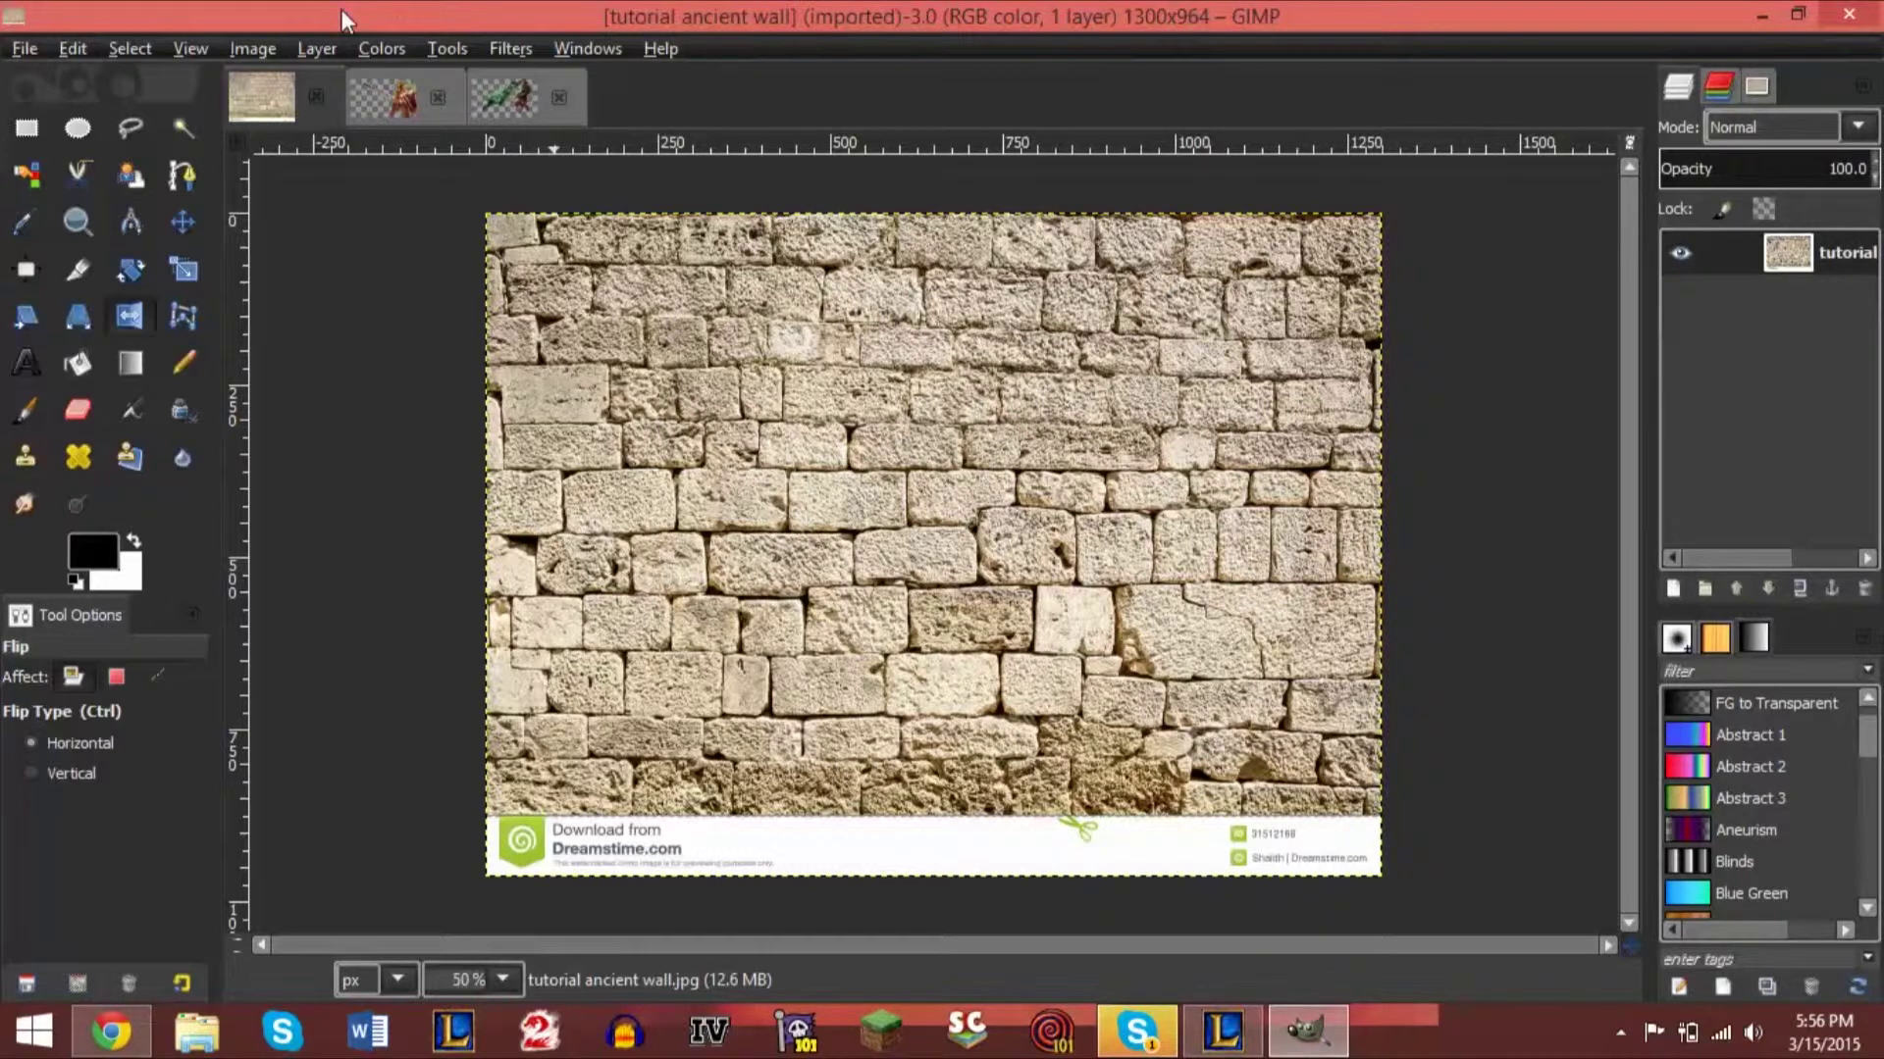
# Add the text "Gagasdadgabya" over the upper-left area of the wall image and select all of it.
pyautogui.click(27, 363)
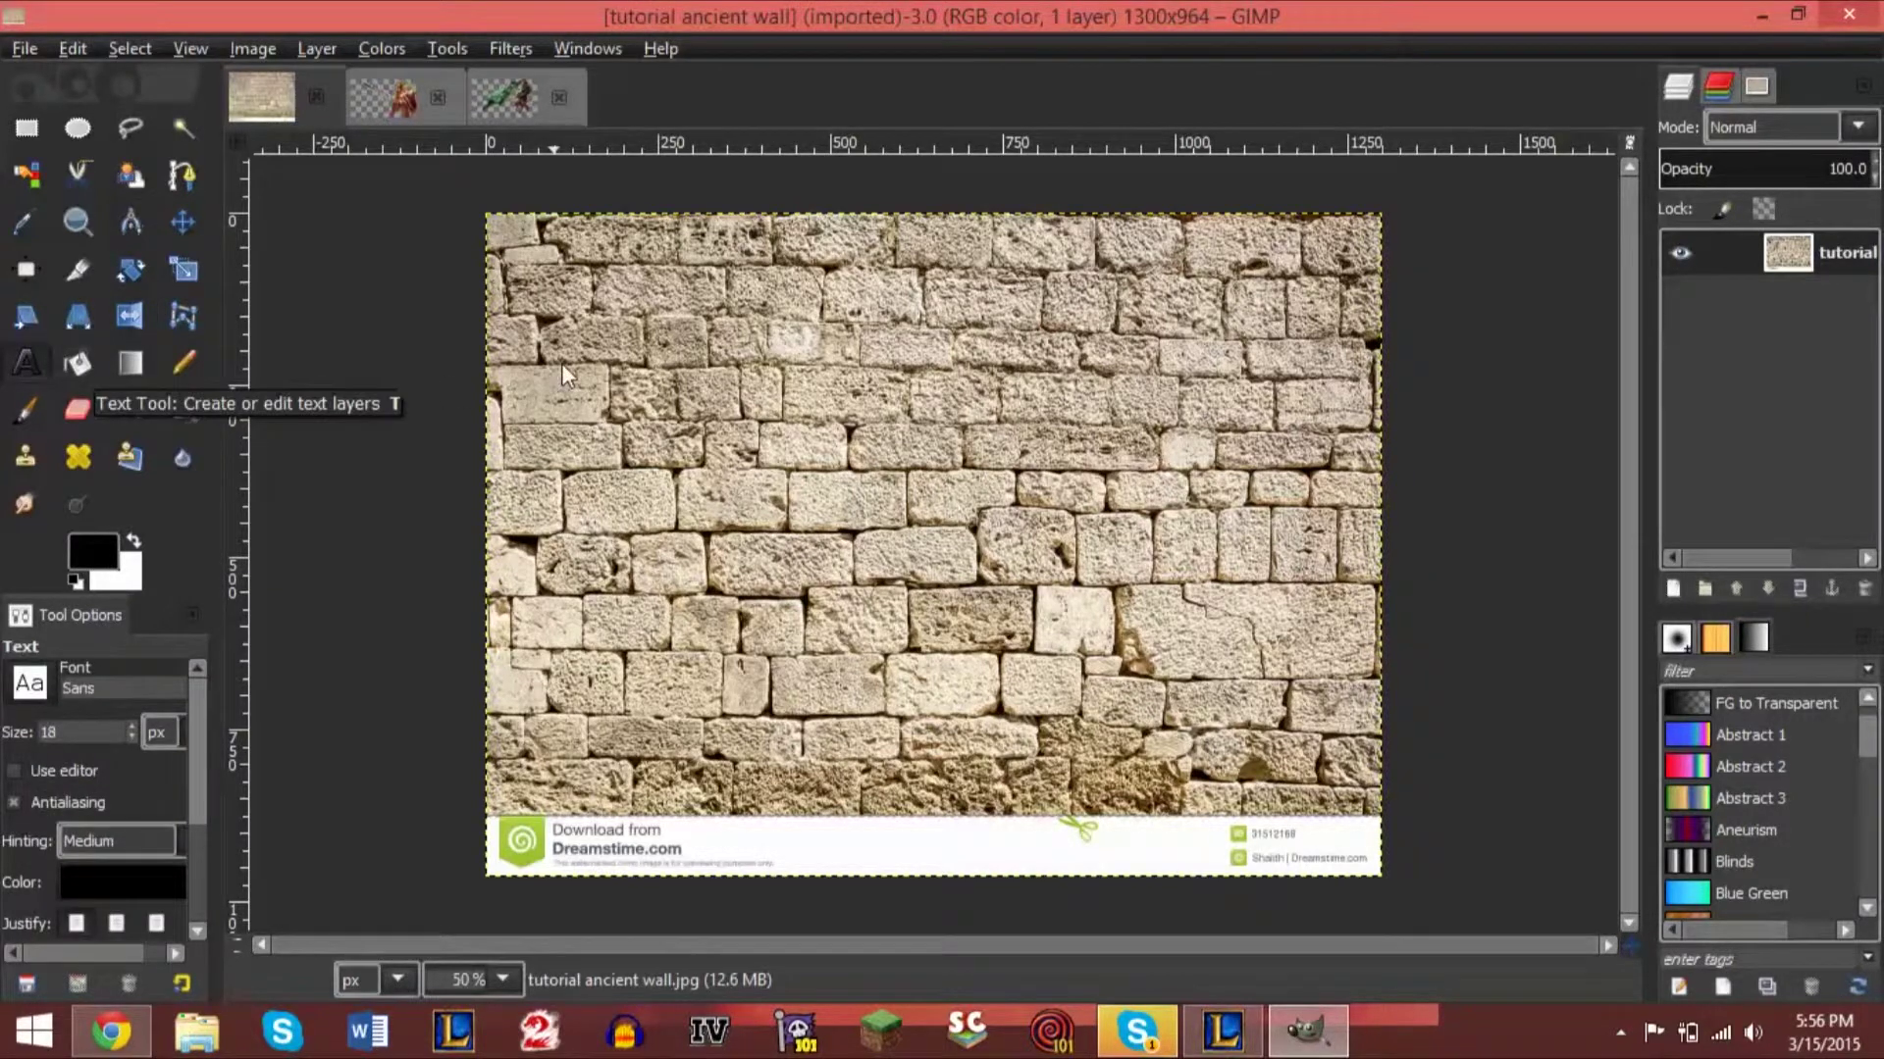
pyautogui.click(609, 388)
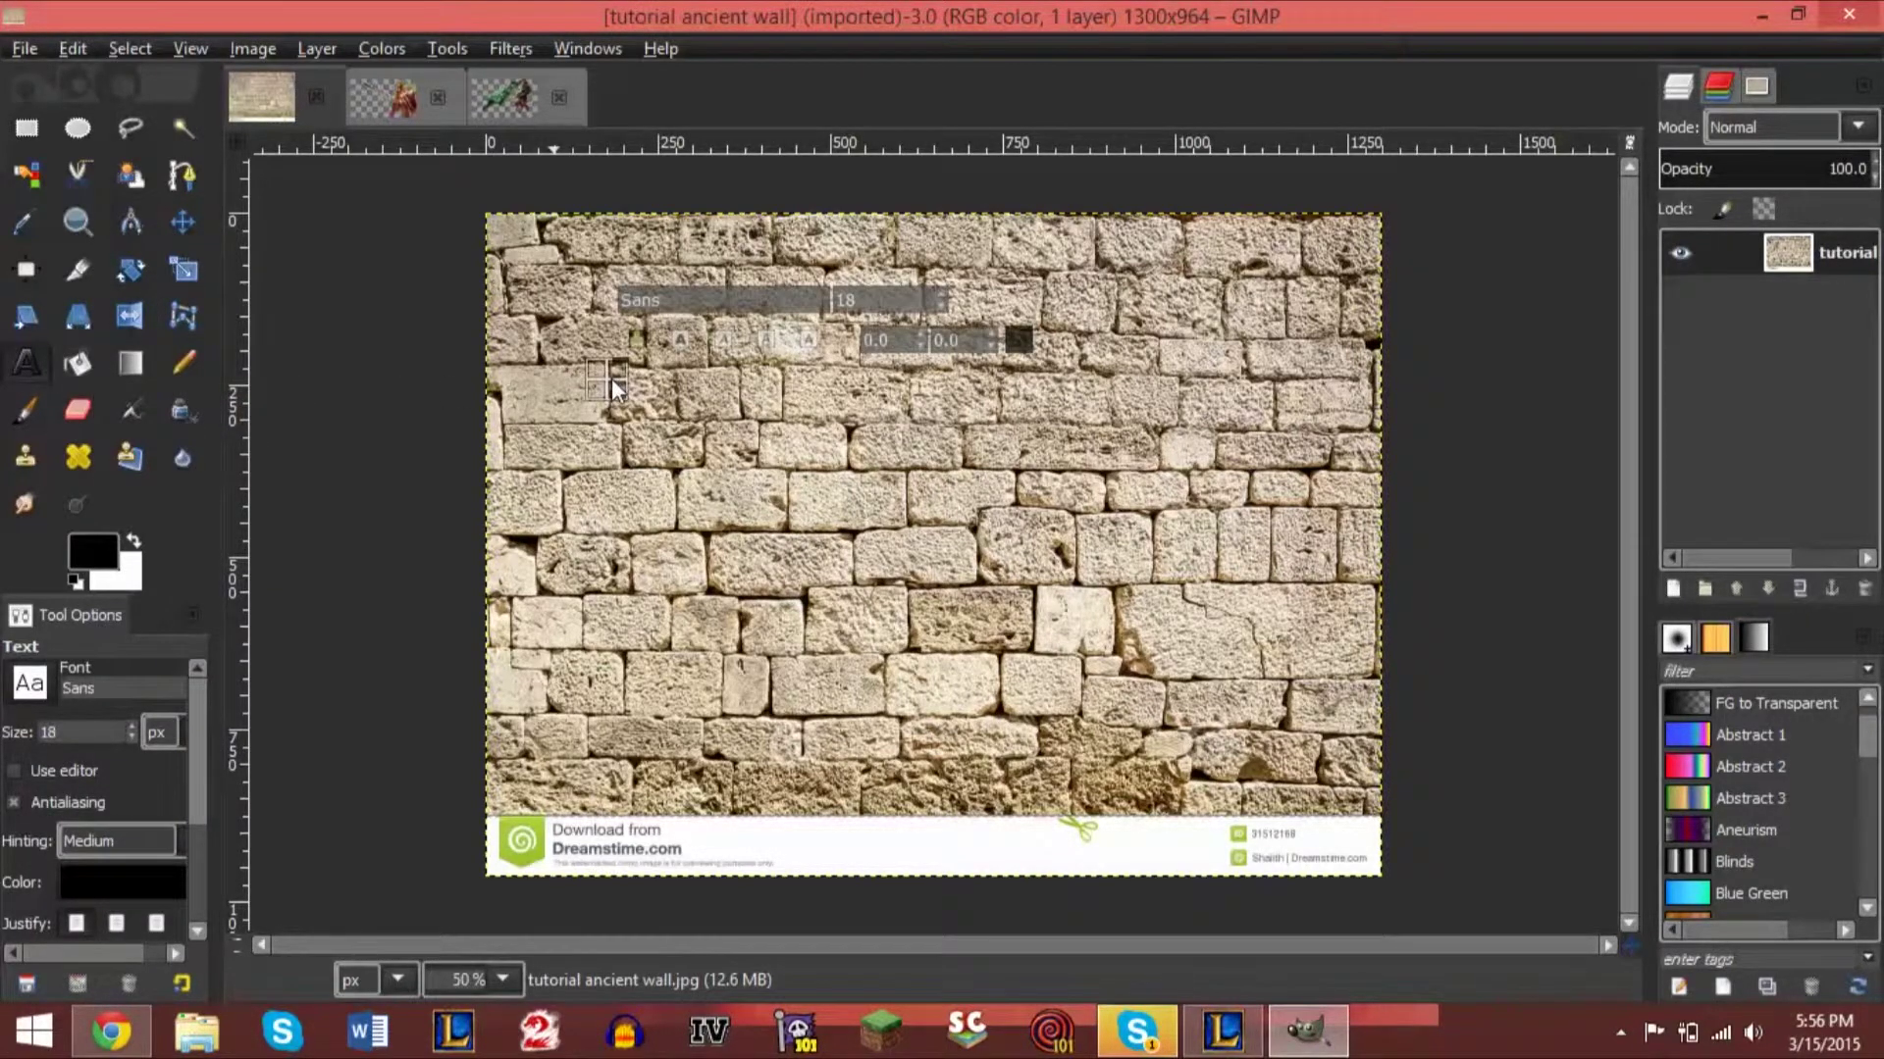
pyautogui.write('Gagasdadgabya')
pyautogui.hotkey('ctrl', 'a')
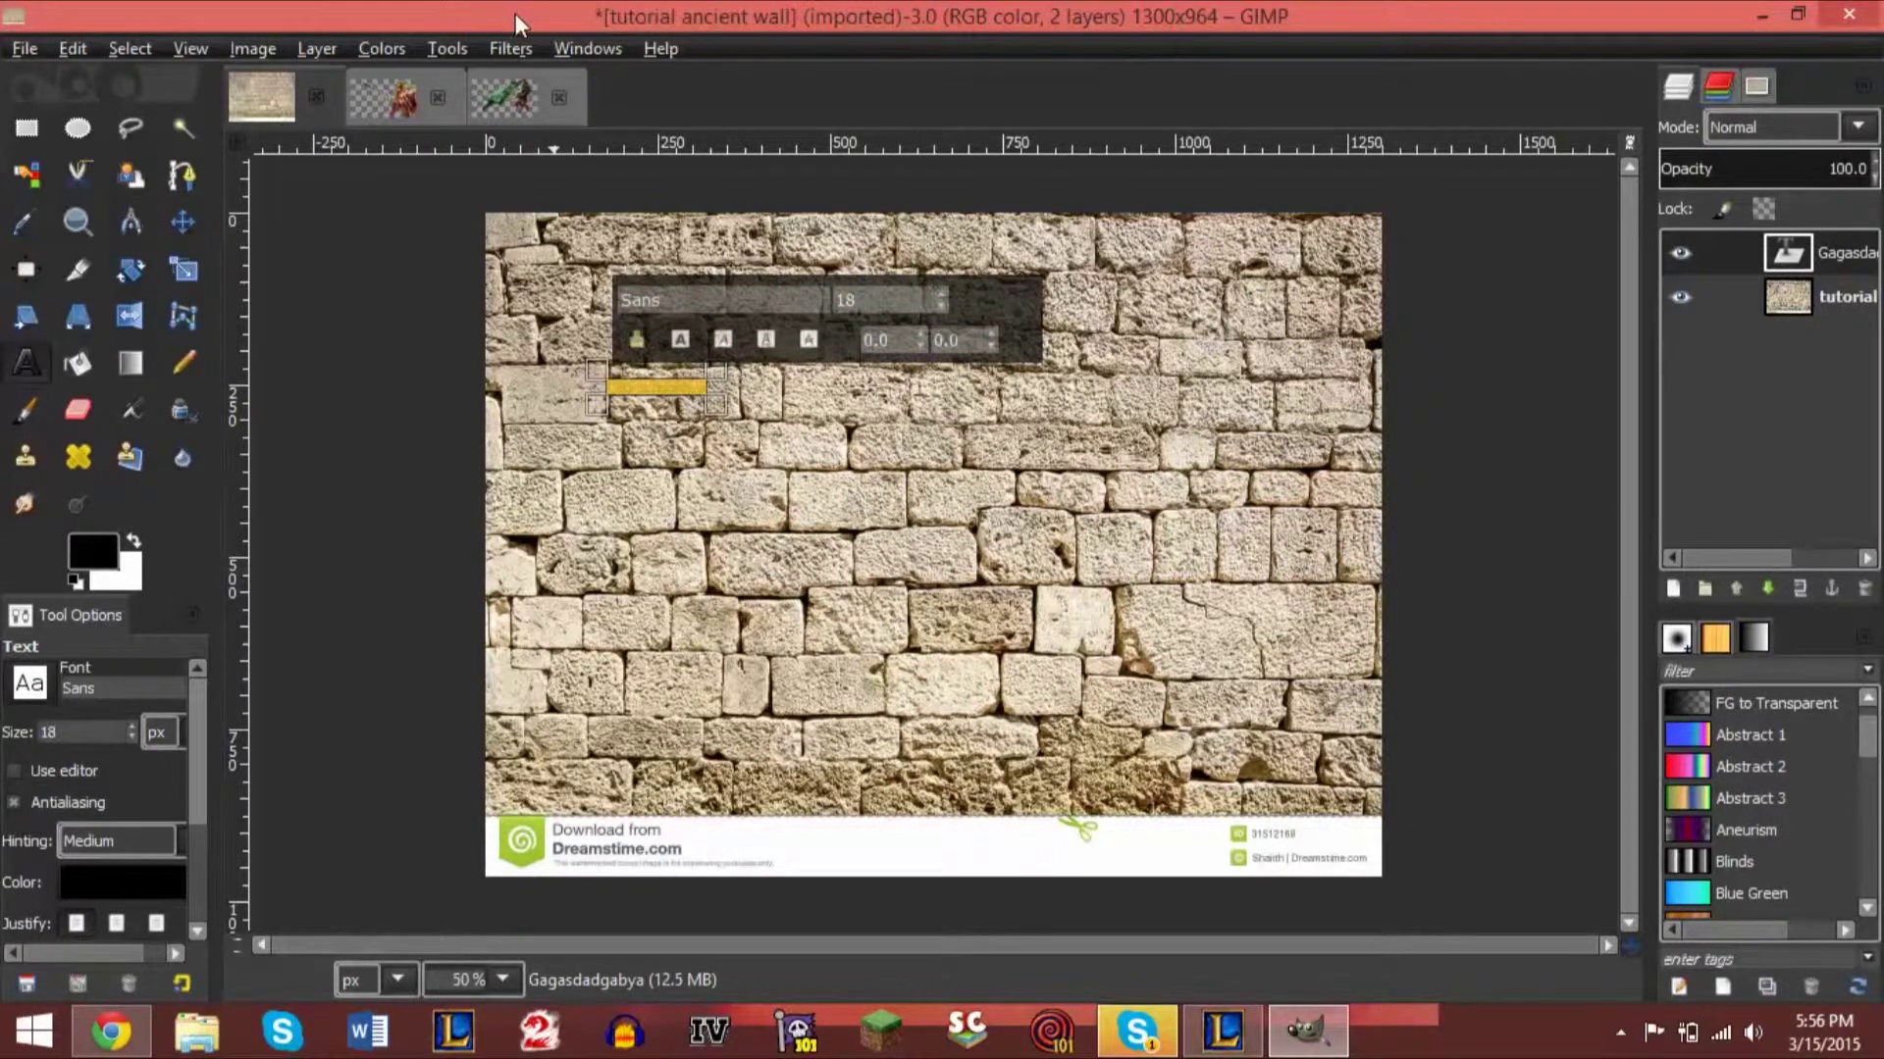
# Set the text's color to white (ffffff) and its font size to 222 px.
pyautogui.click(122, 888)
pyautogui.moveTo(197, 245); pyautogui.dragTo(424, 481)
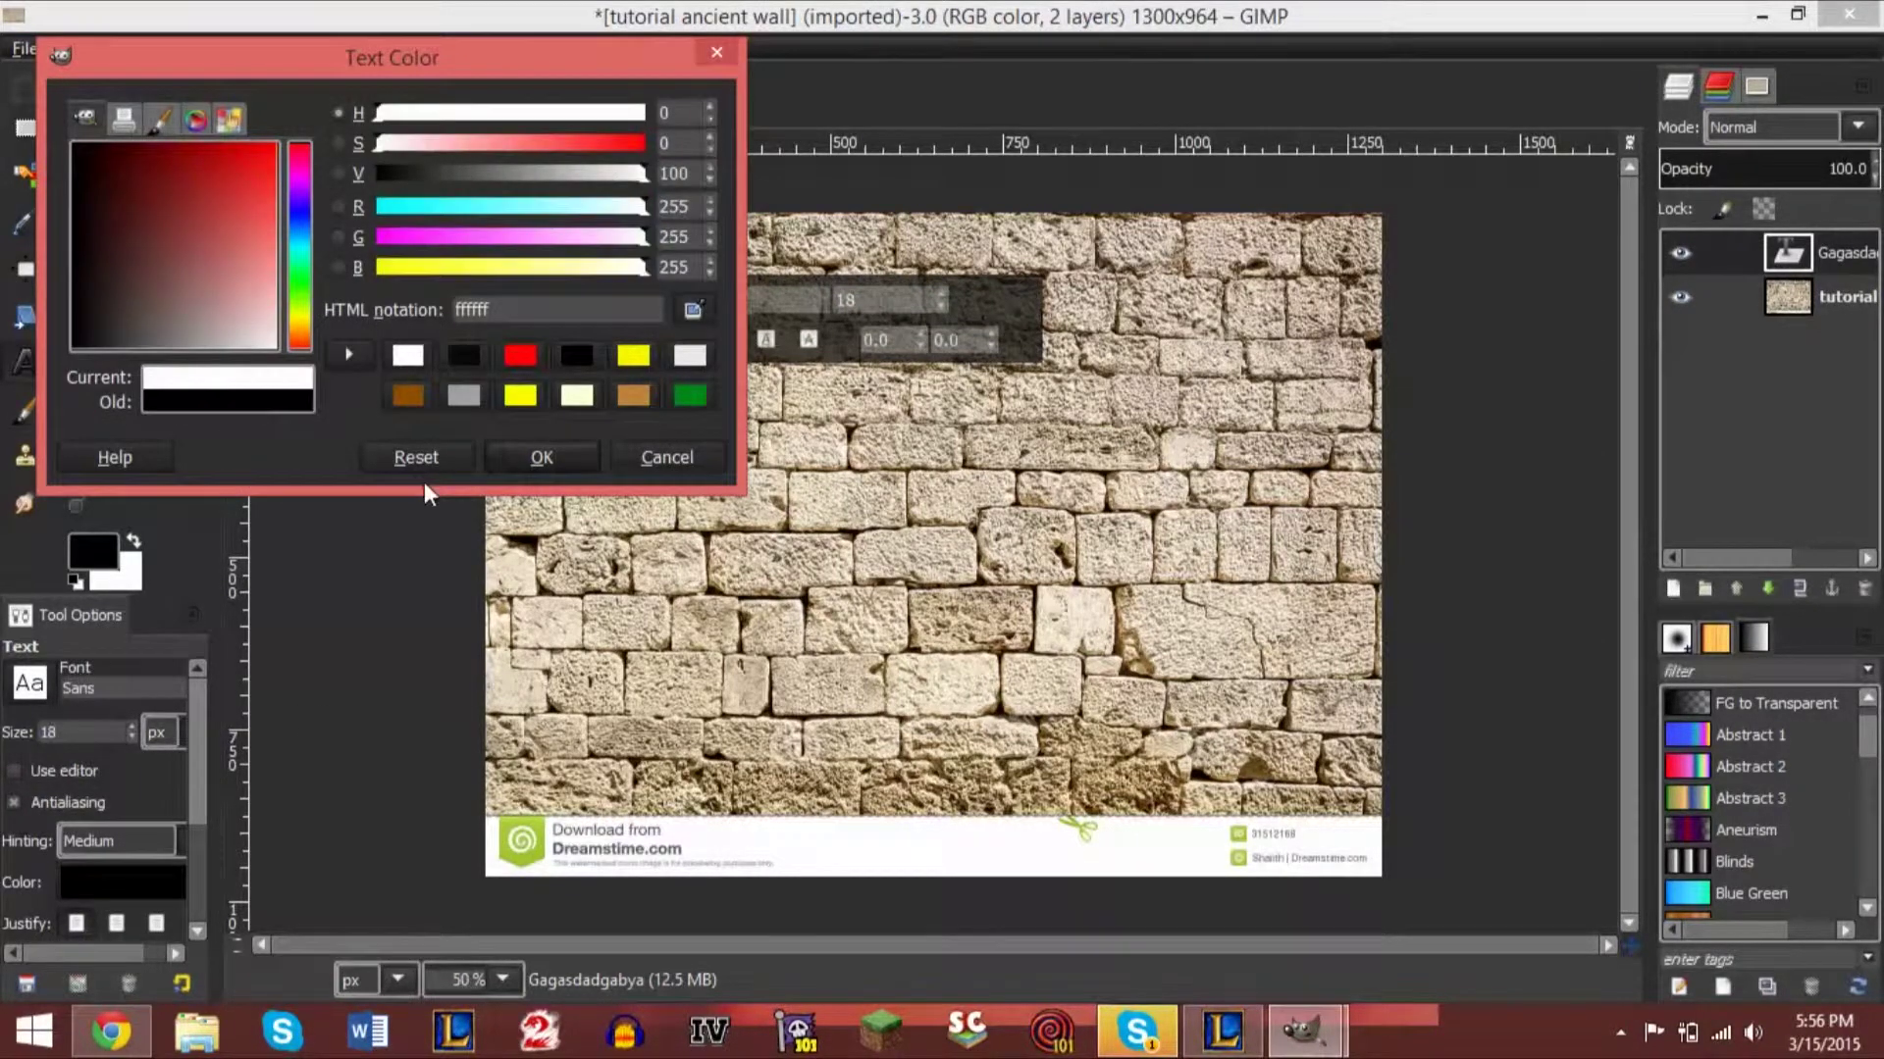
pyautogui.click(568, 462)
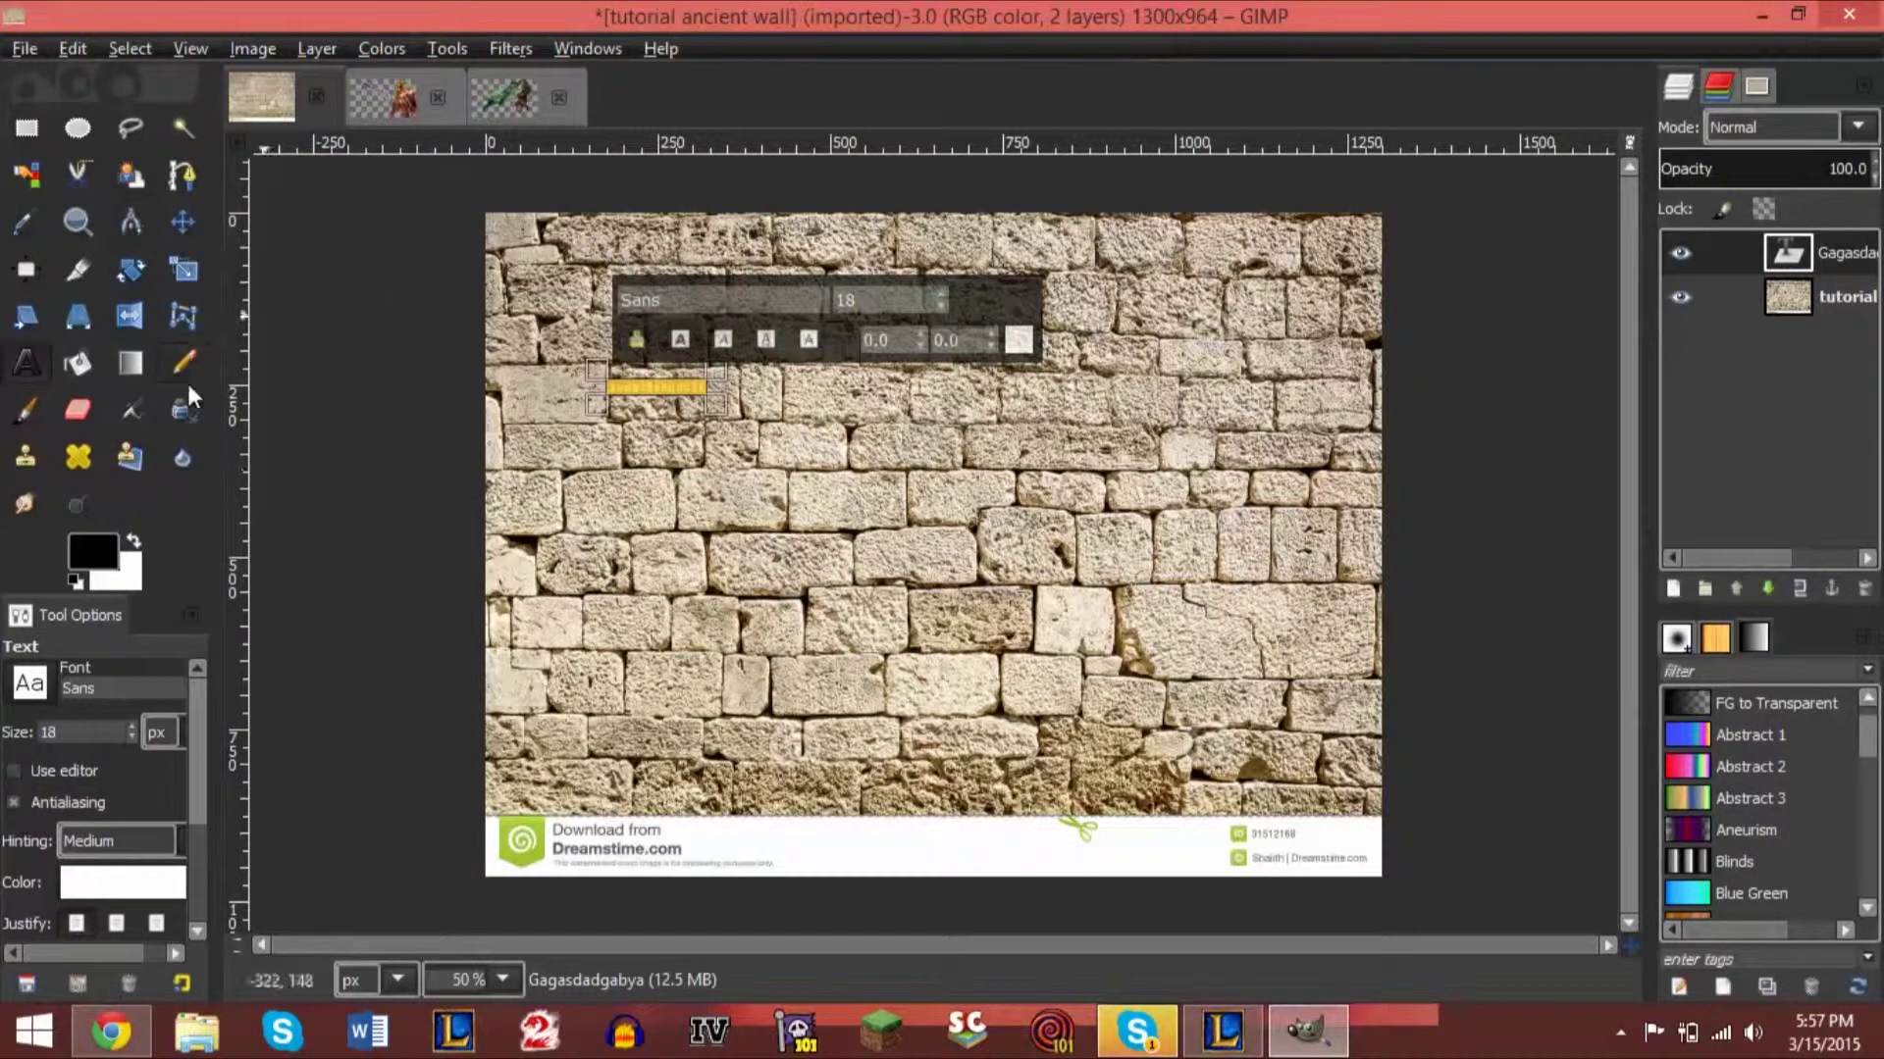
pyautogui.doubleClick(88, 741)
pyautogui.write('222')
pyautogui.press('Return')
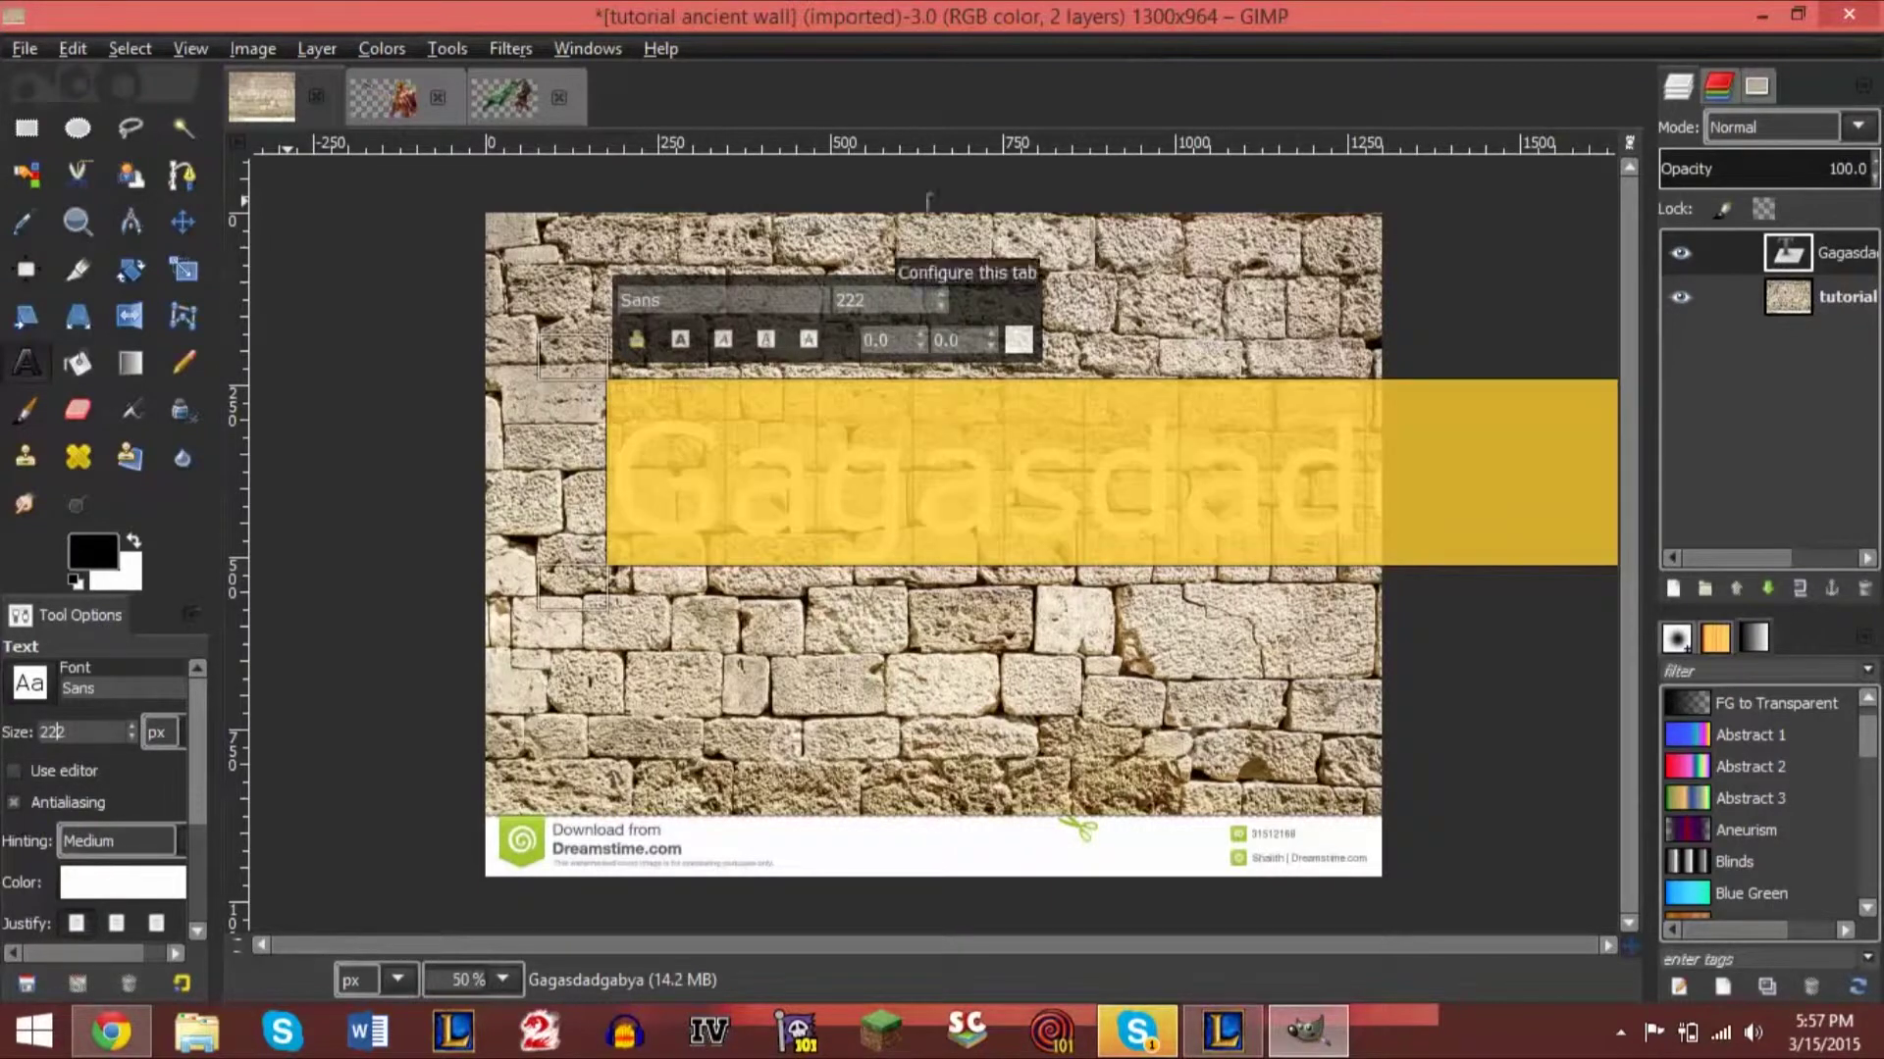
# Move the text layer up and toward the left edge of the wall image, undoing an accidental shift of the wall.
pyautogui.click(252, 47)
pyautogui.click(169, 221)
pyautogui.click(182, 222)
pyautogui.moveTo(865, 522); pyautogui.dragTo(785, 392)
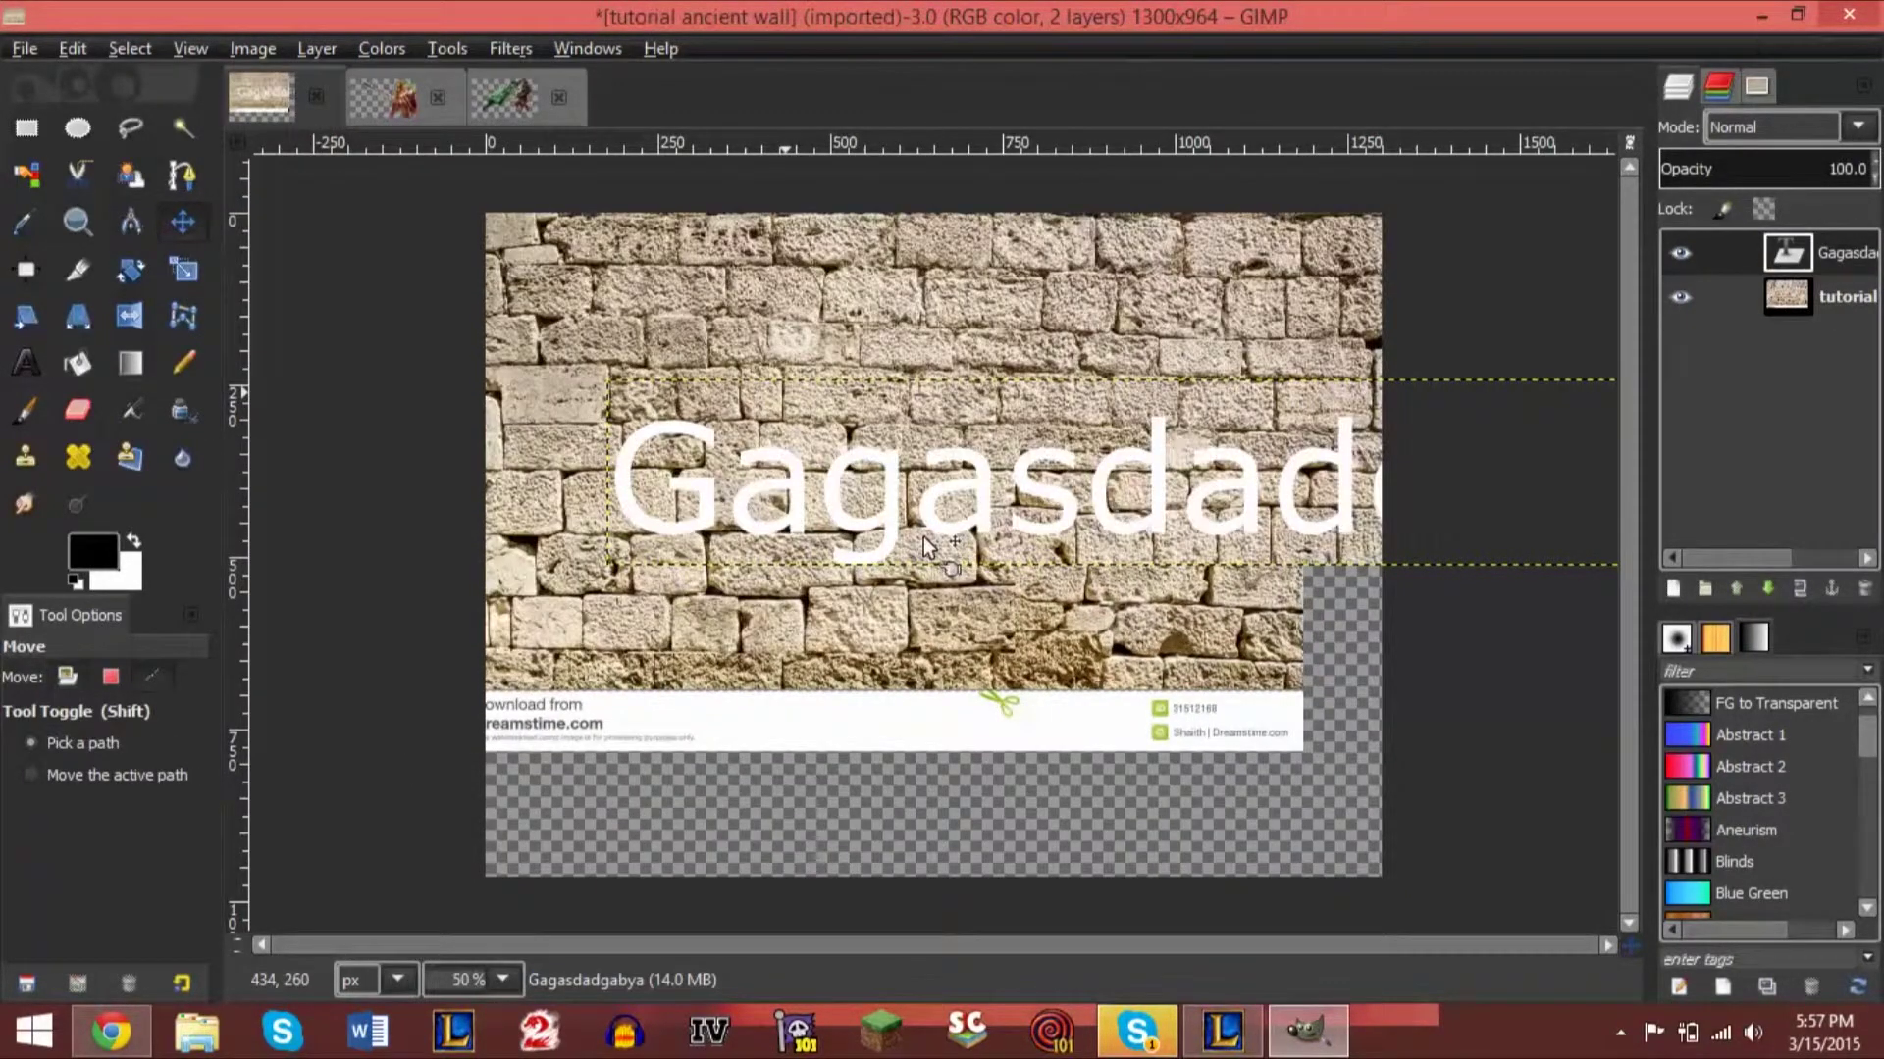
pyautogui.hotkey('ctrl', 'z')
pyautogui.moveTo(885, 545); pyautogui.dragTo(762, 398)
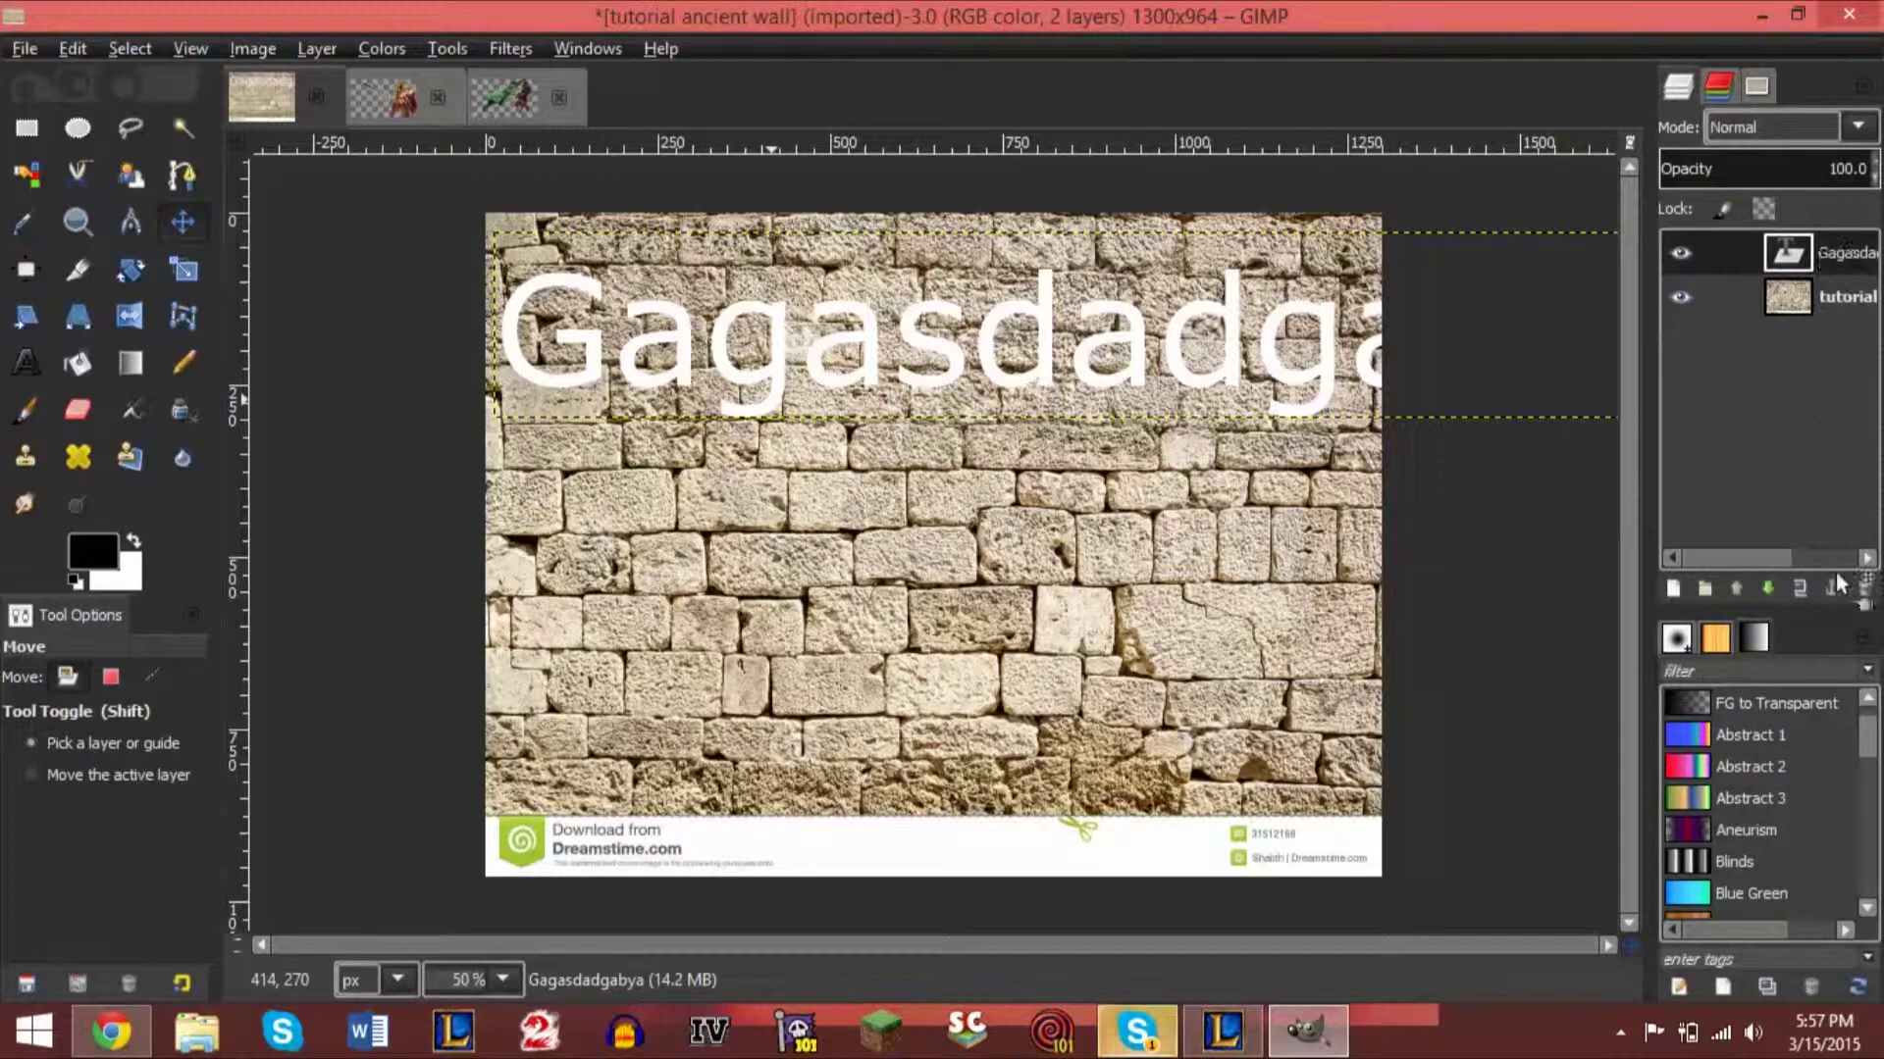
# Delete the text layer from the wall image.
pyautogui.rightClick(1781, 262)
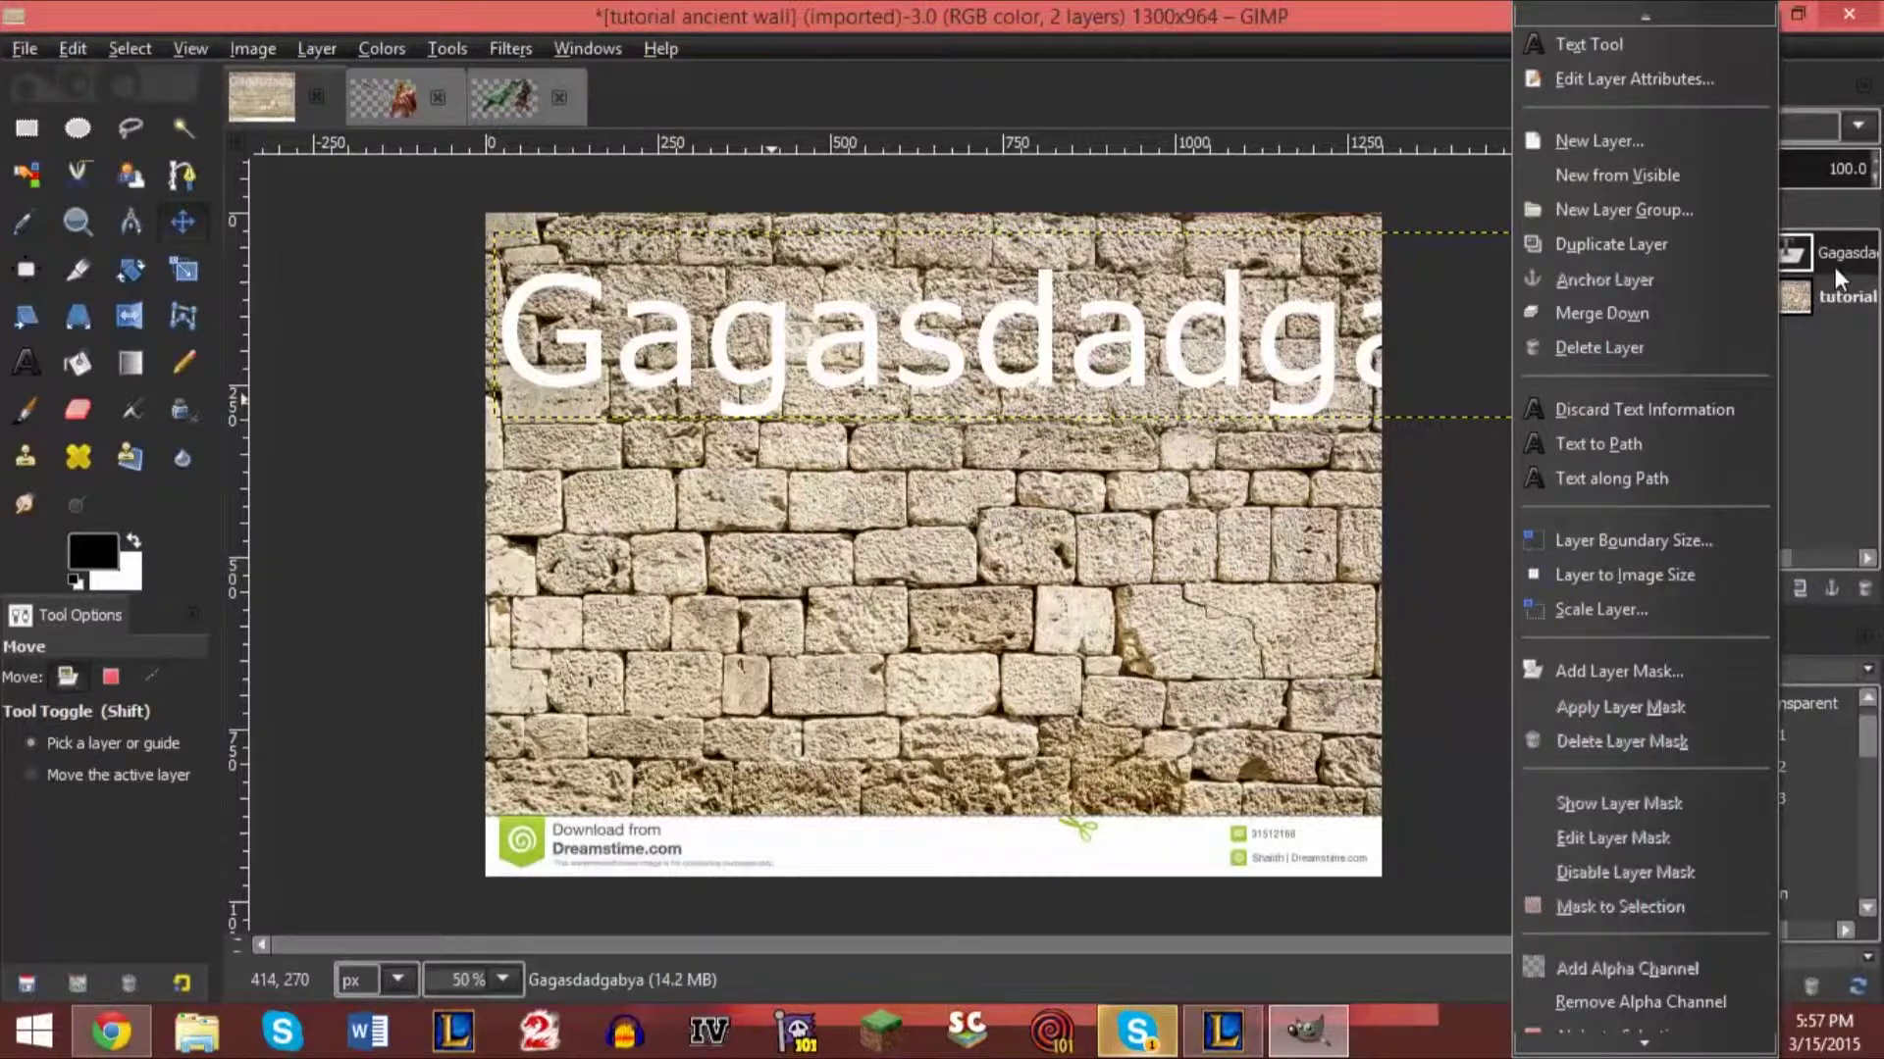
pyautogui.click(1830, 263)
pyautogui.press('Delete')
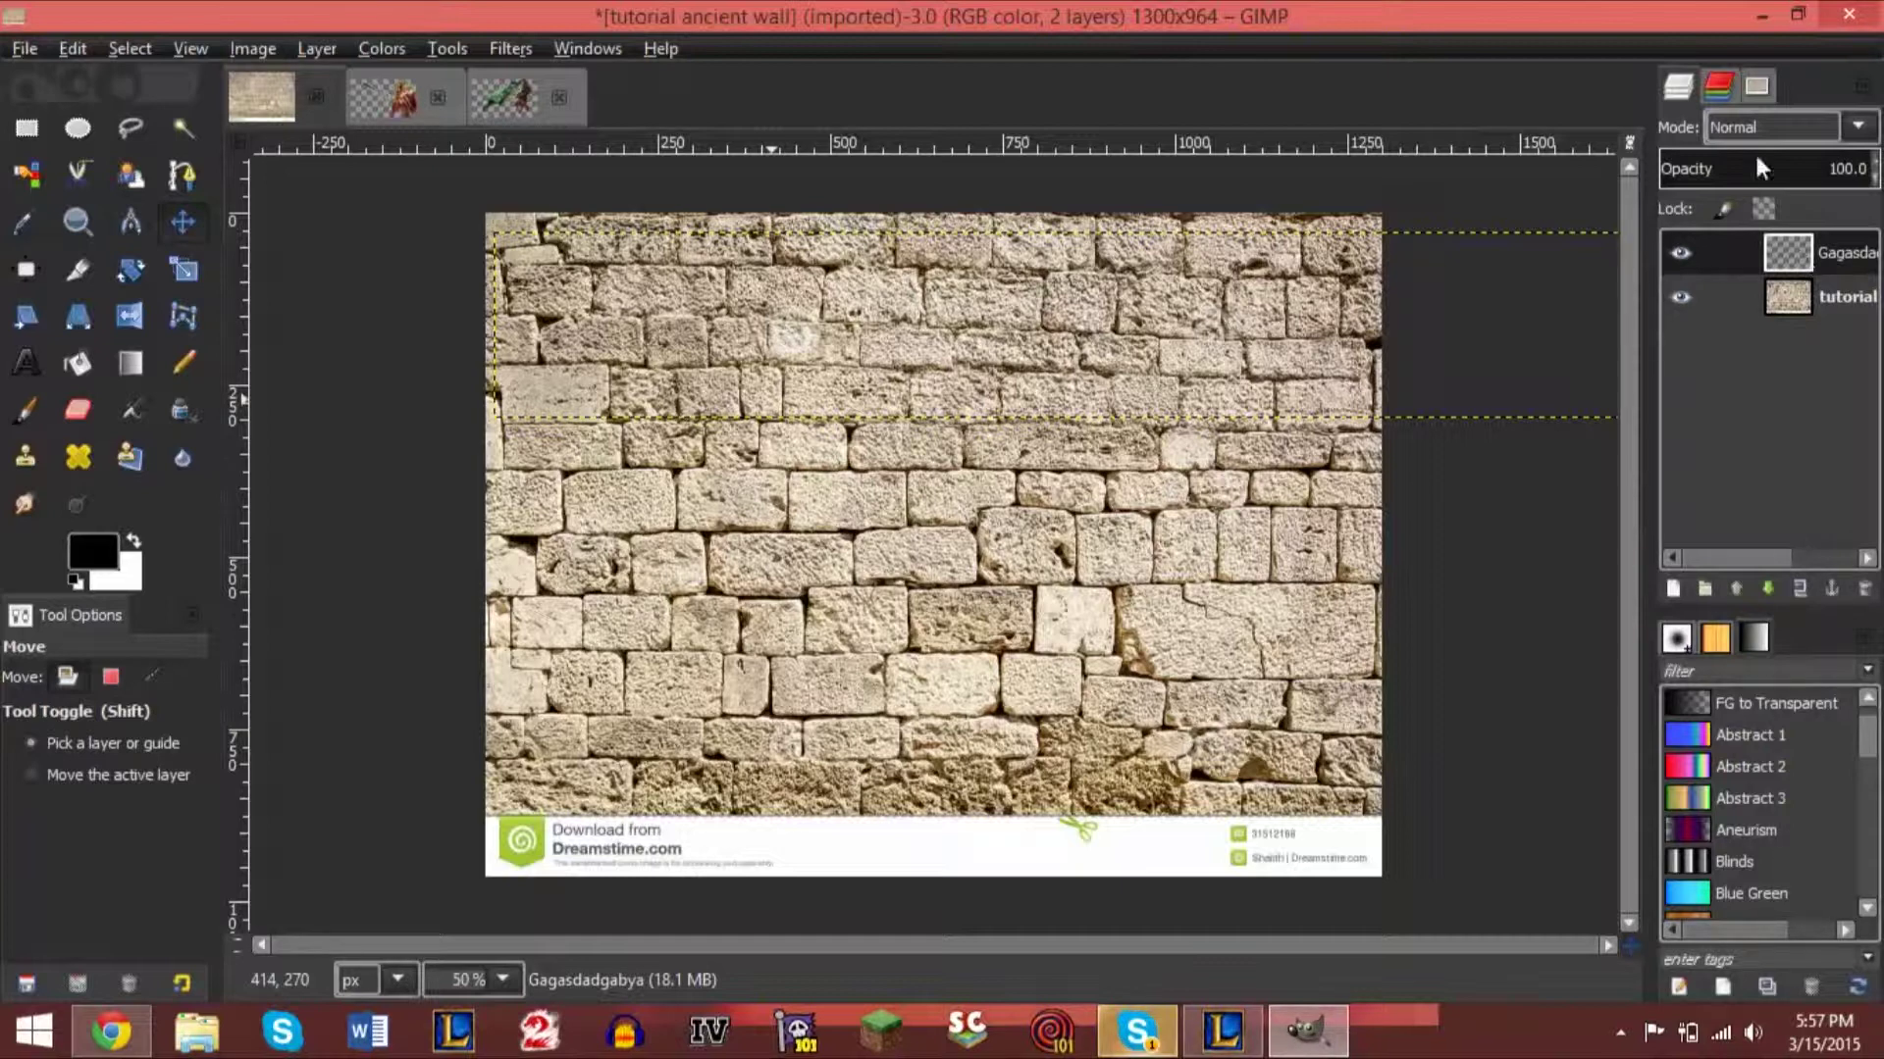
pyautogui.rightClick(1794, 265)
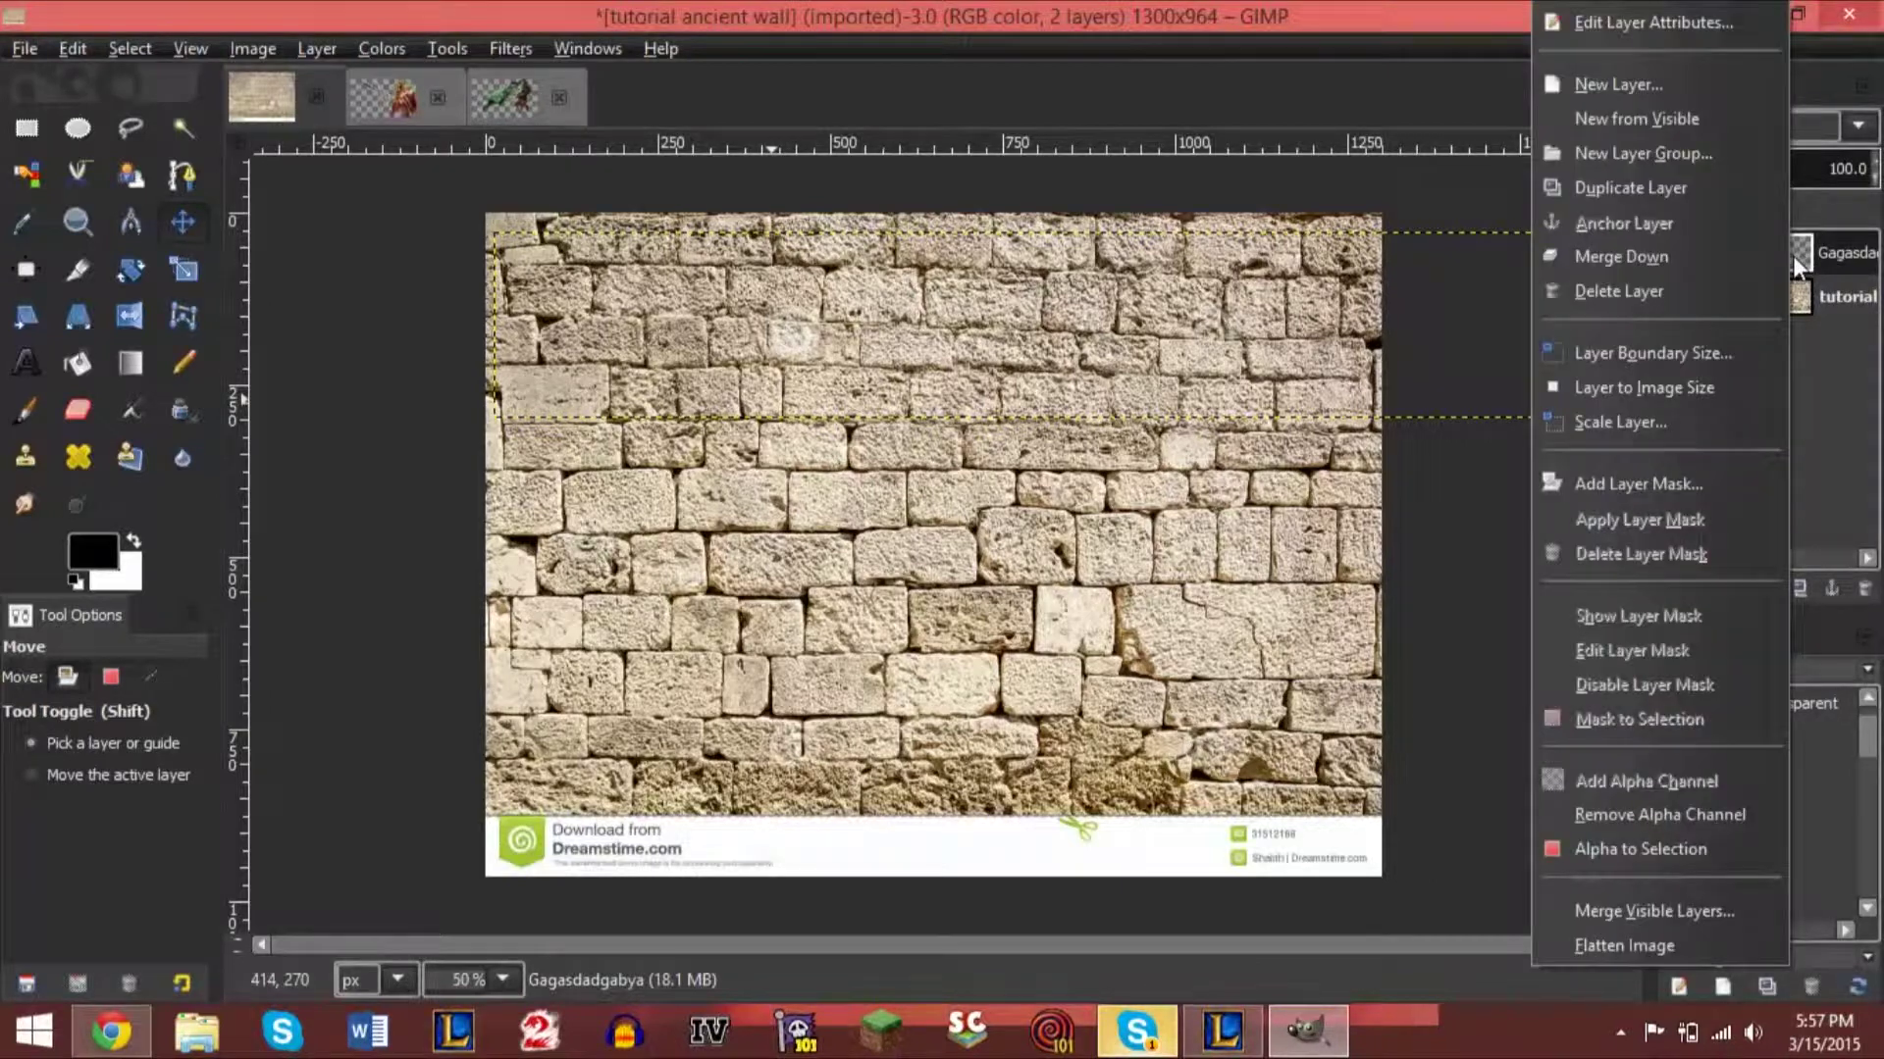
pyautogui.click(1707, 290)
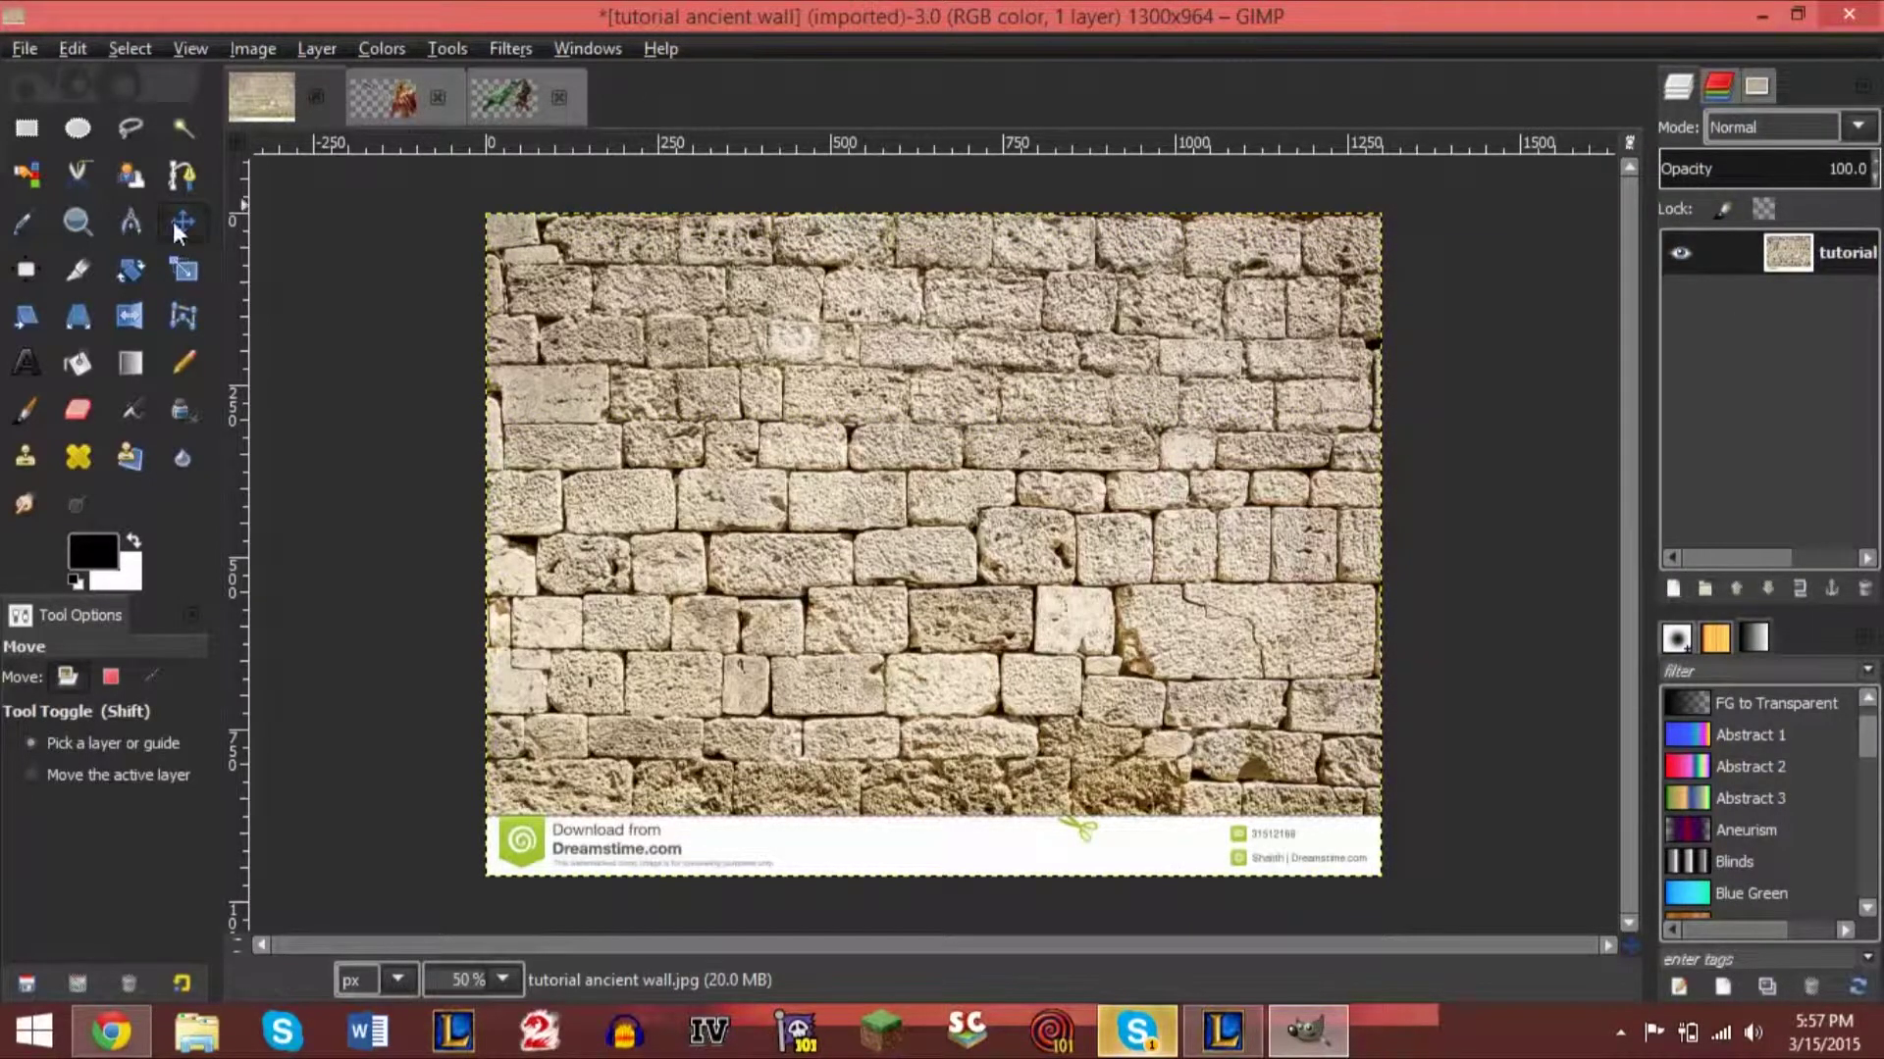
# Look over the Leona and Riven render images and return to the wall image.
pyautogui.click(403, 93)
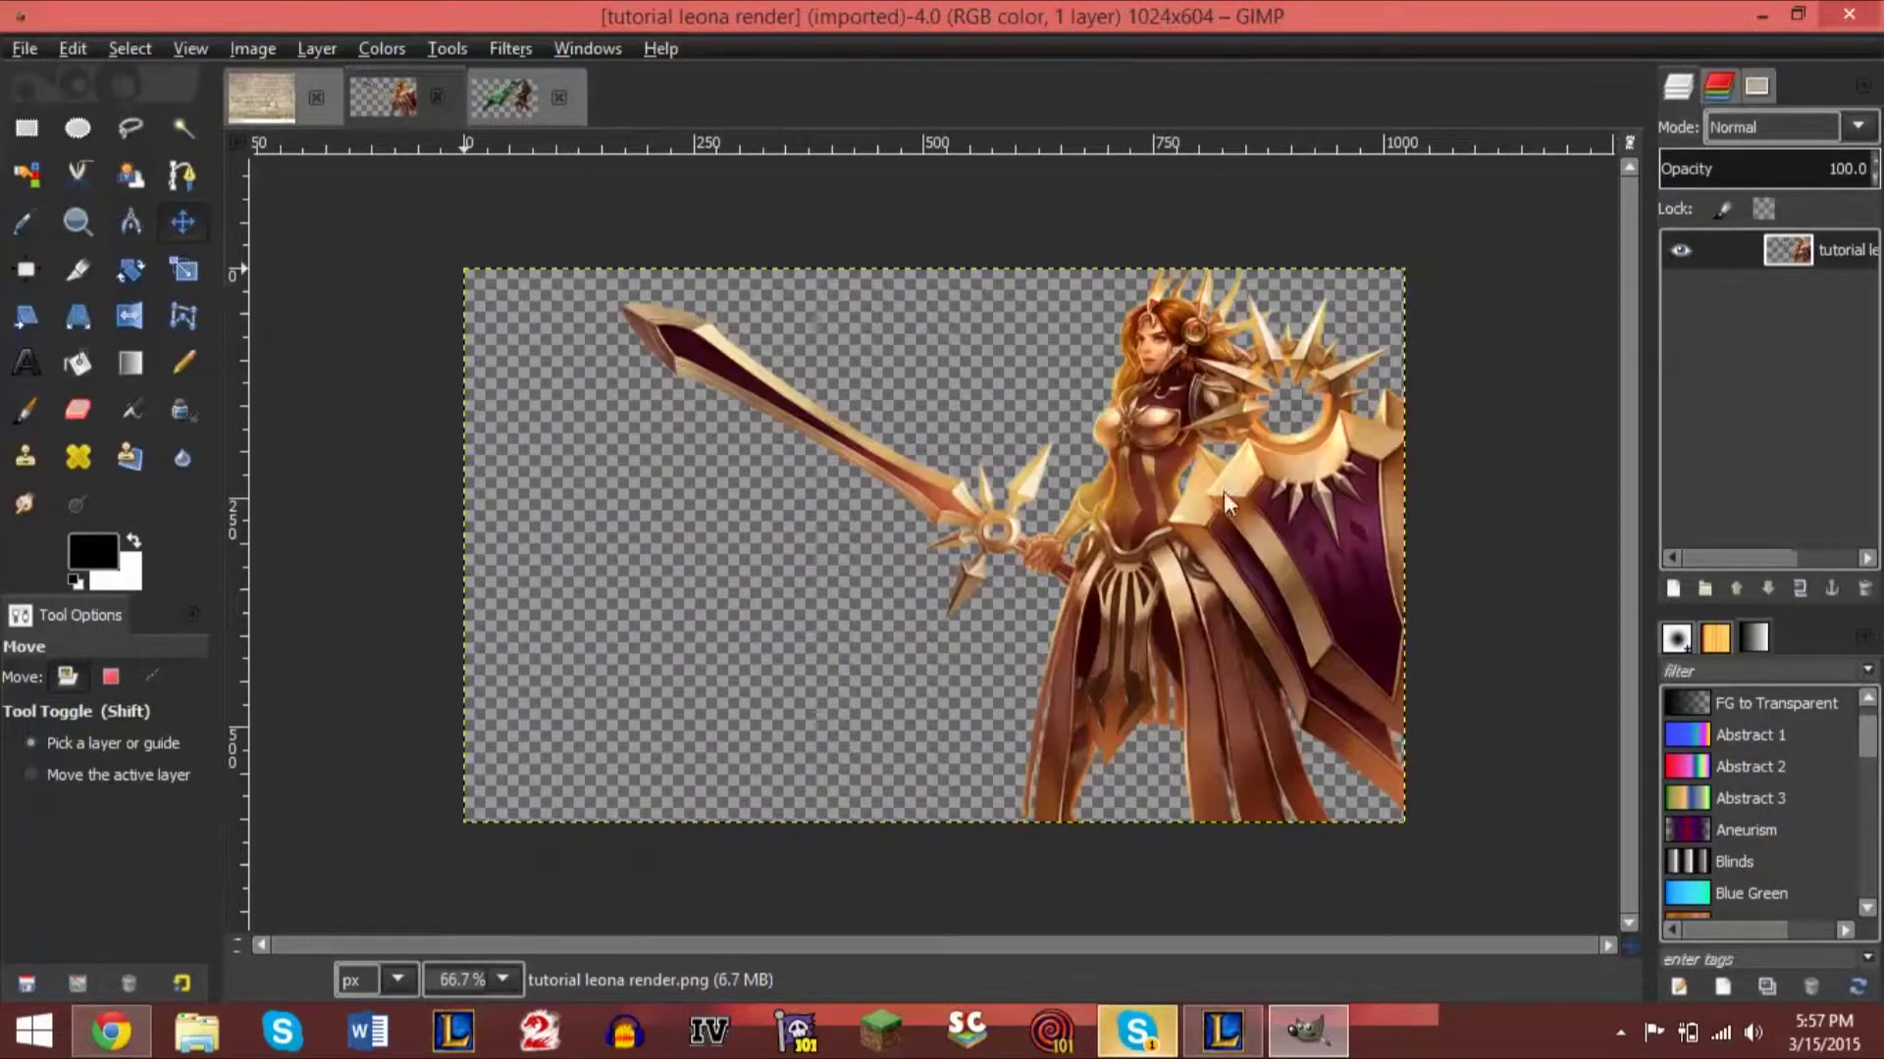
pyautogui.click(509, 97)
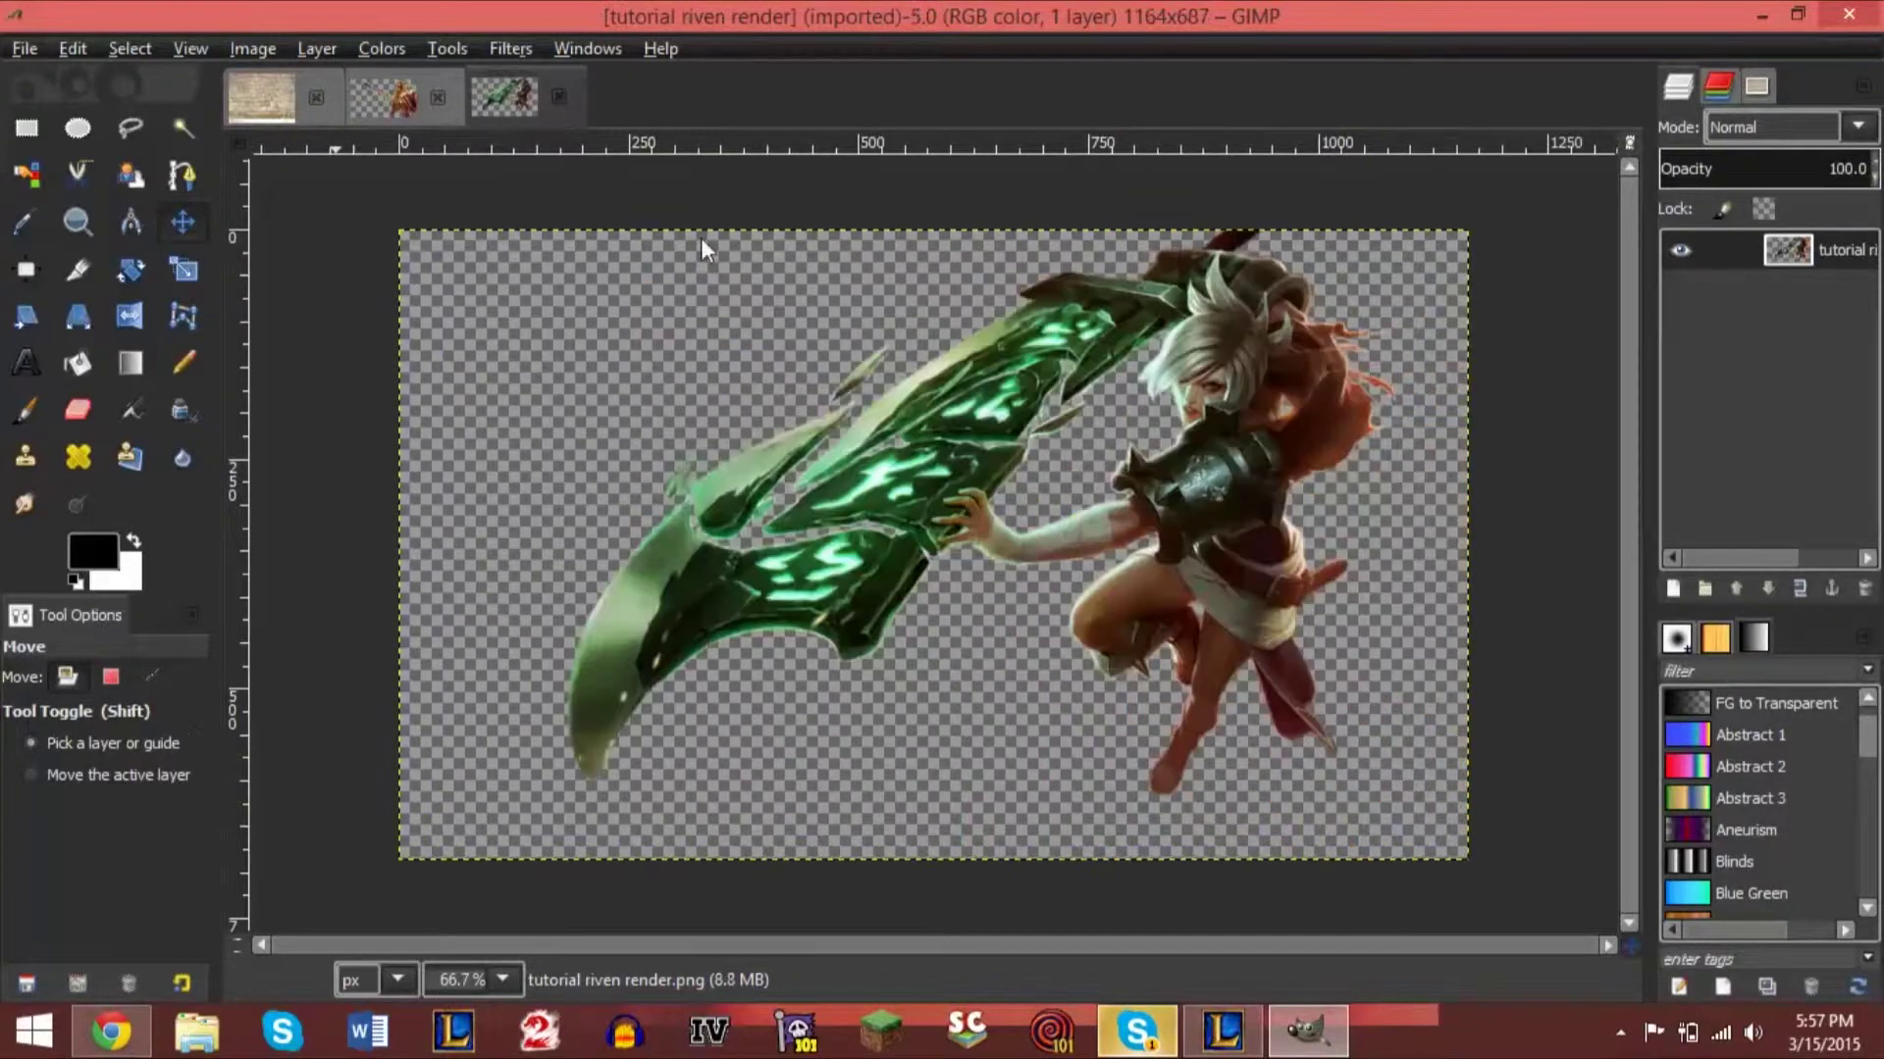
pyautogui.click(375, 98)
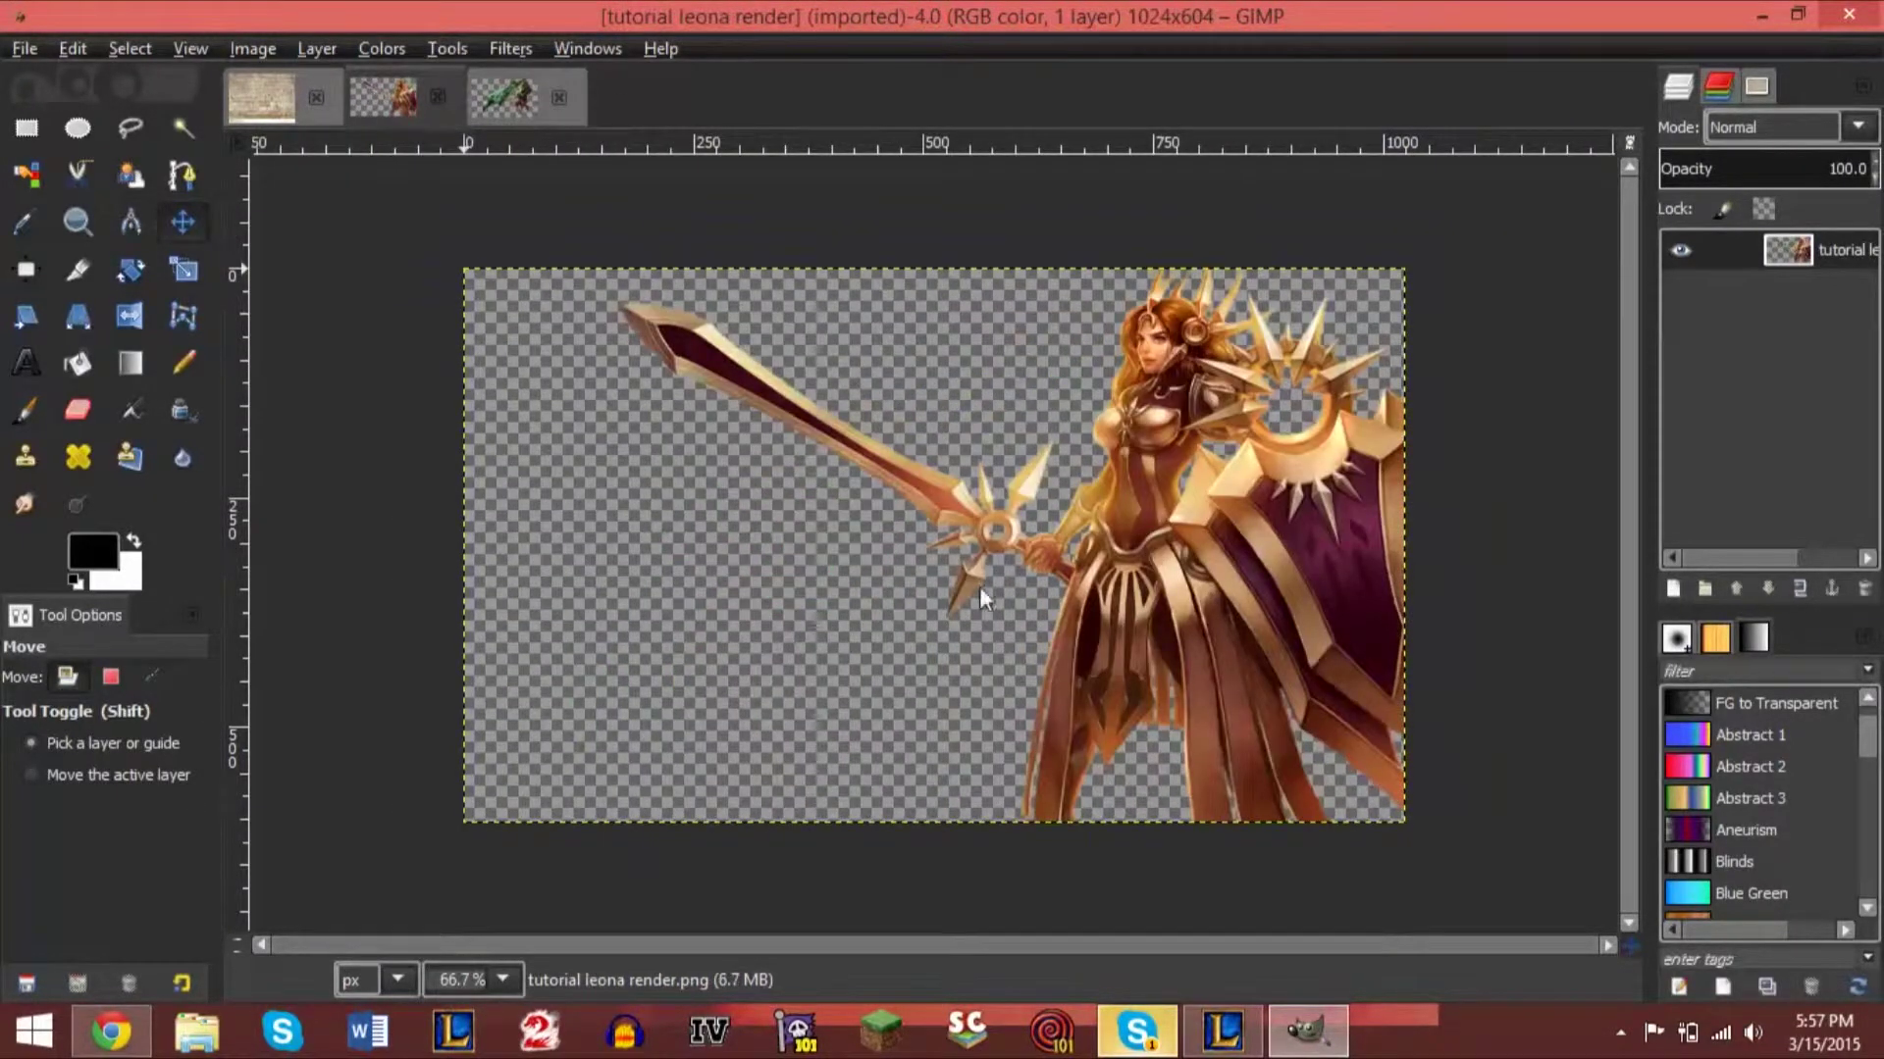
pyautogui.click(516, 100)
pyautogui.click(263, 97)
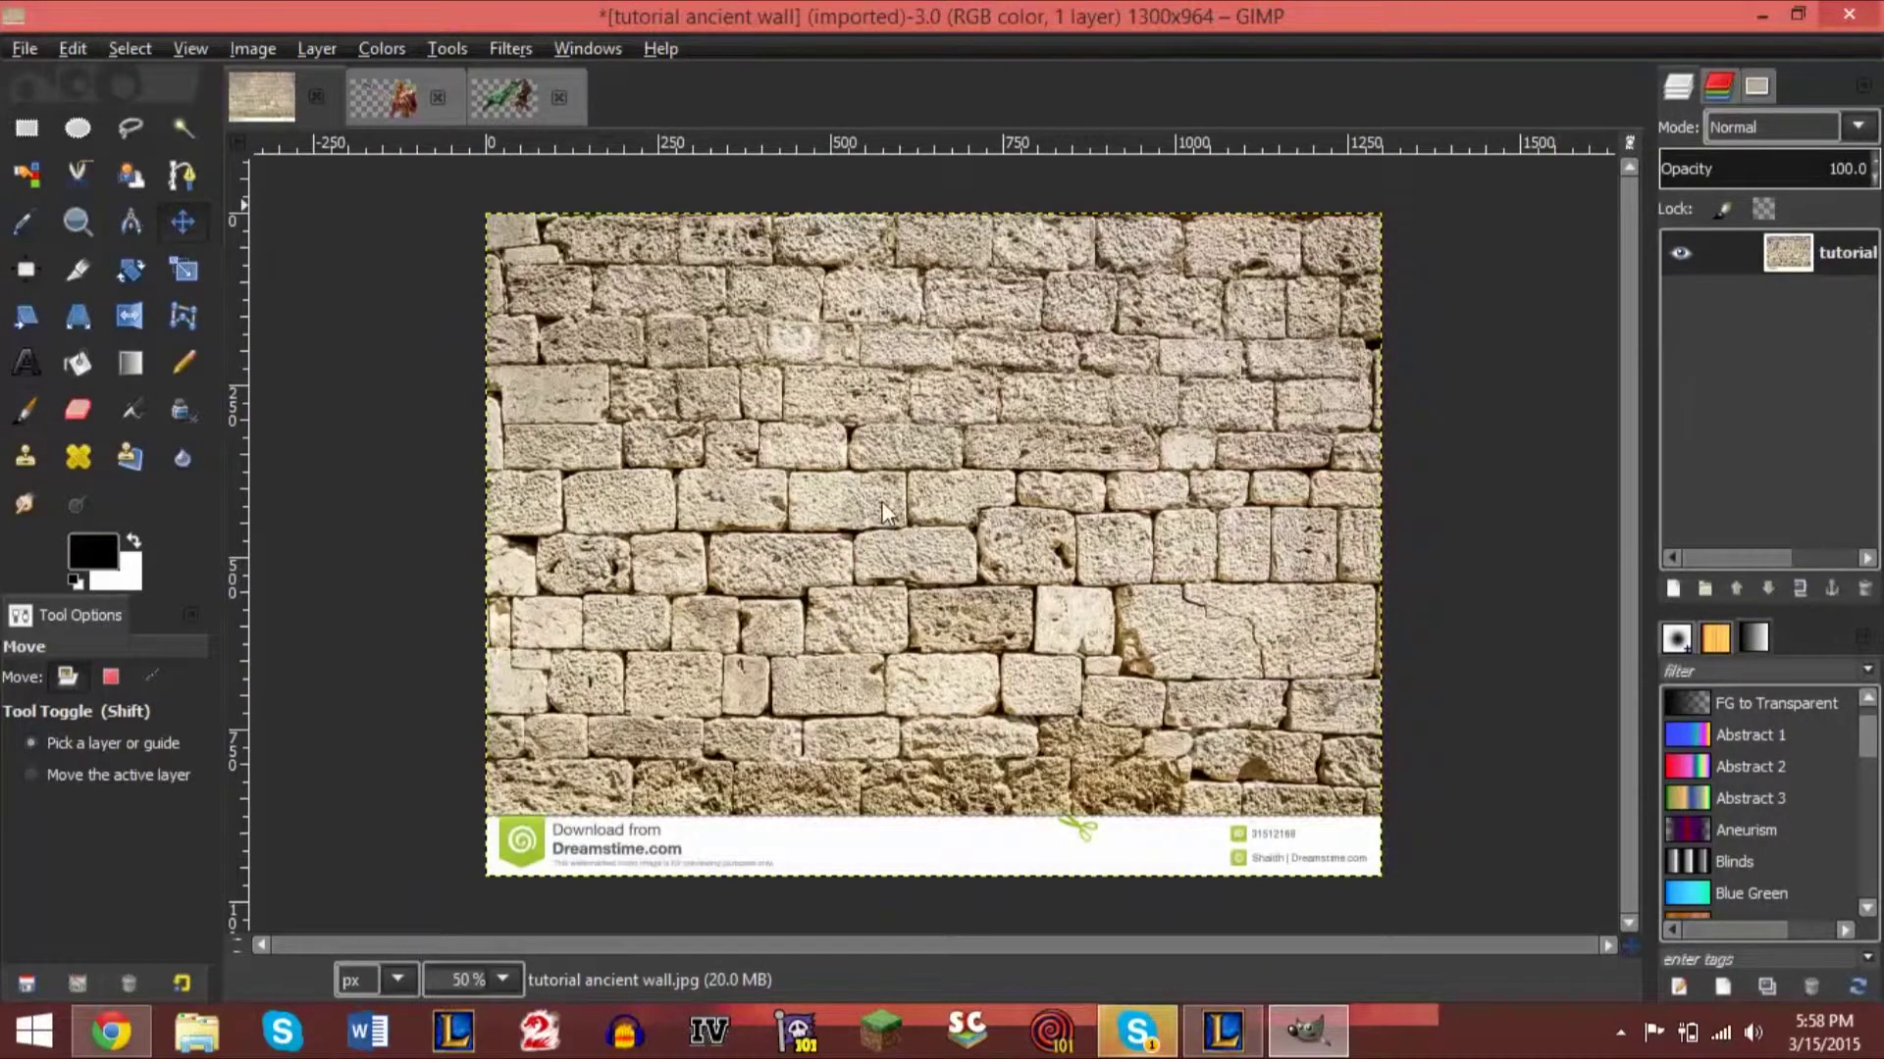
# Crop the wall image to 1300 × 870 px, cutting off the Dreamstime banner along its bottom.
pyautogui.click(70, 273)
pyautogui.moveTo(480, 204); pyautogui.dragTo(1441, 804)
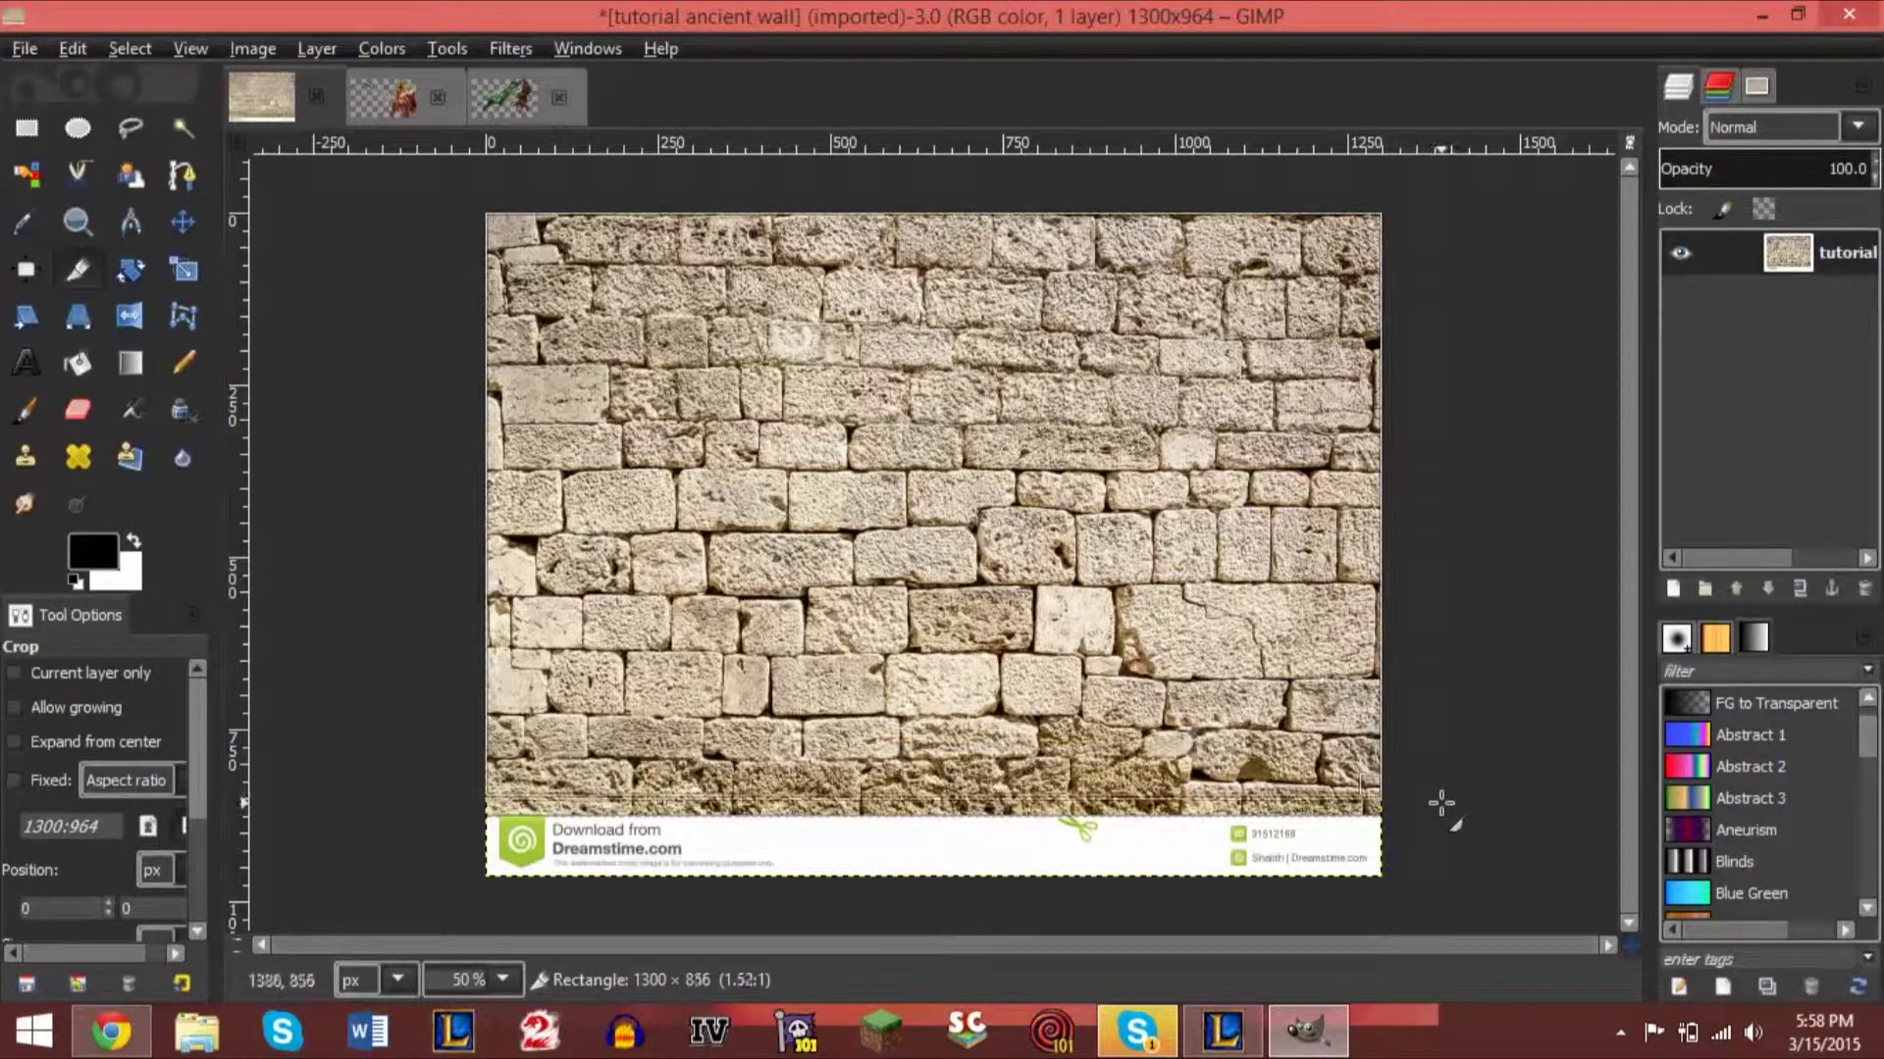
pyautogui.click(1012, 780)
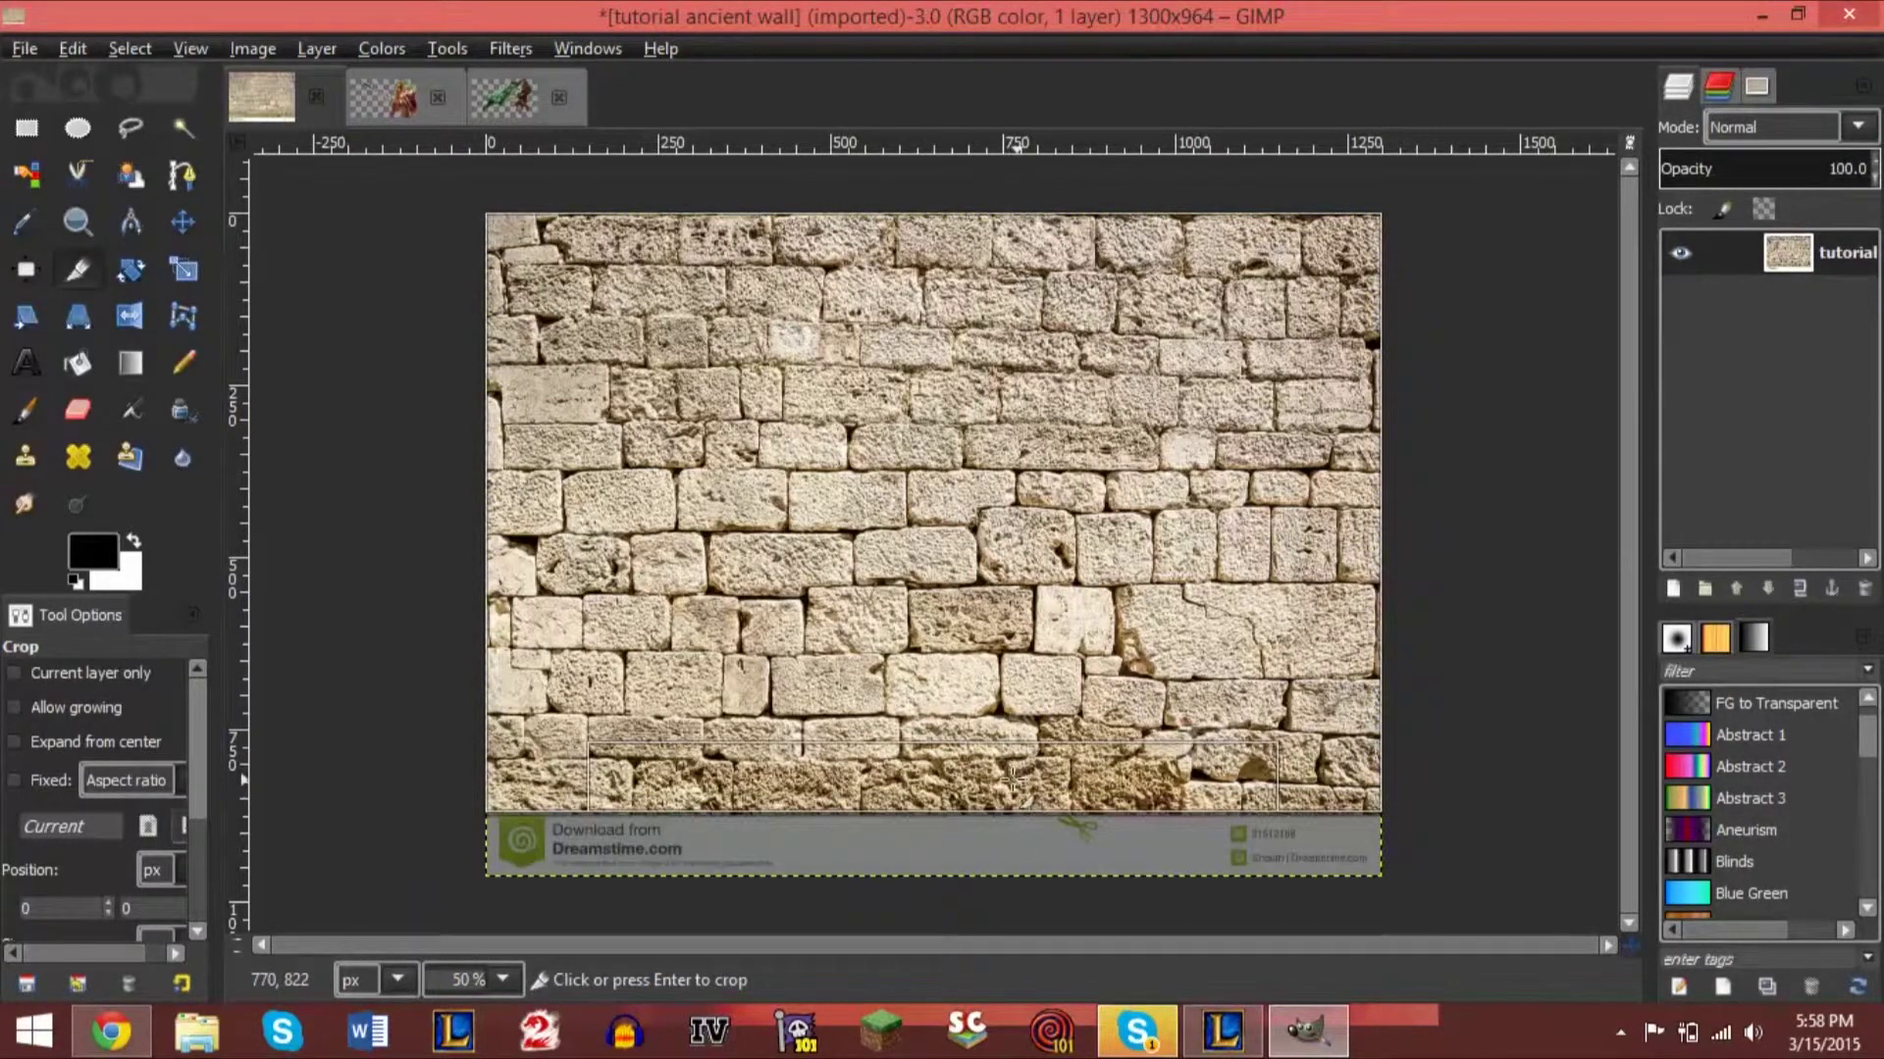
pyautogui.click(1113, 677)
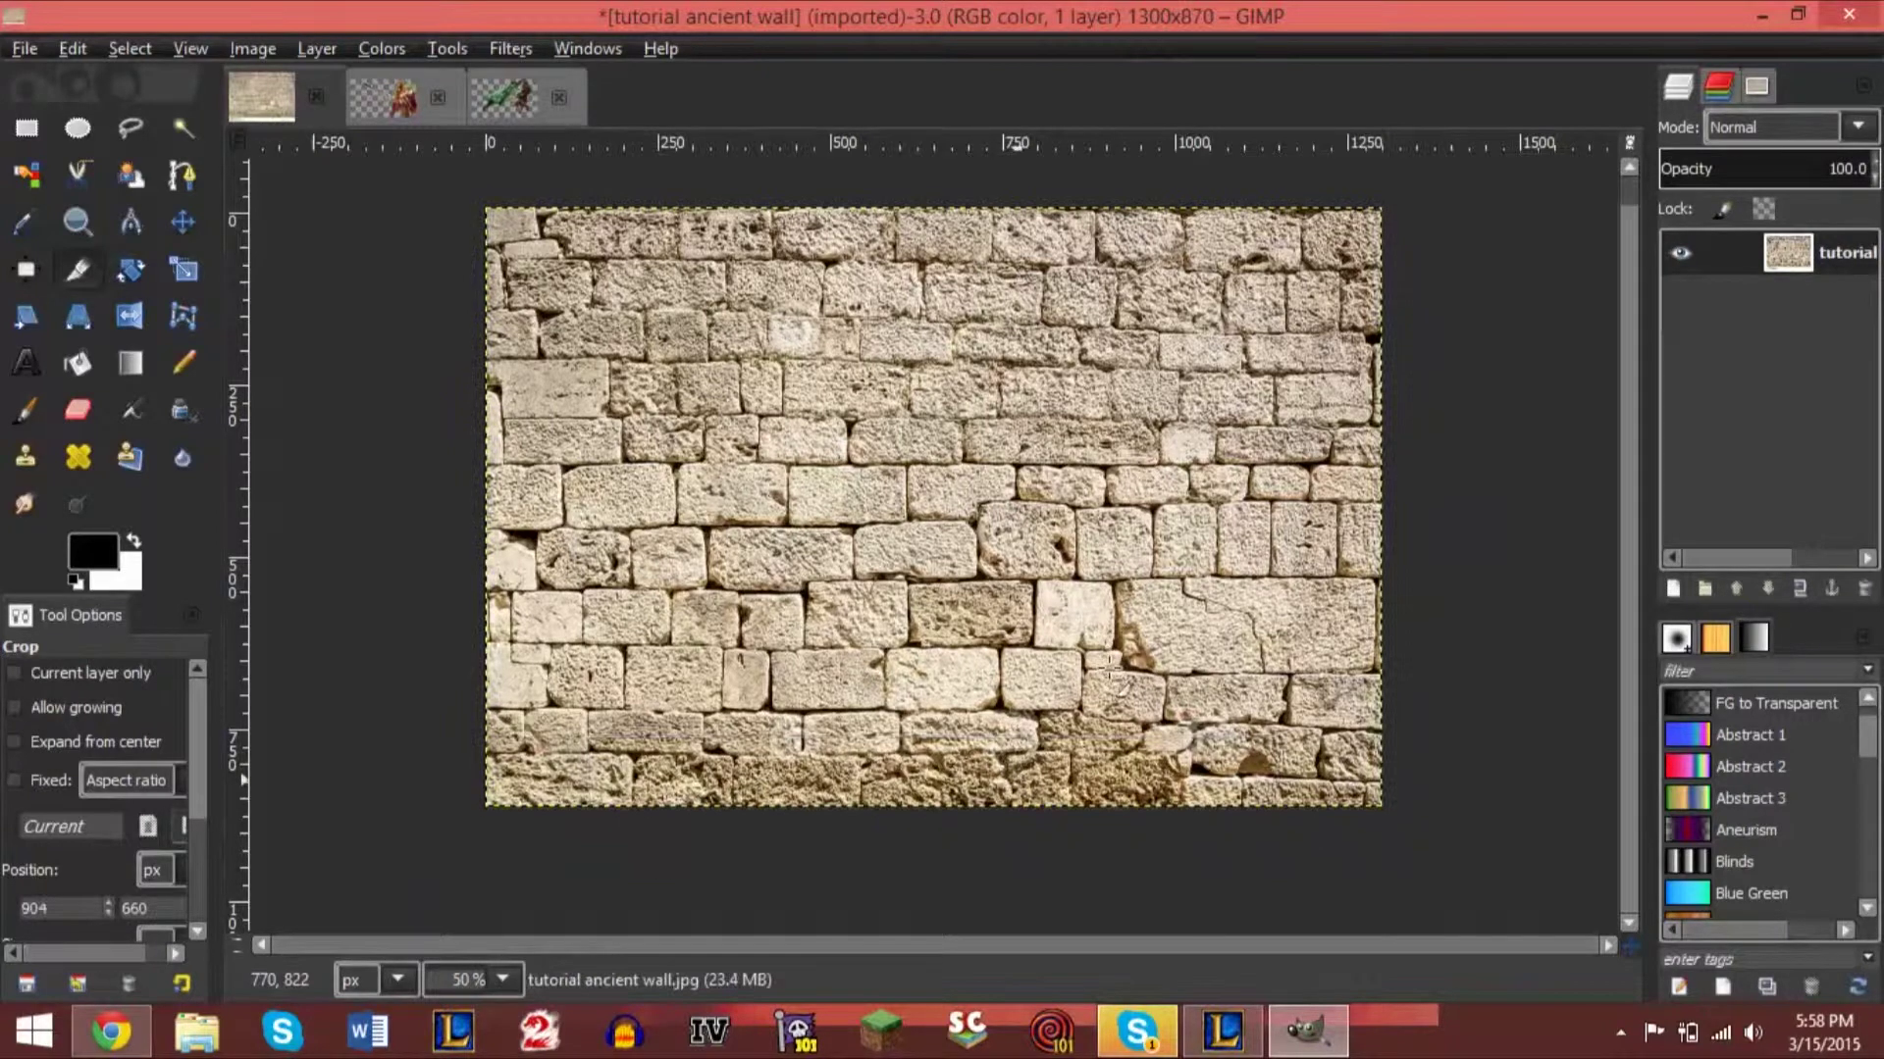
# Cut the Riven render out of its own image and paste it into the wall image.
pyautogui.click(393, 97)
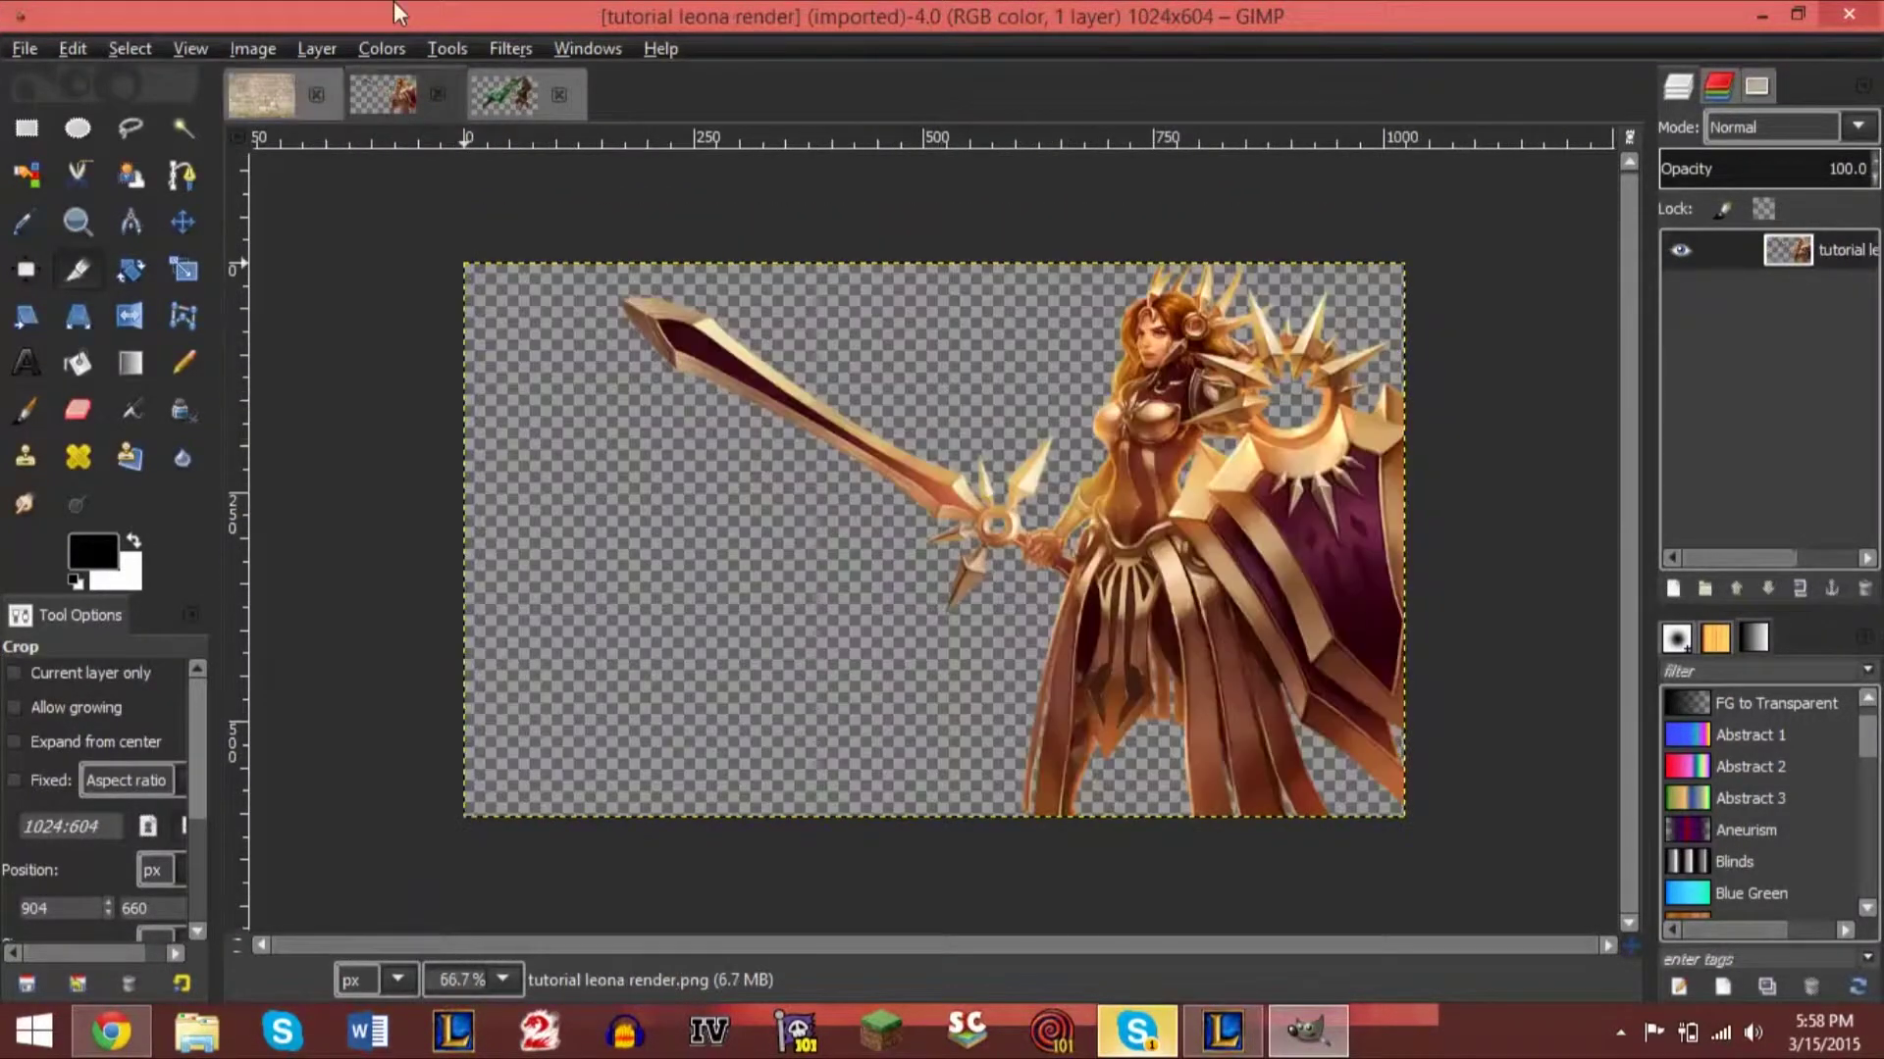
pyautogui.click(505, 98)
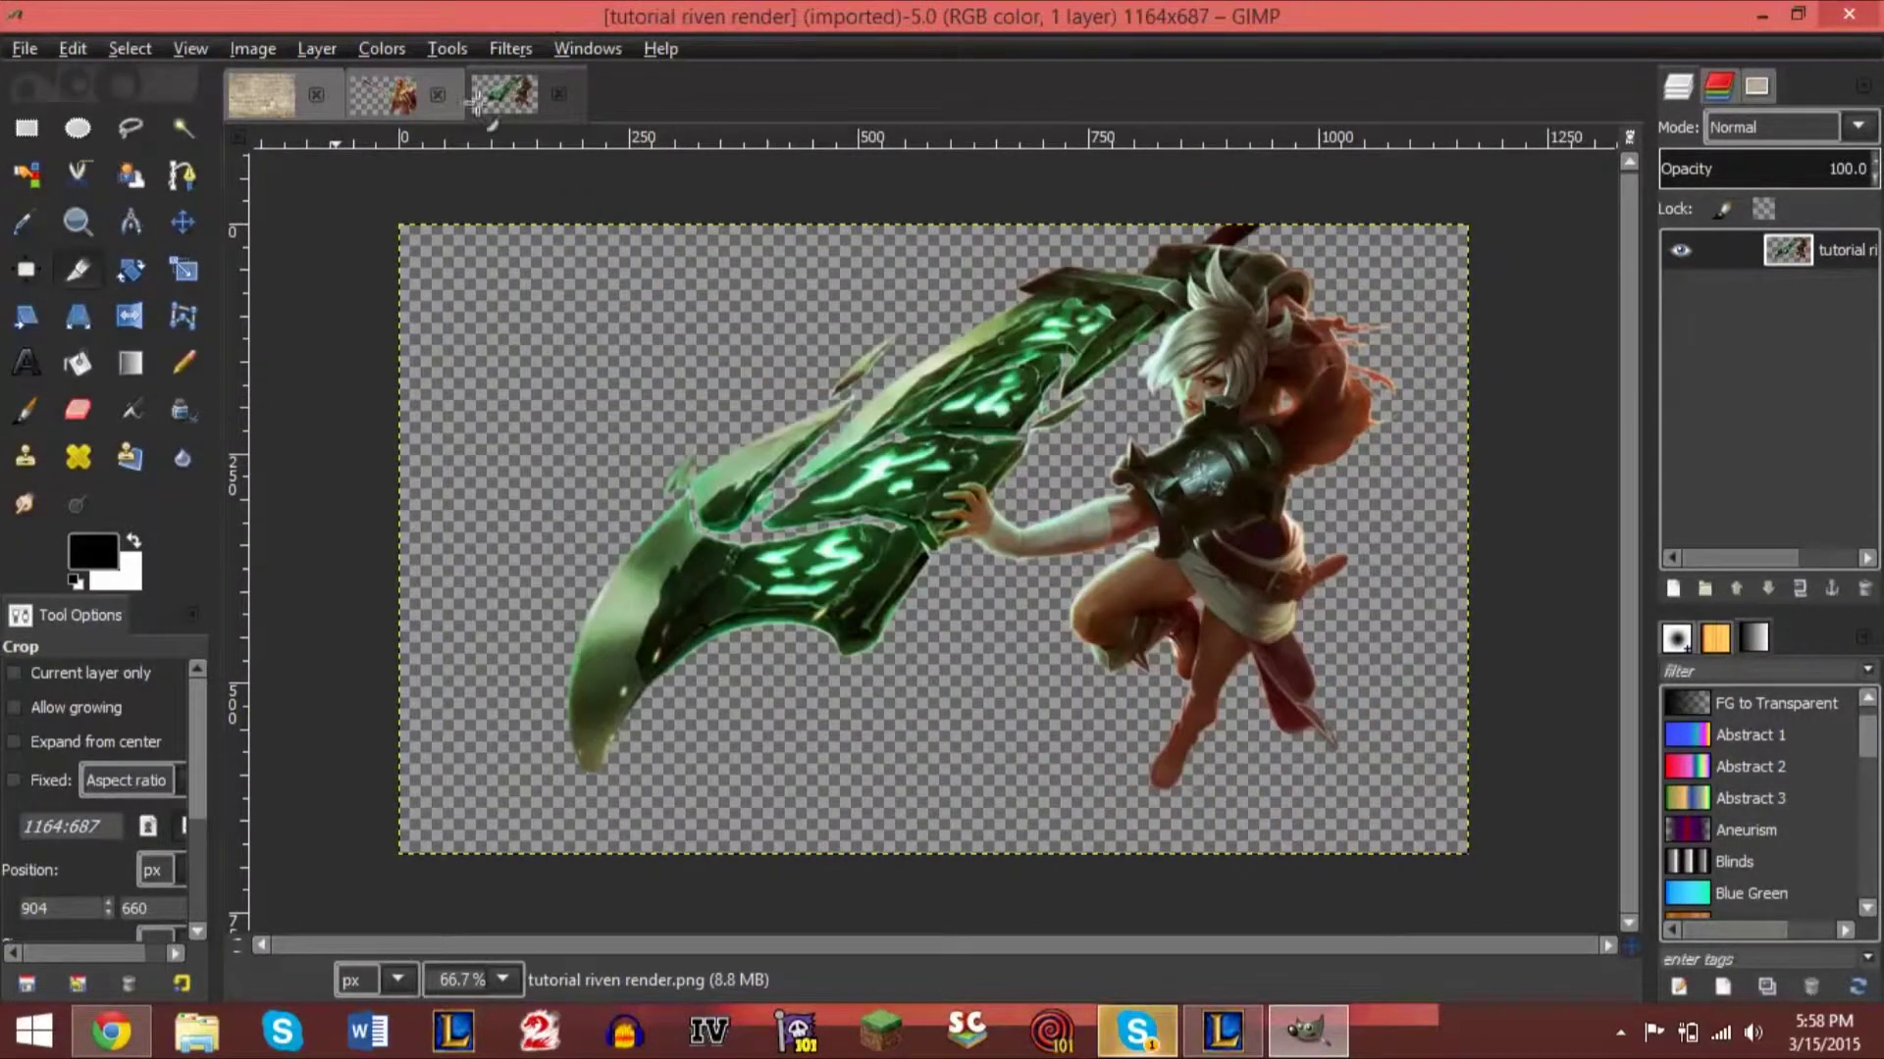
pyautogui.hotkey('ctrl', 'x')
pyautogui.click(252, 93)
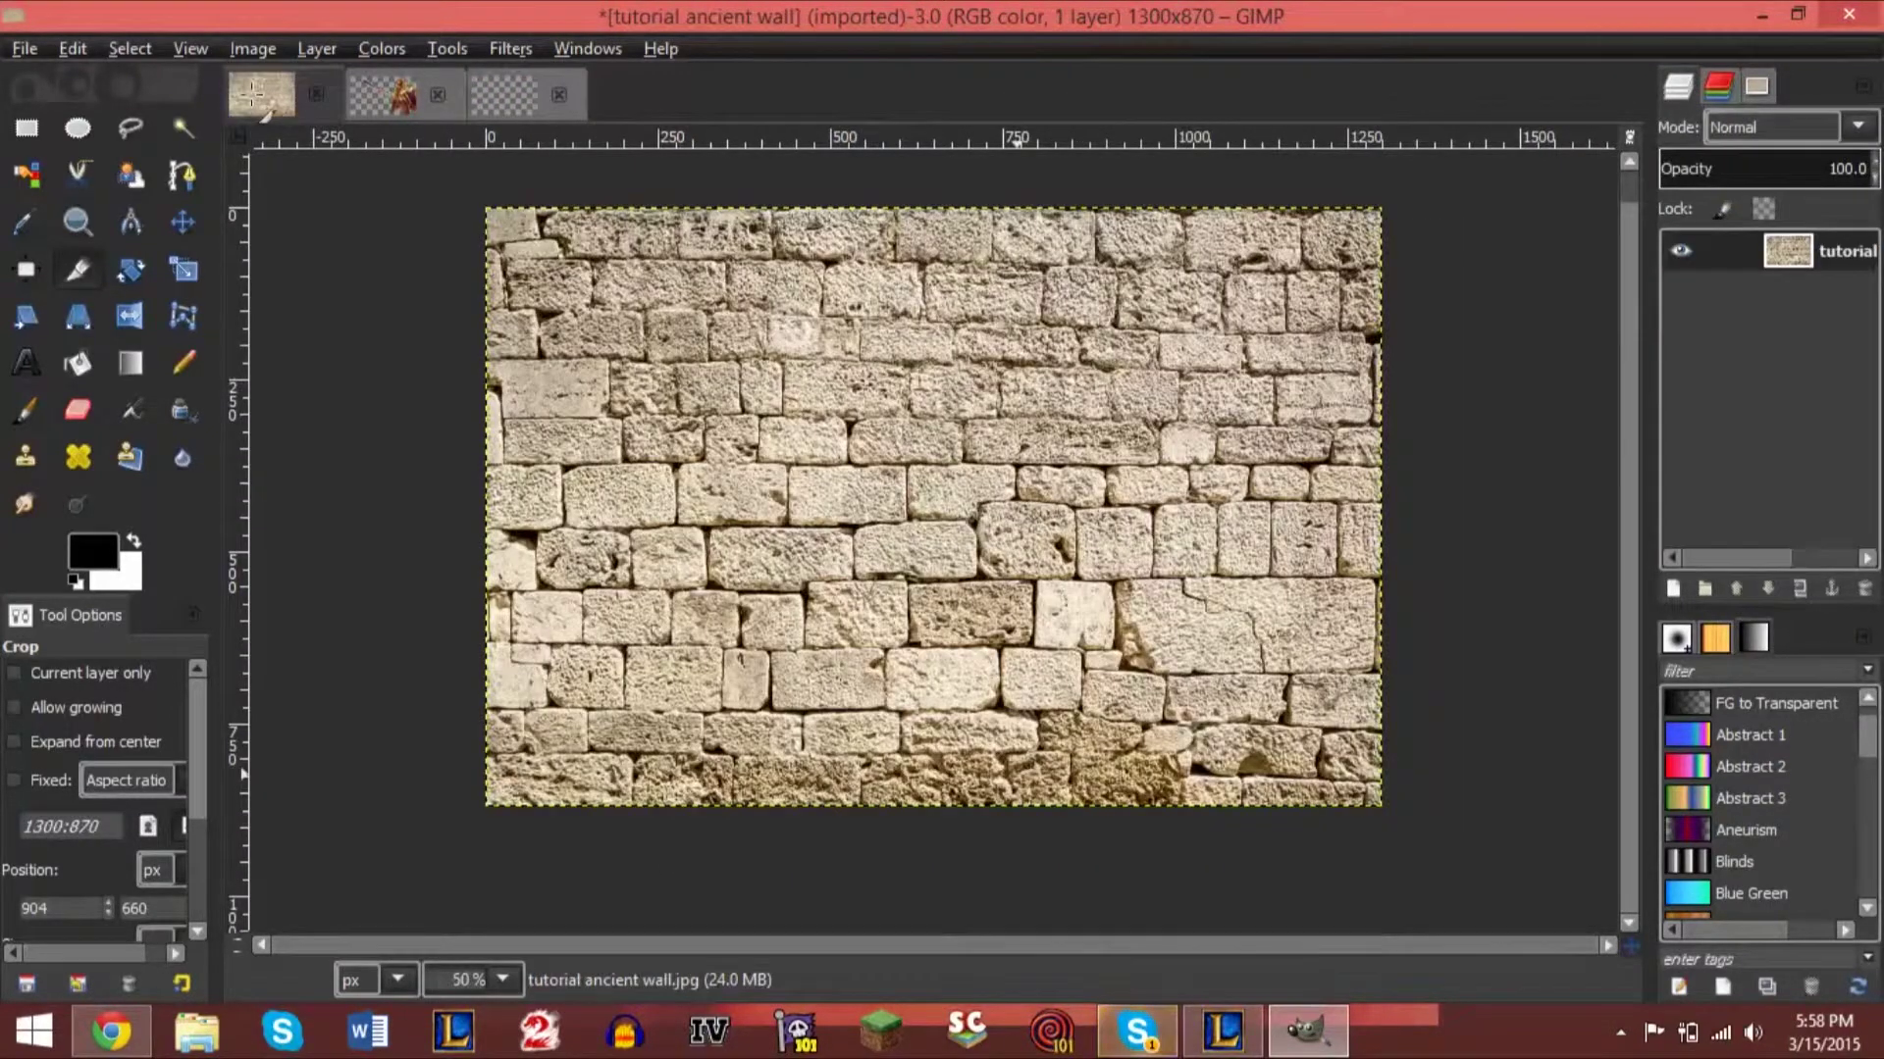
pyautogui.hotkey('ctrl', 'v')
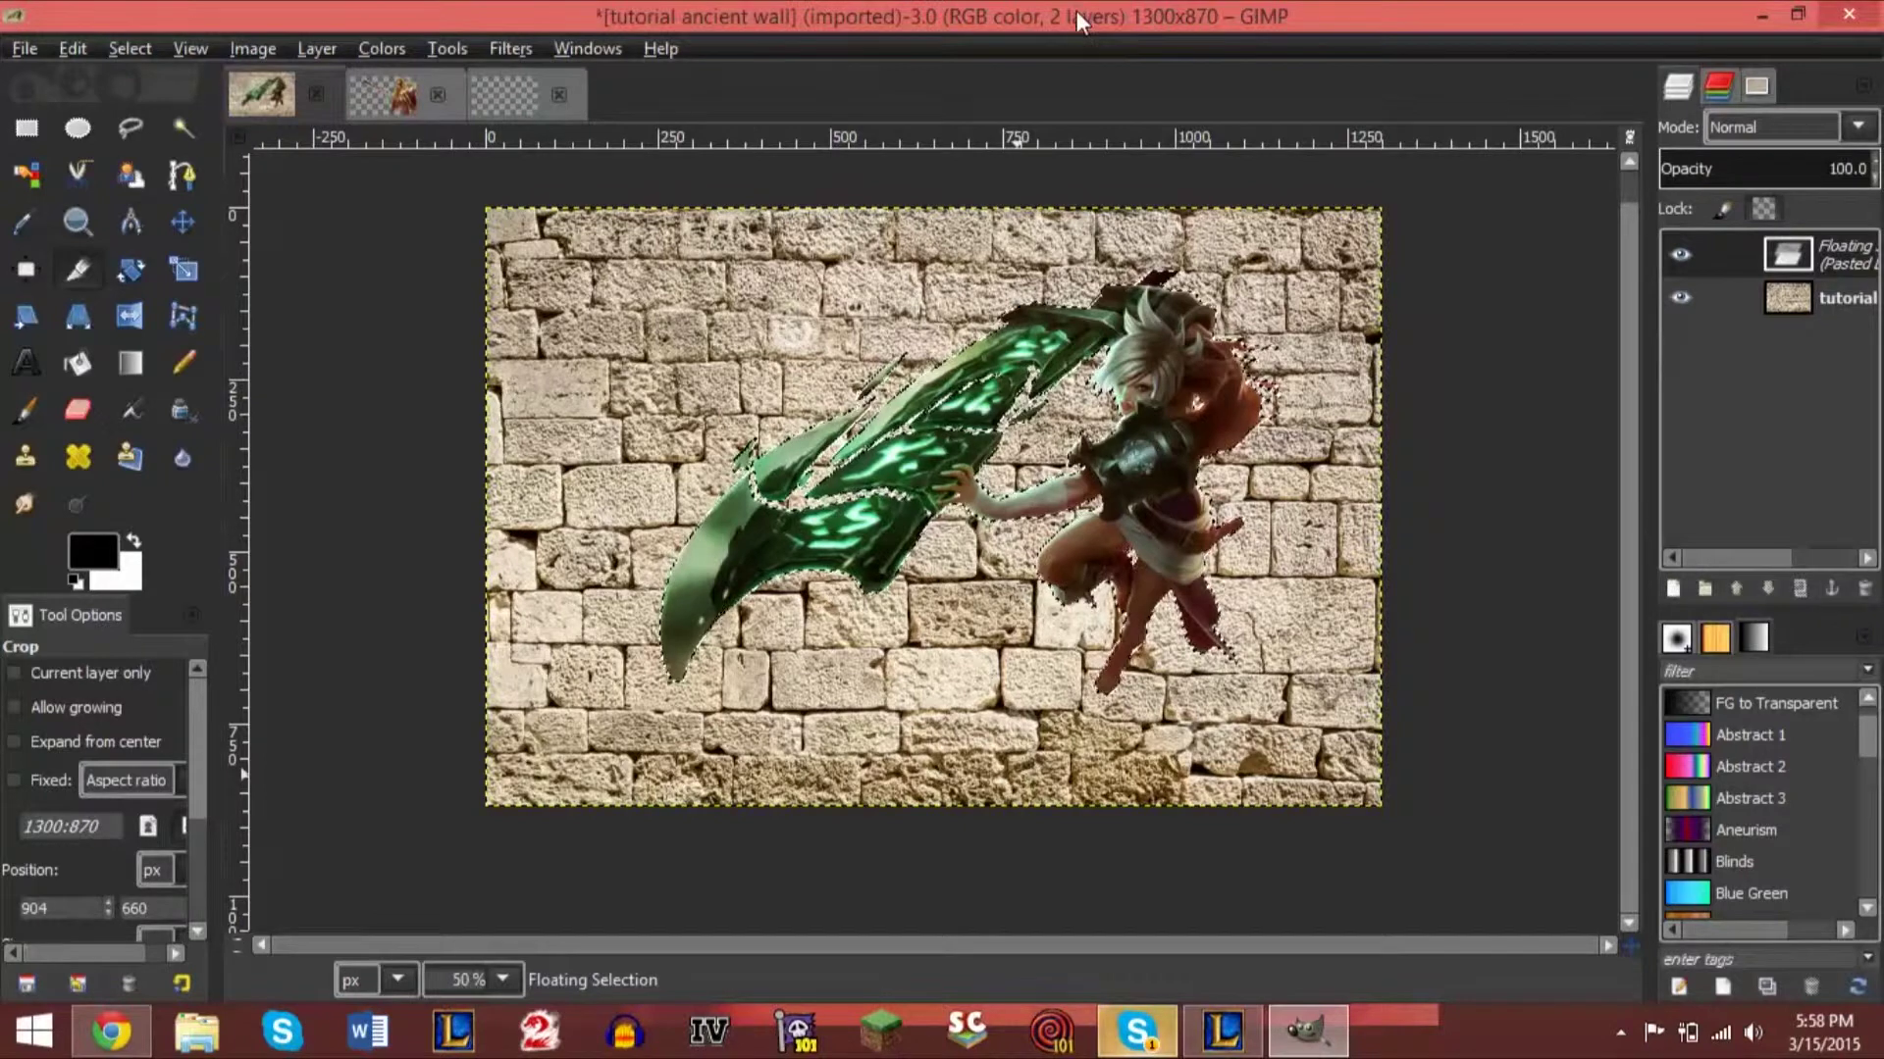
# Convert the floating selection of the pasted Riven render into a new layer.
pyautogui.doubleClick(1784, 256)
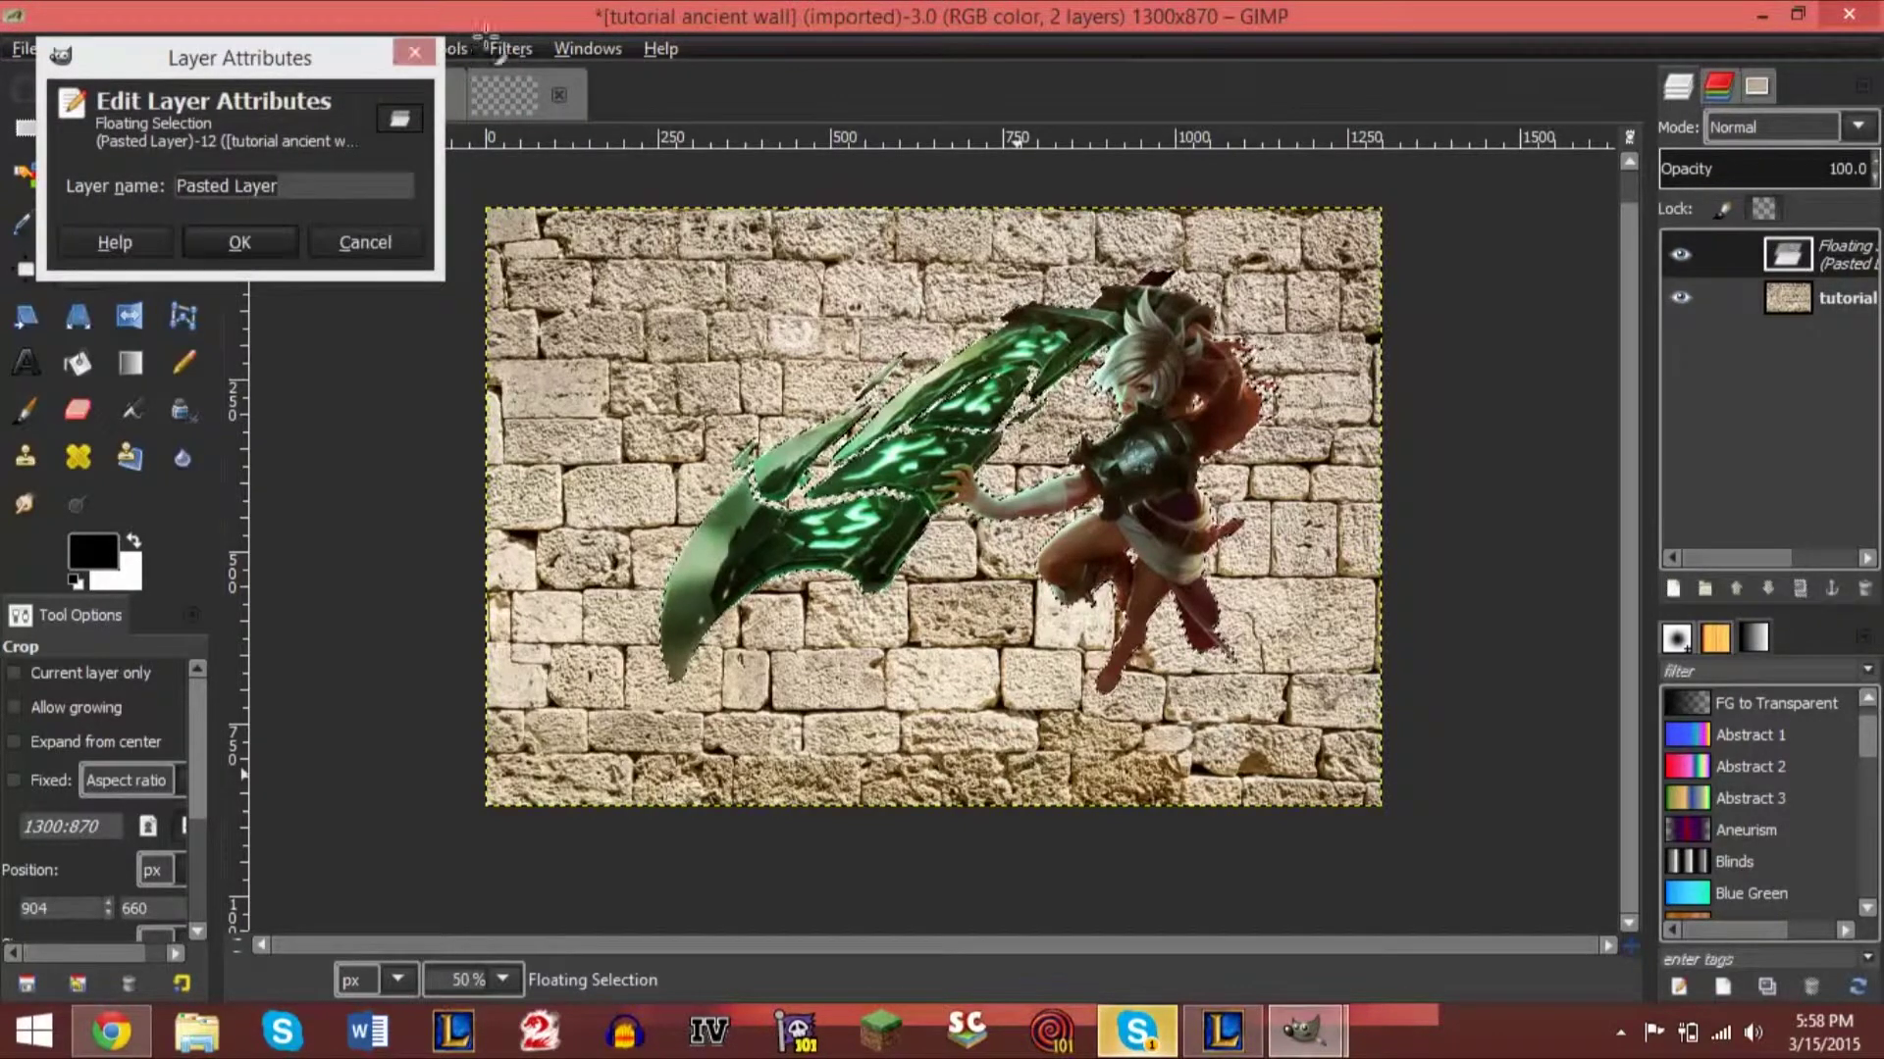
pyautogui.click(414, 53)
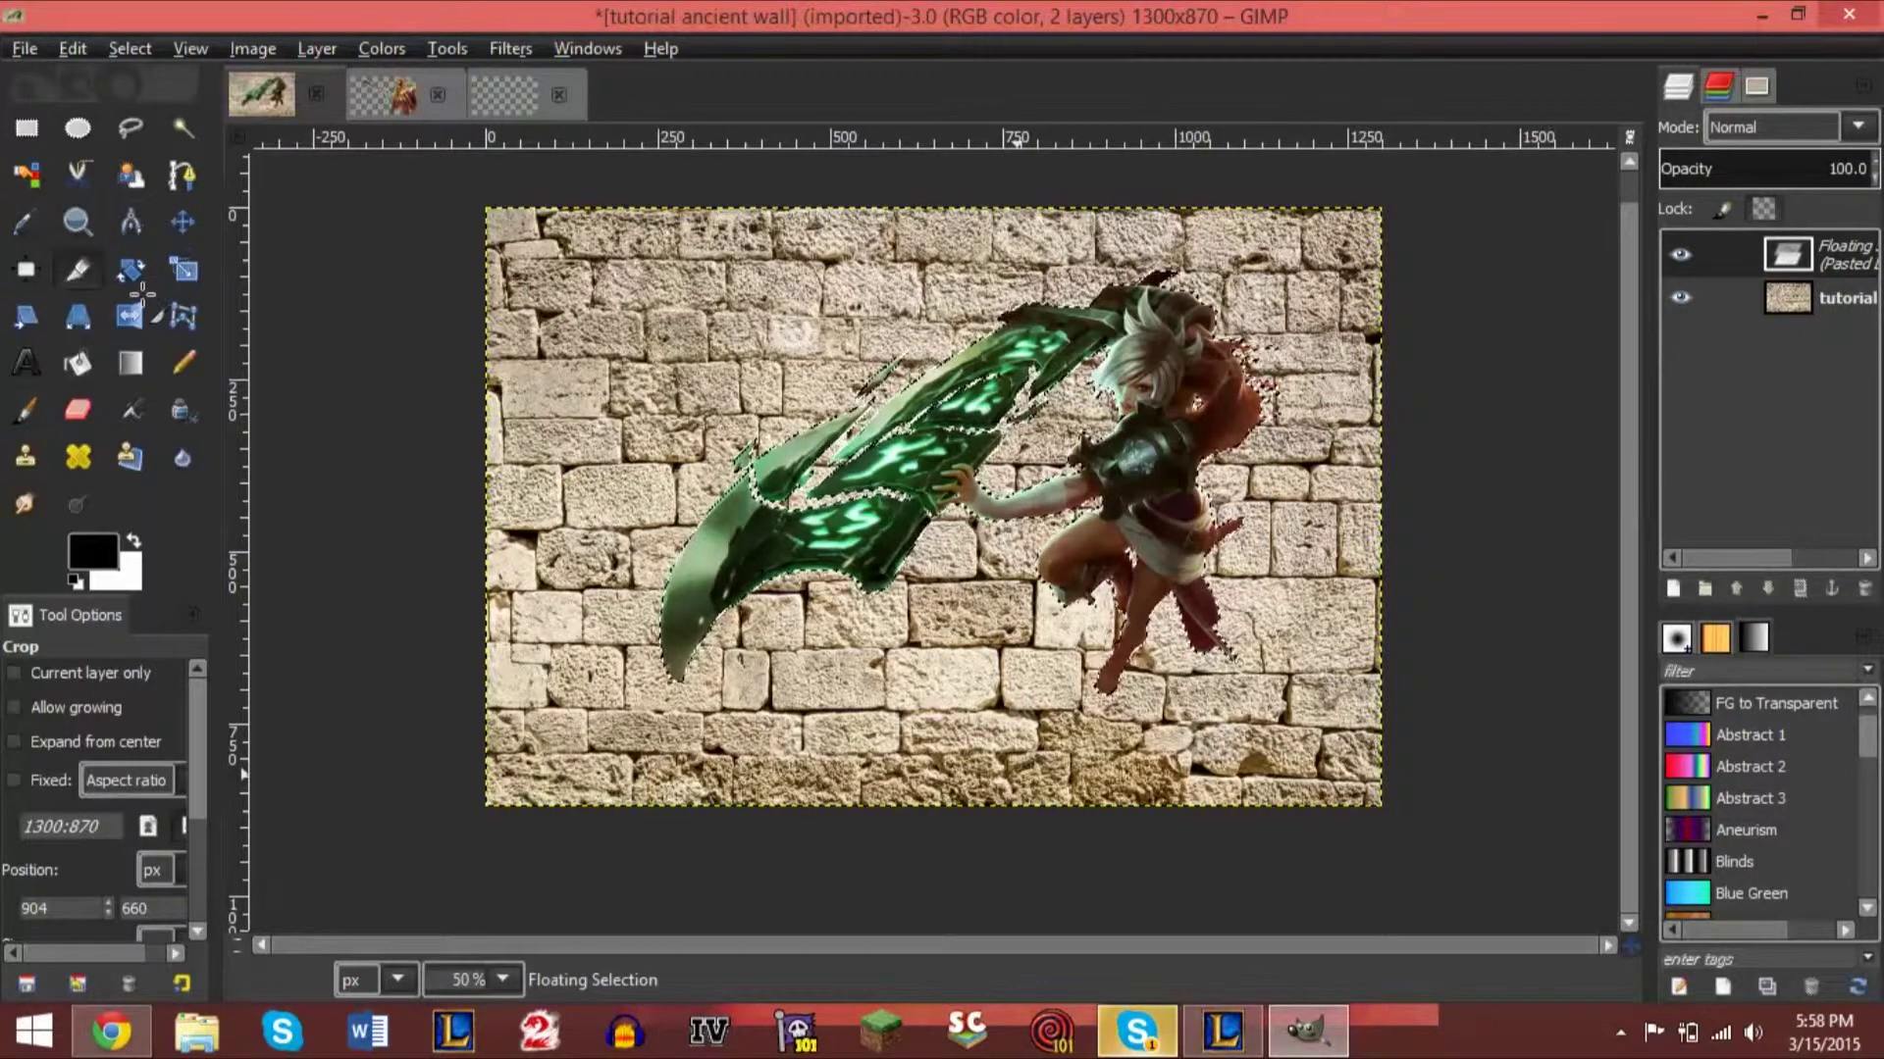
pyautogui.rightClick(1801, 261)
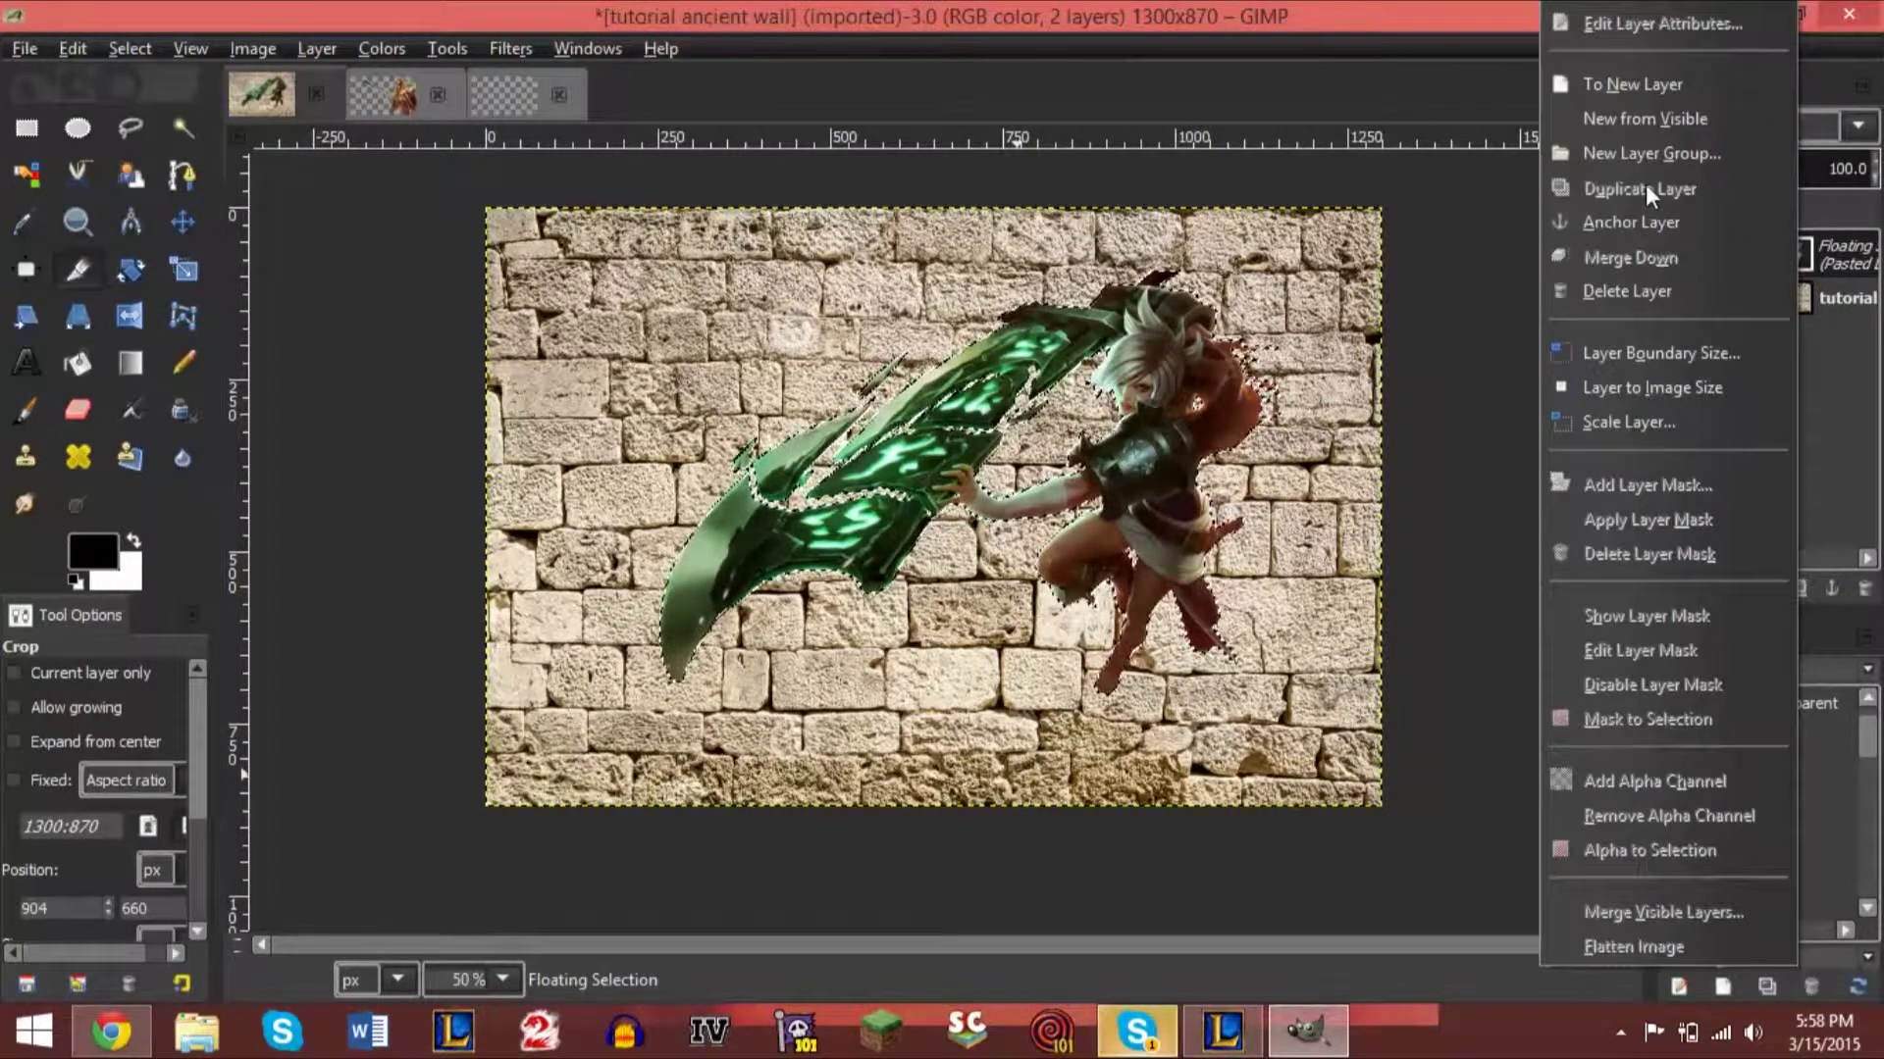
pyautogui.click(1681, 86)
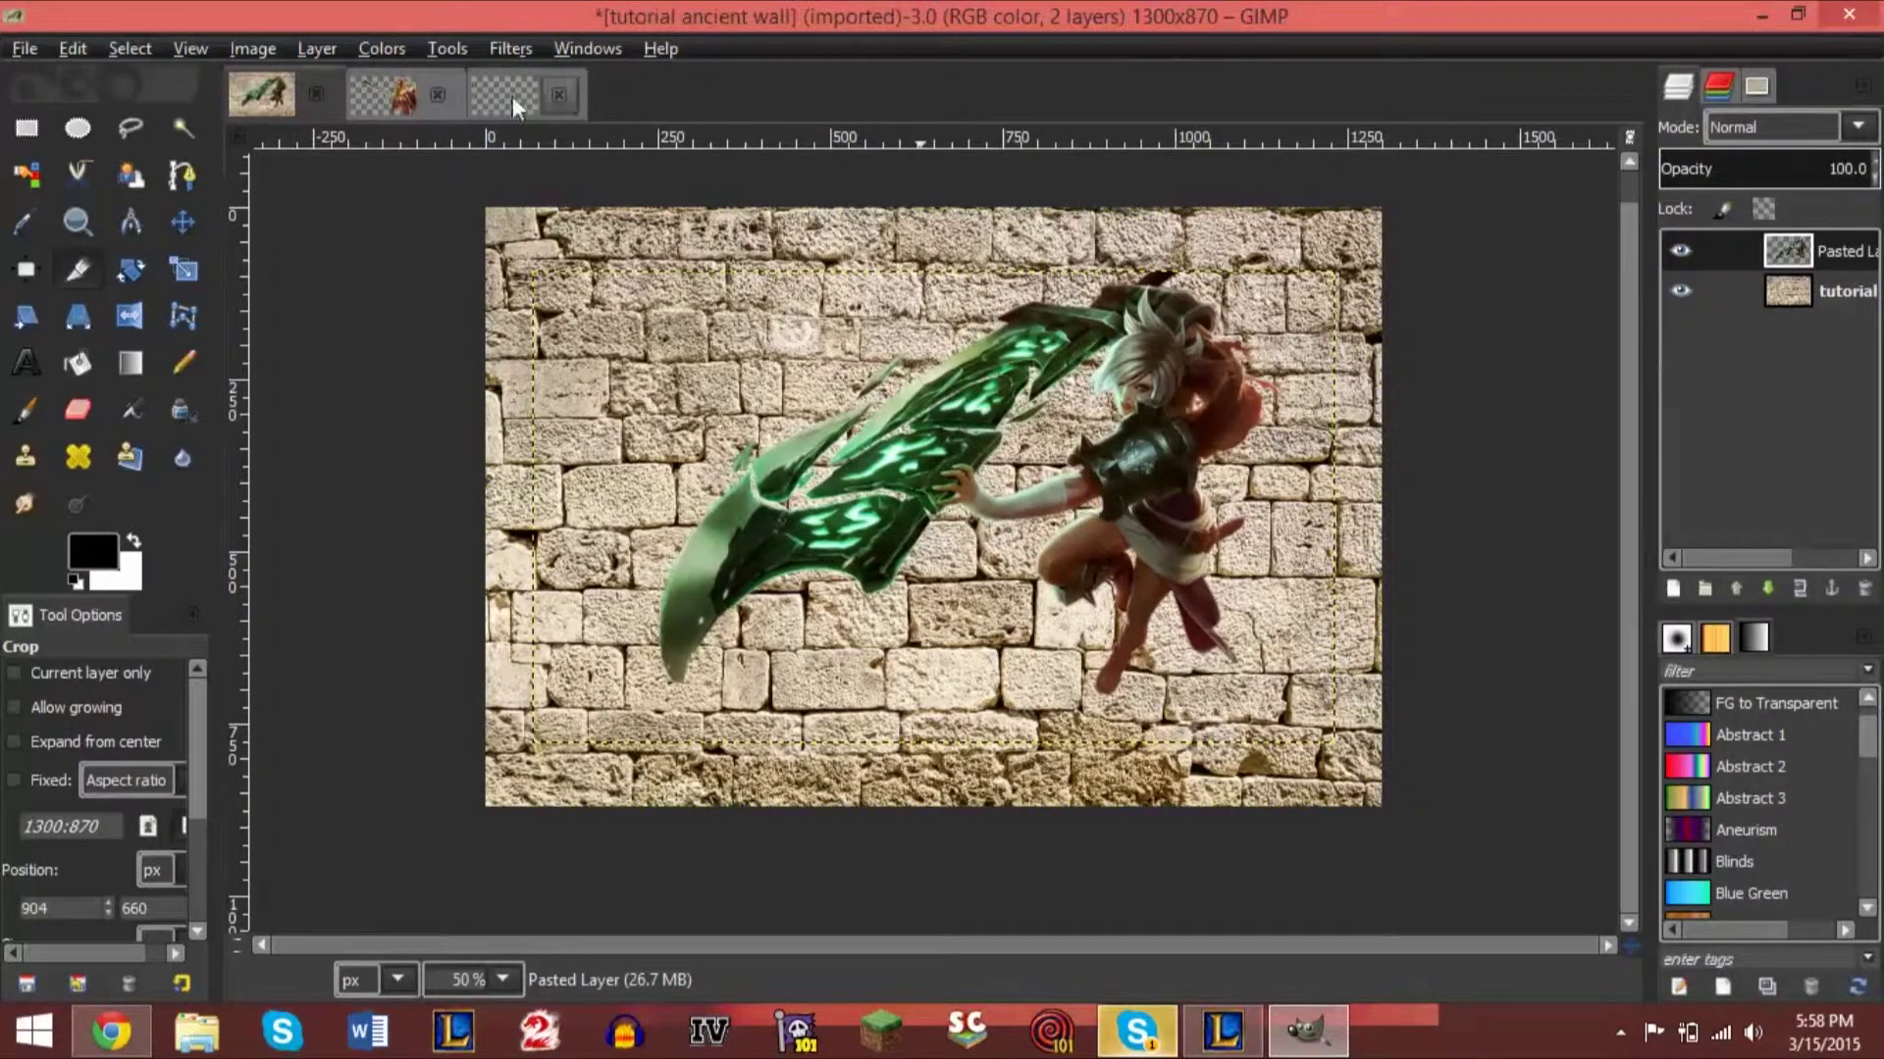
# Cut the Leona render from its own image and paste it into the wall image as a new layer.
pyautogui.click(376, 91)
pyautogui.hotkey('ctrl', 'x')
pyautogui.click(271, 102)
pyautogui.hotkey('ctrl', 'v')
pyautogui.rightClick(1804, 257)
pyautogui.click(1629, 88)
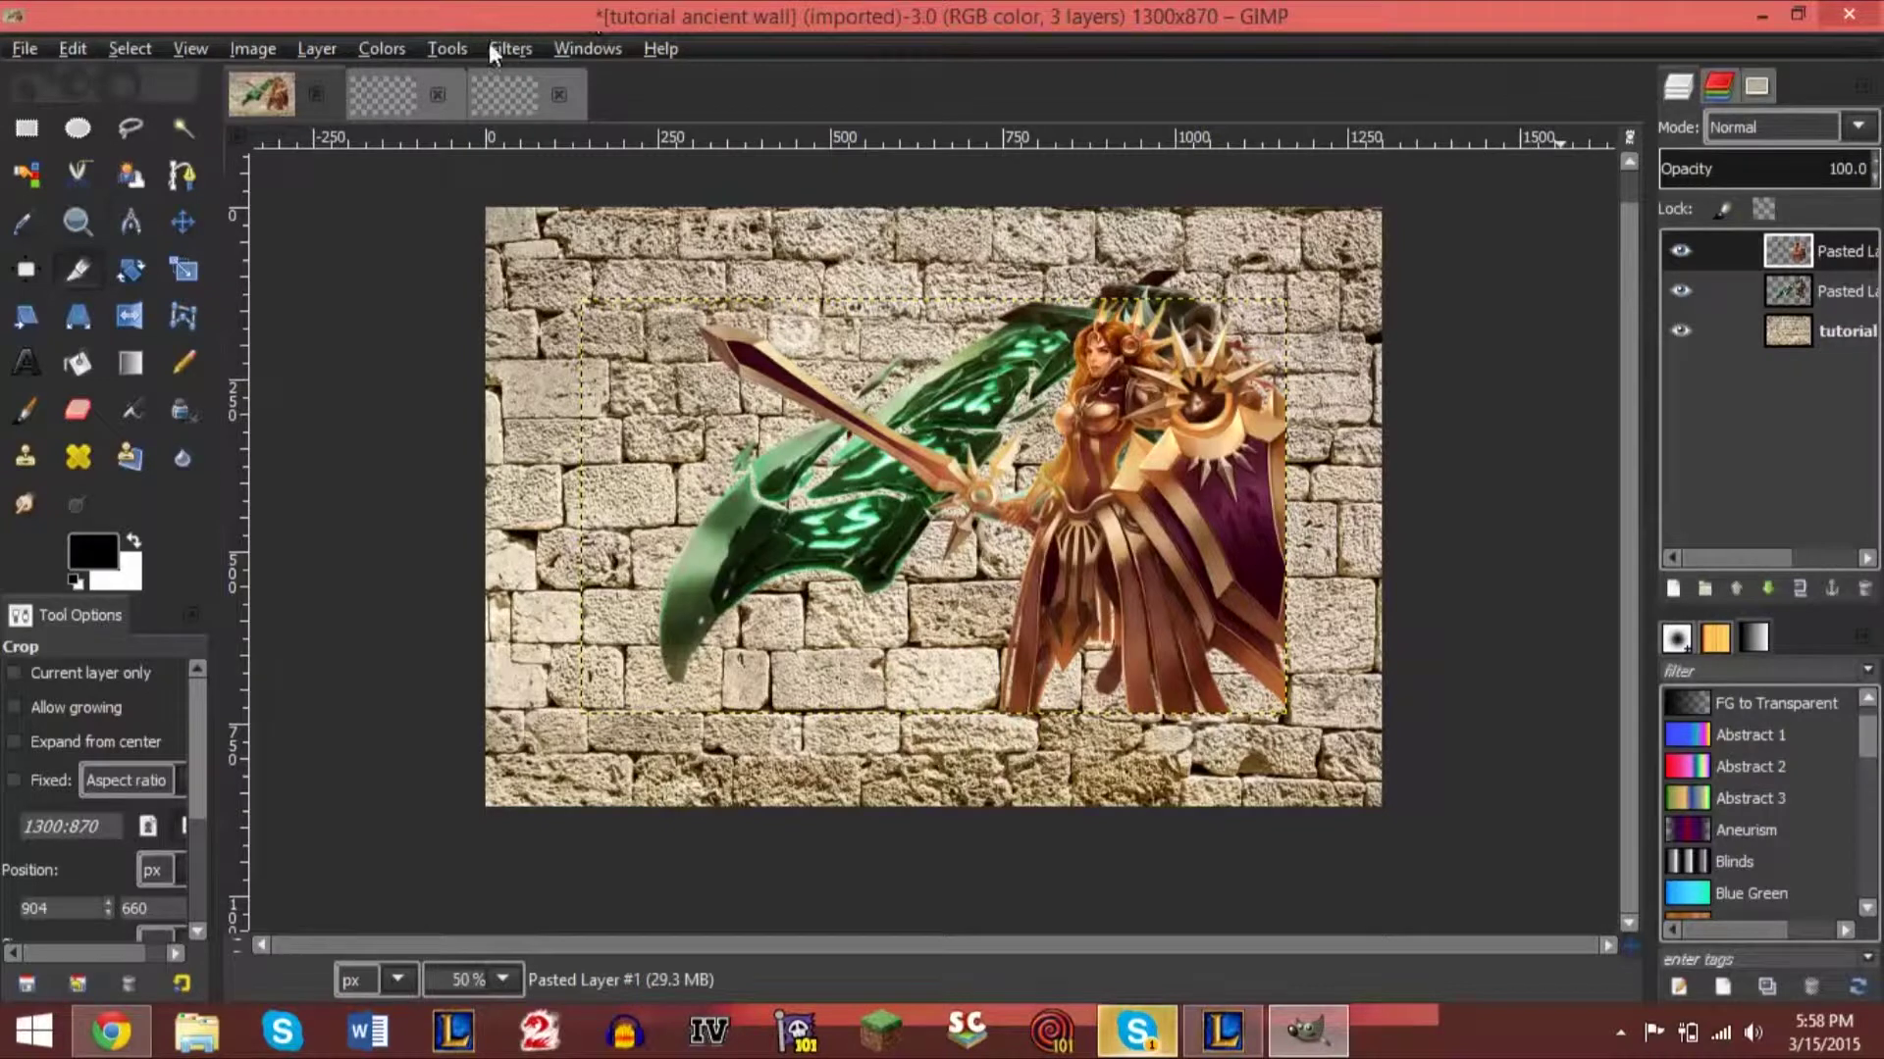
# Move Leona to the left side of the wall and Riven to its lower-right corner.
pyautogui.click(185, 221)
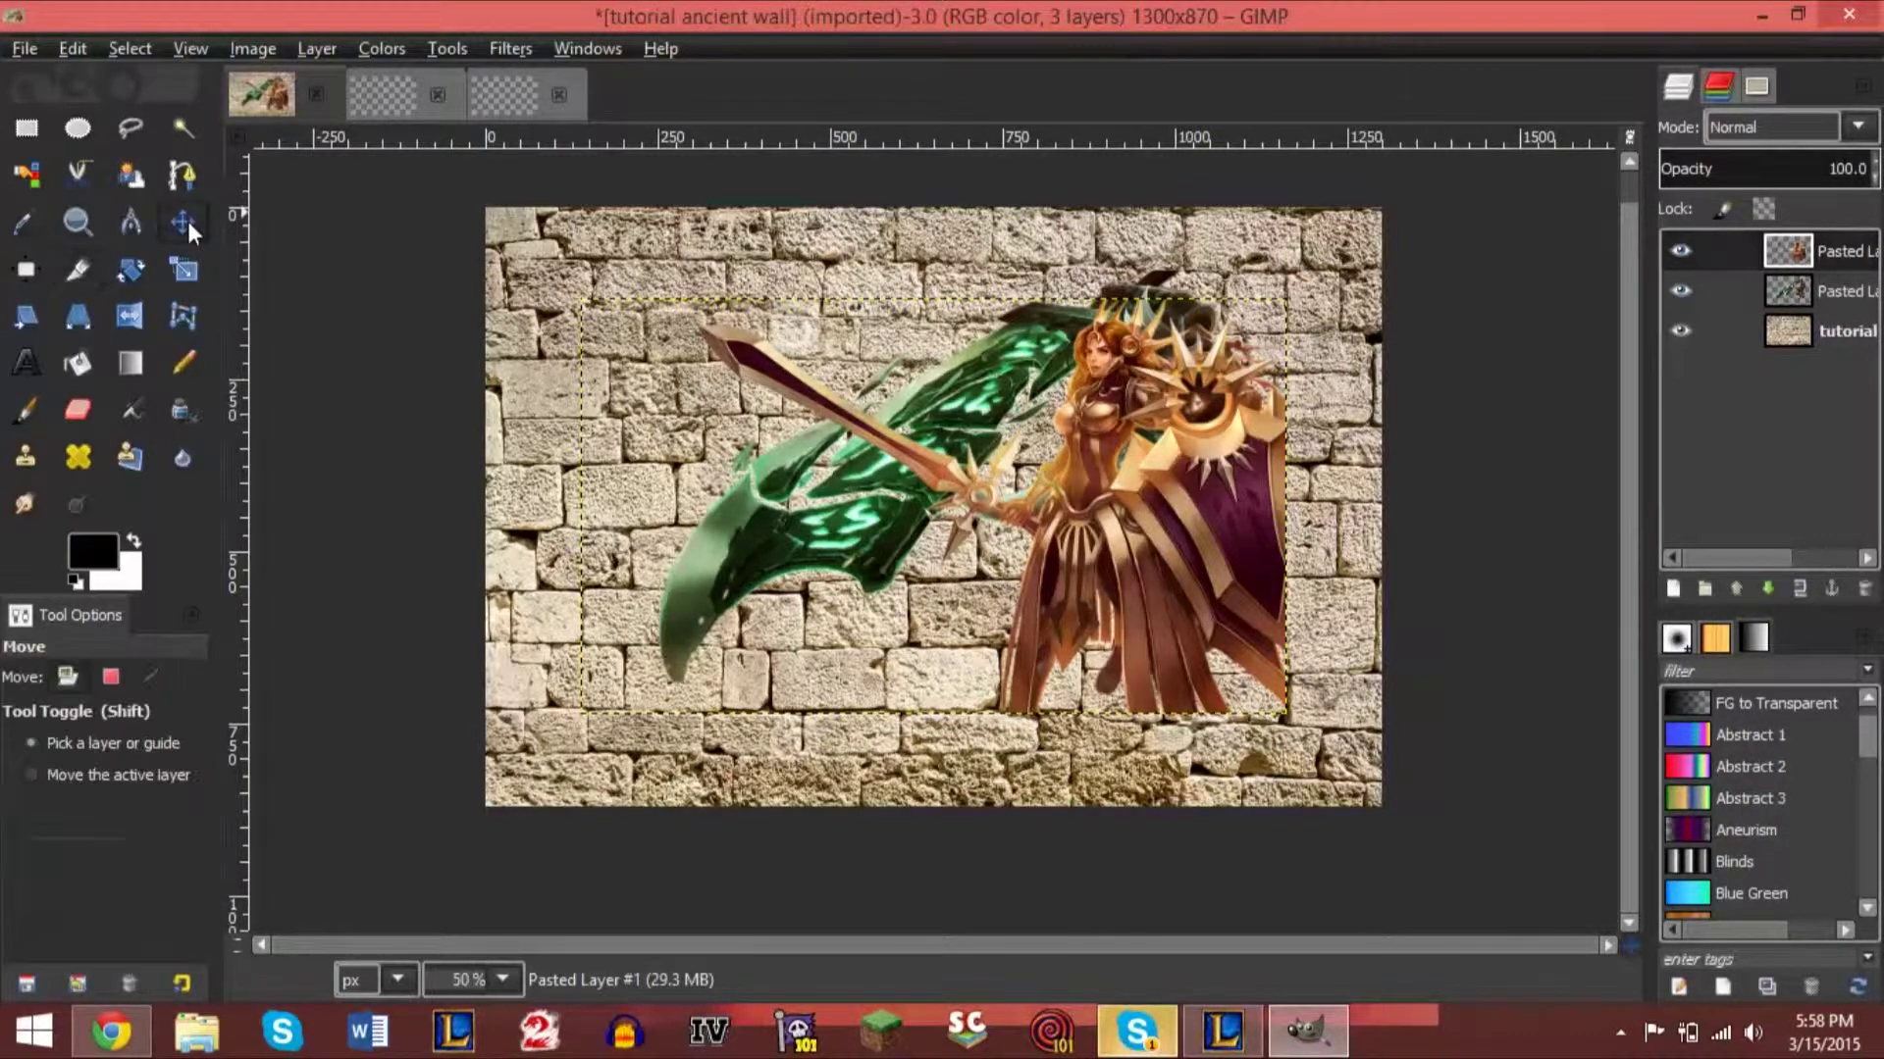
pyautogui.moveTo(1079, 508); pyautogui.dragTo(568, 526)
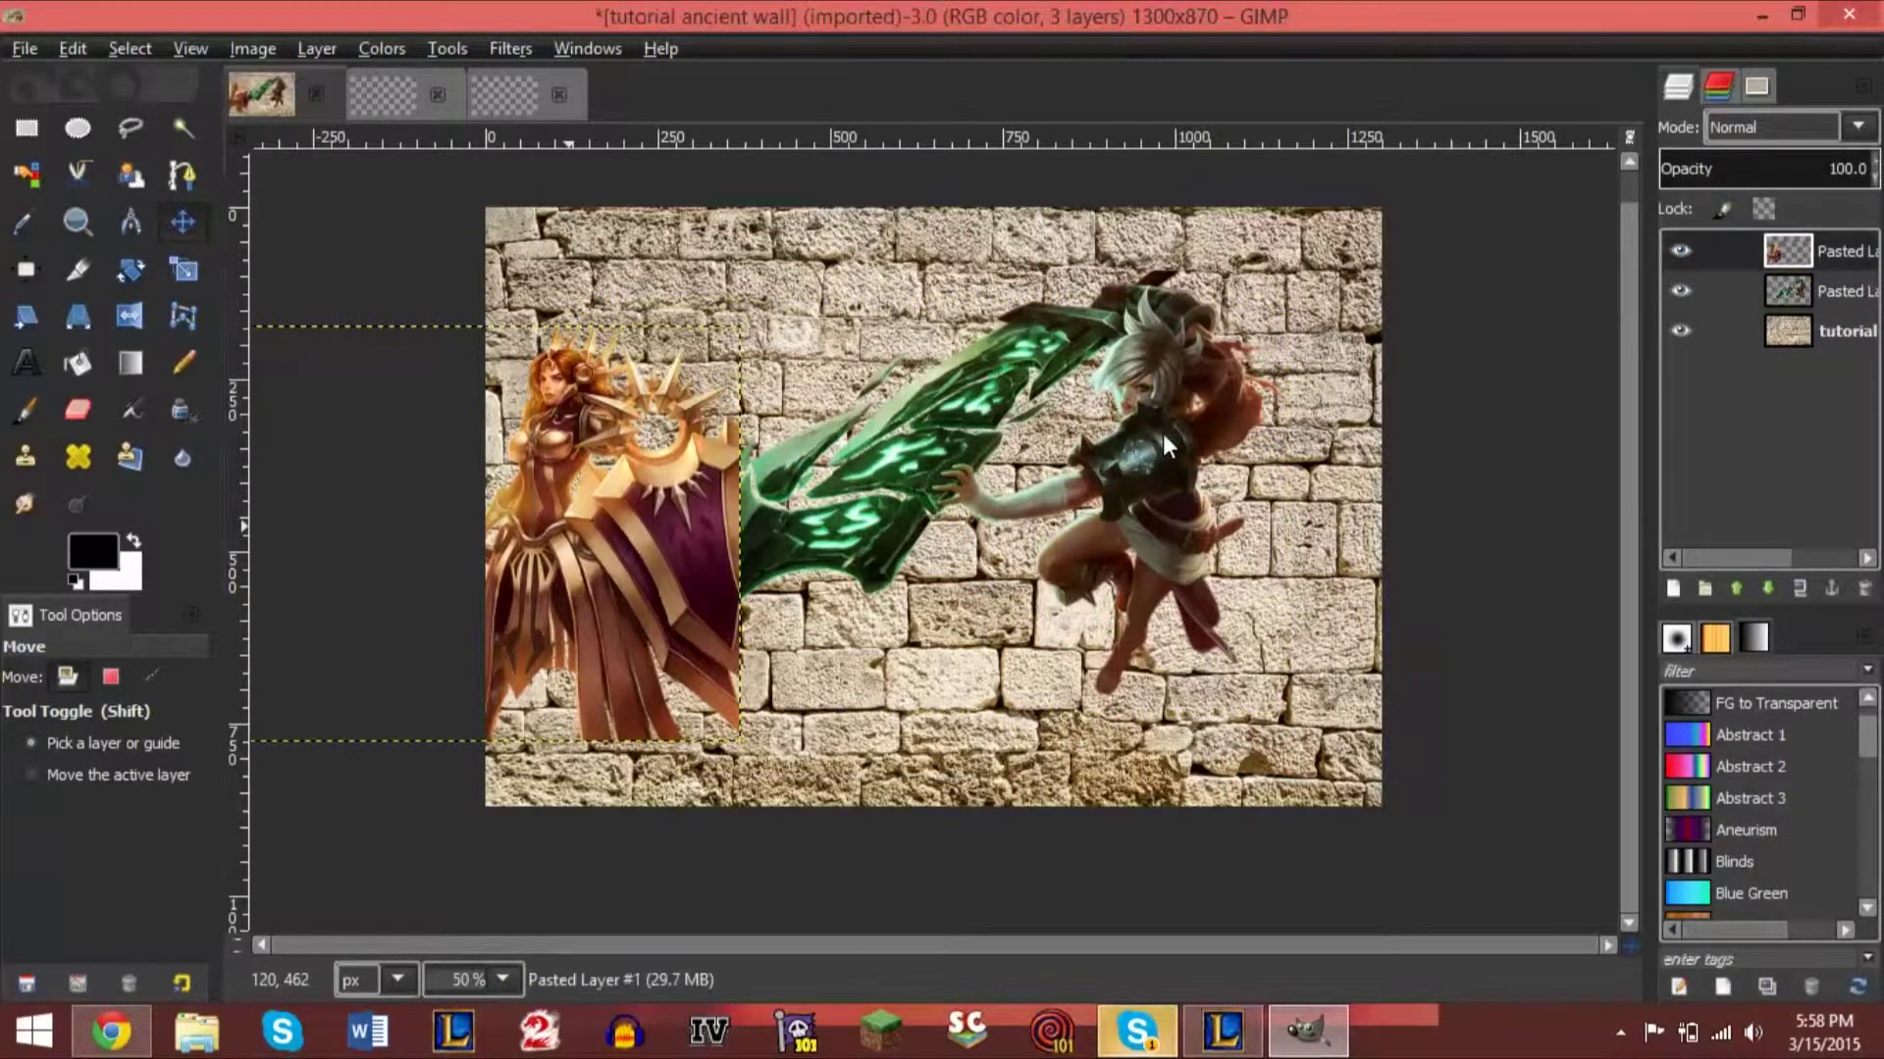
pyautogui.moveTo(1224, 485); pyautogui.dragTo(1277, 563)
# Flip the Leona layer horizontally so that her sword points to the right.
pyautogui.click(1813, 247)
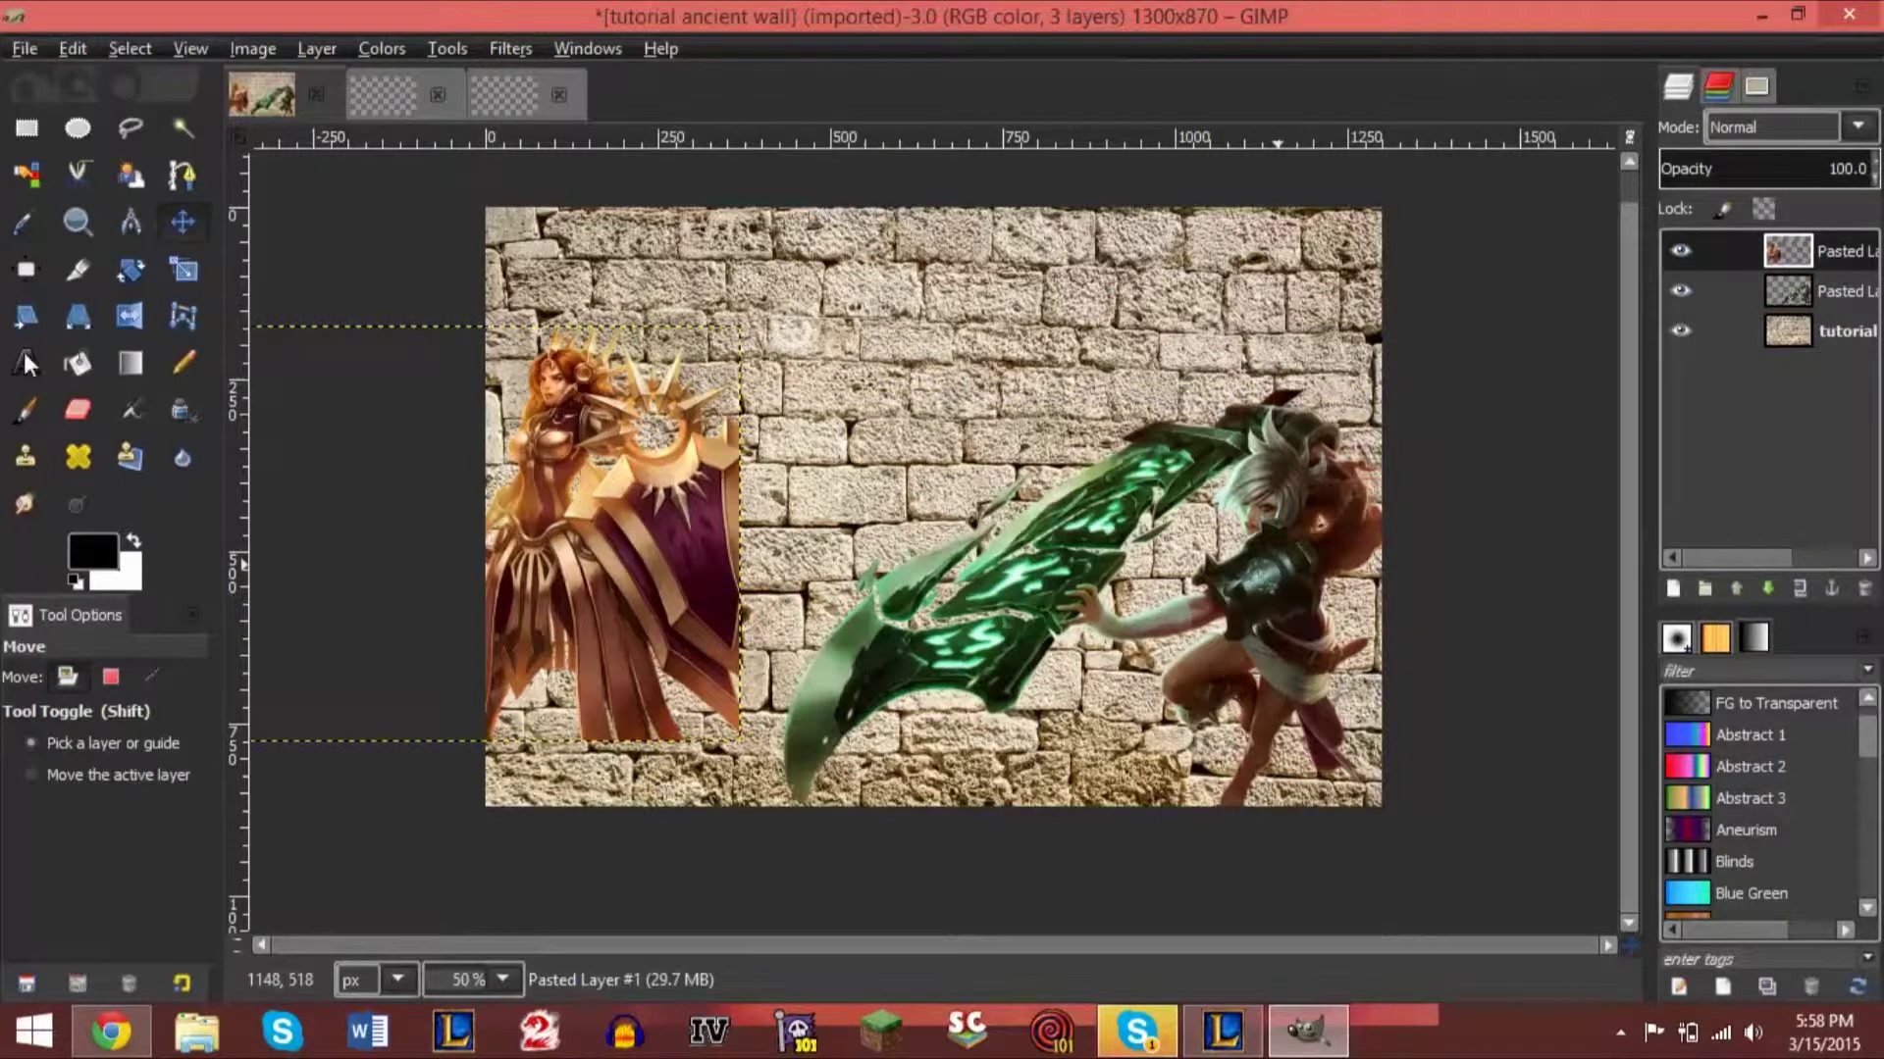
pyautogui.click(128, 315)
pyautogui.click(392, 368)
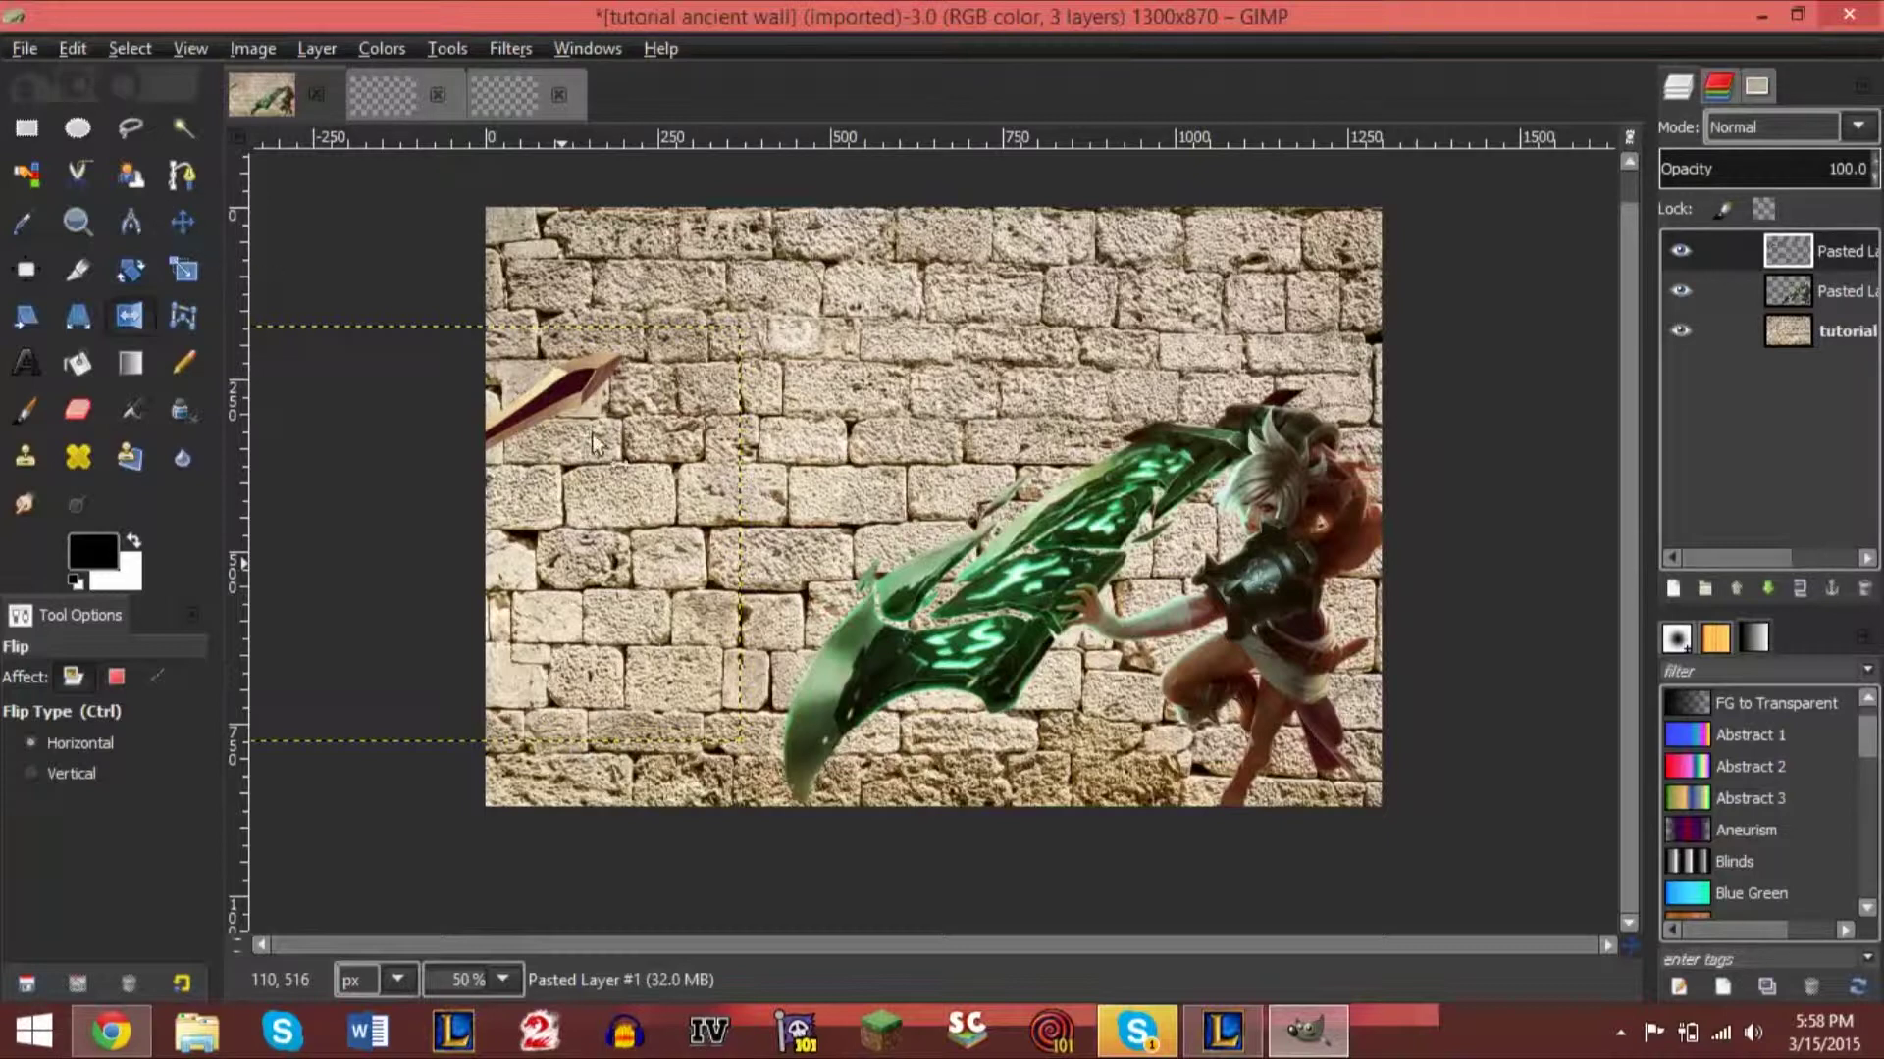
pyautogui.click(555, 424)
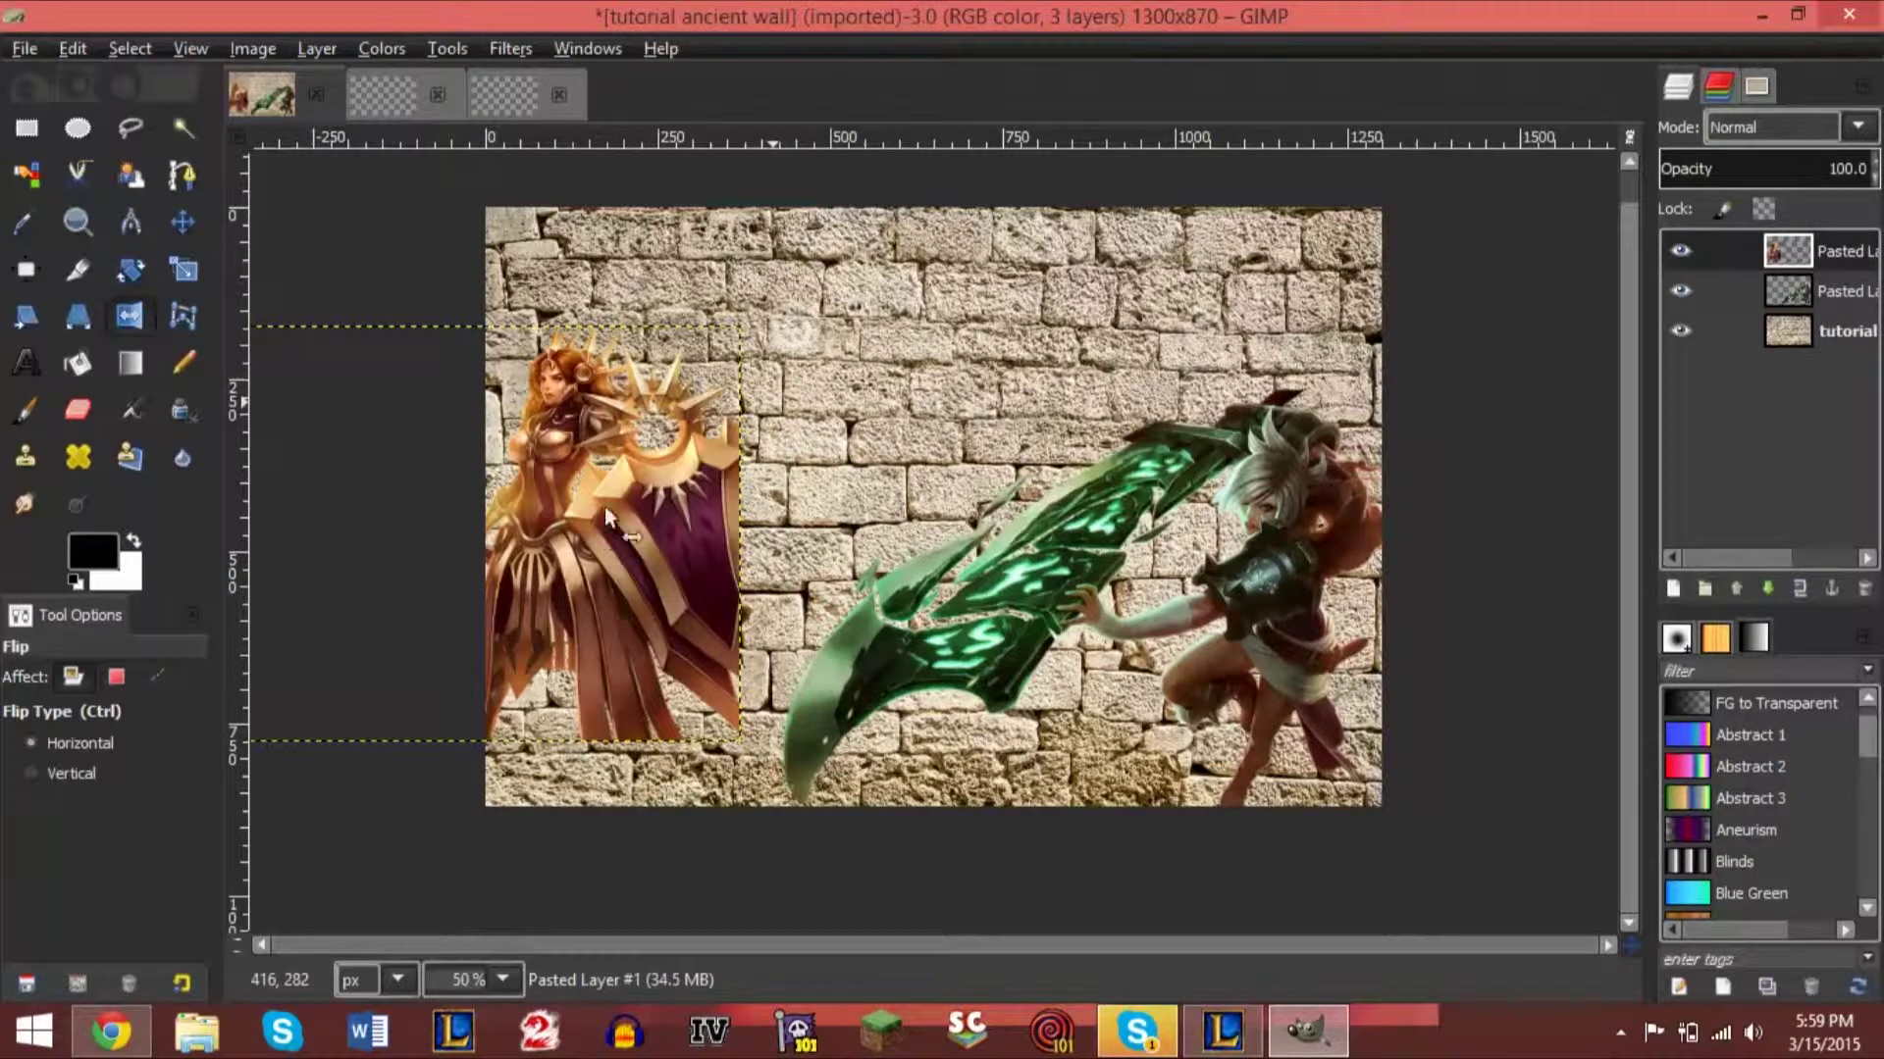
pyautogui.click(683, 575)
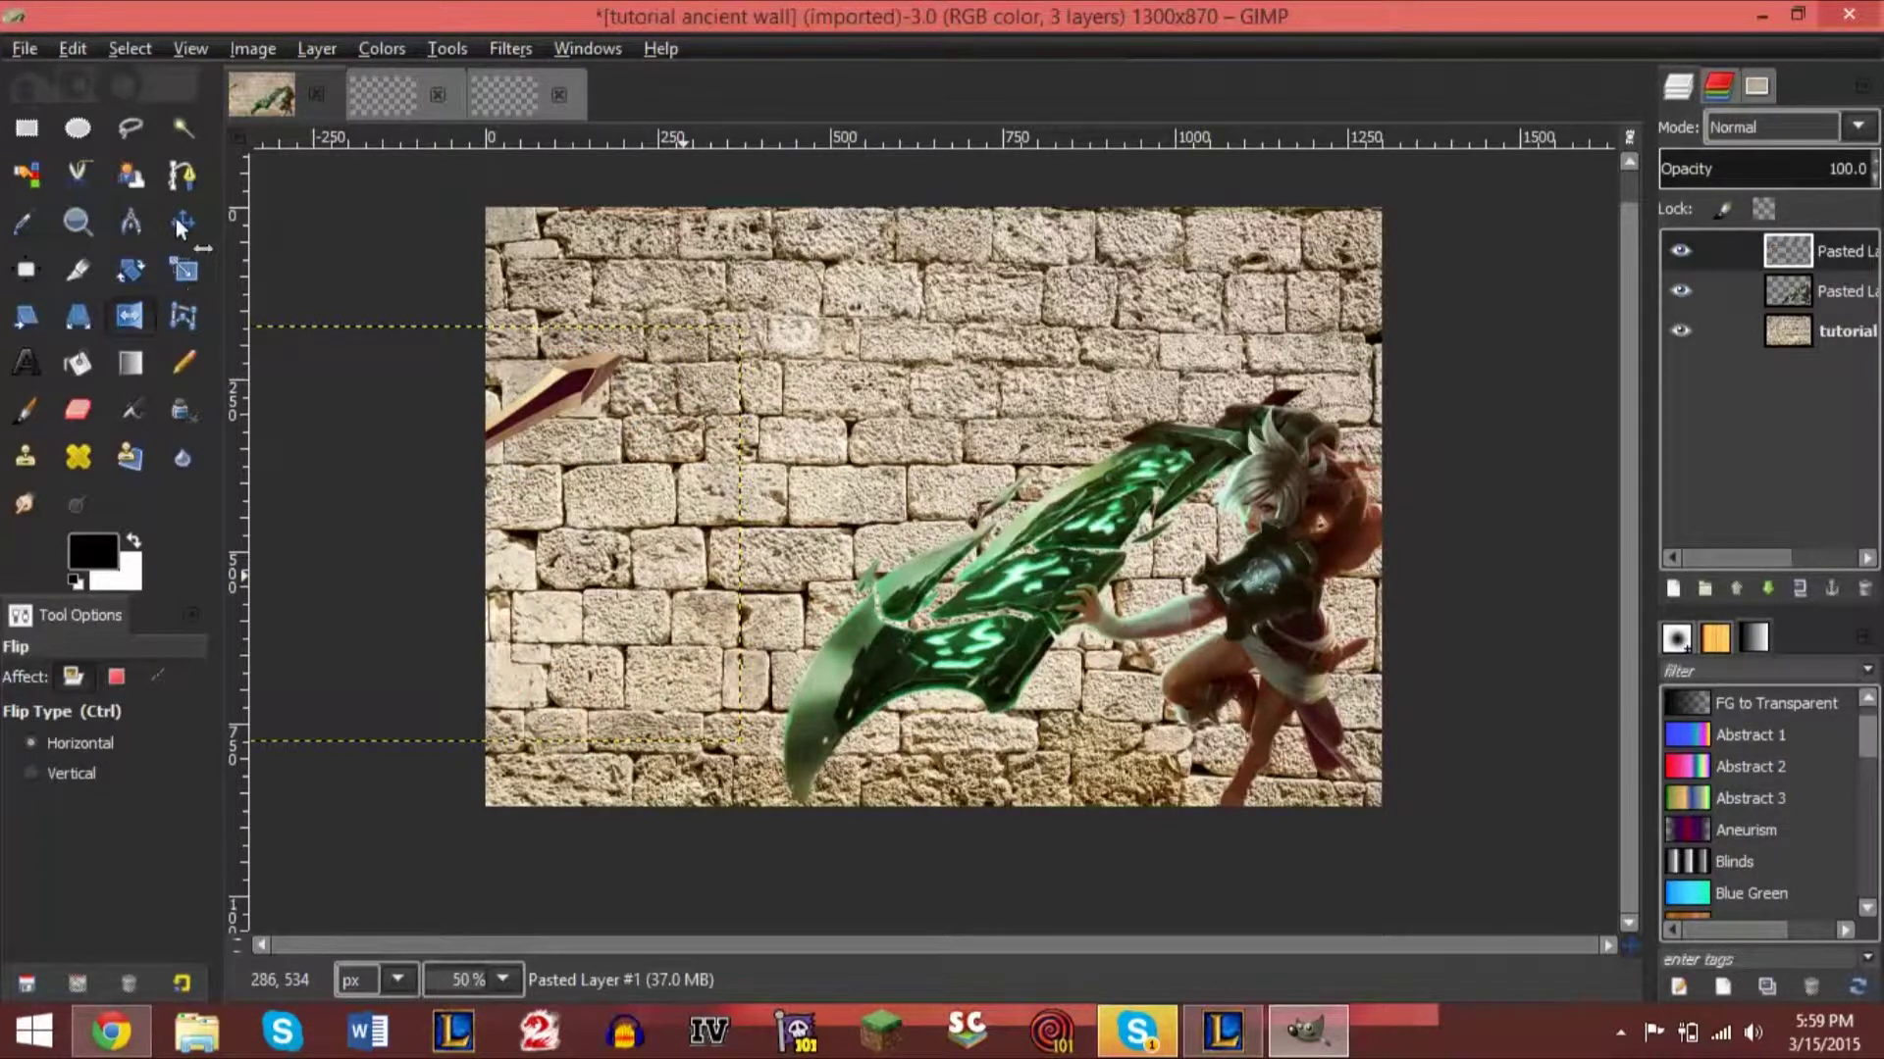
pyautogui.press('q')
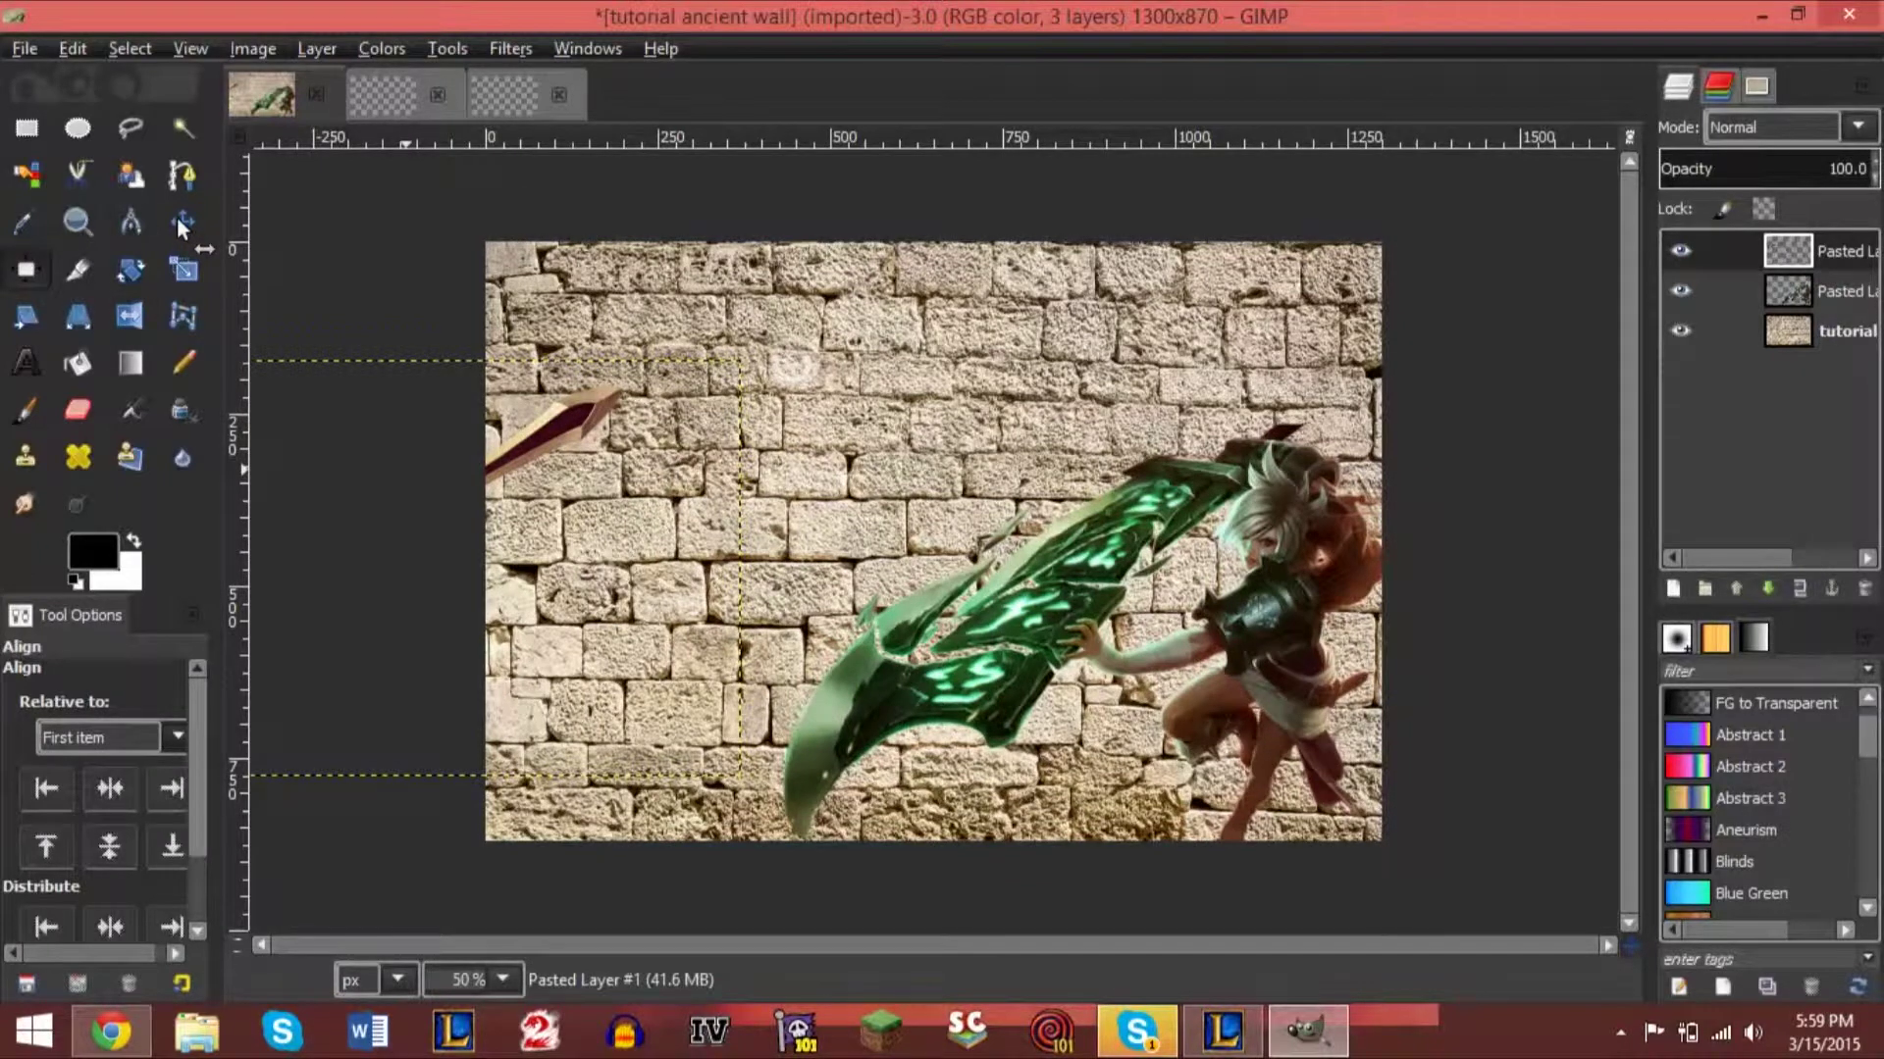
# Move the Leona layer into the wall's lower-left corner and nudge the Riven layer slightly down in the opposite corner.
pyautogui.click(182, 222)
pyautogui.moveTo(538, 459); pyautogui.dragTo(922, 525)
pyautogui.moveTo(600, 585); pyautogui.dragTo(654, 614)
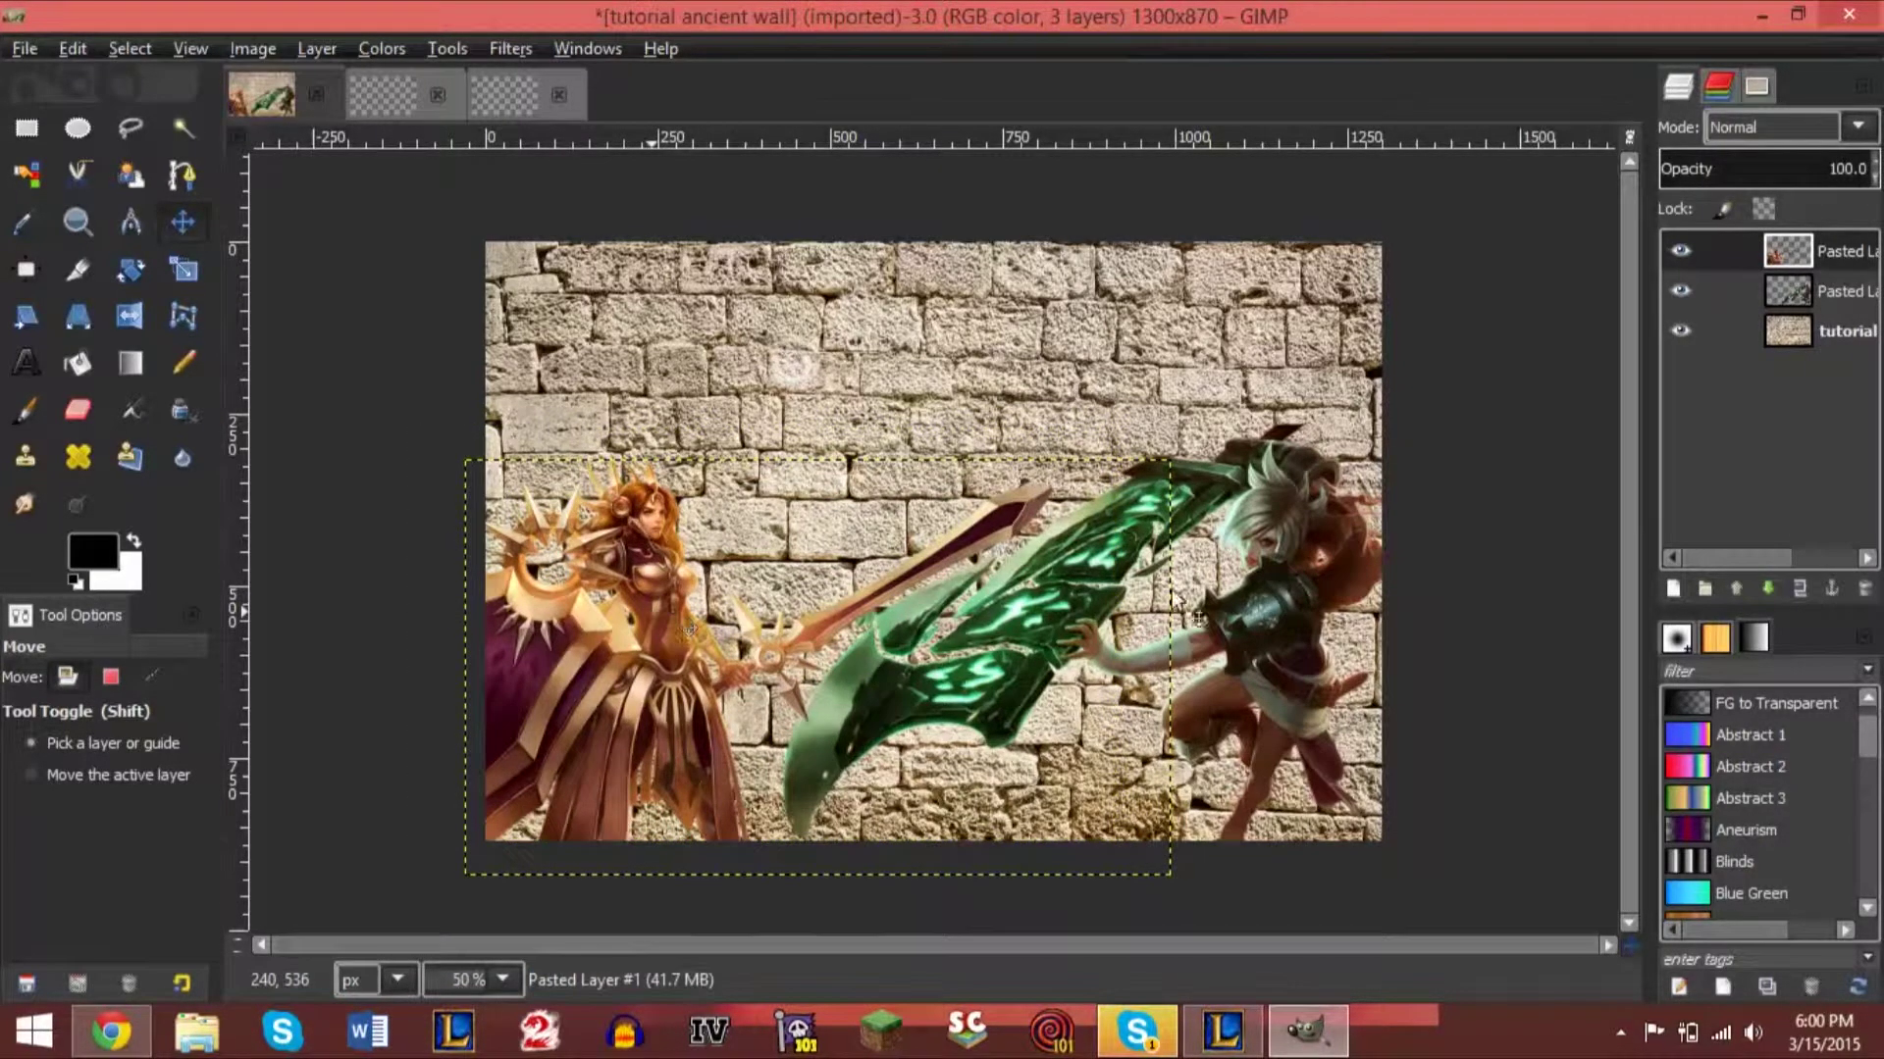
pyautogui.click(1751, 291)
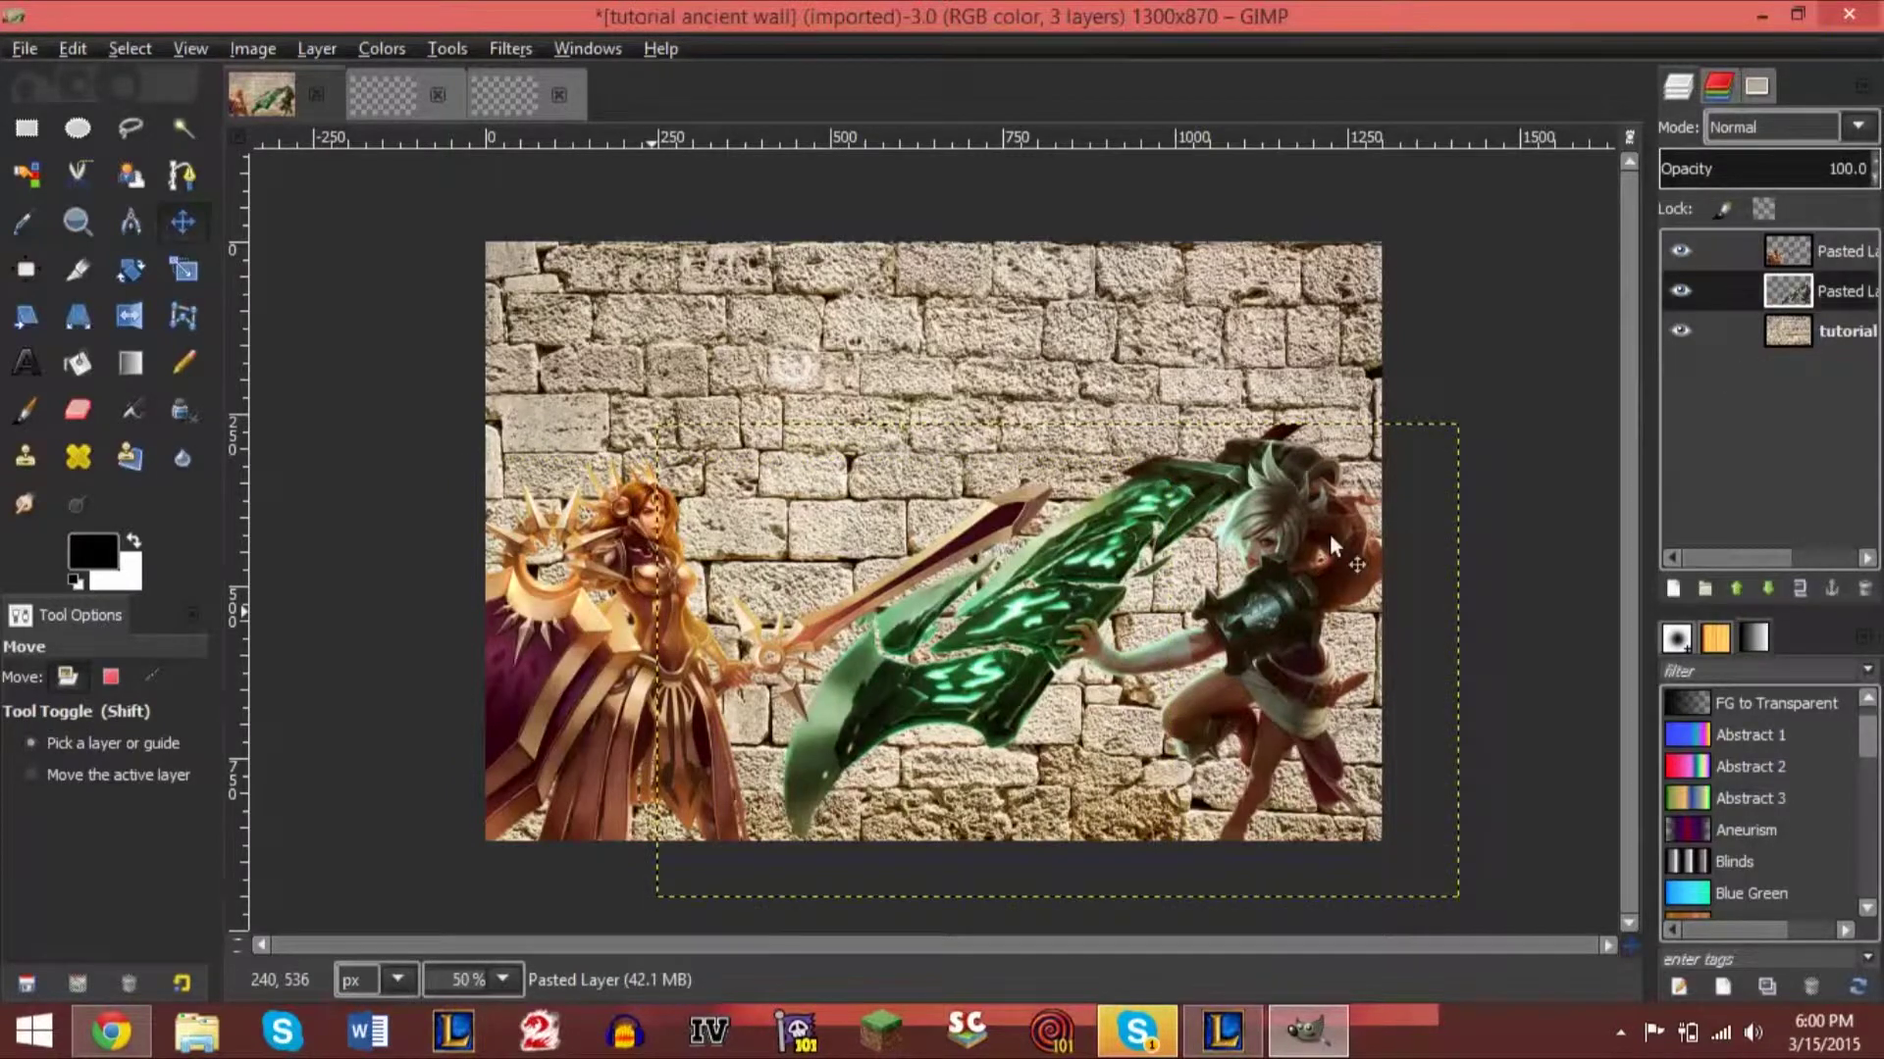
pyautogui.moveTo(1258, 579); pyautogui.dragTo(1262, 593)
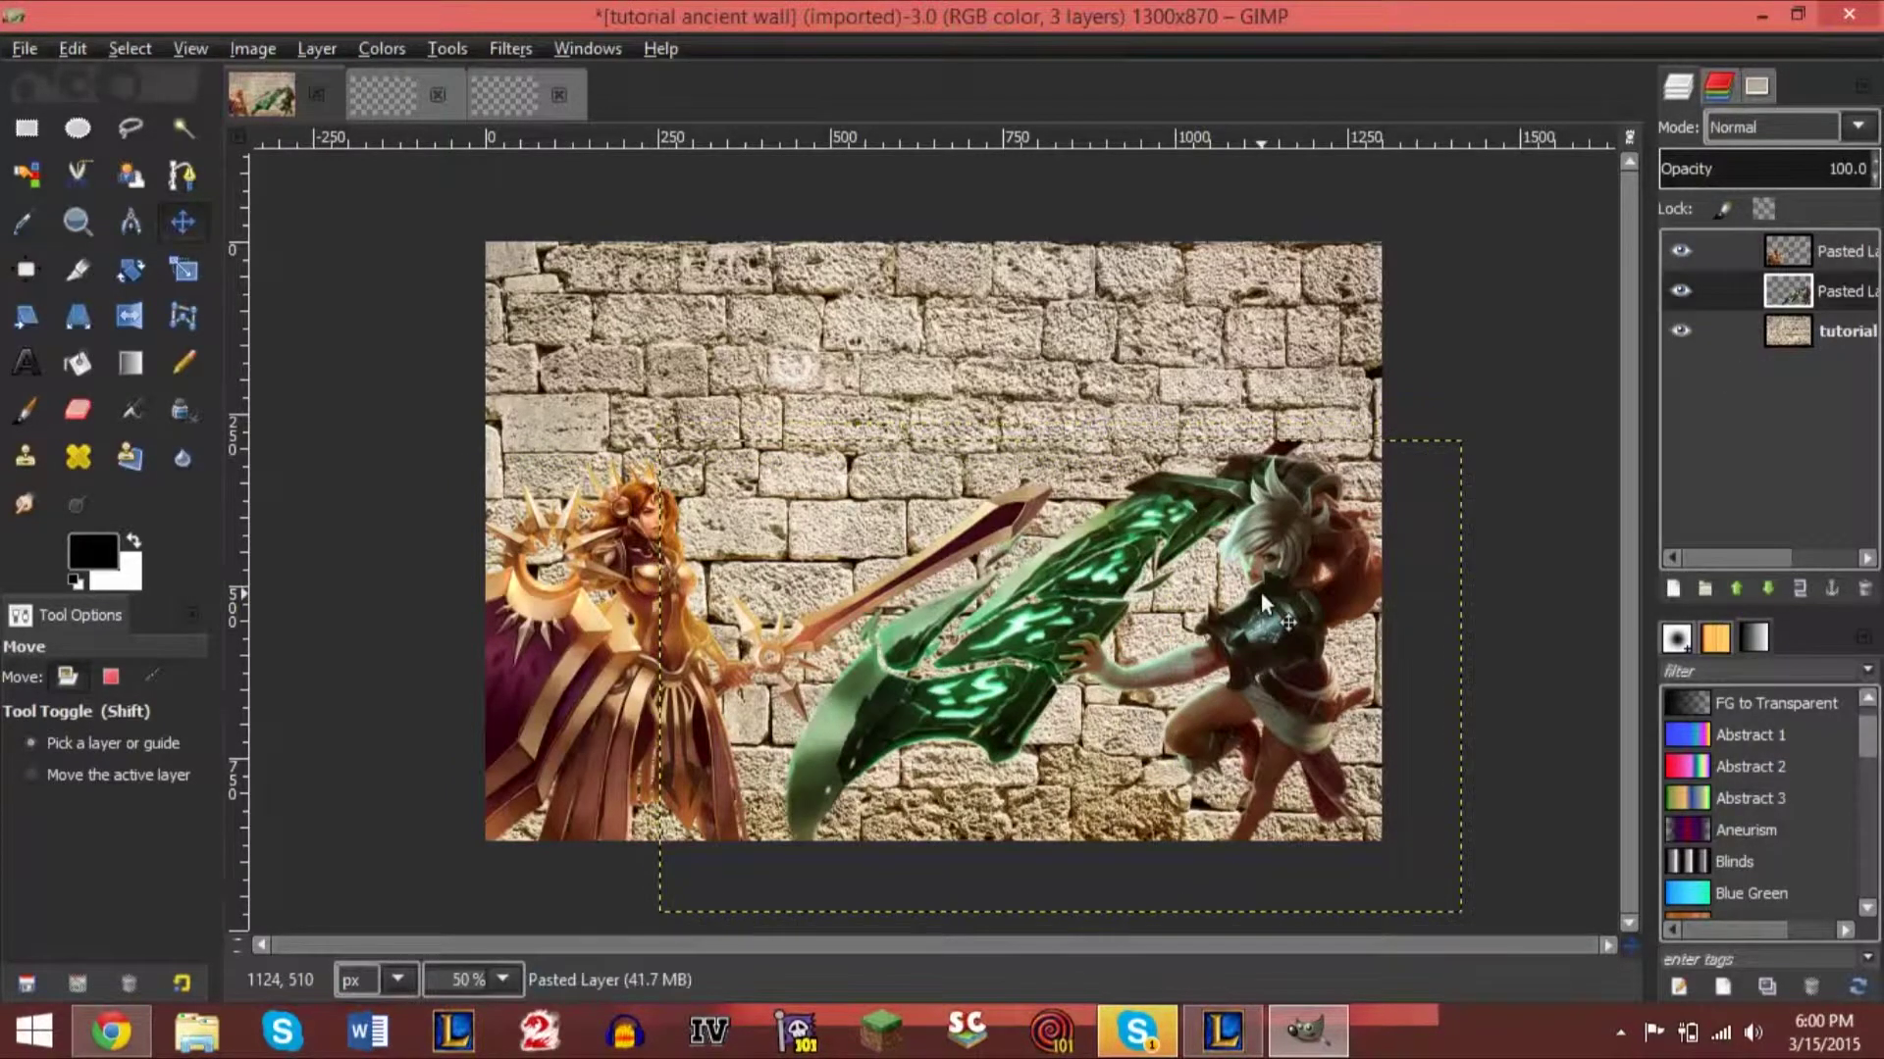
# Start a new text object on the upper part of the wall, above Leona.
pyautogui.click(1818, 258)
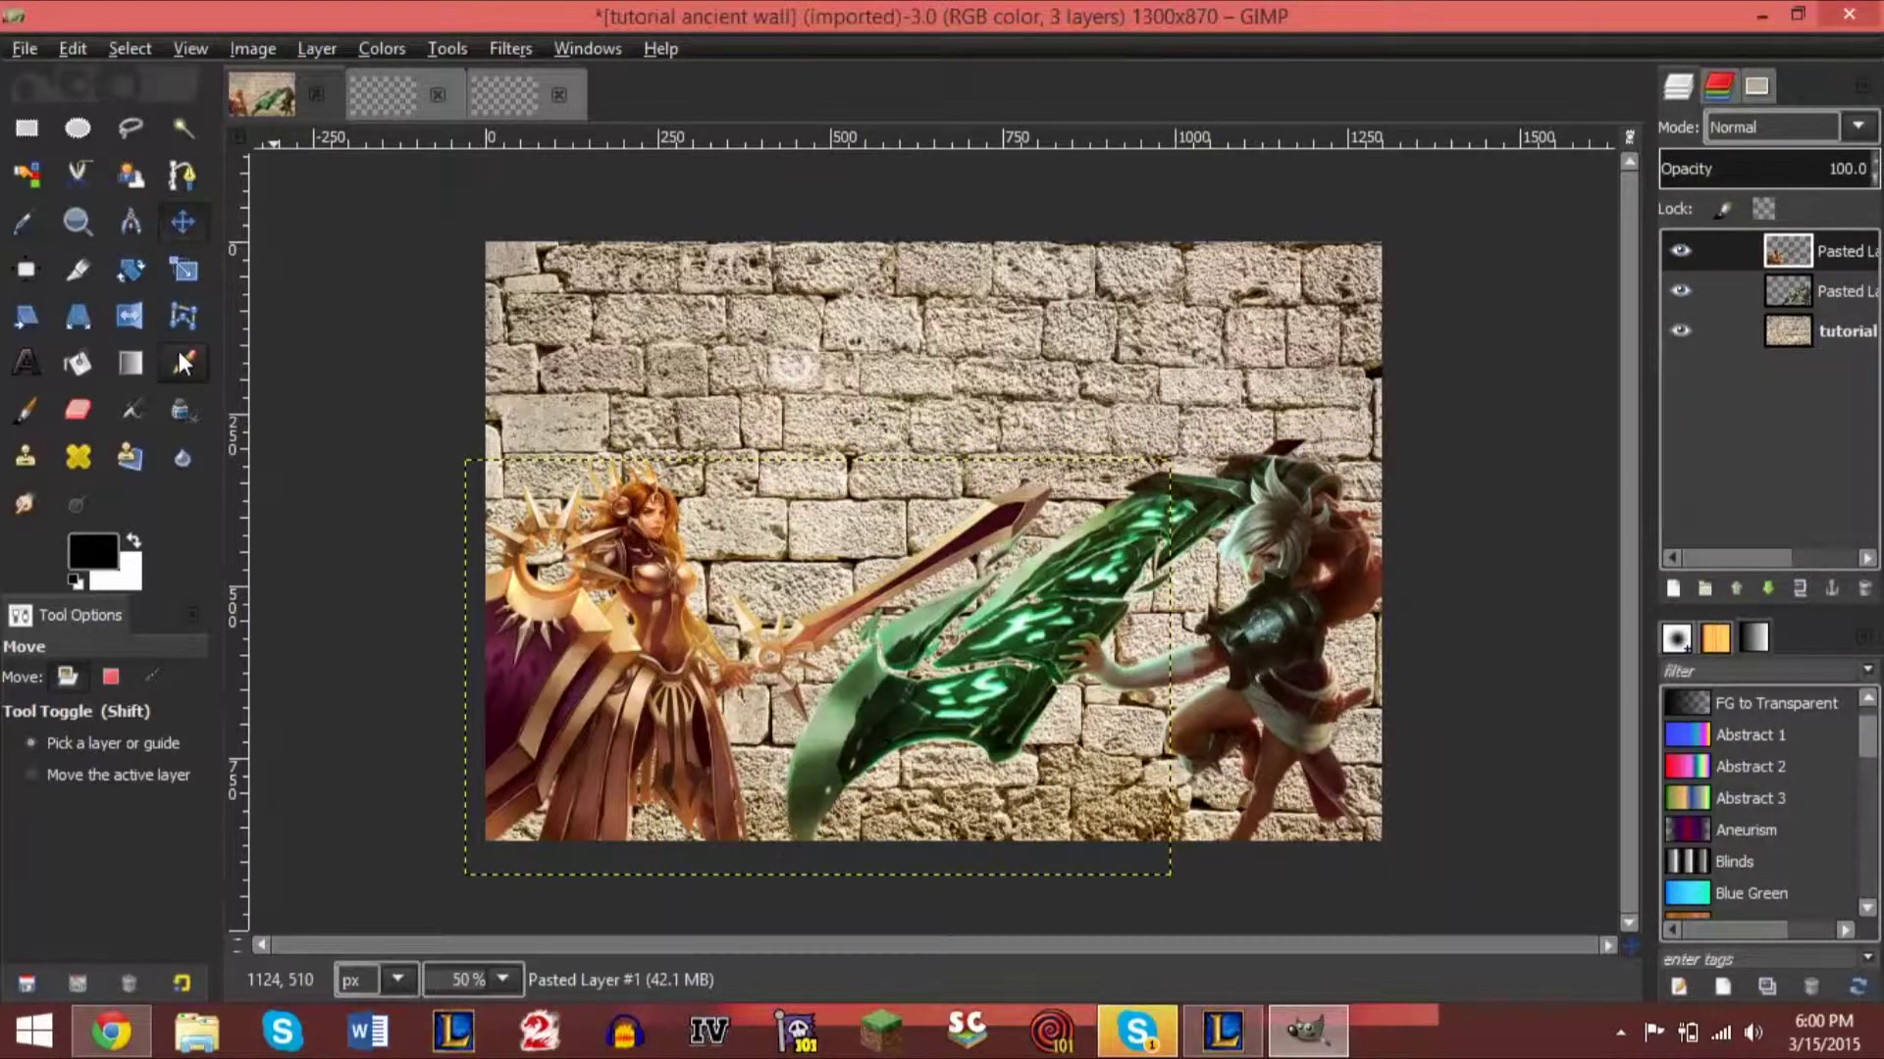
pyautogui.click(25, 373)
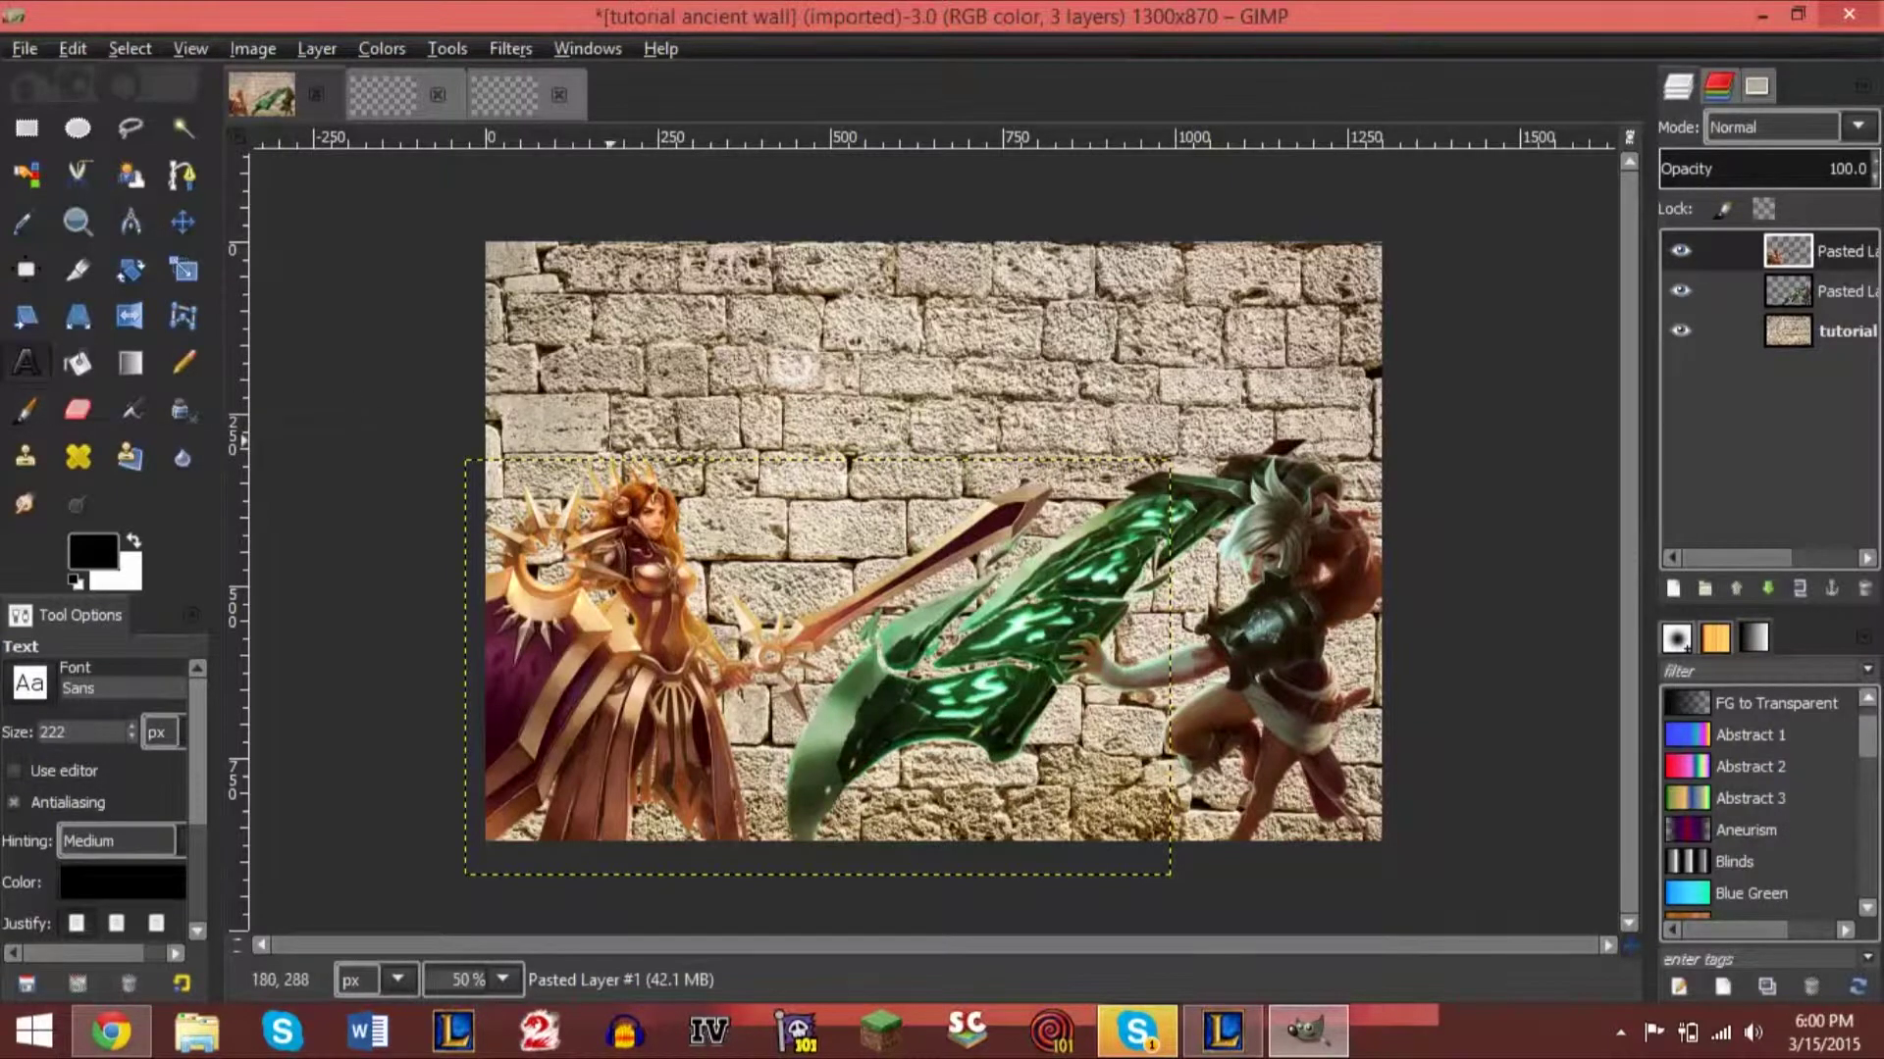
pyautogui.click(540, 314)
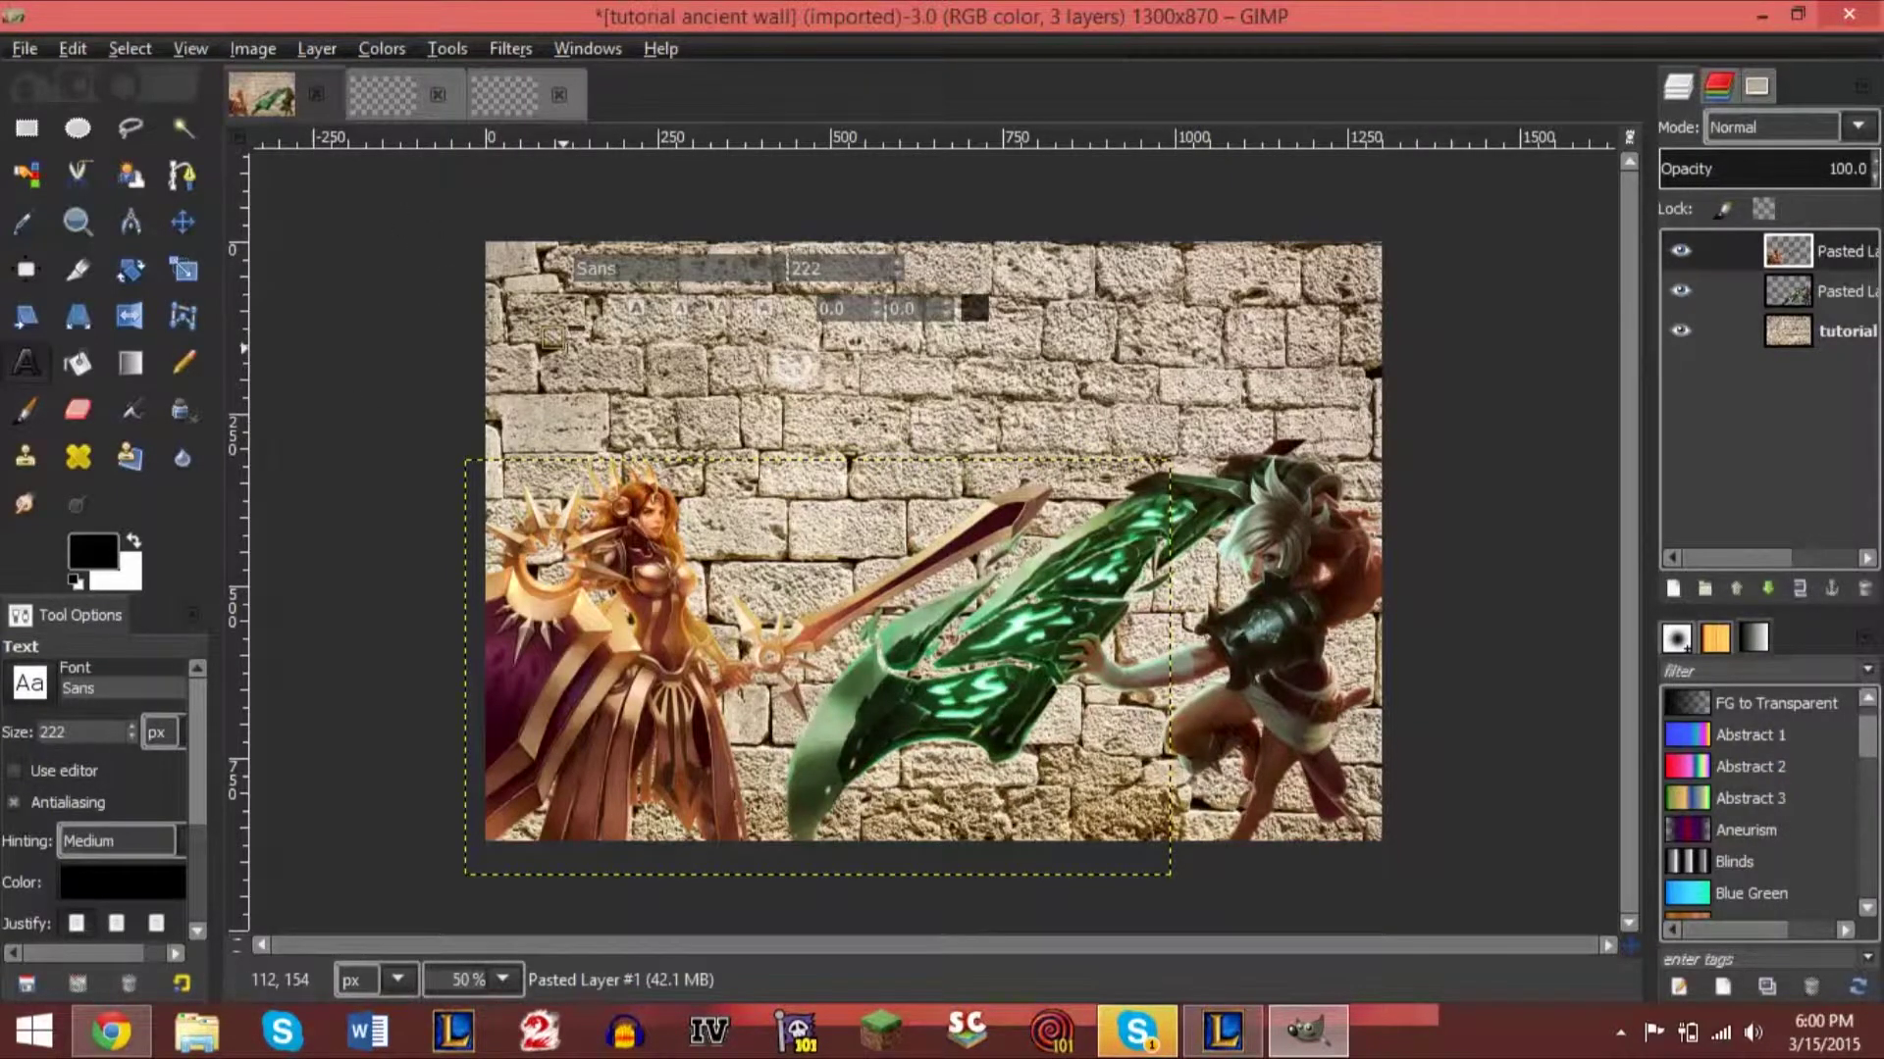
pyautogui.write('League if')
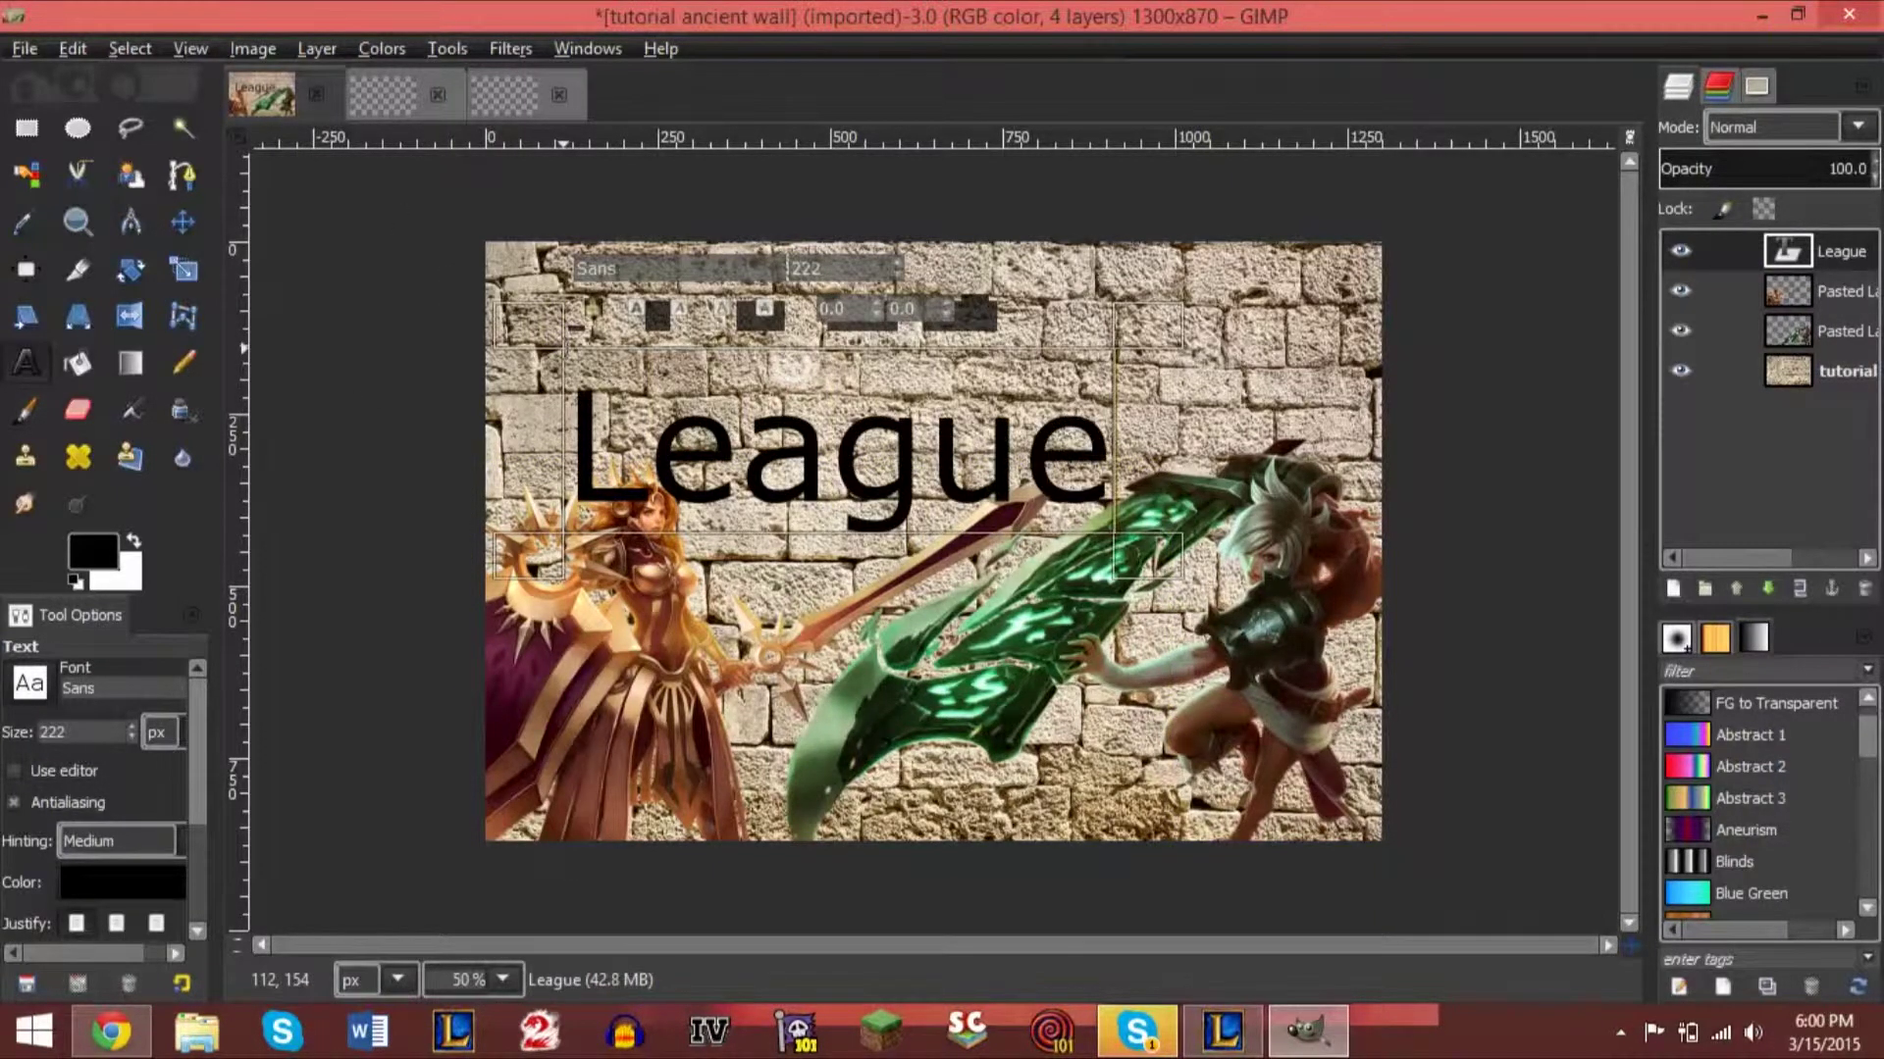
pyautogui.press('BackSpace')
pyautogui.press('BackSpace')
pyautogui.press('BackSpace')
pyautogui.press('BackSpace')
pyautogui.press('BackSpace')
pyautogui.press('BackSpace')
pyautogui.press('BackSpace')
pyautogui.press('BackSpace')
pyautogui.press('BackSpace')
# Enter "Champions" as the text and set its color to white (ffffff).
pyautogui.write('Champions')
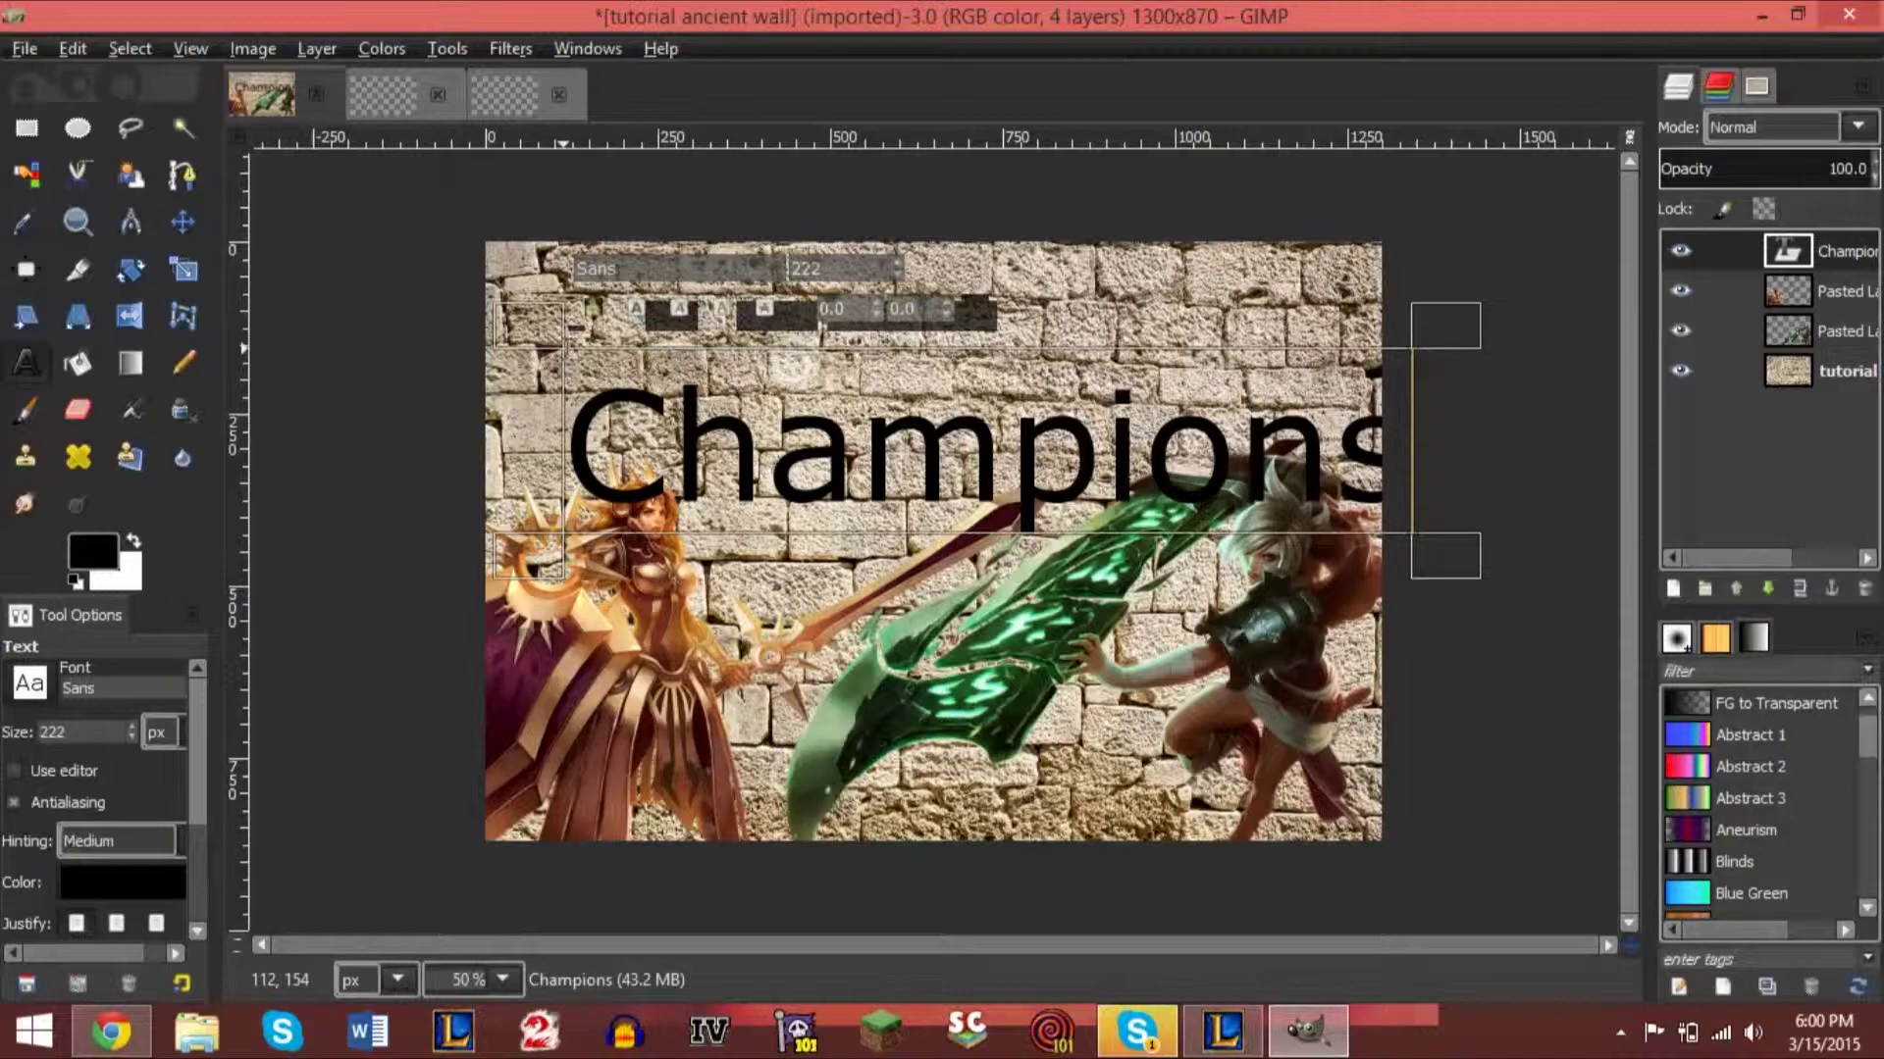
pyautogui.click(119, 883)
pyautogui.click(407, 355)
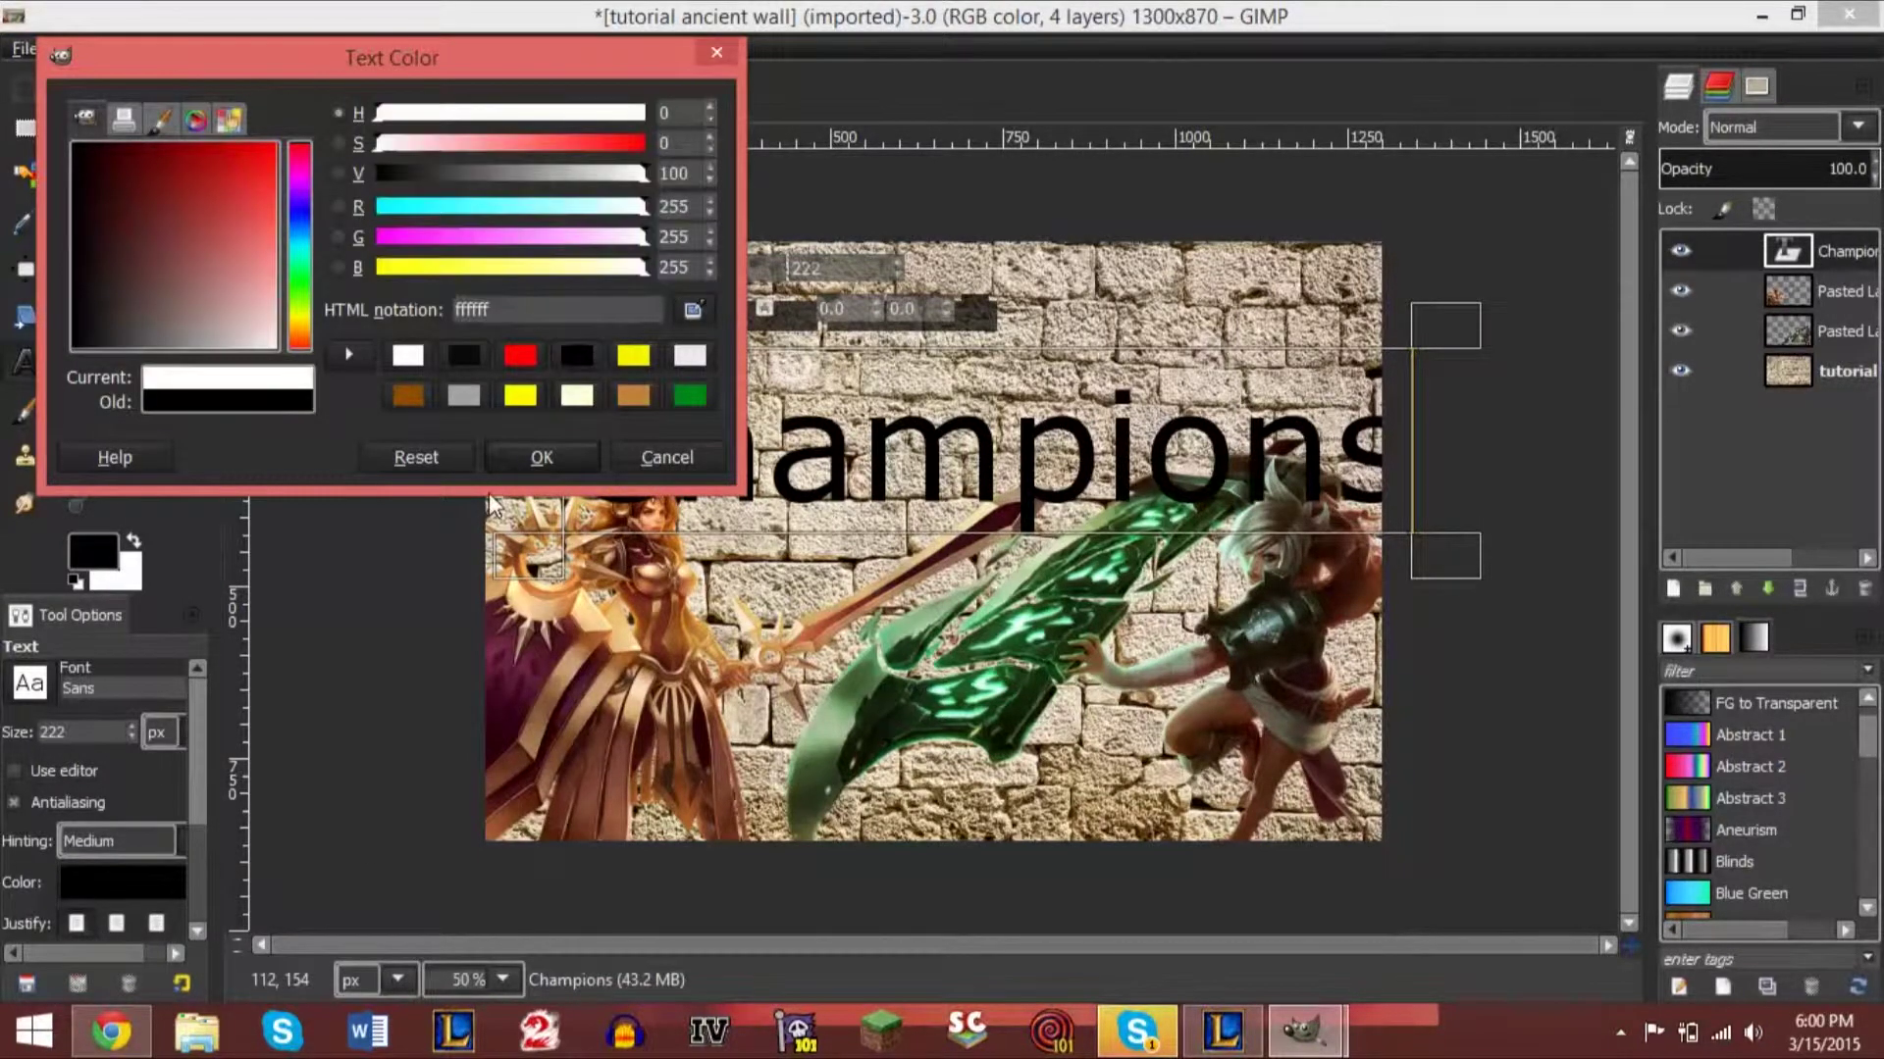
pyautogui.click(538, 455)
# Move the Champions text up to the top of the wall, clear of both characters.
pyautogui.click(181, 224)
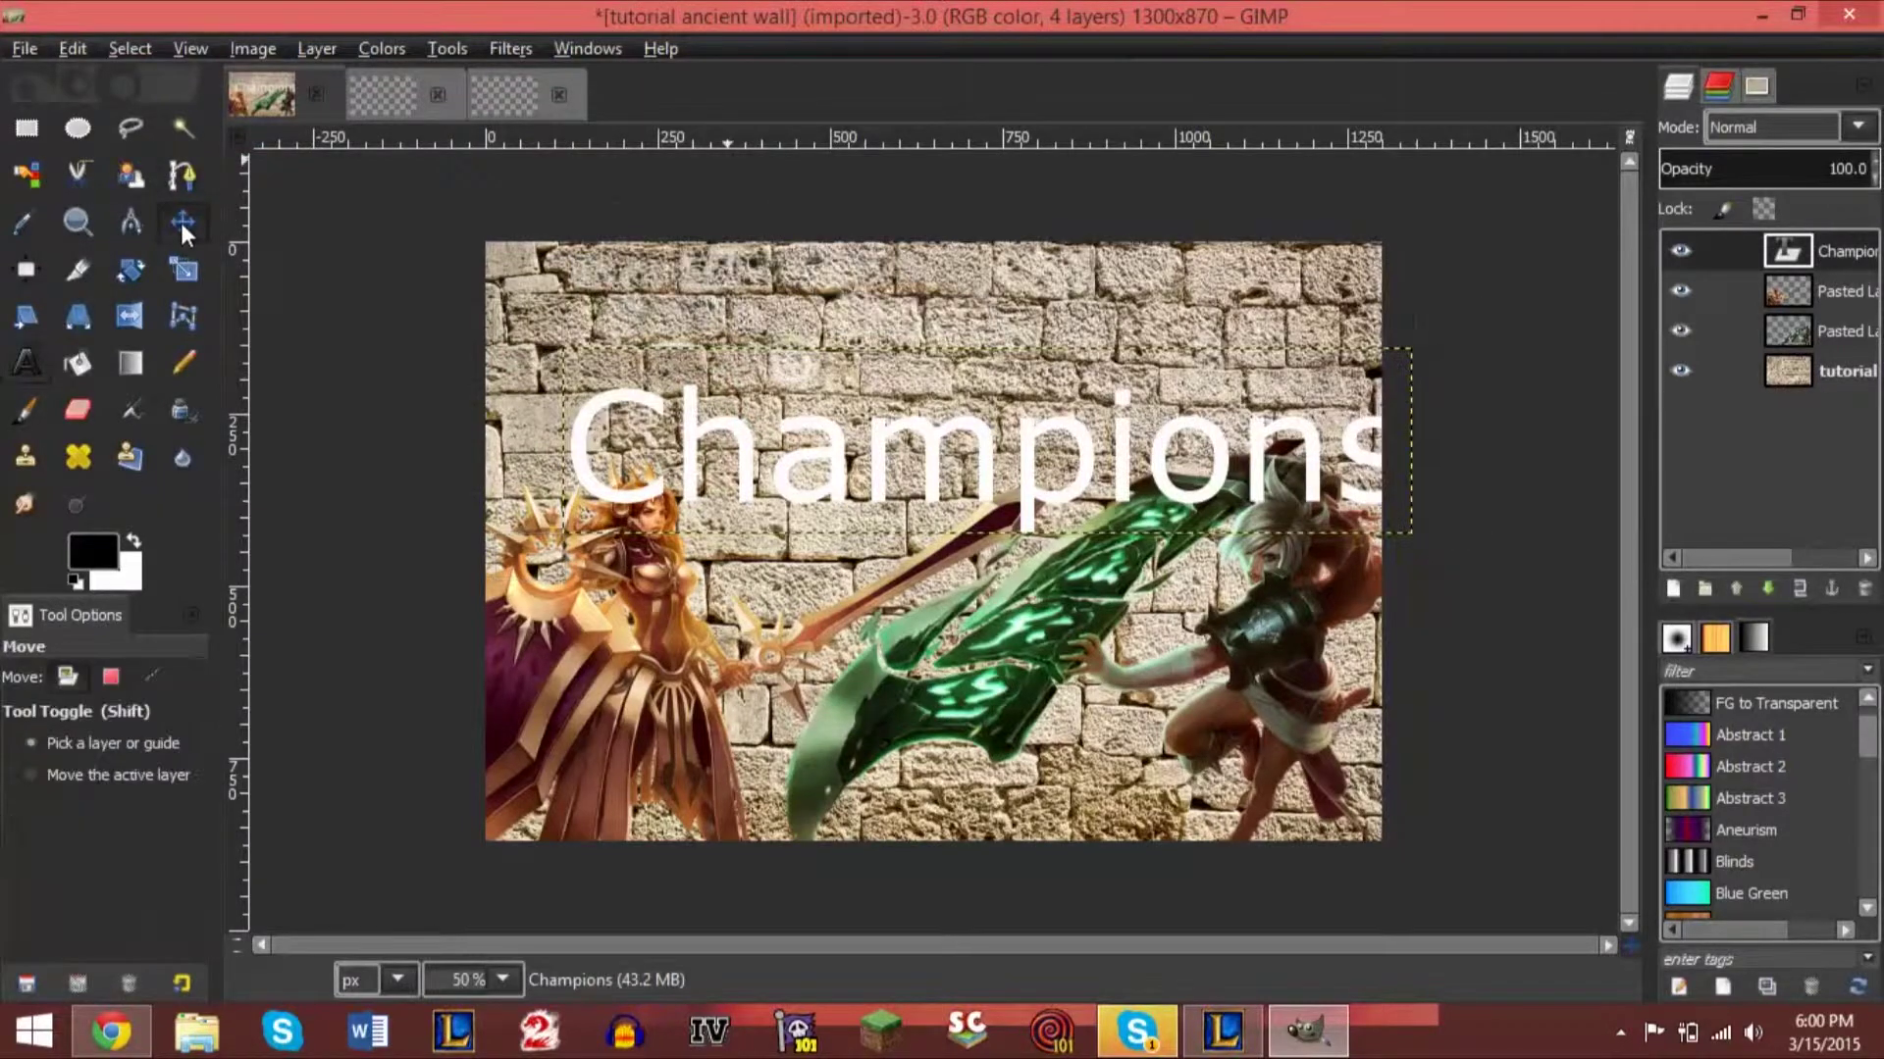
pyautogui.moveTo(834, 492); pyautogui.dragTo(770, 371)
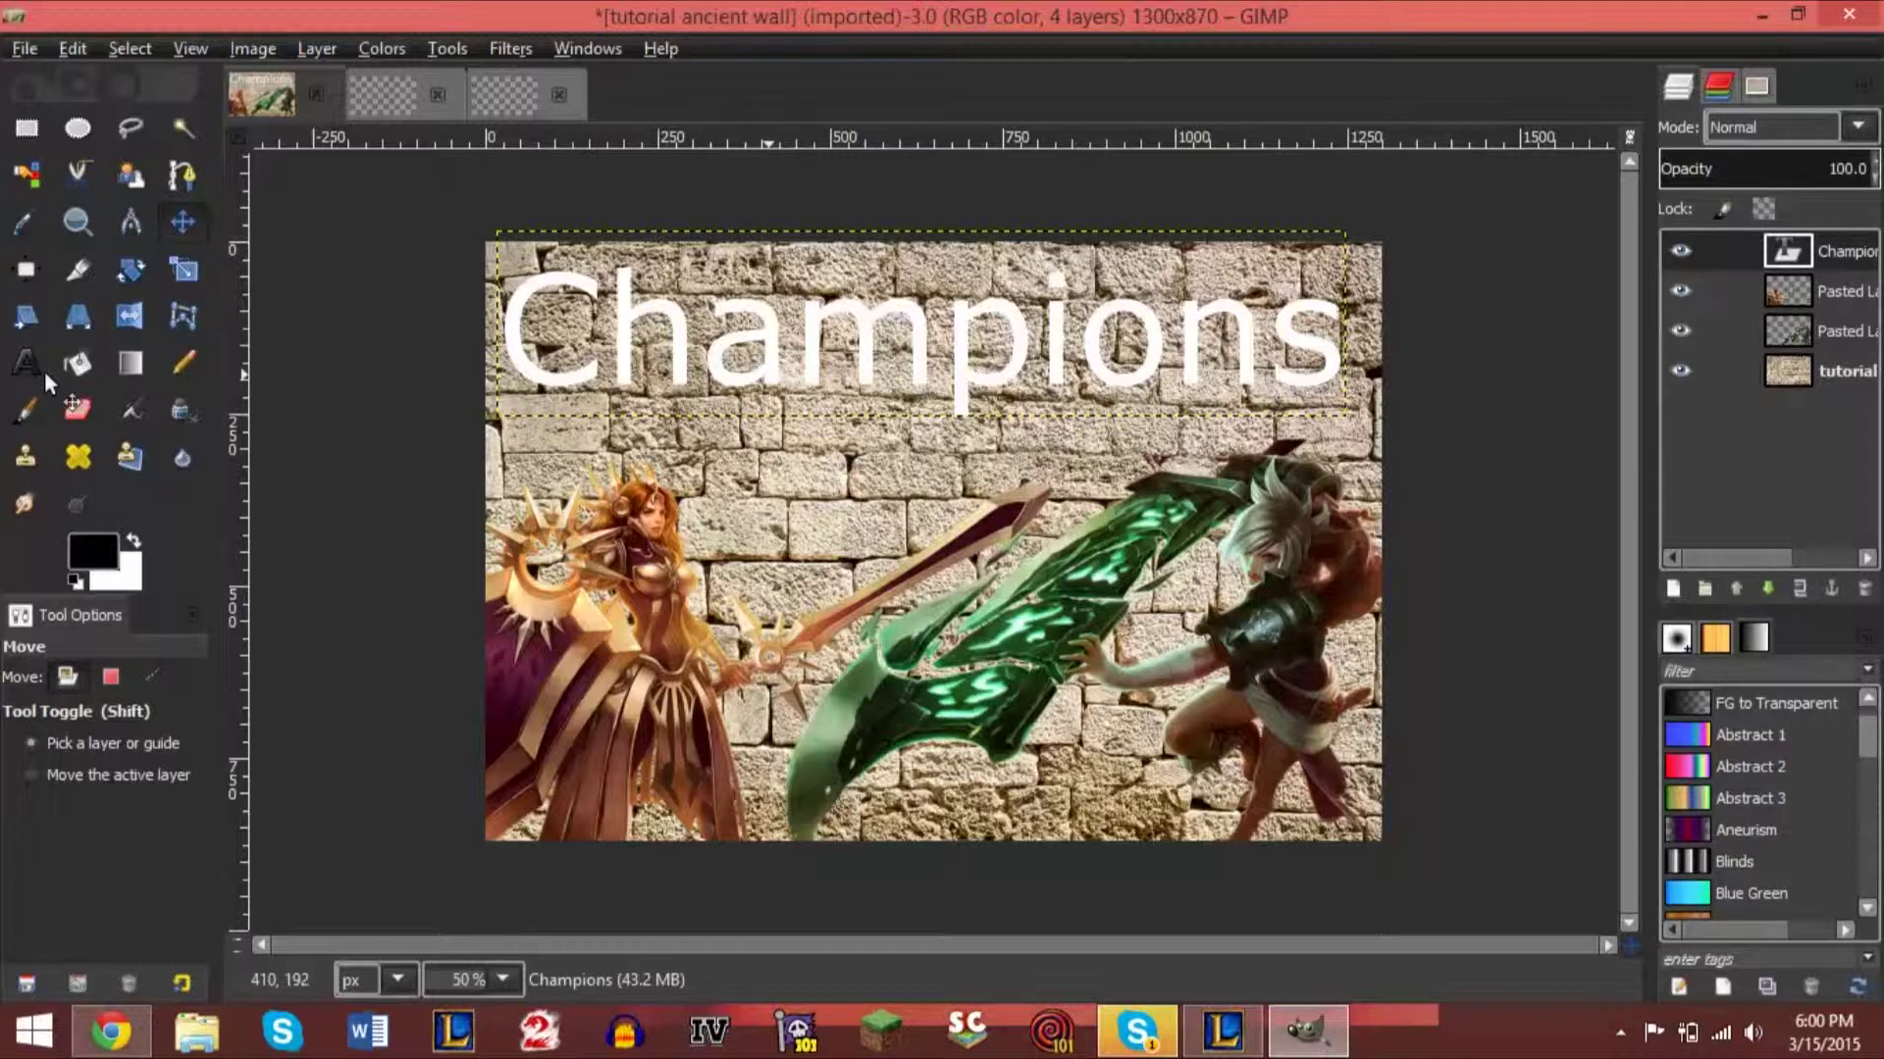
pyautogui.press('r')
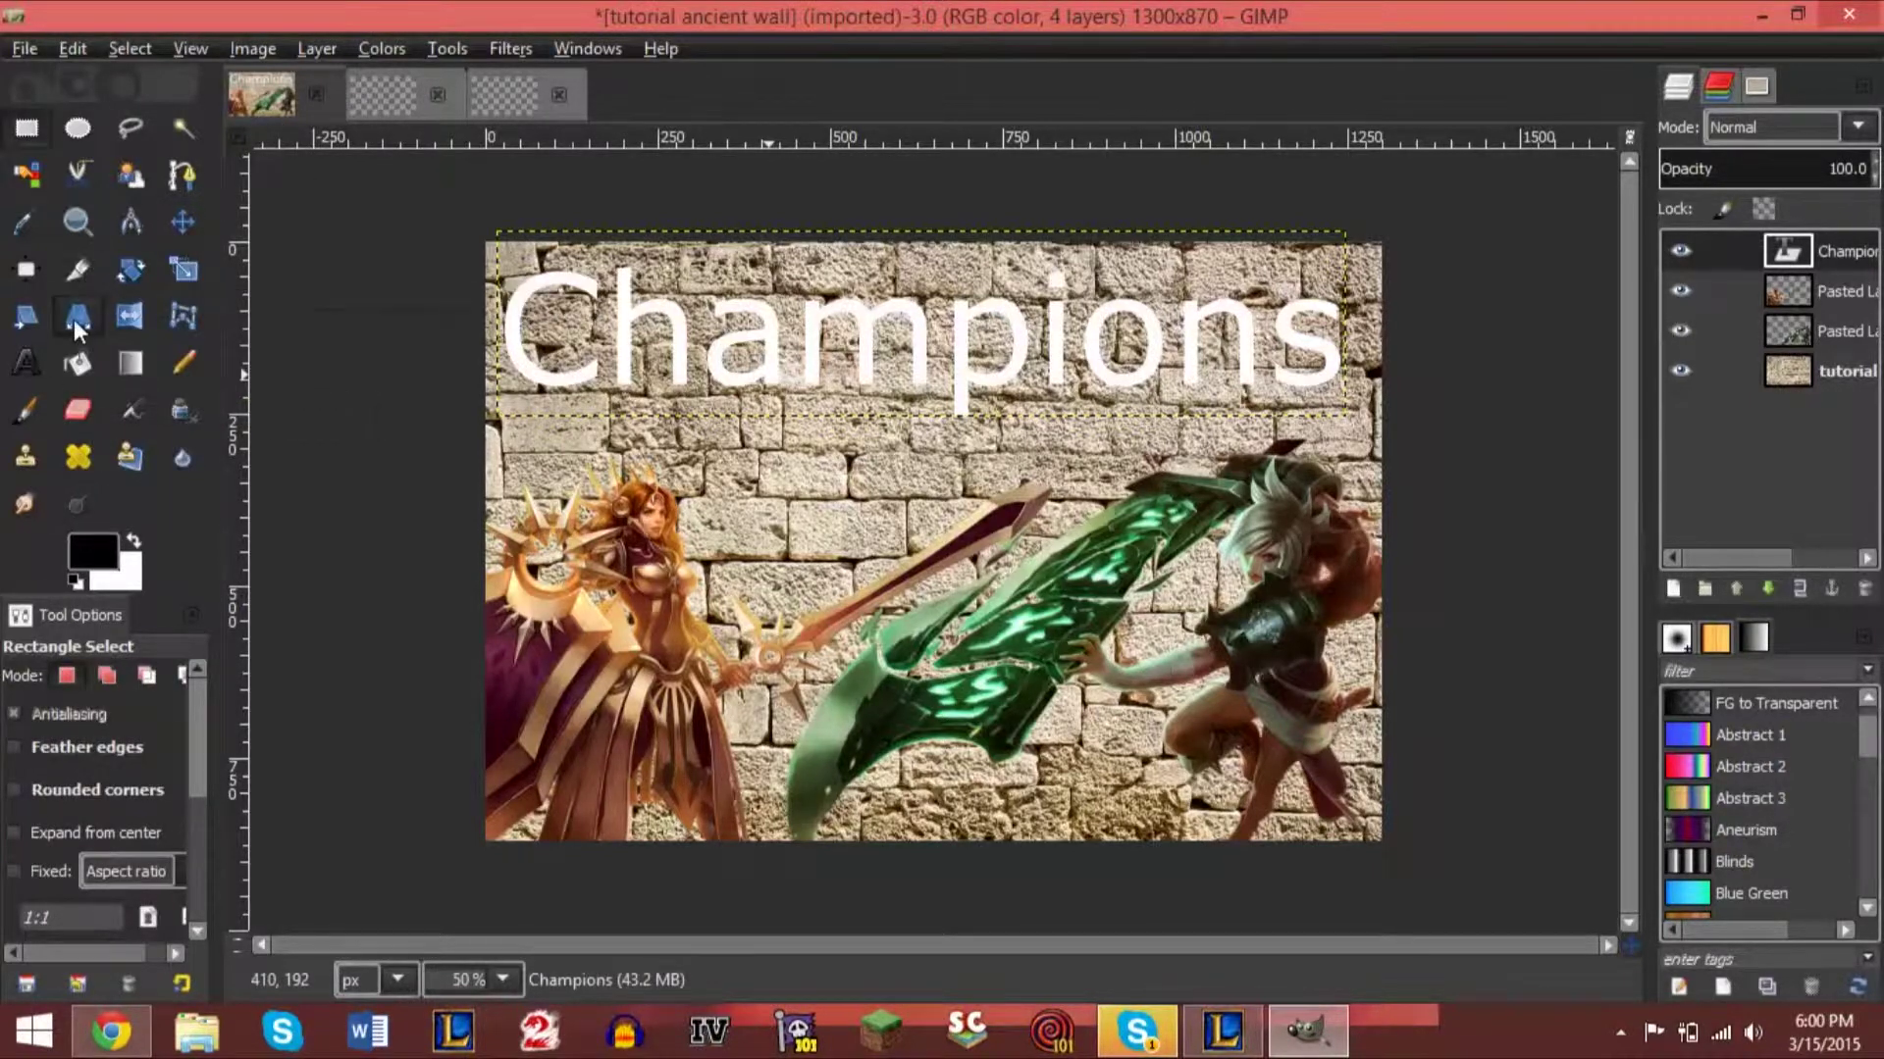
# Set the font of the whole Champions text to MS PMincho.
pyautogui.click(29, 364)
pyautogui.click(754, 356)
pyautogui.hotkey('ctrl', 'a')
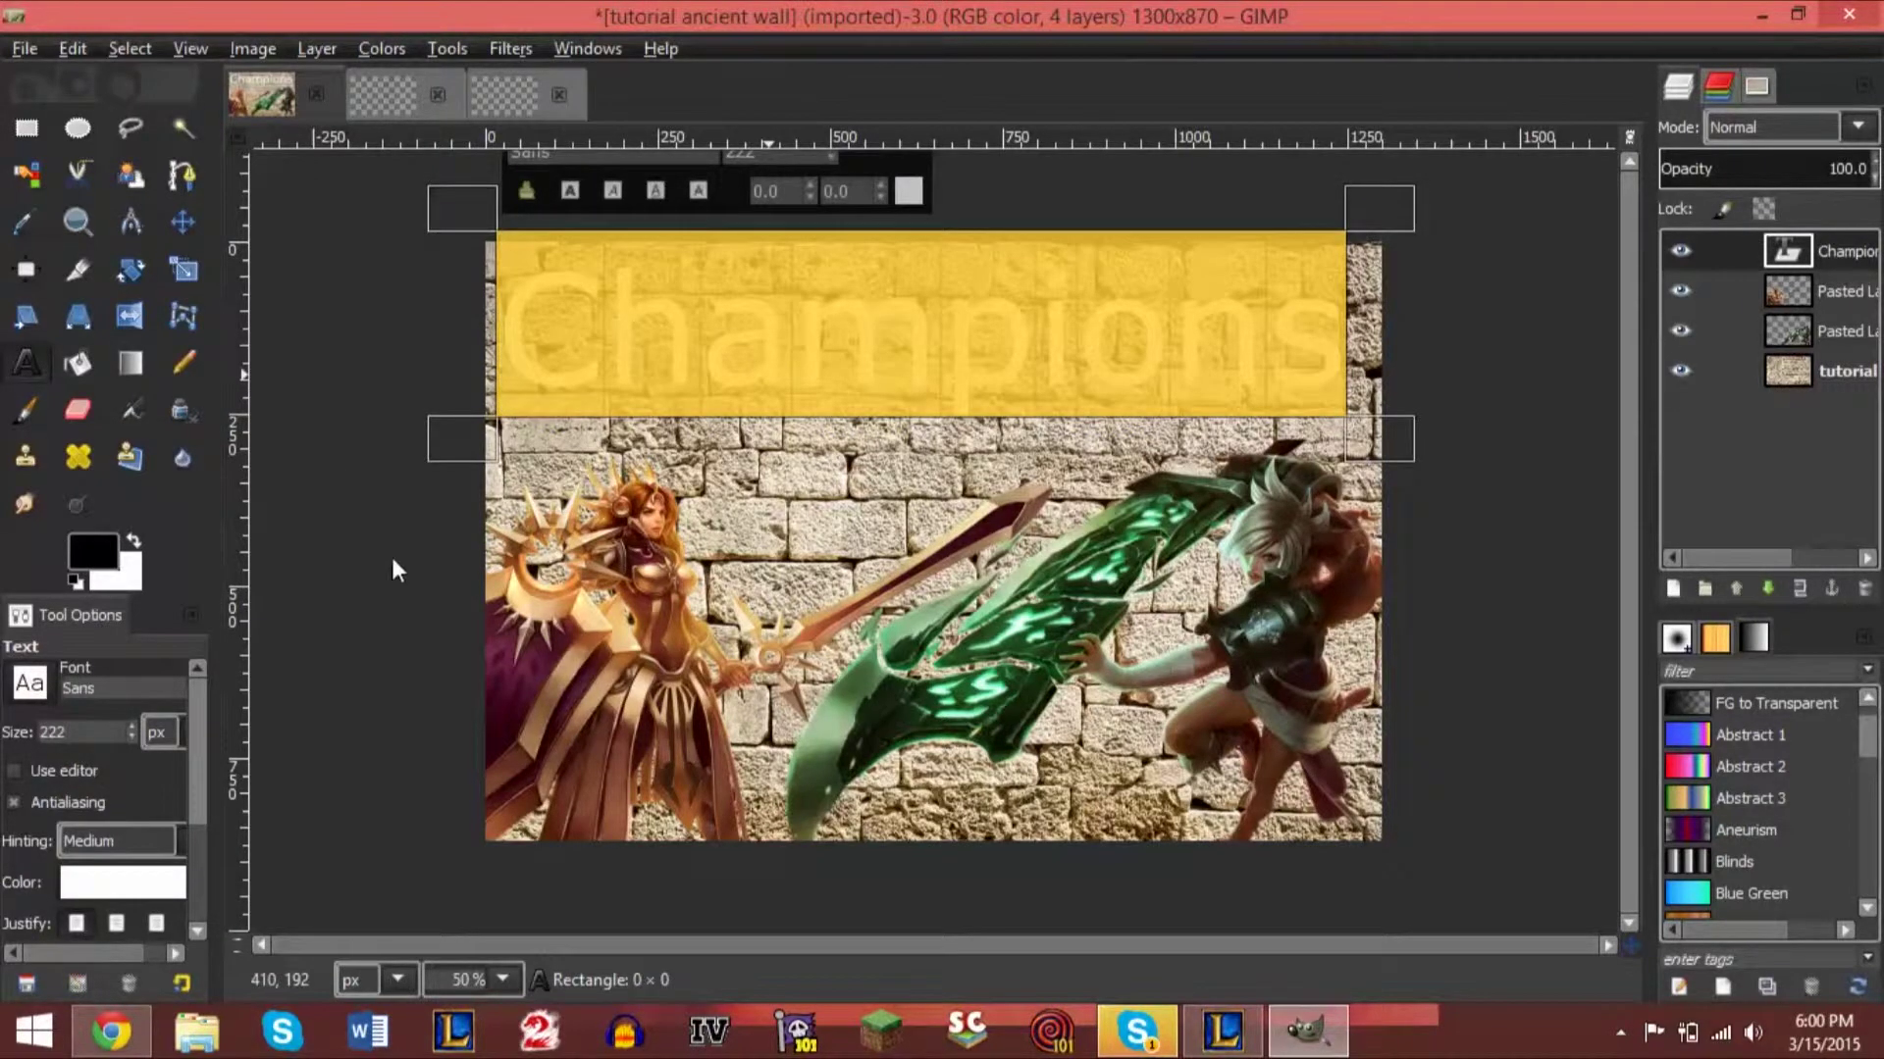
pyautogui.click(29, 684)
pyautogui.moveTo(246, 465)
pyautogui.mouseDown()
pyautogui.moveTo(252, 415)
pyautogui.moveTo(254, 434)
pyautogui.mouseUp()
pyautogui.scroll(2, 118, 502)
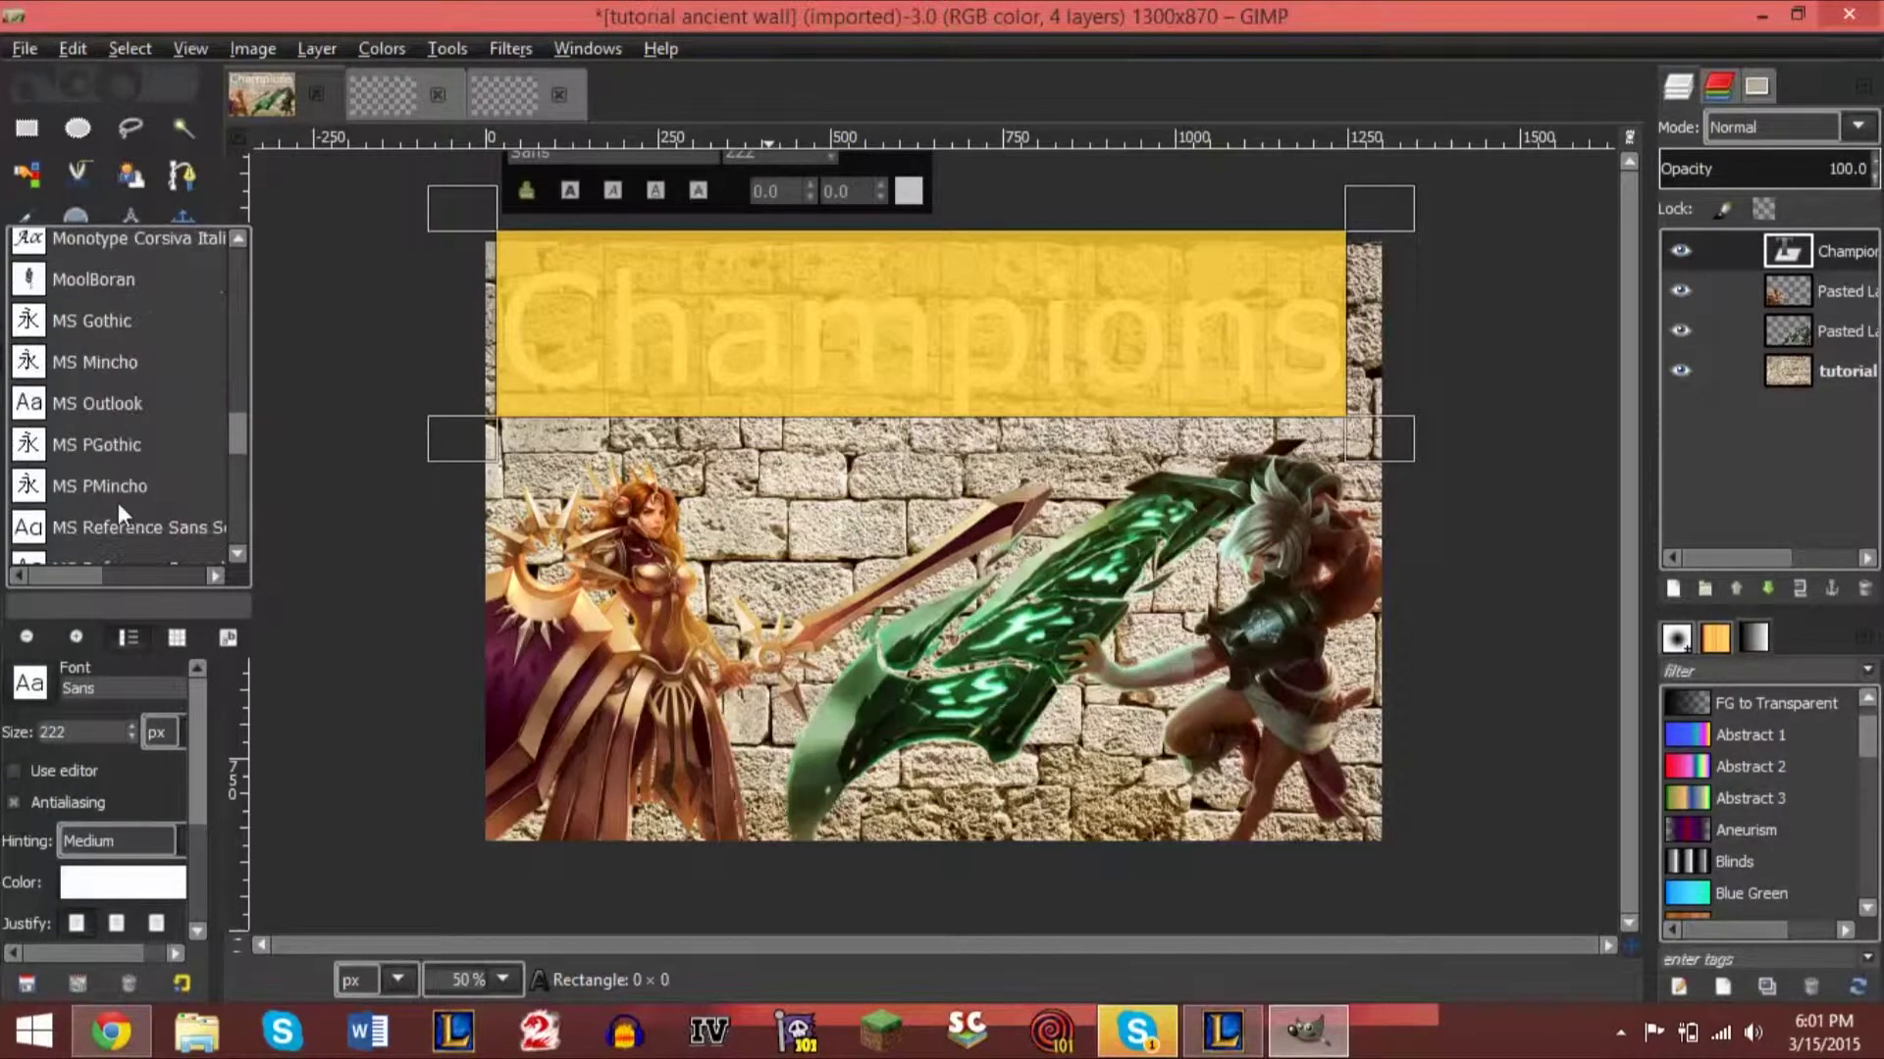
pyautogui.click(122, 489)
pyautogui.click(624, 310)
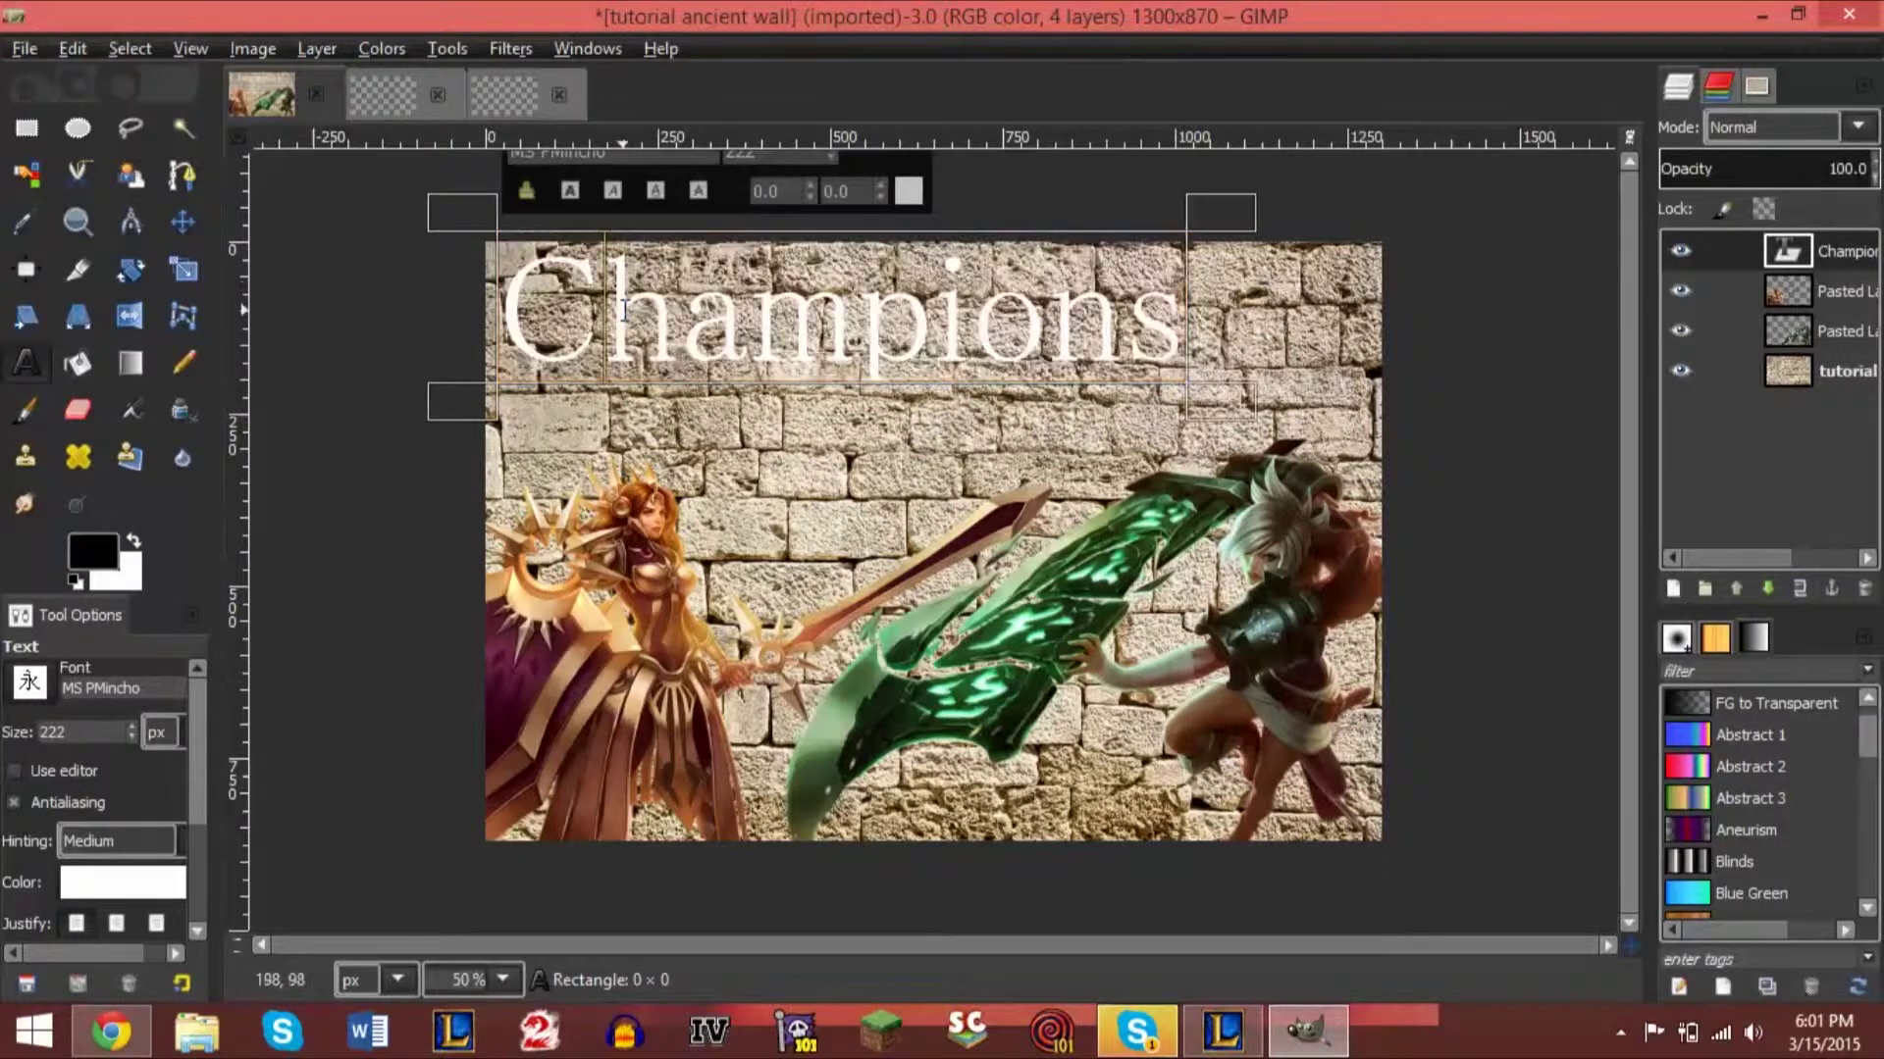
# Set the whole Champions text to the Microsoft PhagsPa Bold font and roughly center it across the top of the wall.
pyautogui.doubleClick(624, 310)
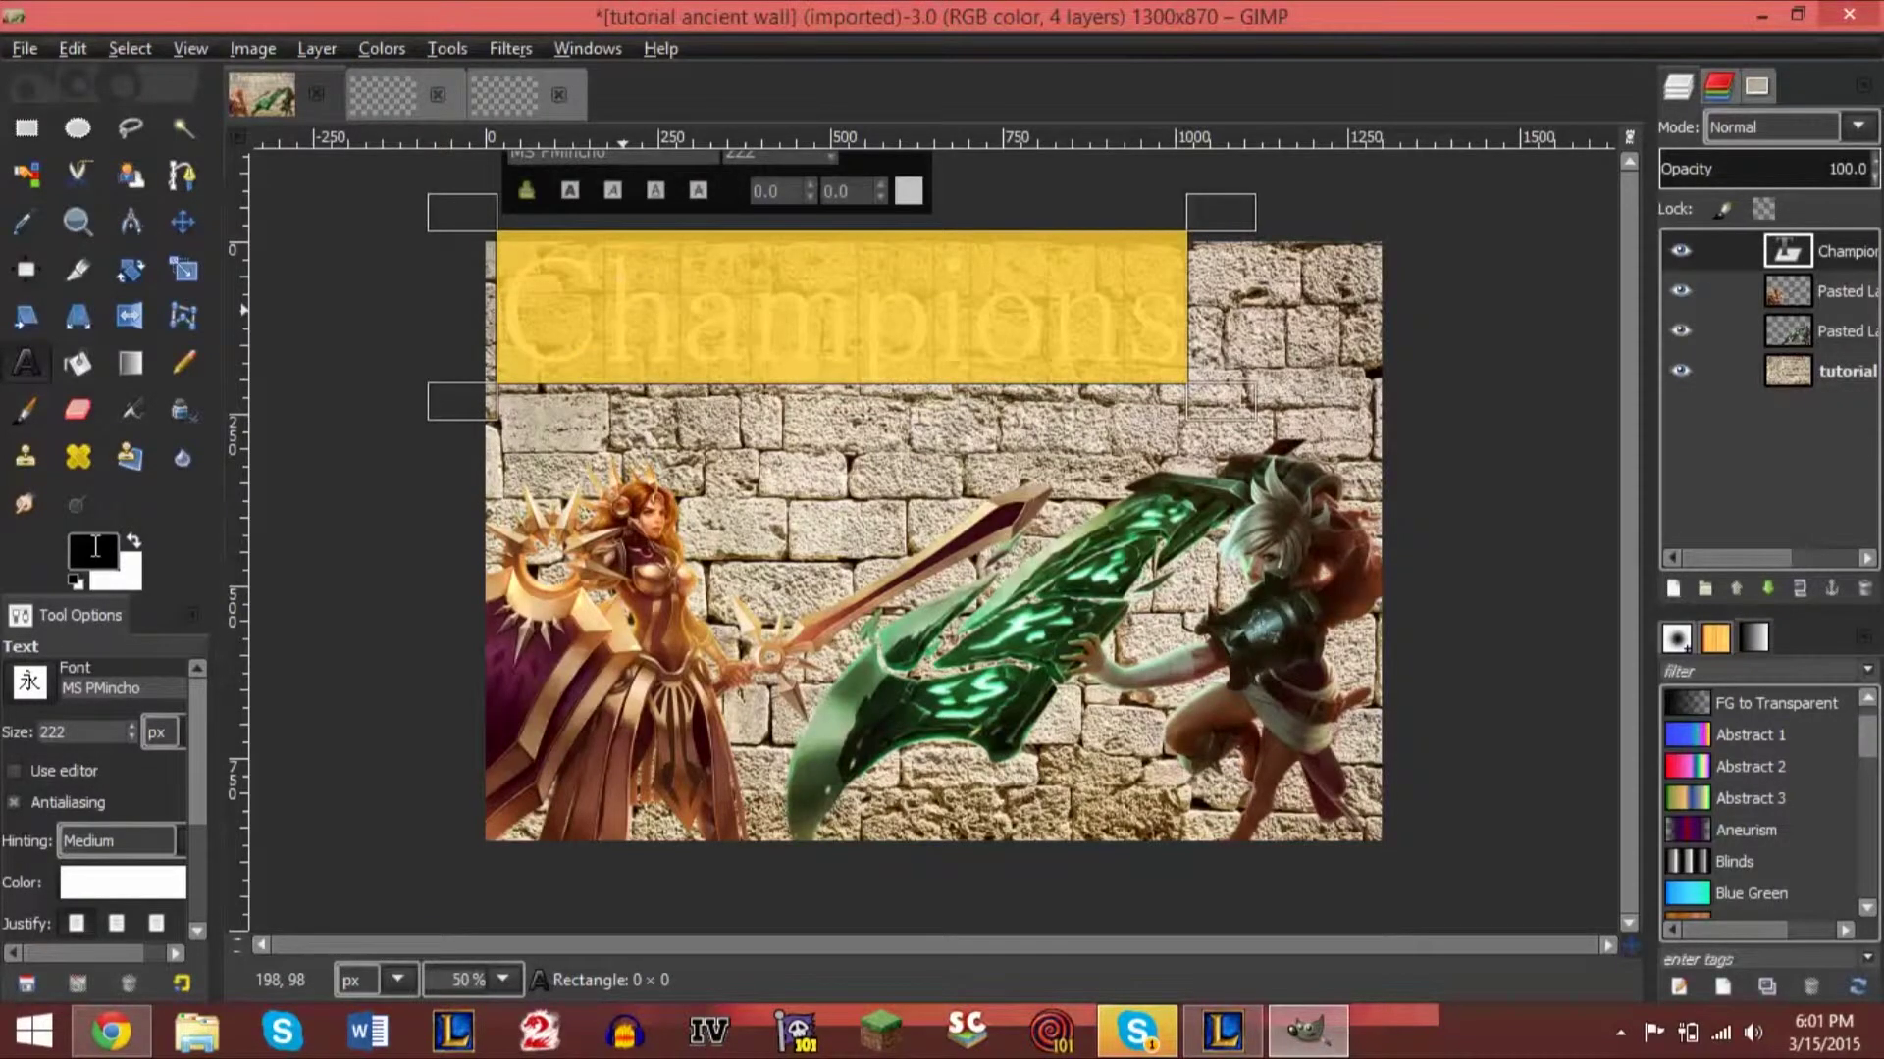
pyautogui.click(34, 692)
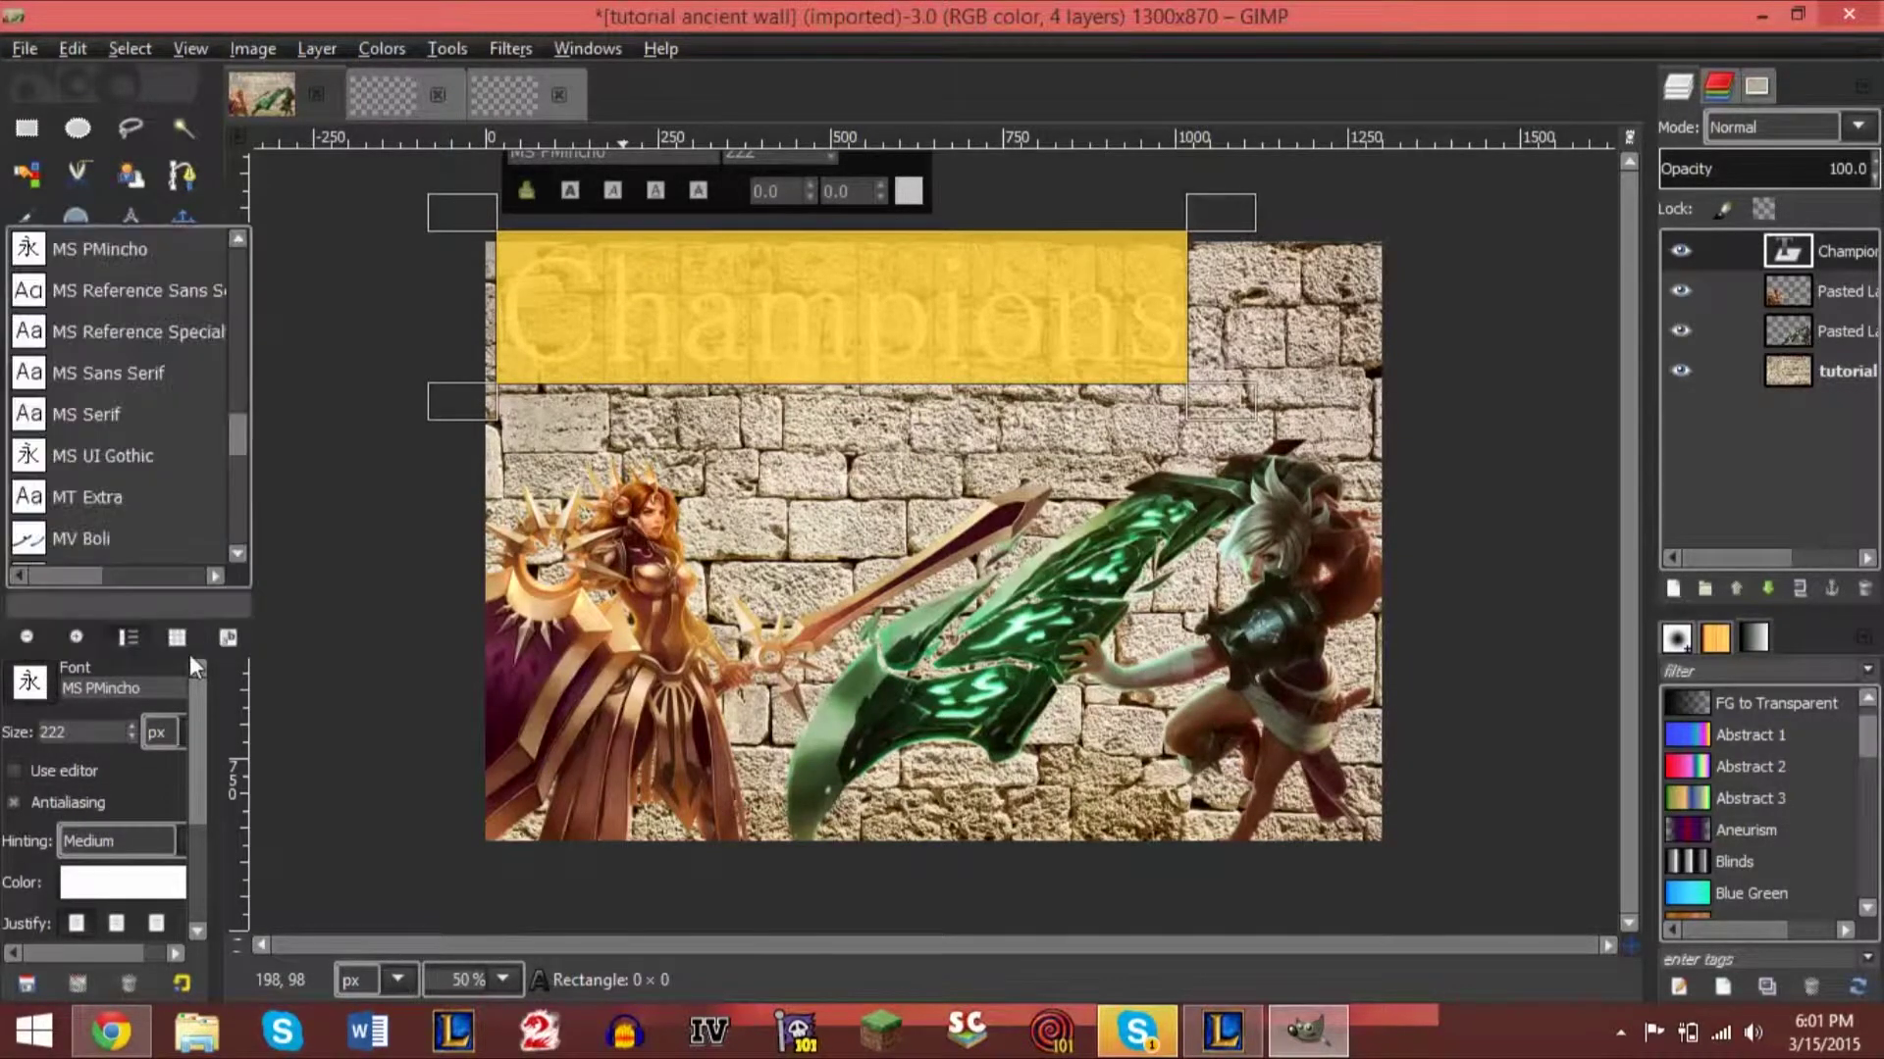
pyautogui.moveTo(238, 442); pyautogui.dragTo(239, 427)
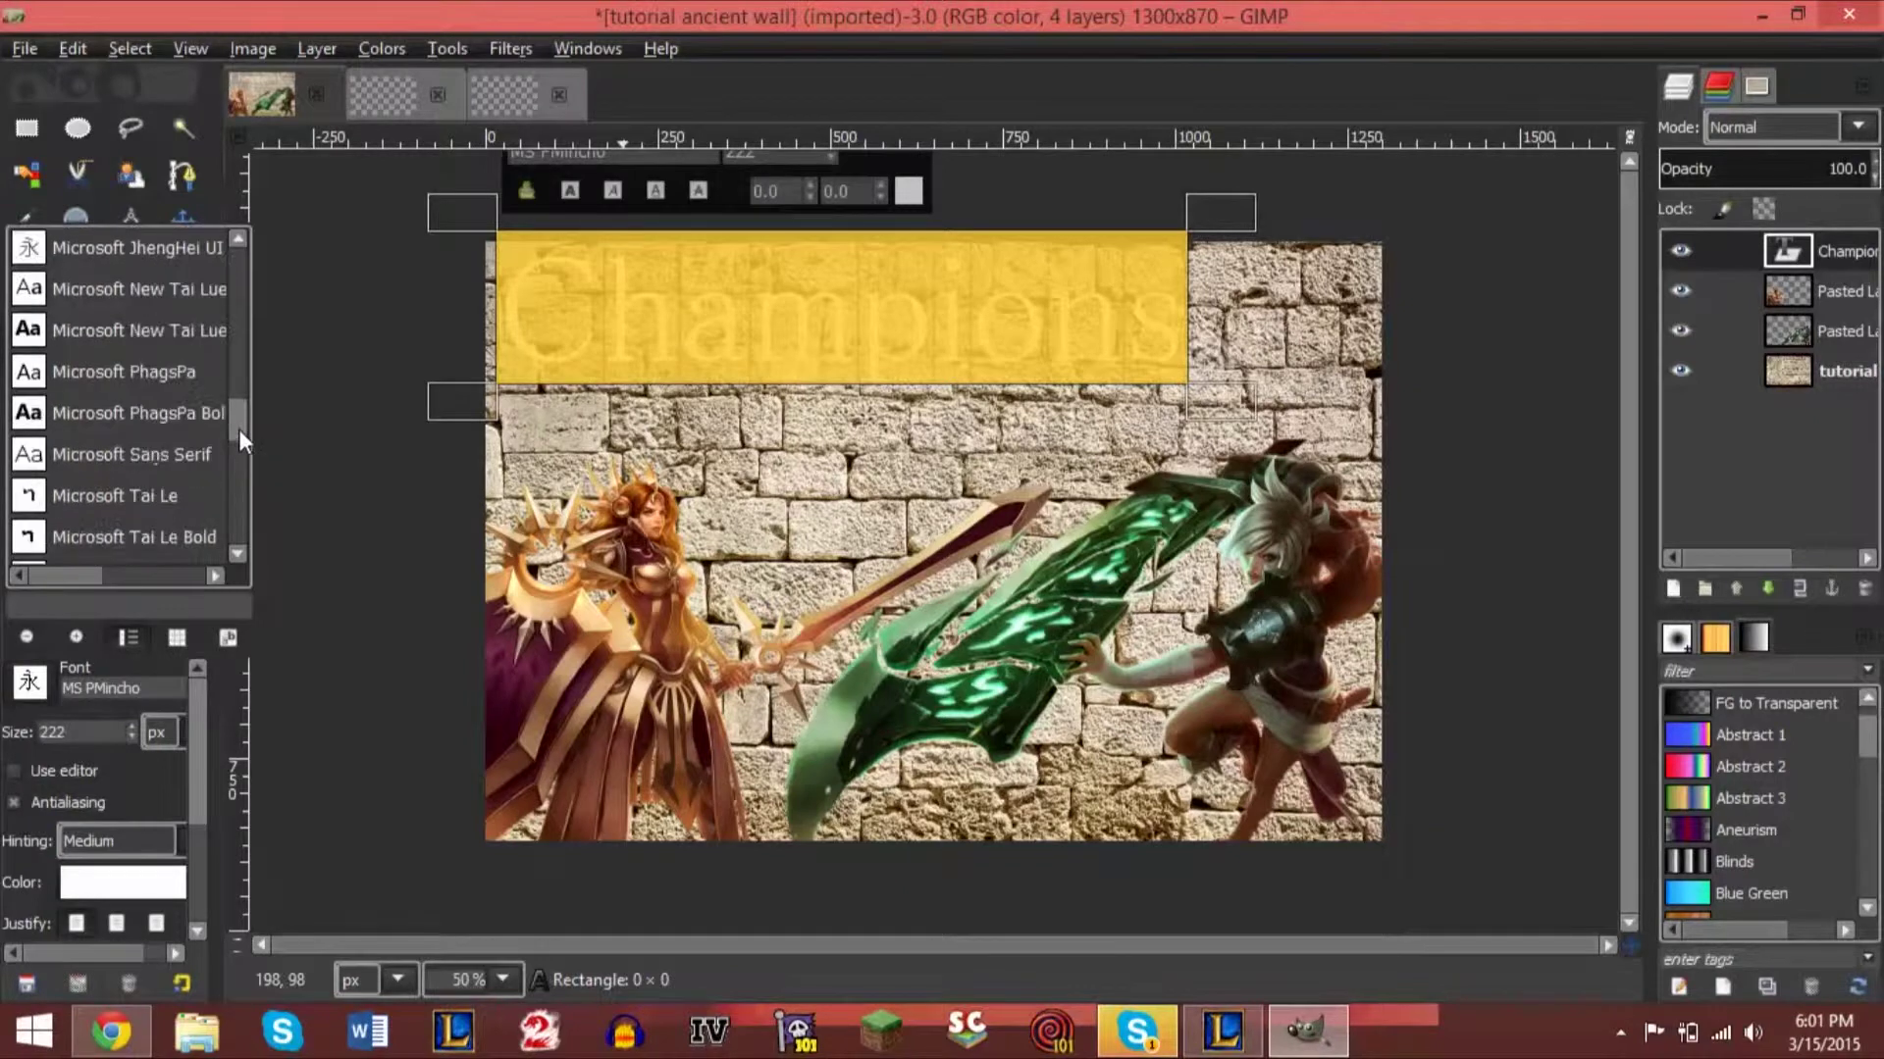
pyautogui.click(169, 424)
pyautogui.click(778, 386)
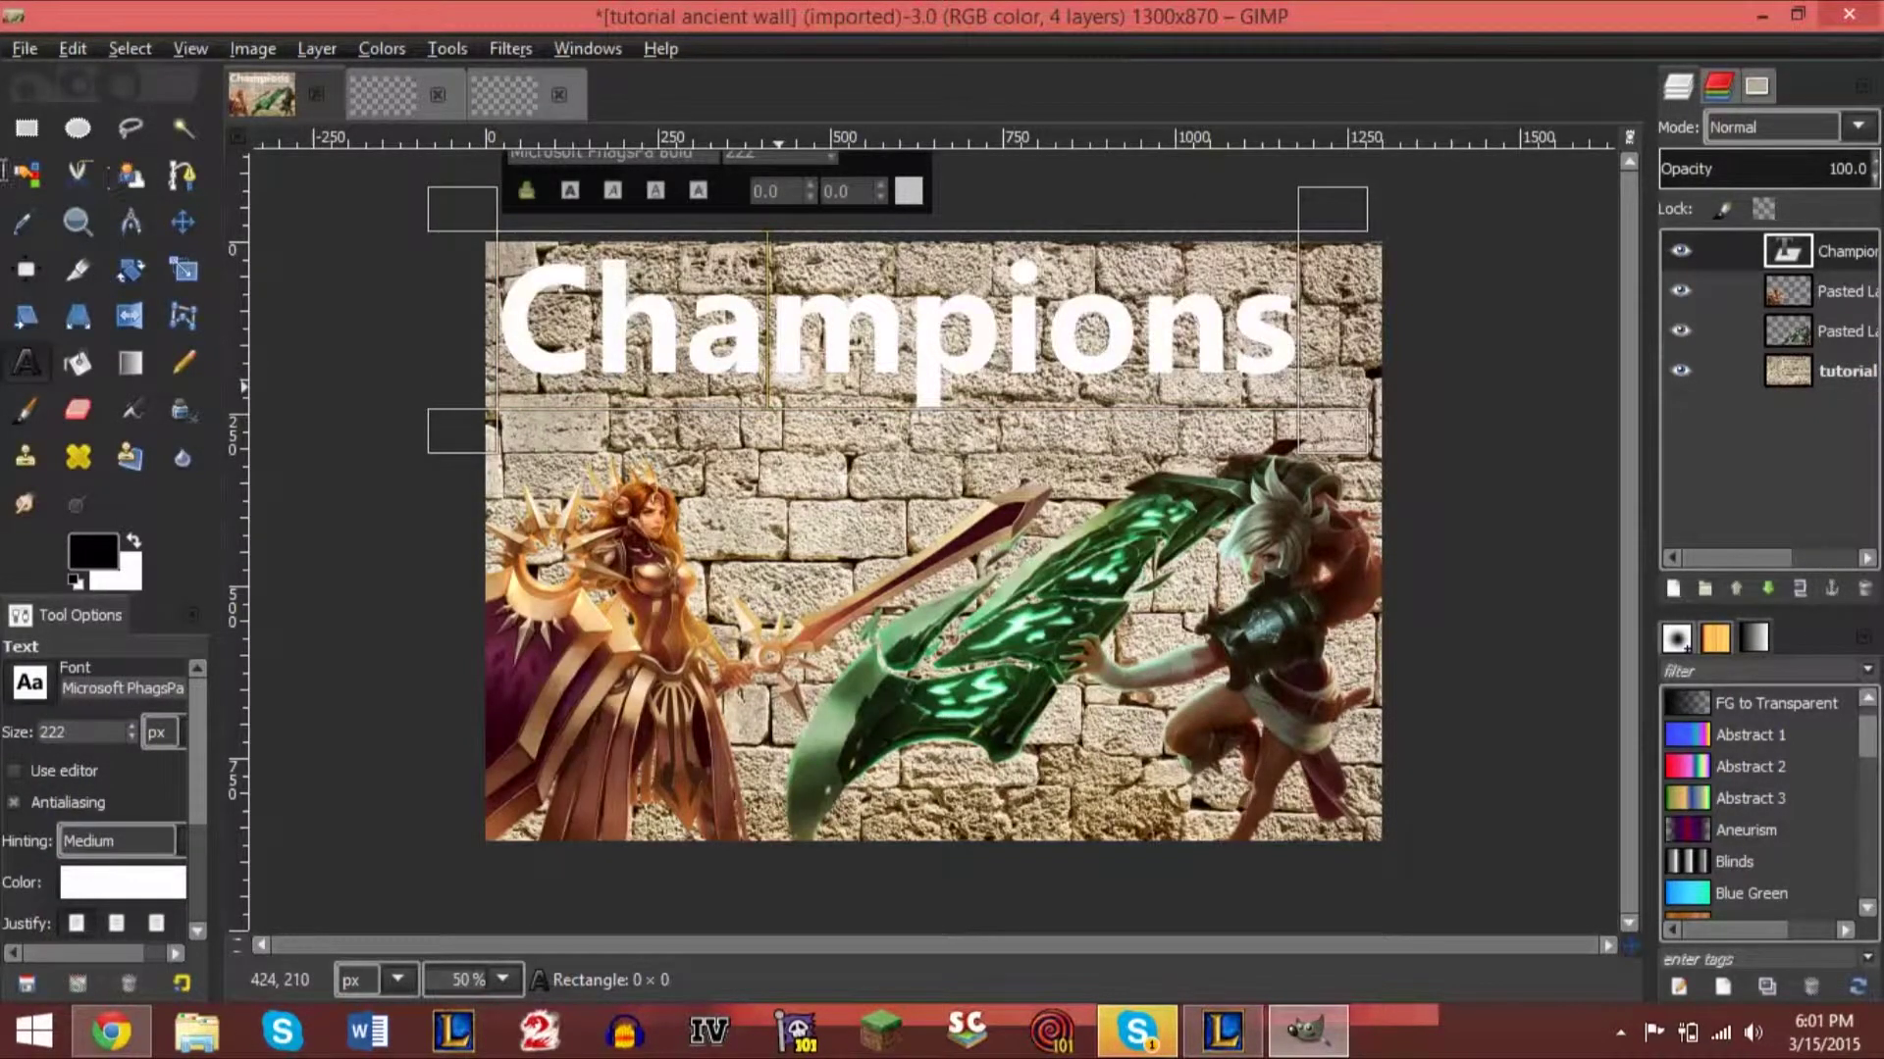
pyautogui.click(182, 222)
pyautogui.moveTo(804, 381)
pyautogui.mouseDown()
pyautogui.moveTo(828, 359)
pyautogui.moveTo(805, 377)
pyautogui.mouseUp()
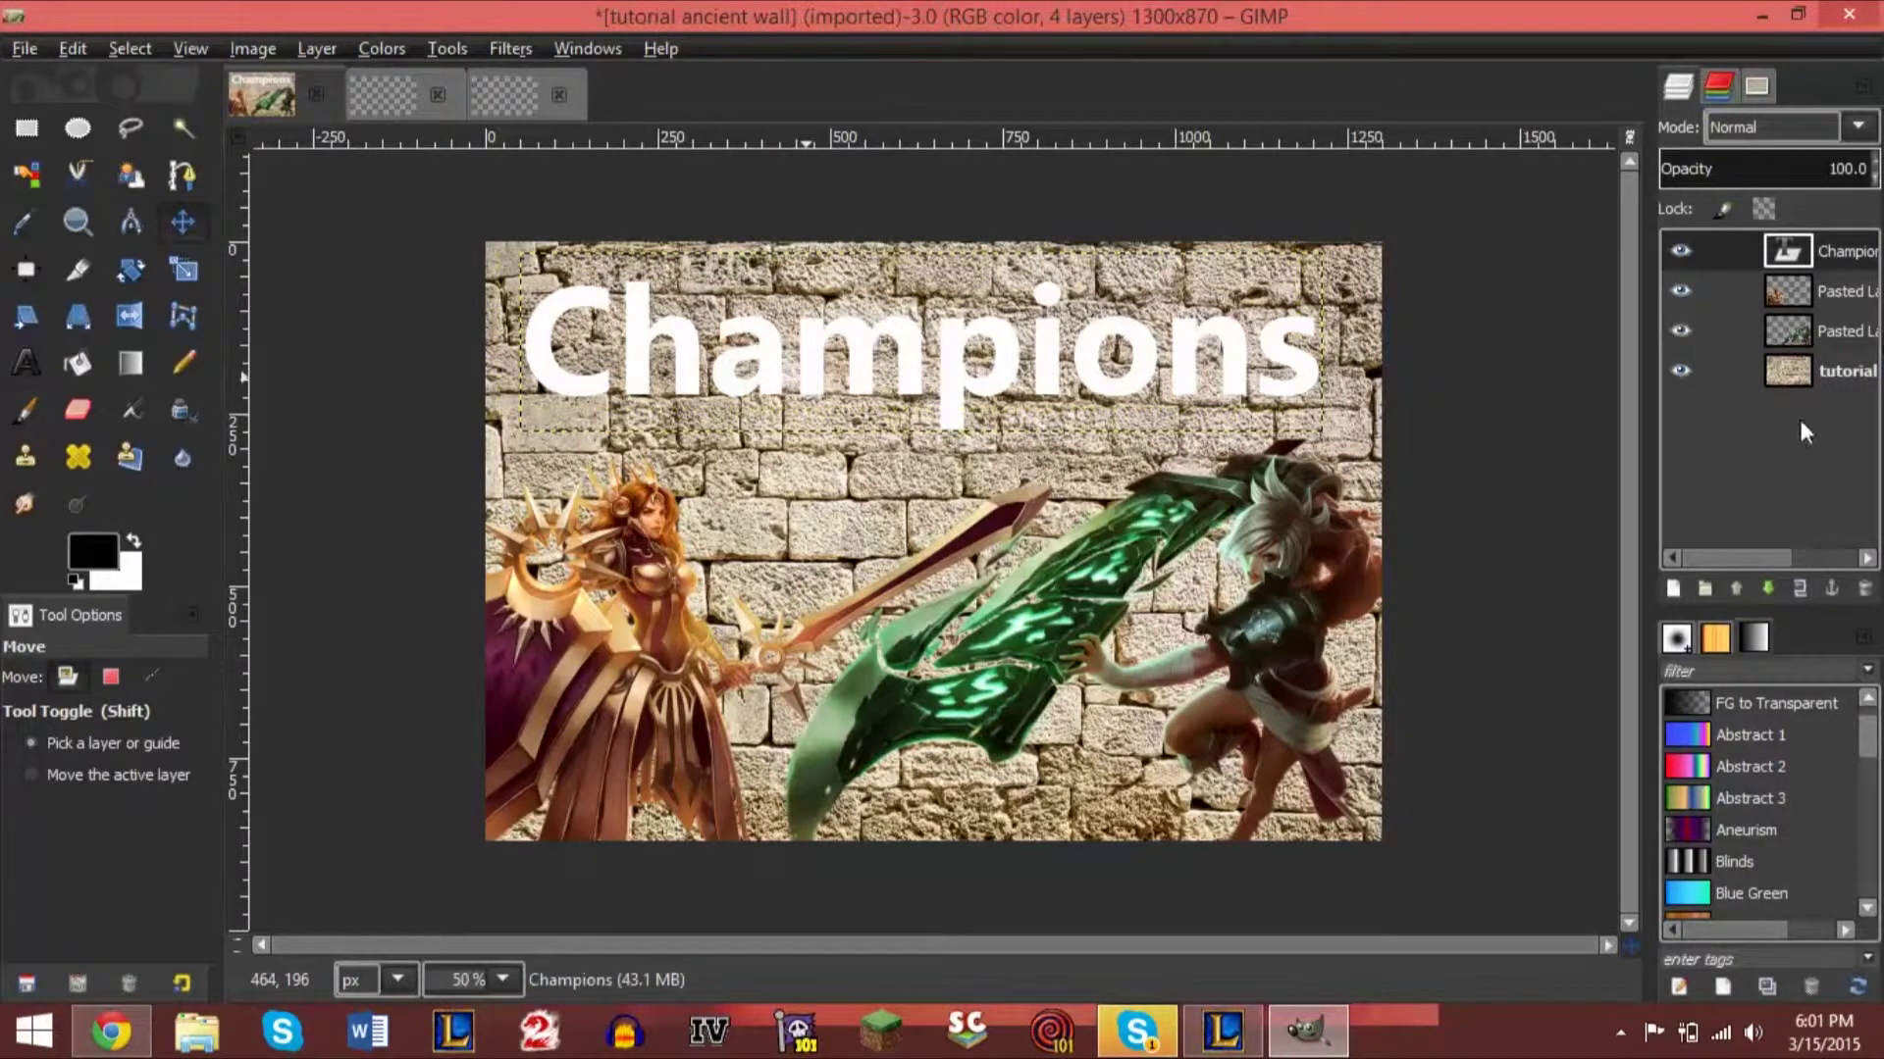
# Go through the text, Leona, Riven and wall layers one at a time to check each layer's boundary.
pyautogui.click(1799, 374)
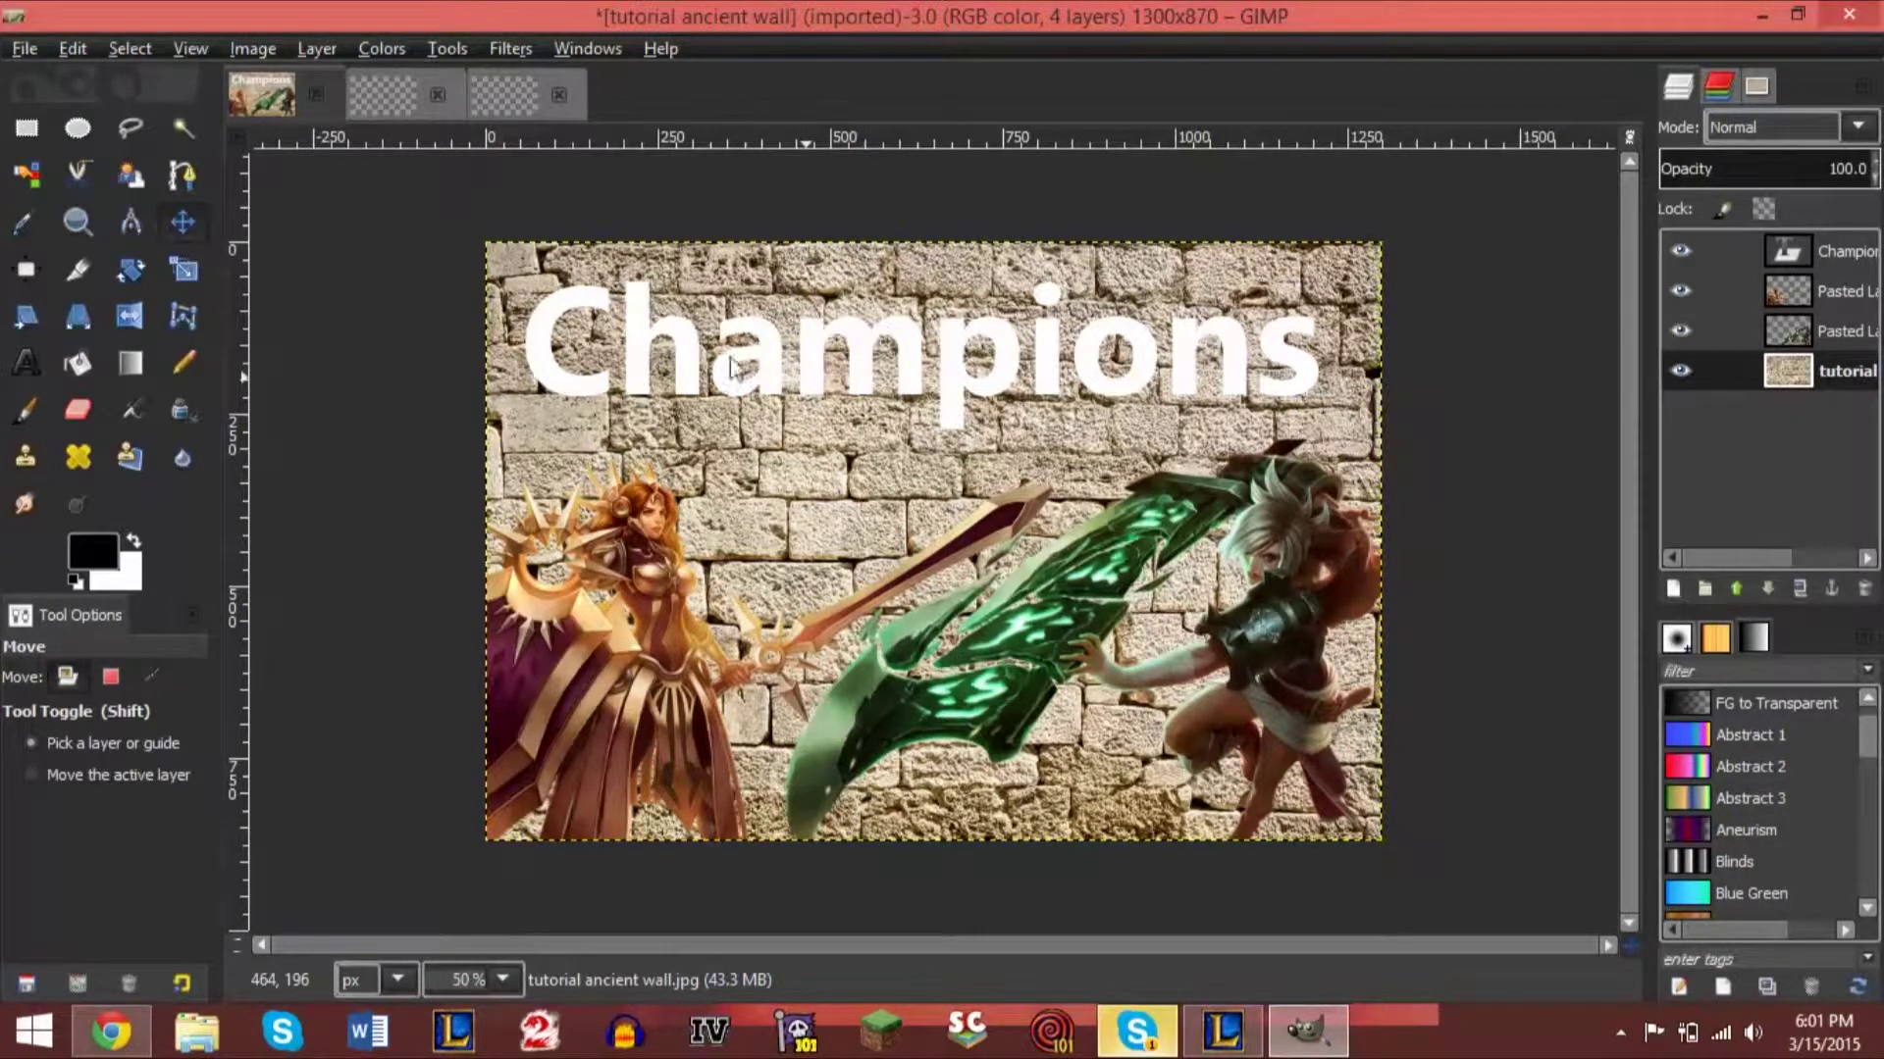
pyautogui.click(1815, 314)
pyautogui.click(1818, 291)
pyautogui.click(1822, 261)
pyautogui.click(1815, 292)
pyautogui.click(1823, 251)
pyautogui.click(1815, 291)
pyautogui.click(1823, 251)
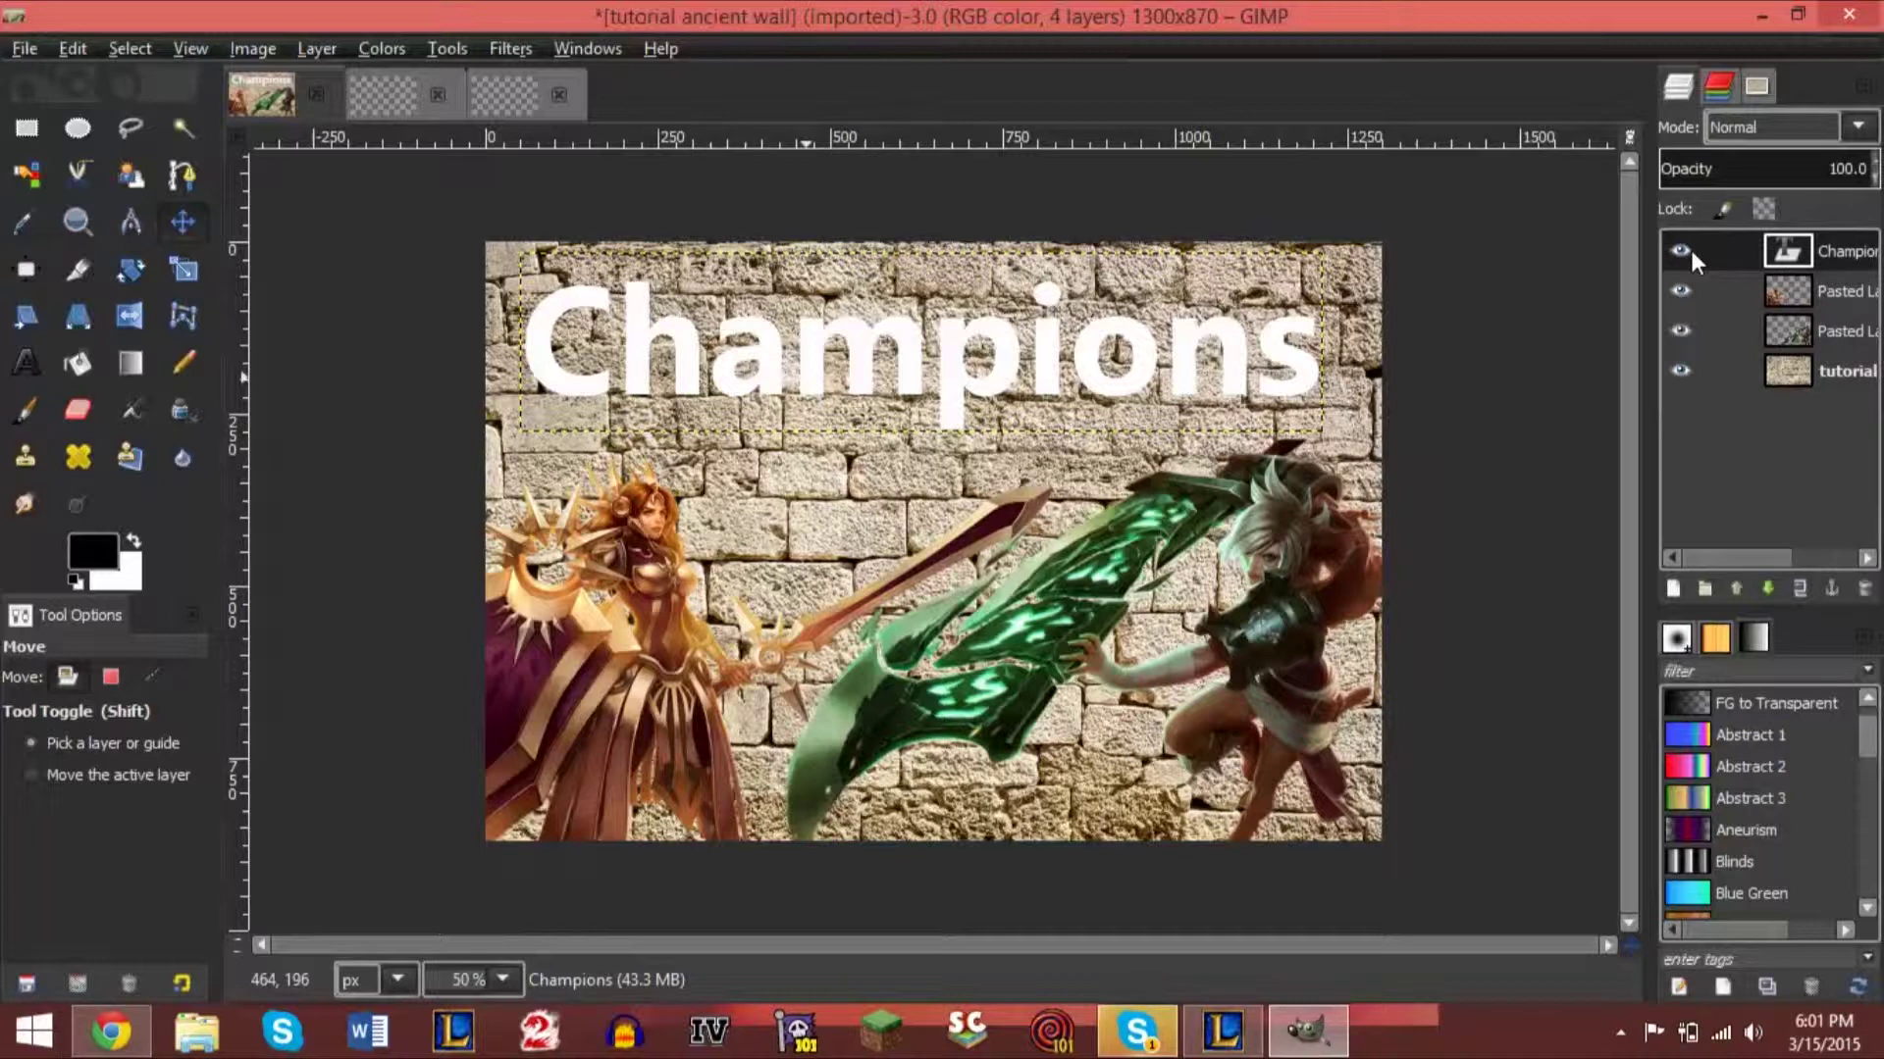
pyautogui.click(1809, 299)
pyautogui.click(1807, 334)
pyautogui.click(1804, 265)
pyautogui.click(1805, 284)
pyautogui.click(1807, 370)
pyautogui.click(1809, 290)
pyautogui.click(1810, 331)
pyautogui.click(1811, 292)
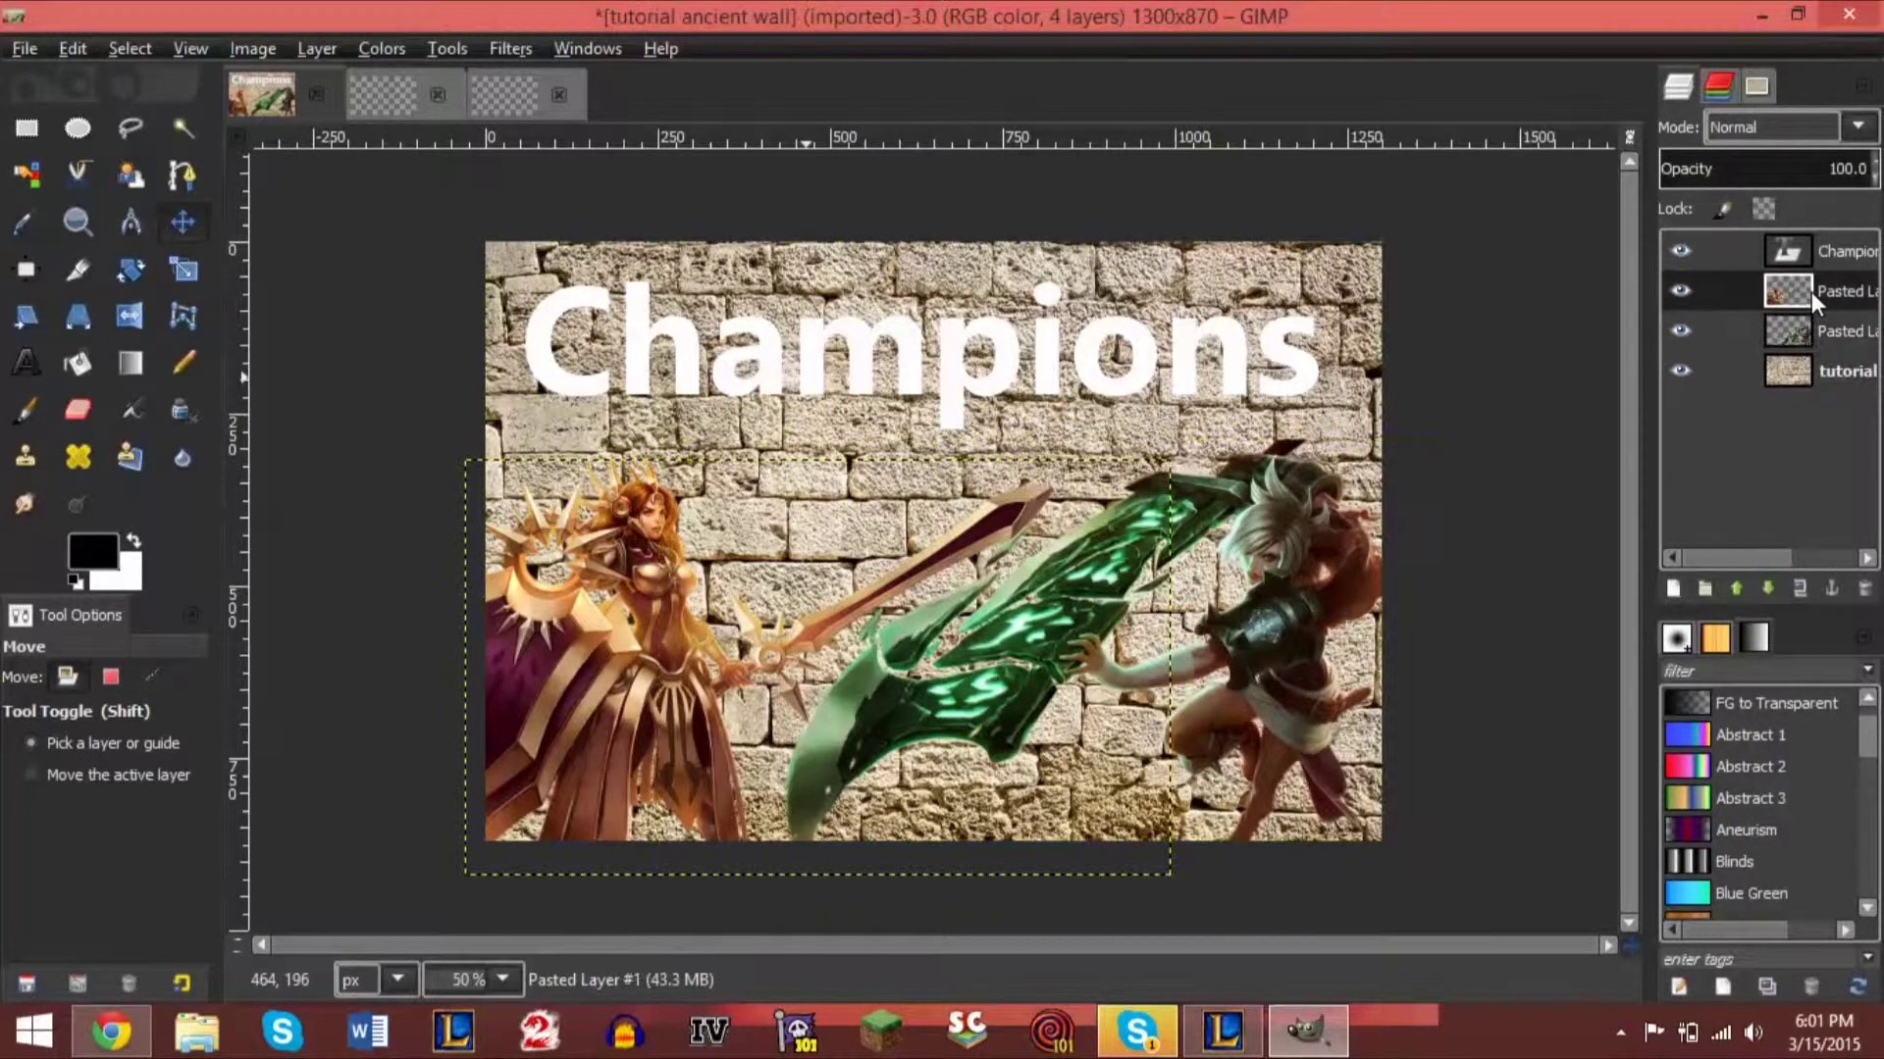
pyautogui.click(1816, 265)
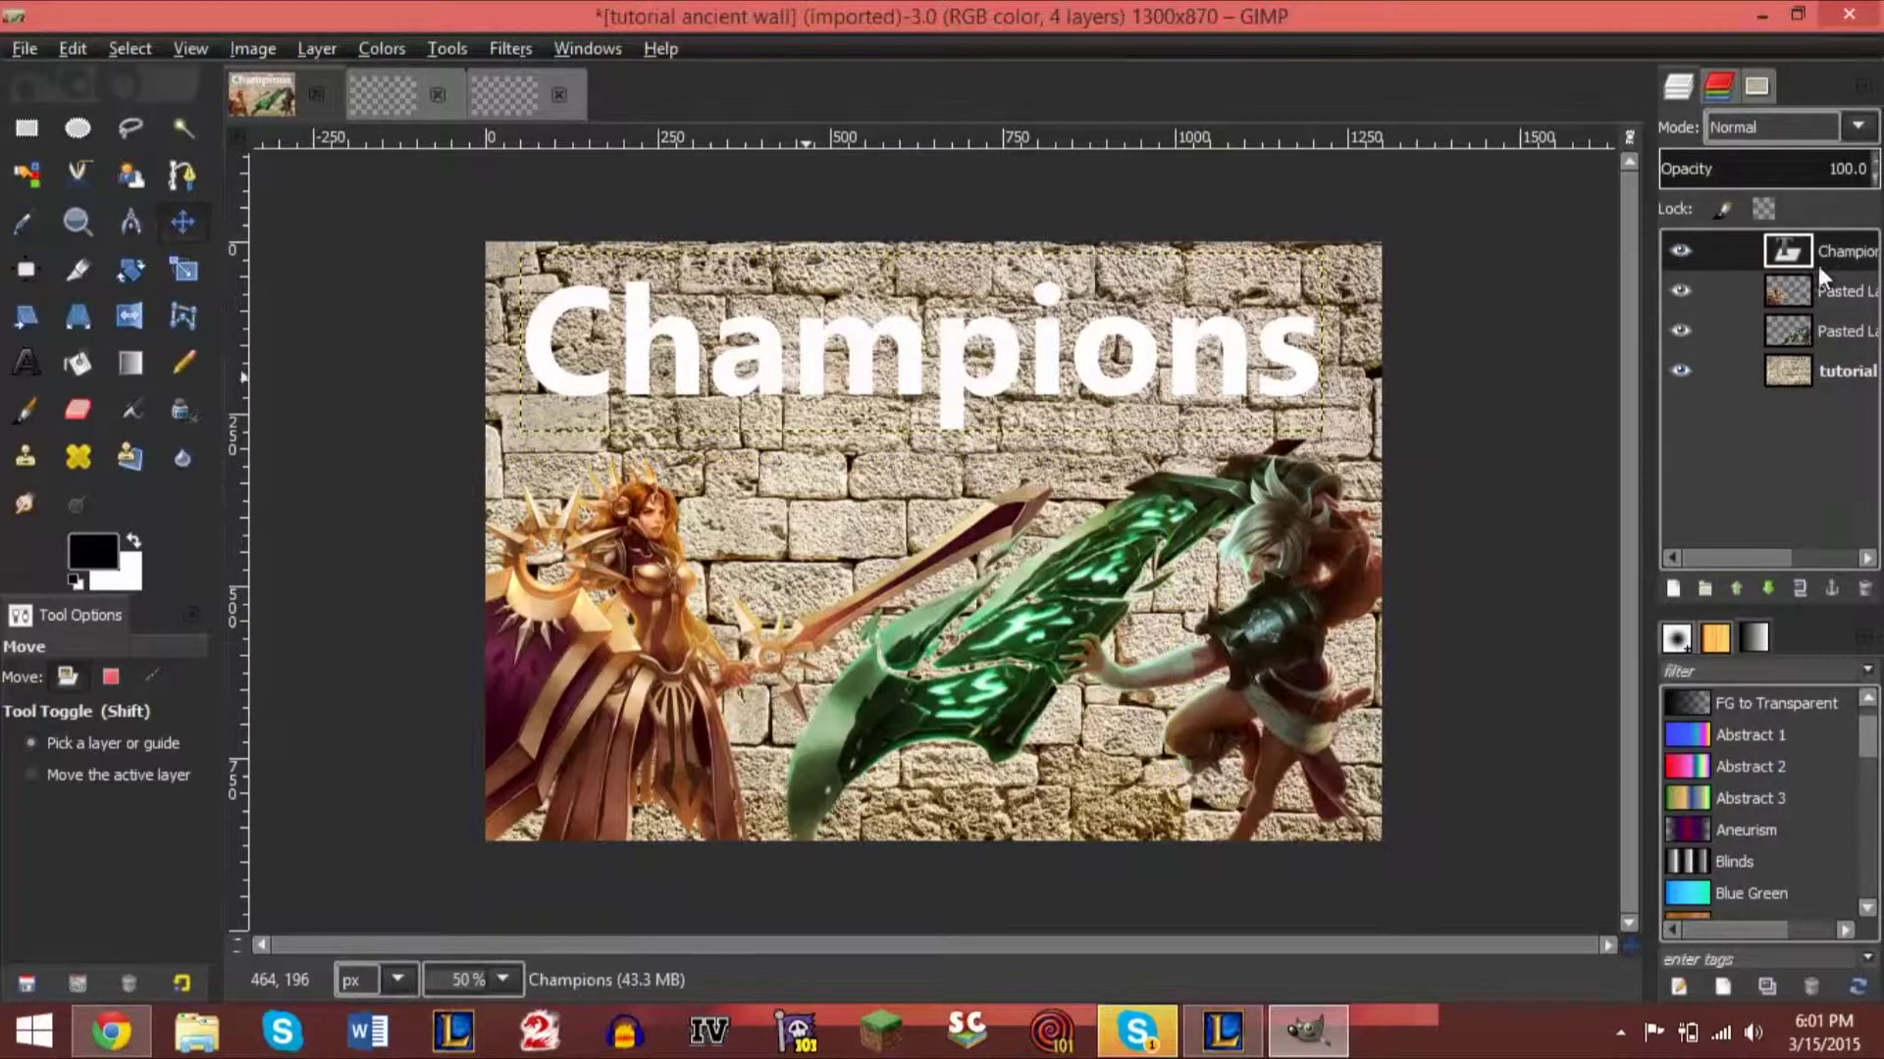
pyautogui.click(1828, 361)
pyautogui.click(1834, 254)
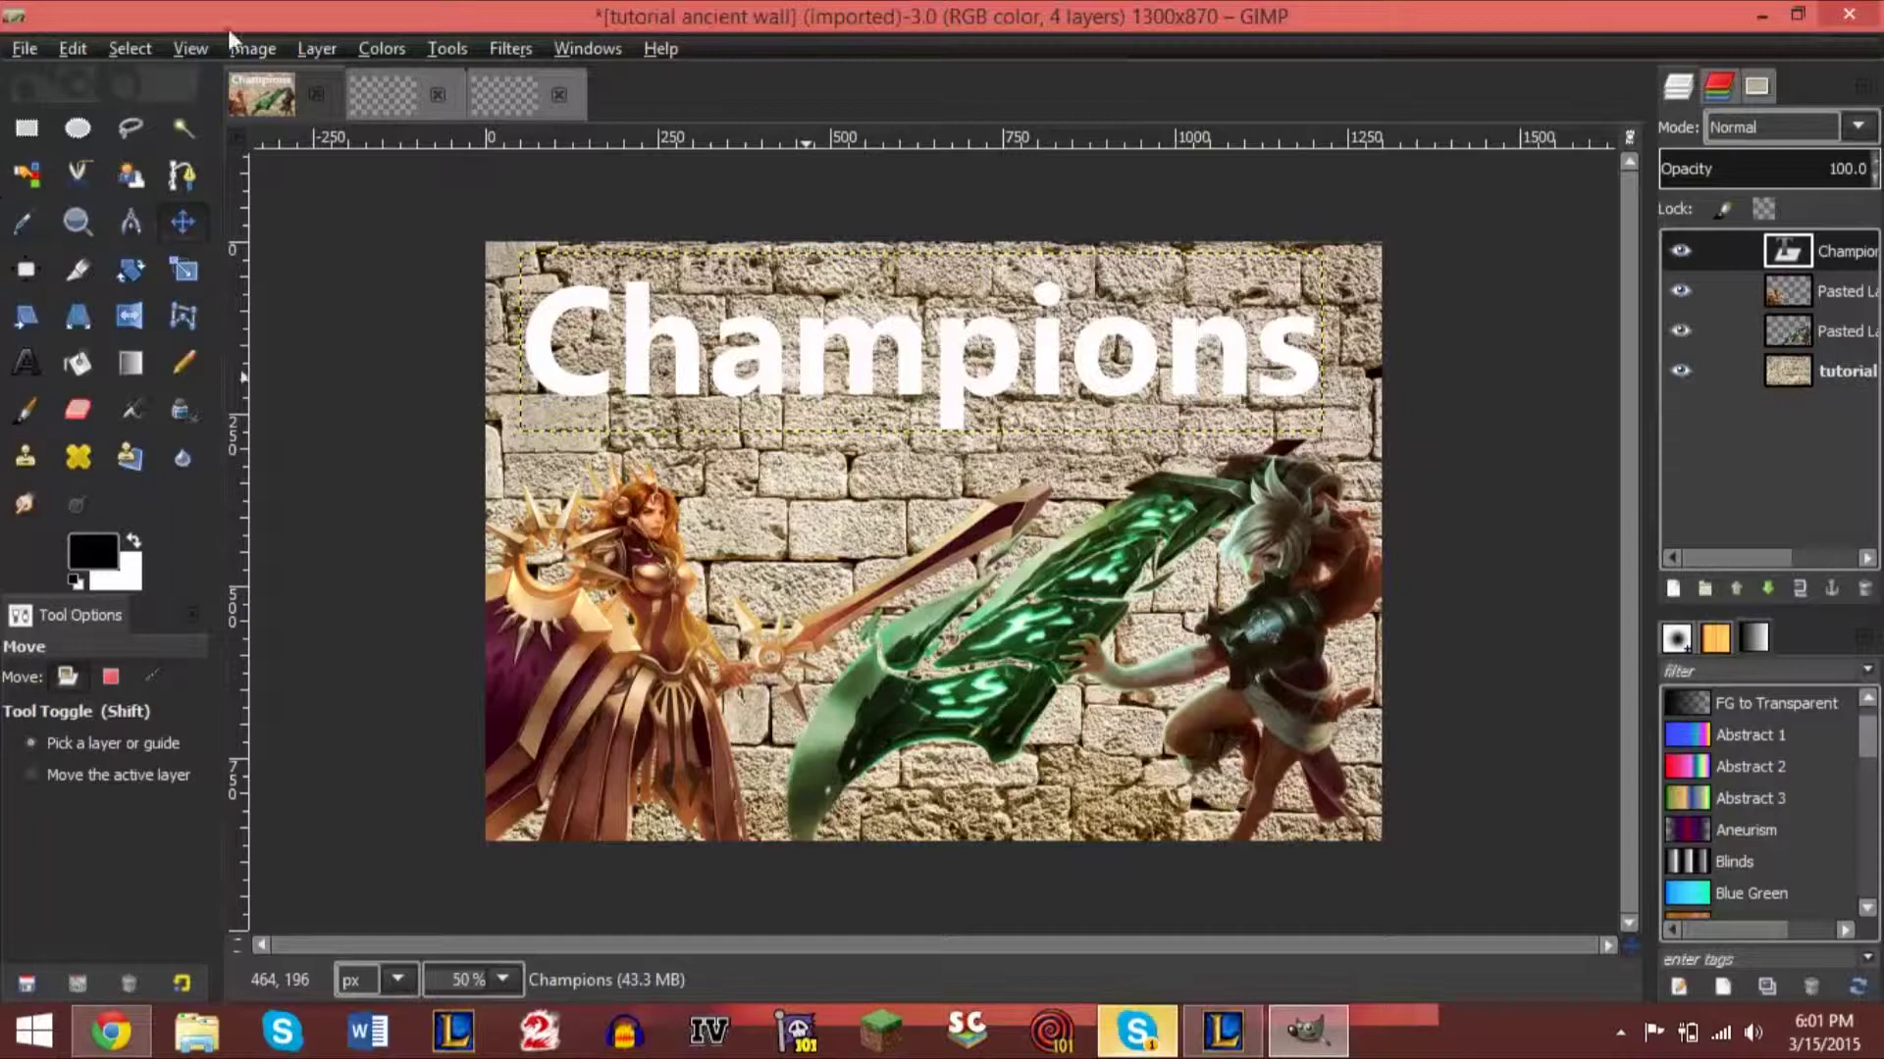
# Inspect Leona, Riven and the Champions text closely at 200% zoom, and return to the 50% overview.
pyautogui.click(79, 224)
pyautogui.click(637, 557)
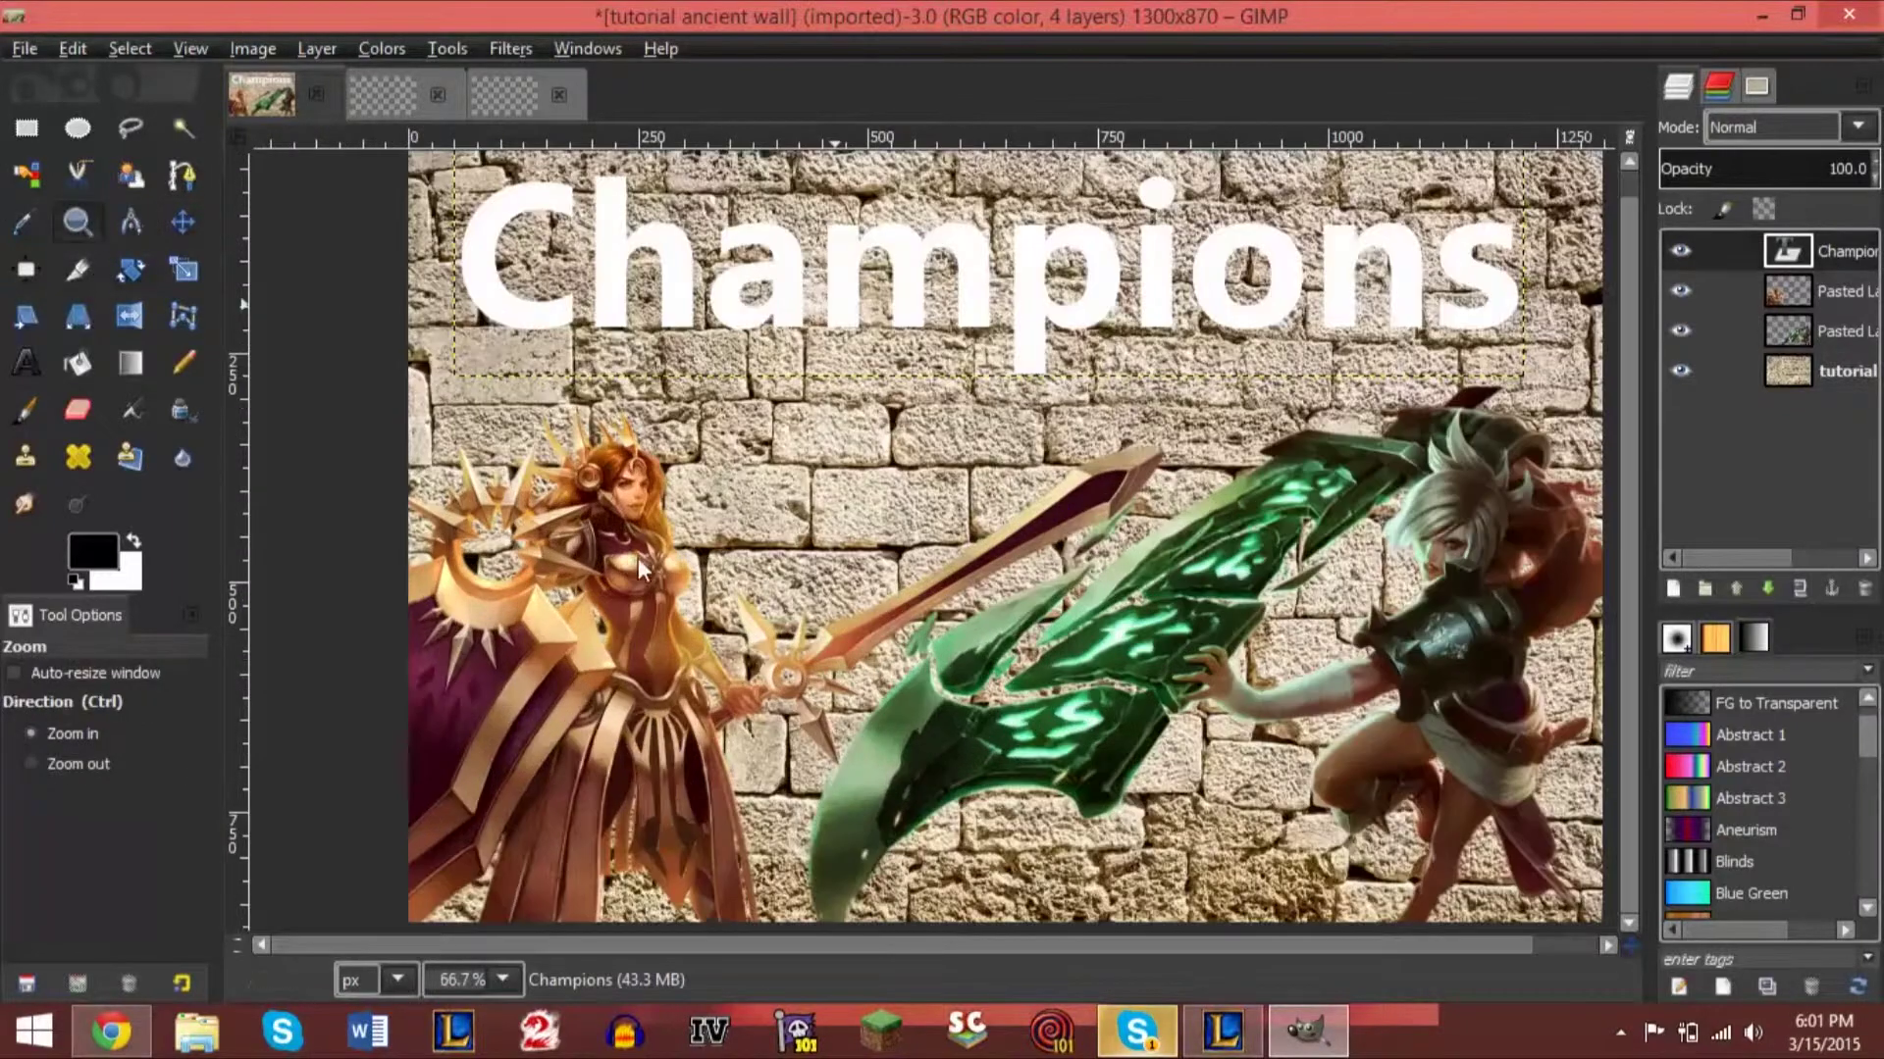
pyautogui.click(627, 553)
pyautogui.click(526, 513)
pyautogui.click(526, 512)
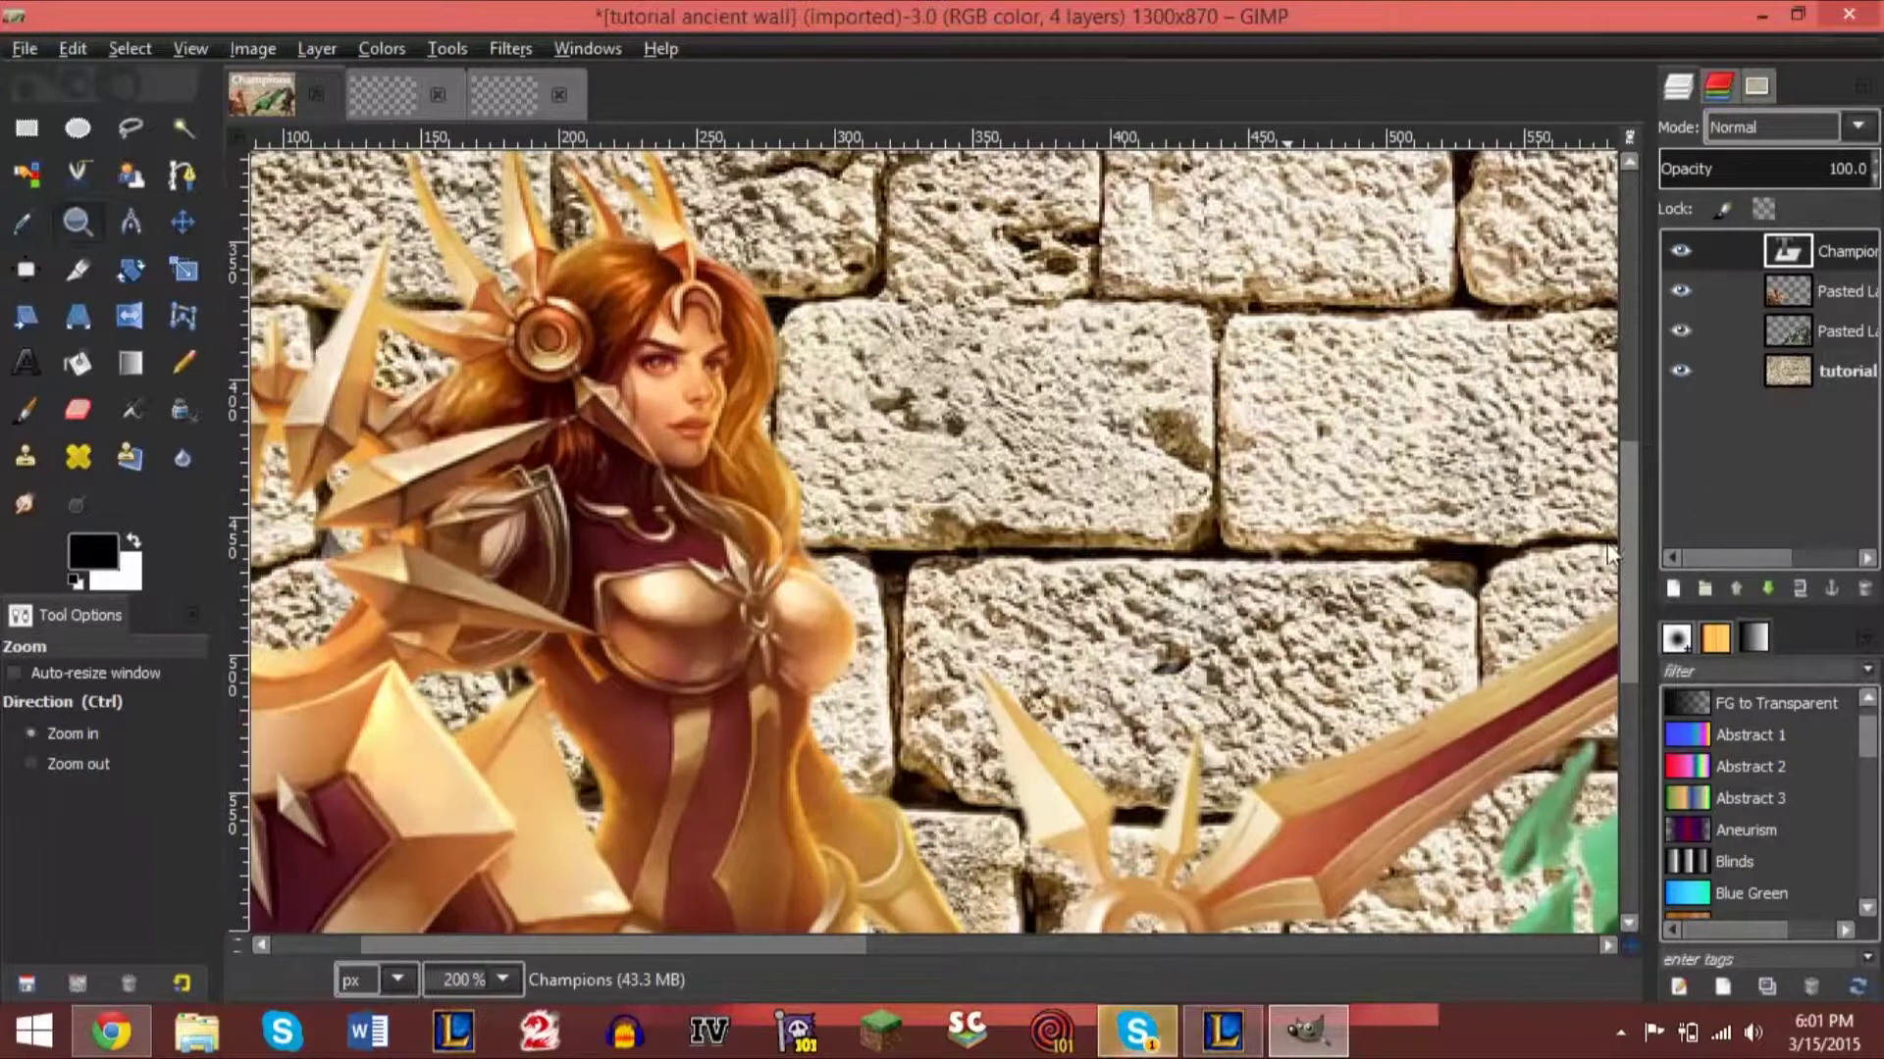
pyautogui.moveTo(1634, 547); pyautogui.dragTo(1639, 512)
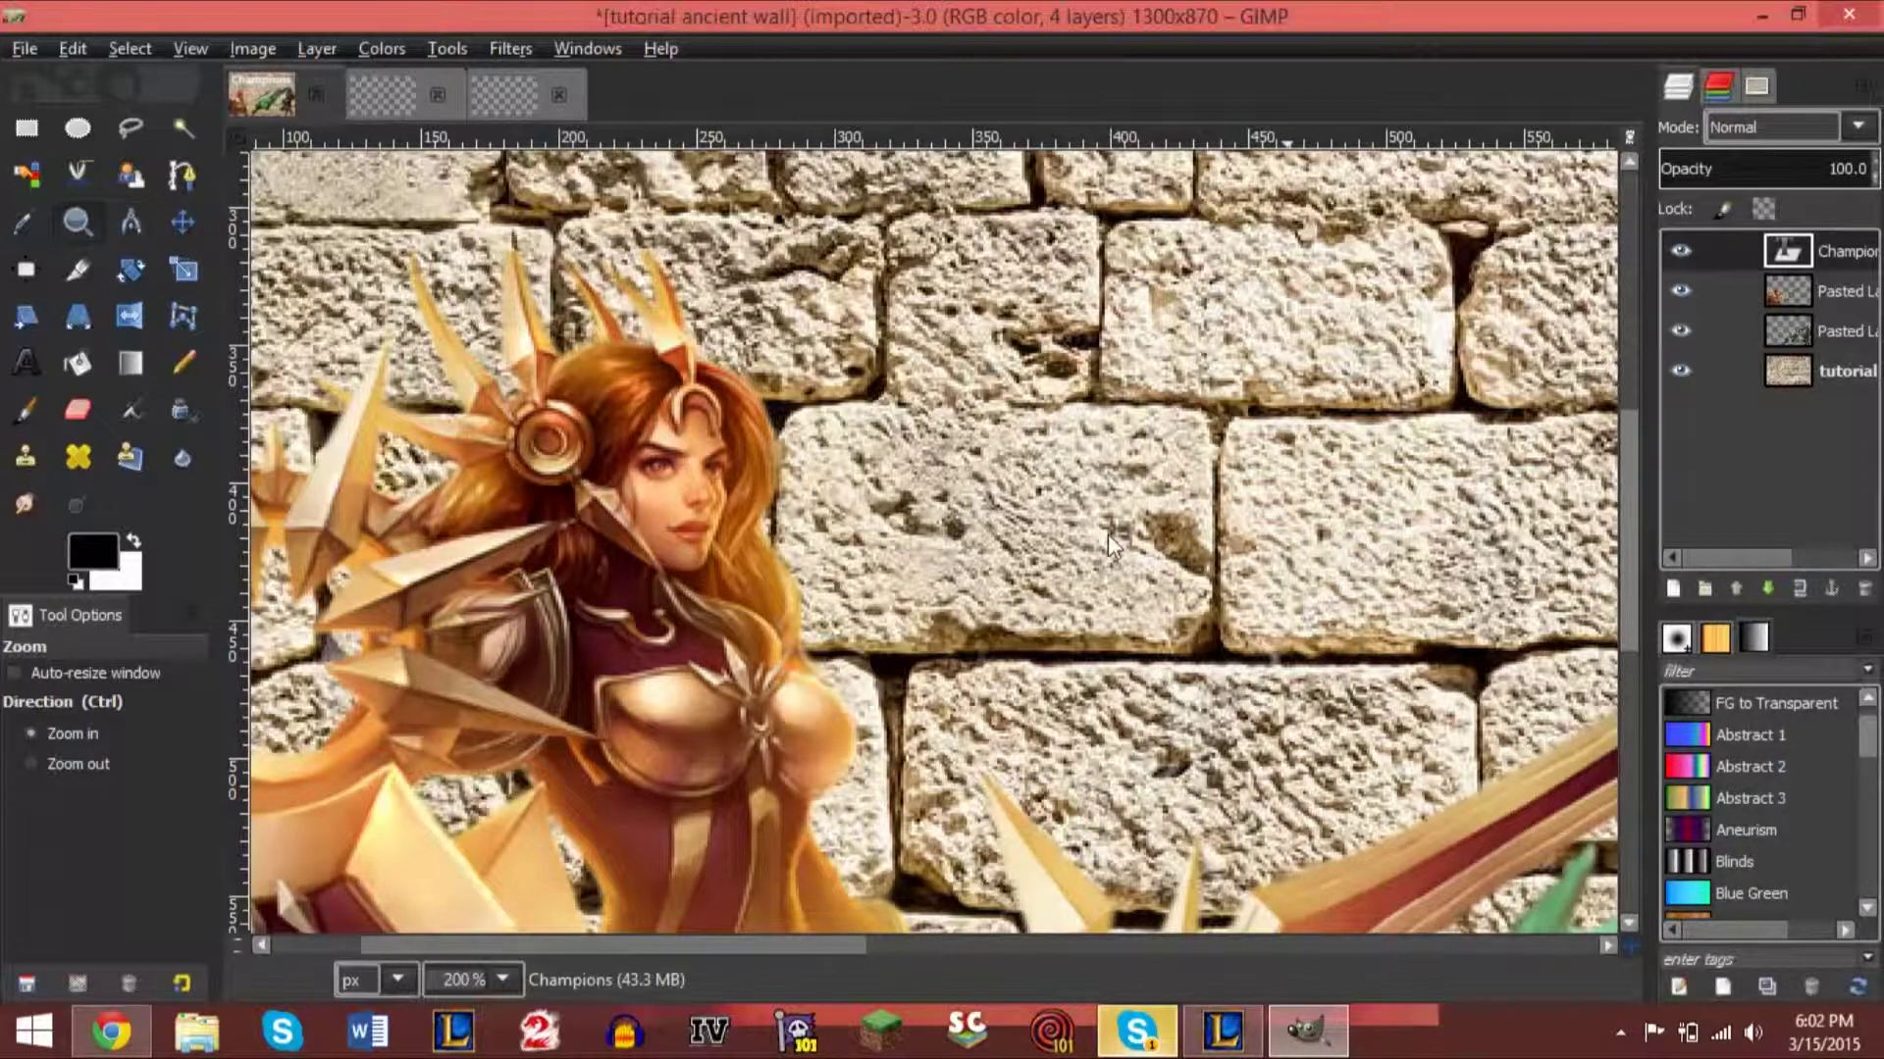
pyautogui.moveTo(787, 942); pyautogui.dragTo(1563, 938)
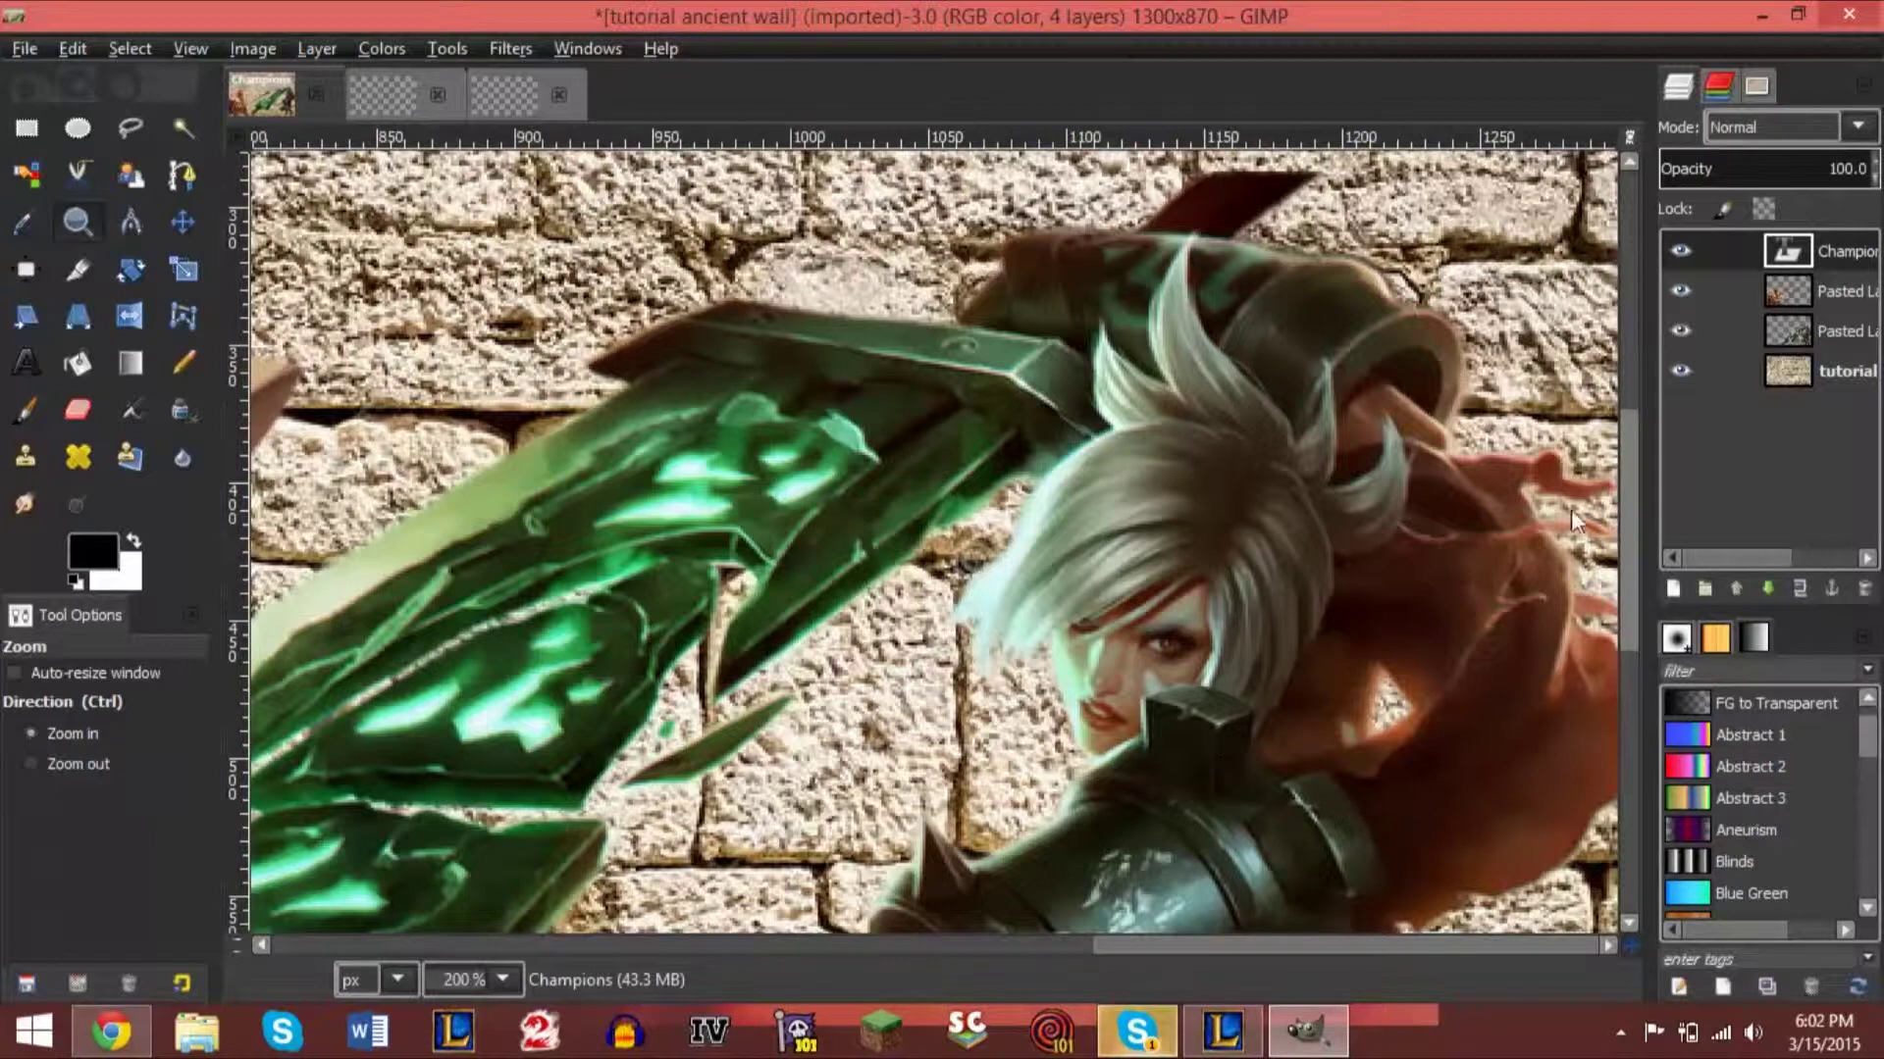
pyautogui.moveTo(1638, 593); pyautogui.dragTo(1634, 381)
pyautogui.moveTo(1149, 937); pyautogui.dragTo(692, 953)
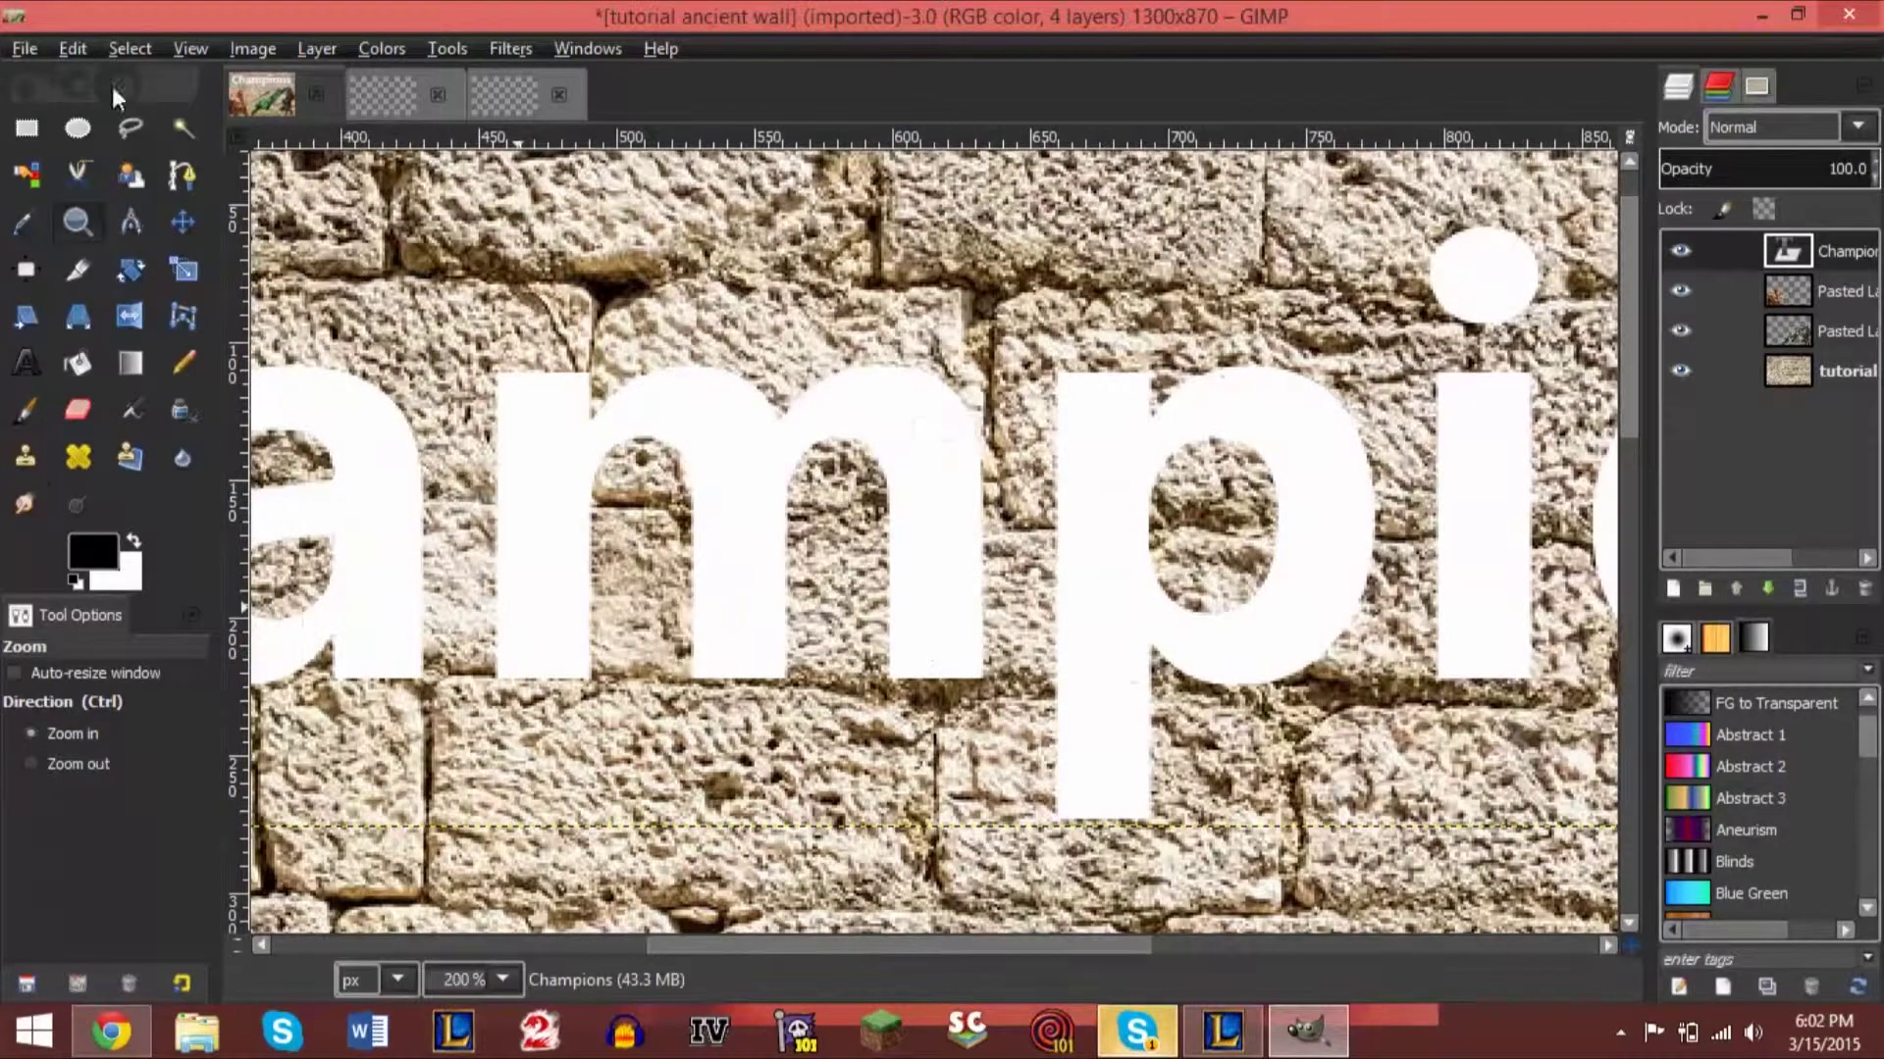
pyautogui.keyDown('ctrl'); pyautogui.click(594, 407); pyautogui.keyUp('ctrl')
pyautogui.keyDown('ctrl'); pyautogui.click(595, 407); pyautogui.keyUp('ctrl')
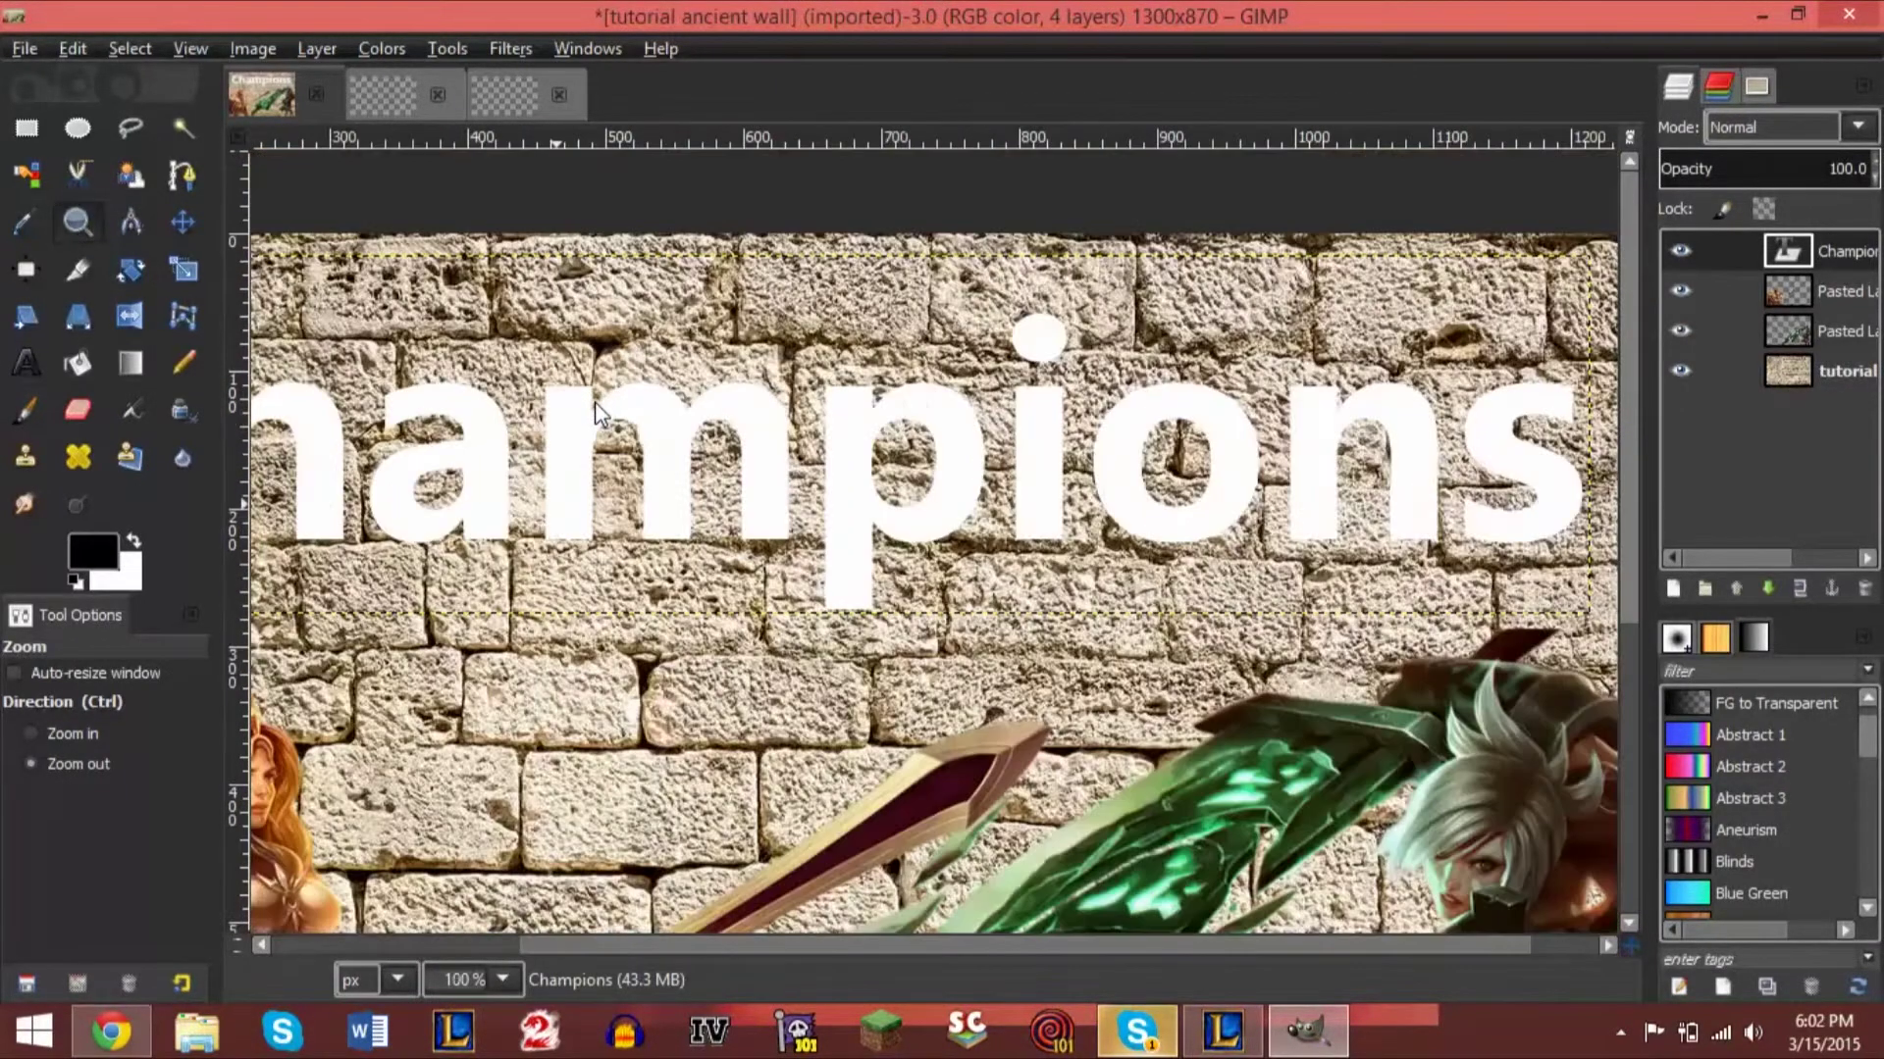
pyautogui.keyDown('ctrl'); pyautogui.click(595, 407); pyautogui.keyUp('ctrl')
pyautogui.keyDown('ctrl'); pyautogui.click(595, 407); pyautogui.keyUp('ctrl')
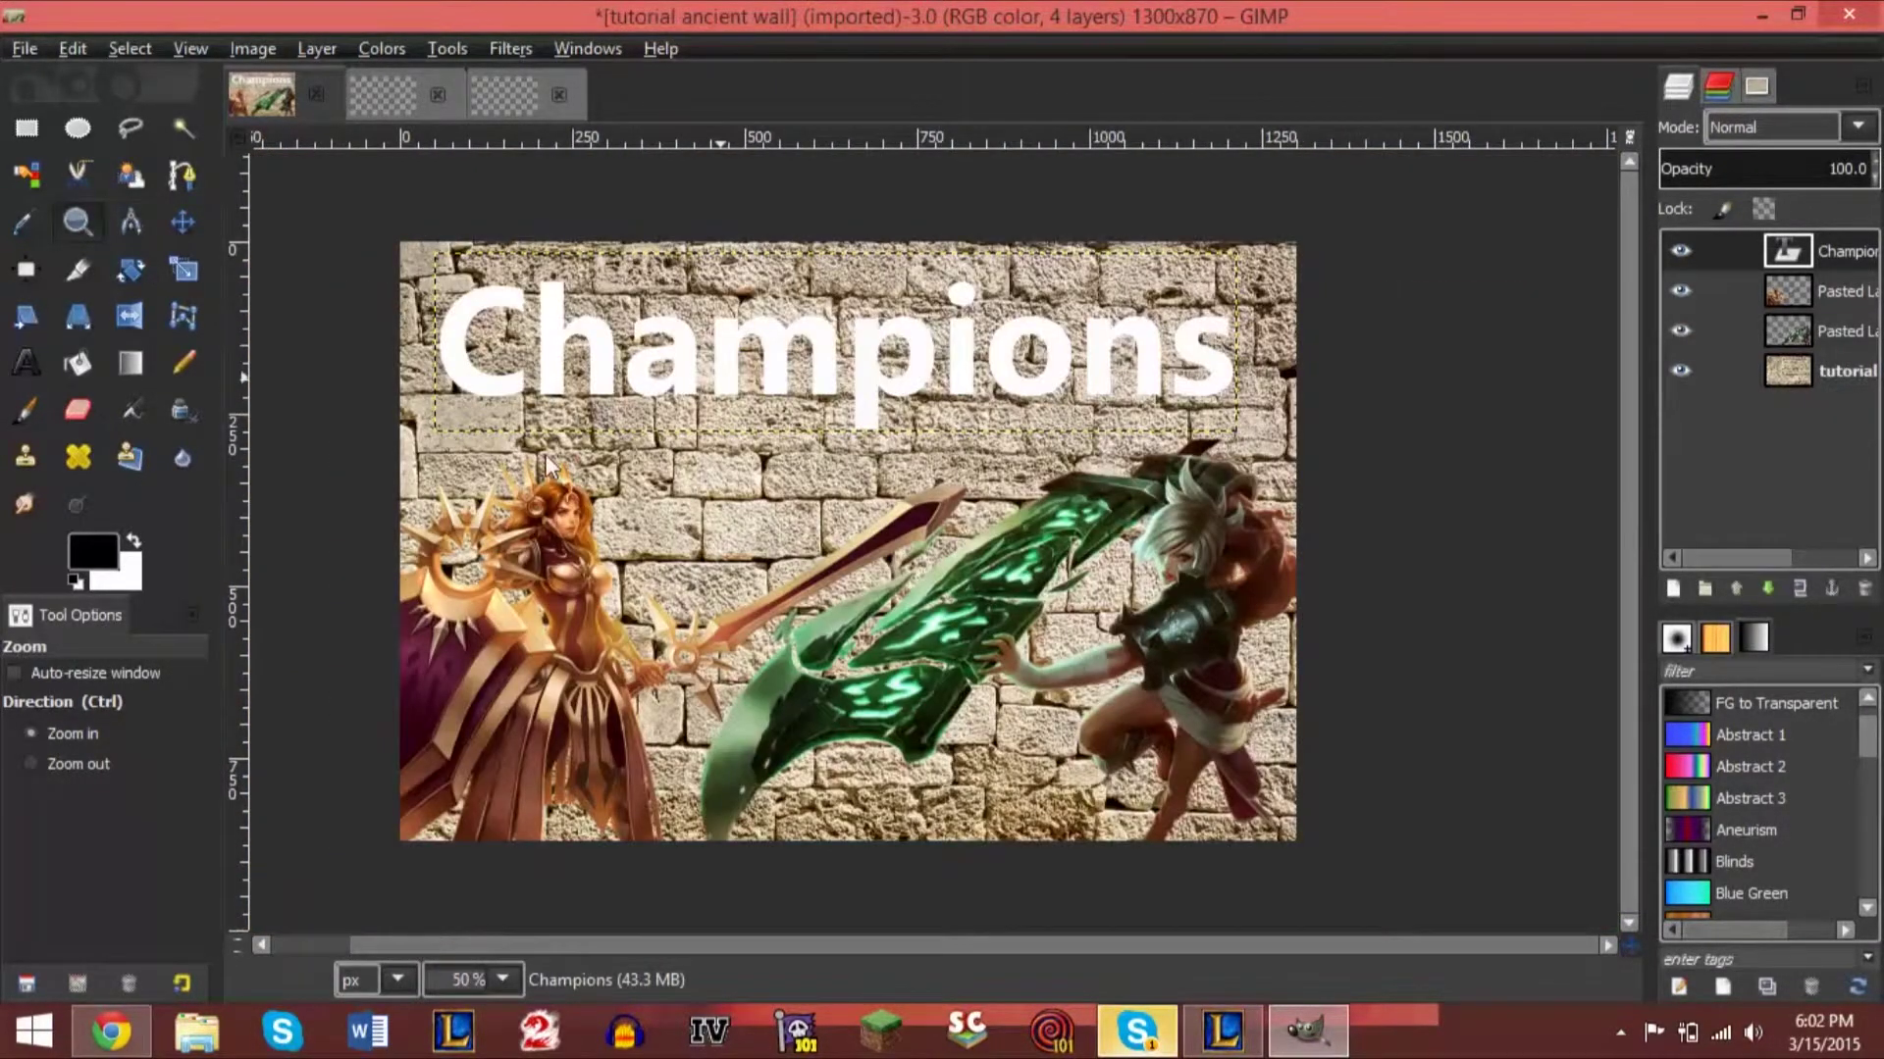
# Expand the Champions text layer and the Leona layer to the full image size.
pyautogui.rightClick(1792, 255)
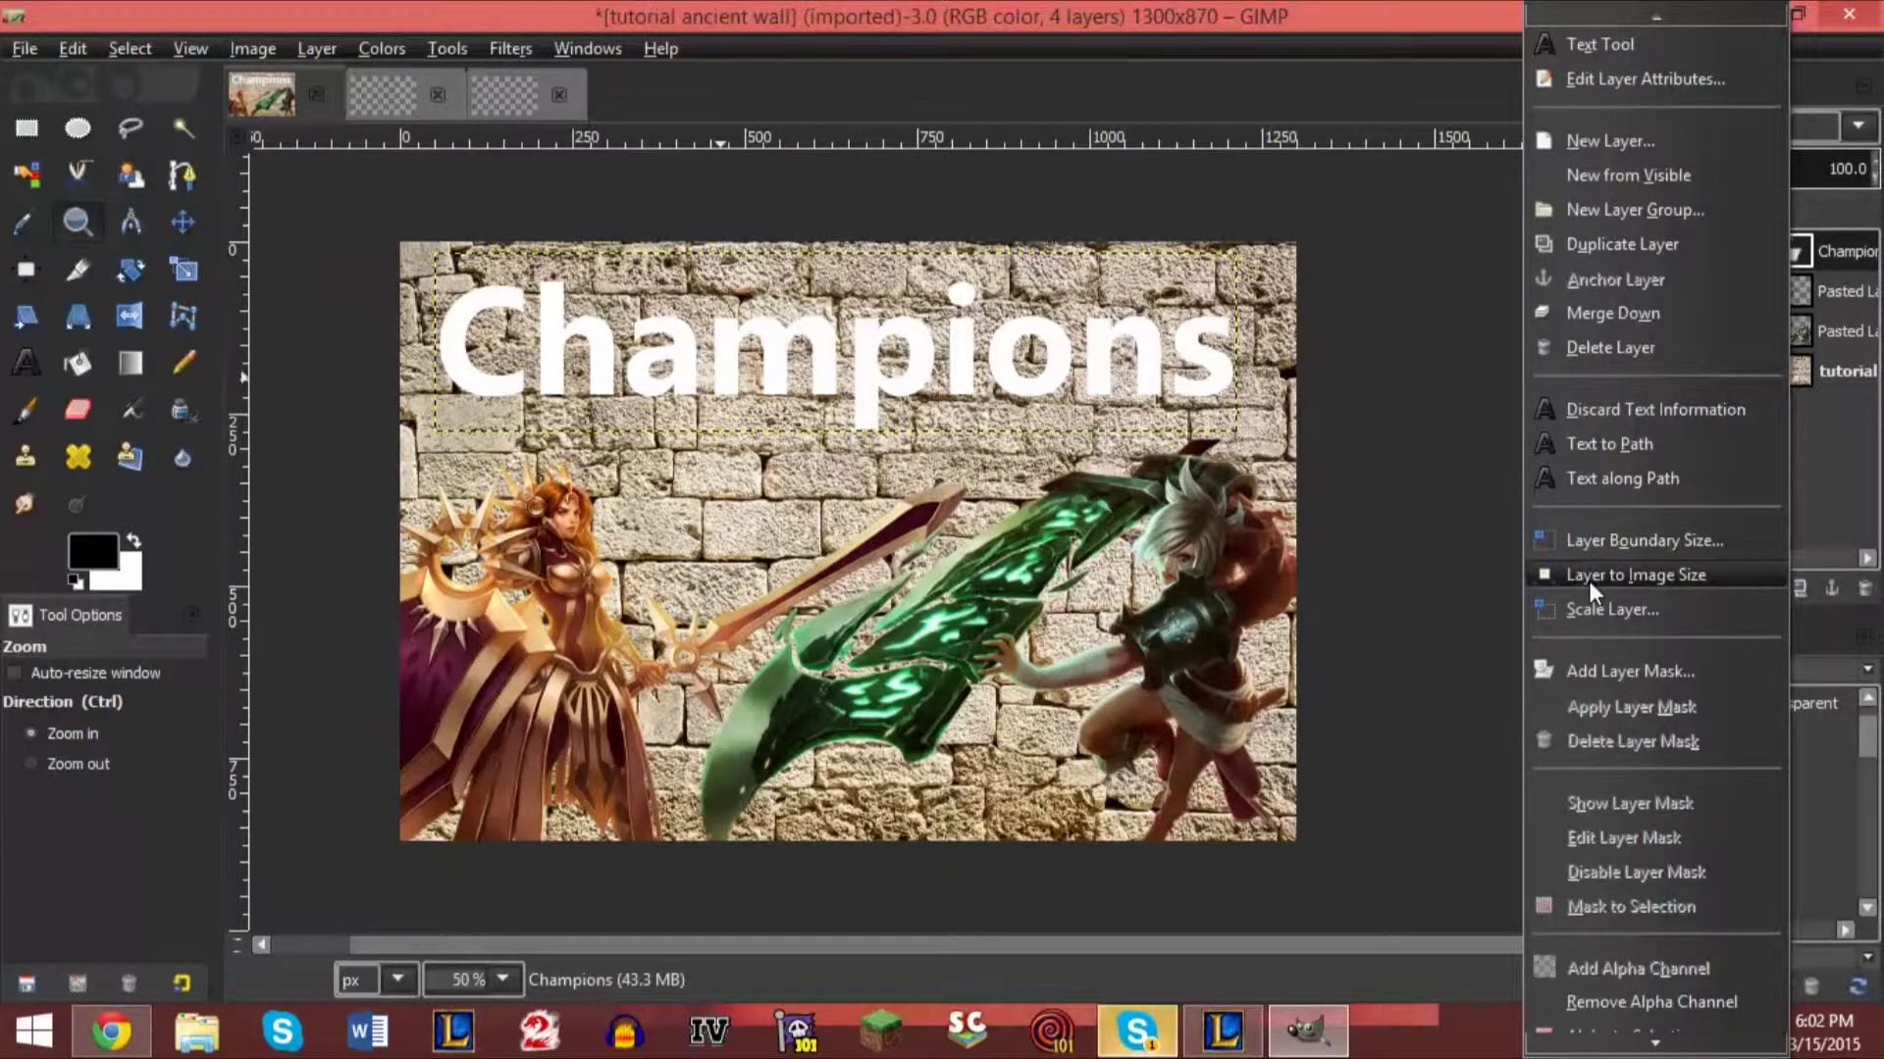
pyautogui.click(1646, 577)
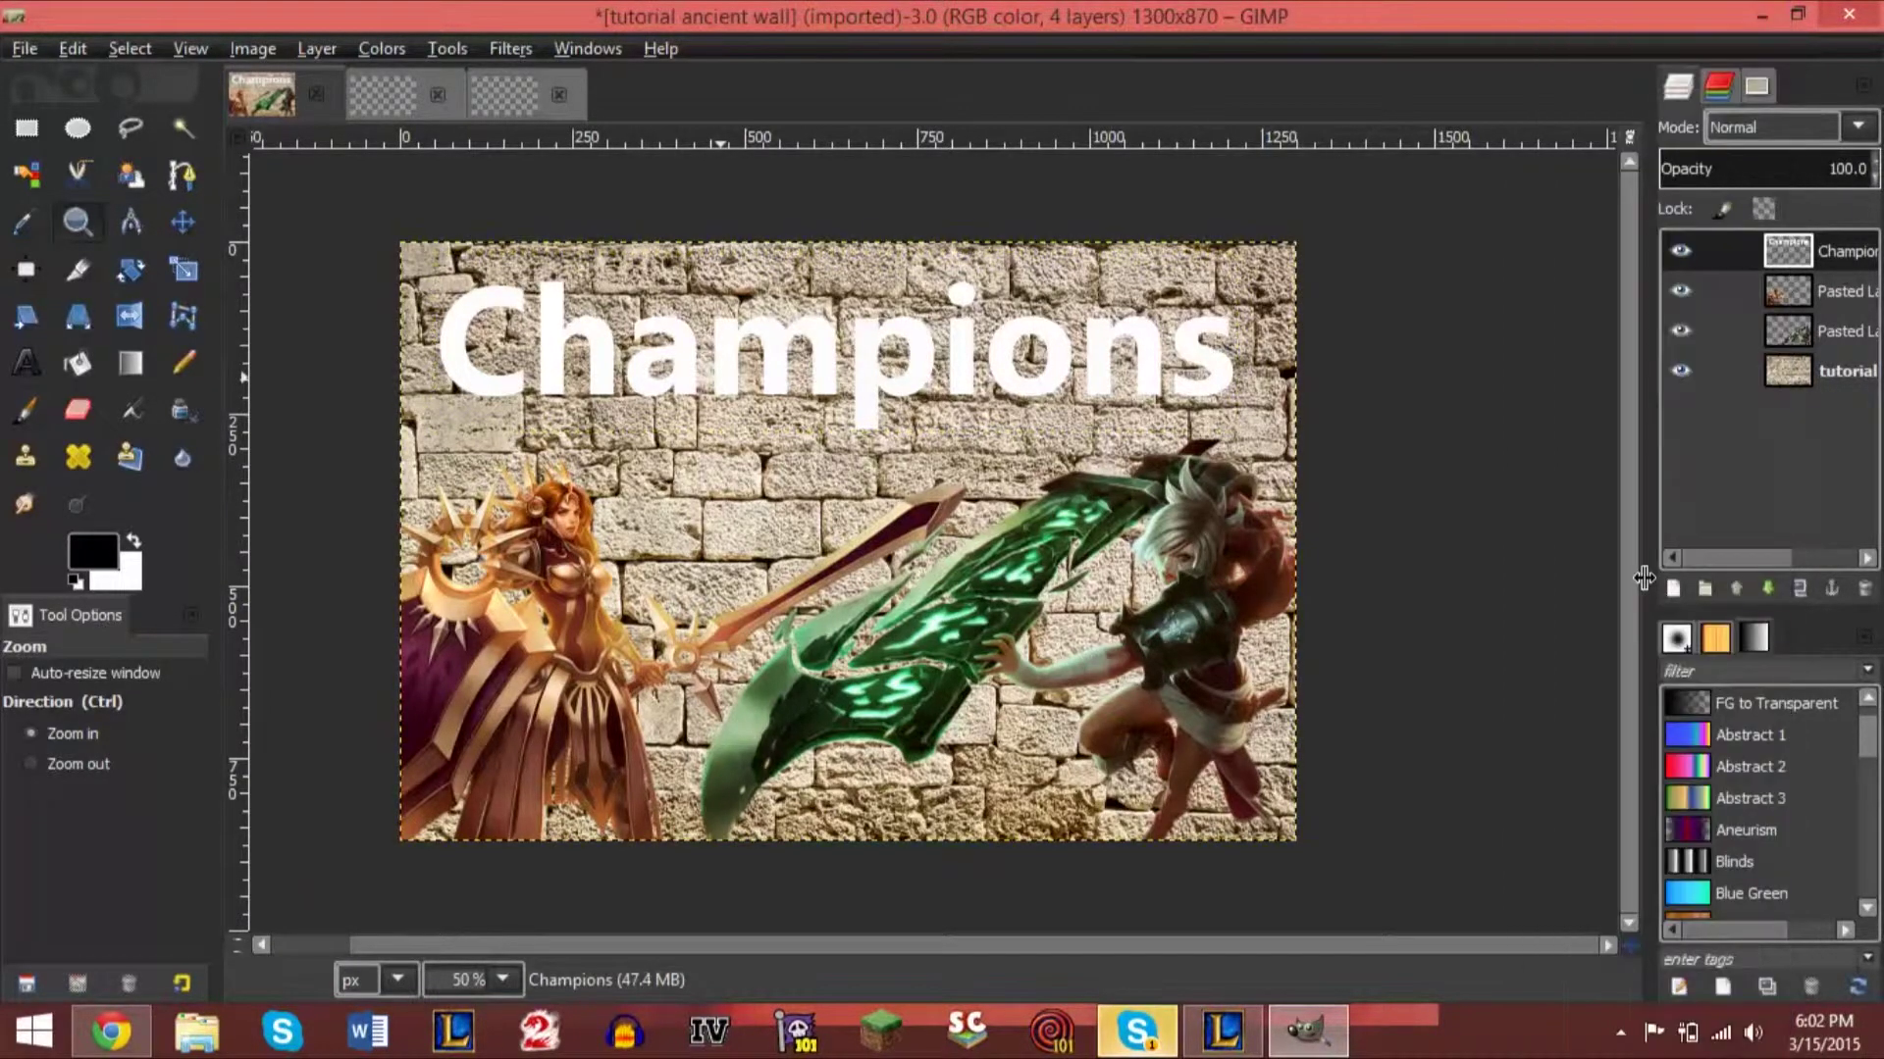
pyautogui.rightClick(1811, 286)
pyautogui.press('Escape')
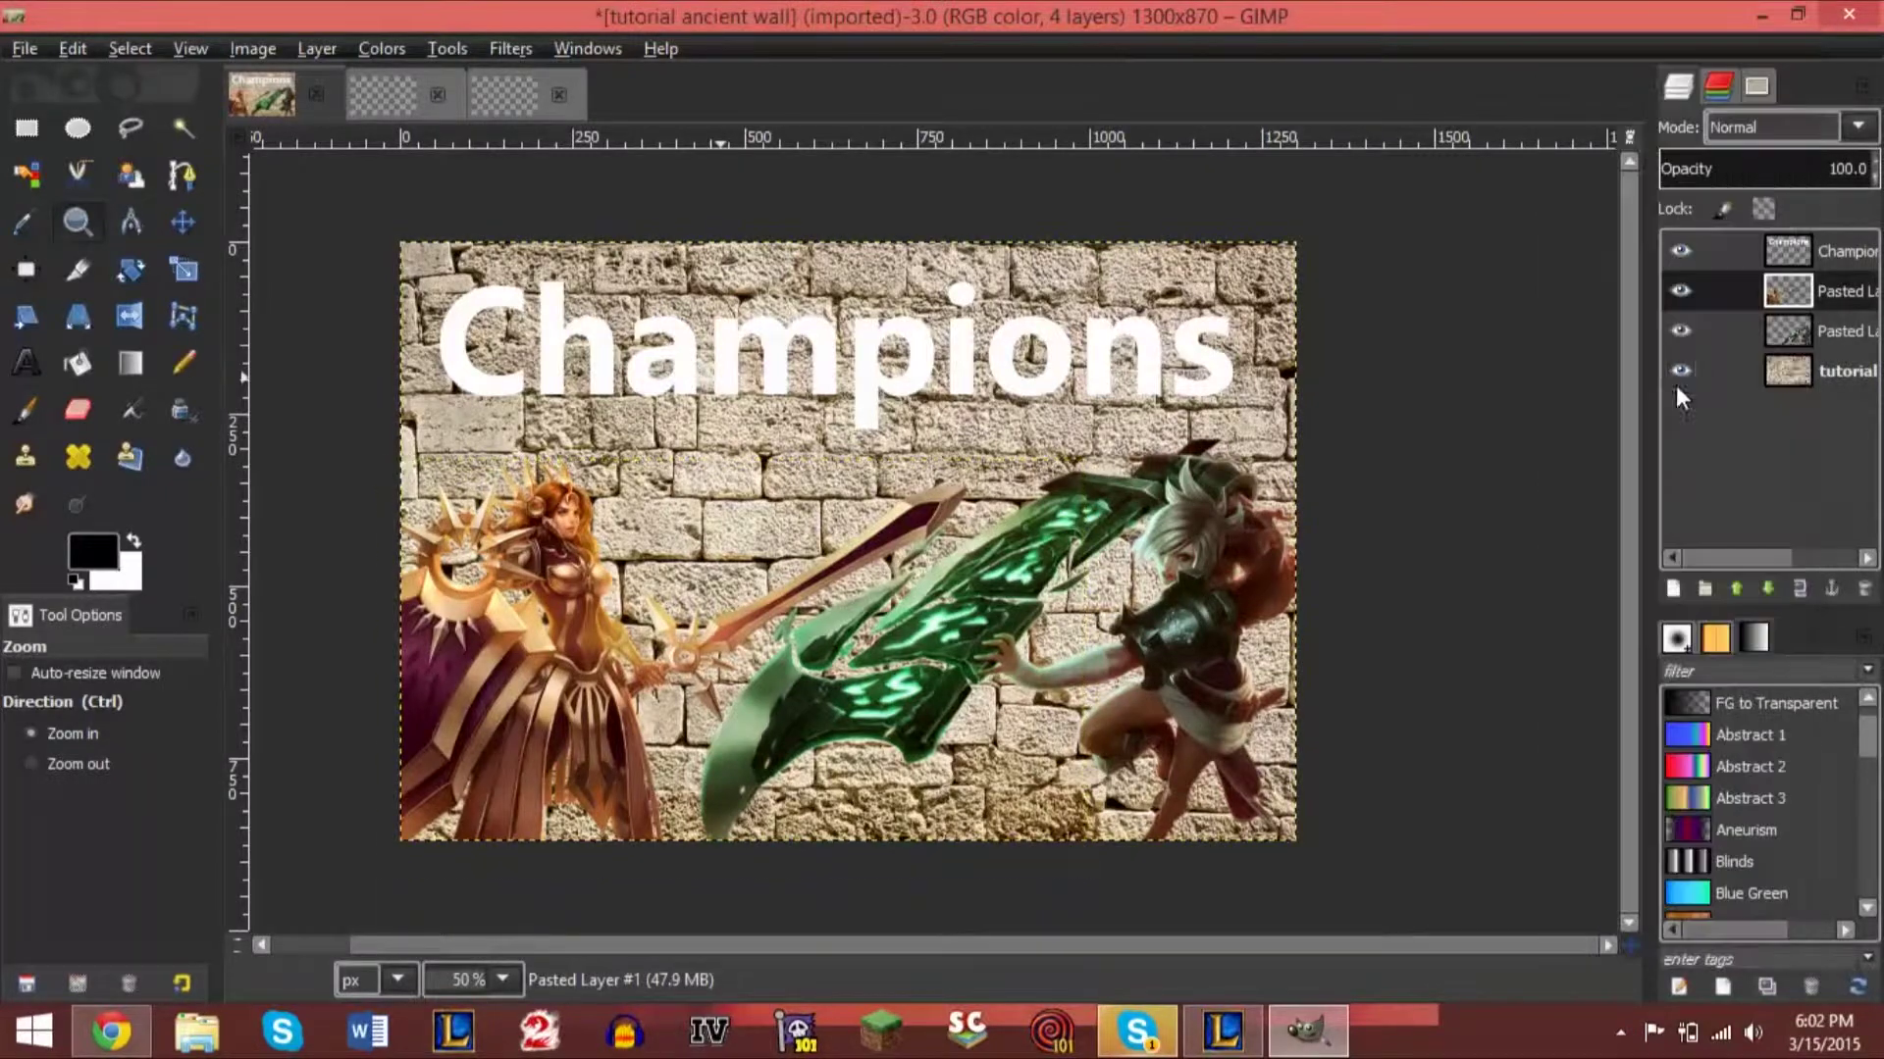
# Expand the Riven layer to the full image size and check the Leona and Champions layers' boundaries.
pyautogui.click(1821, 327)
pyautogui.rightClick(1821, 328)
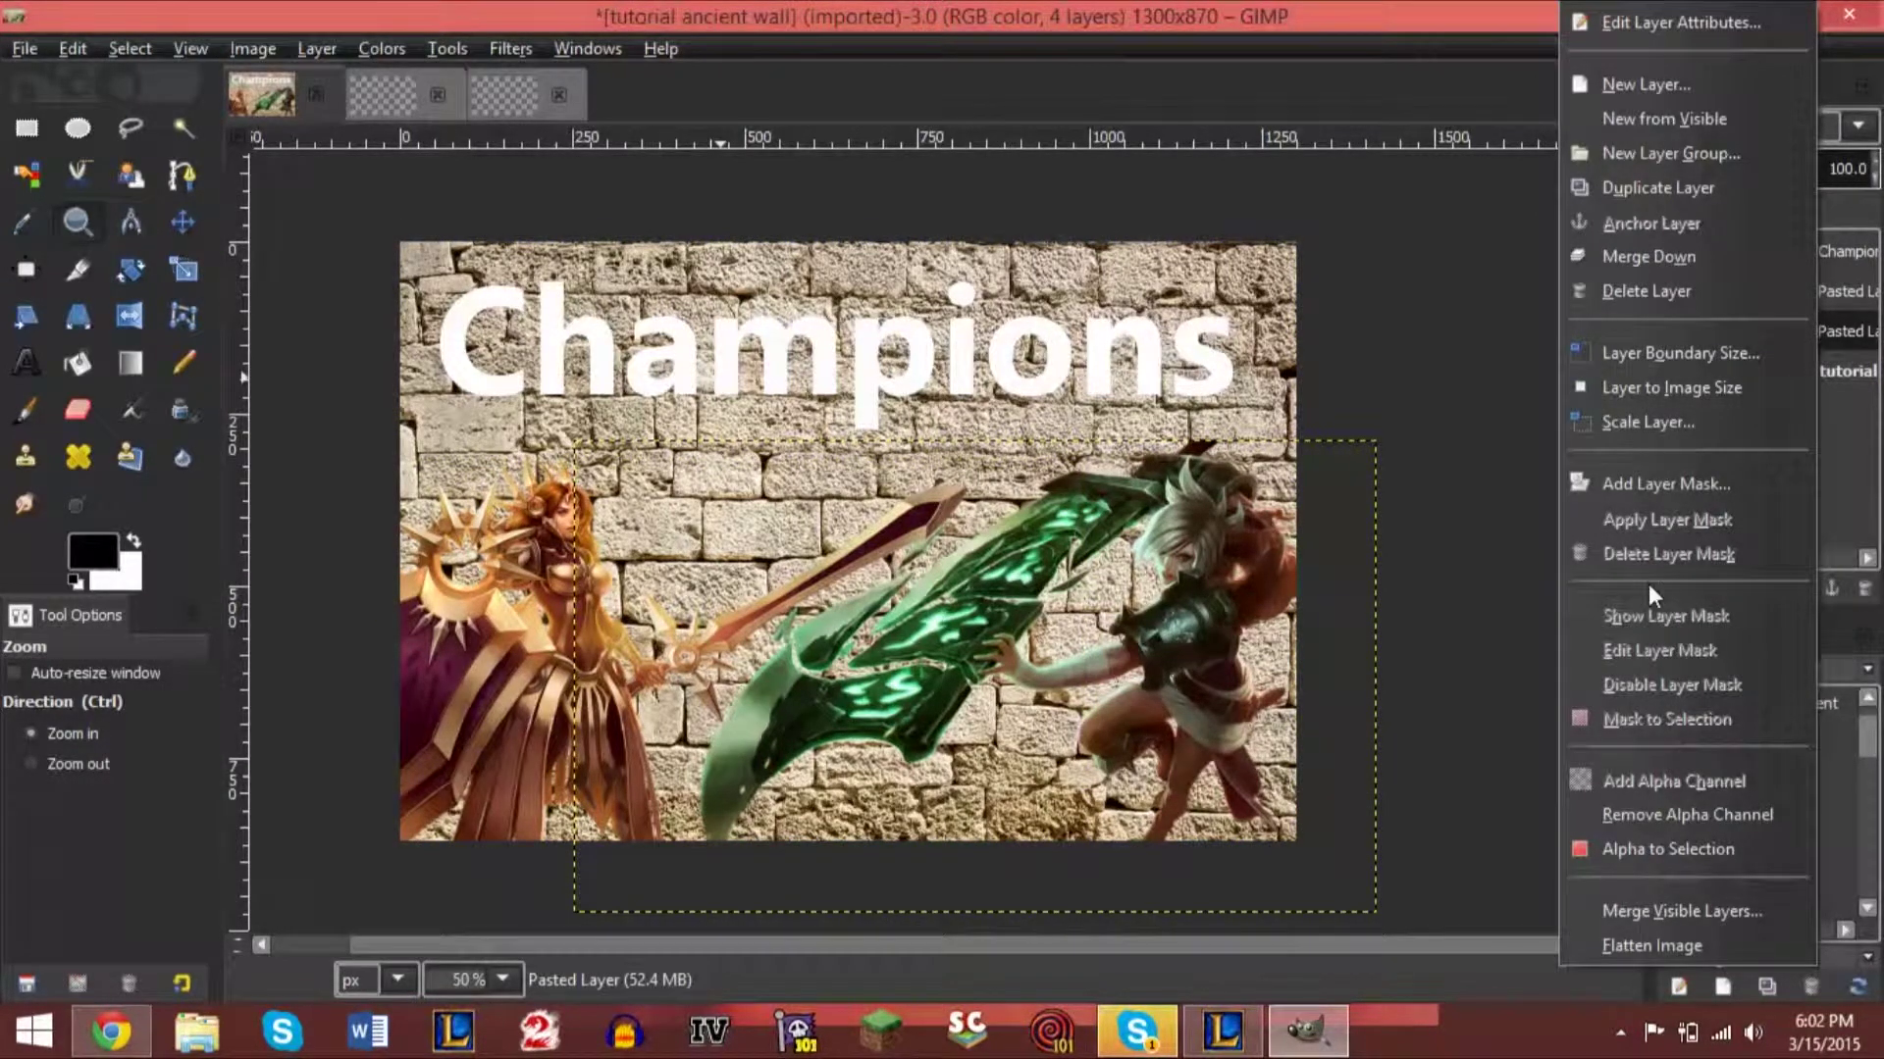
pyautogui.click(1642, 386)
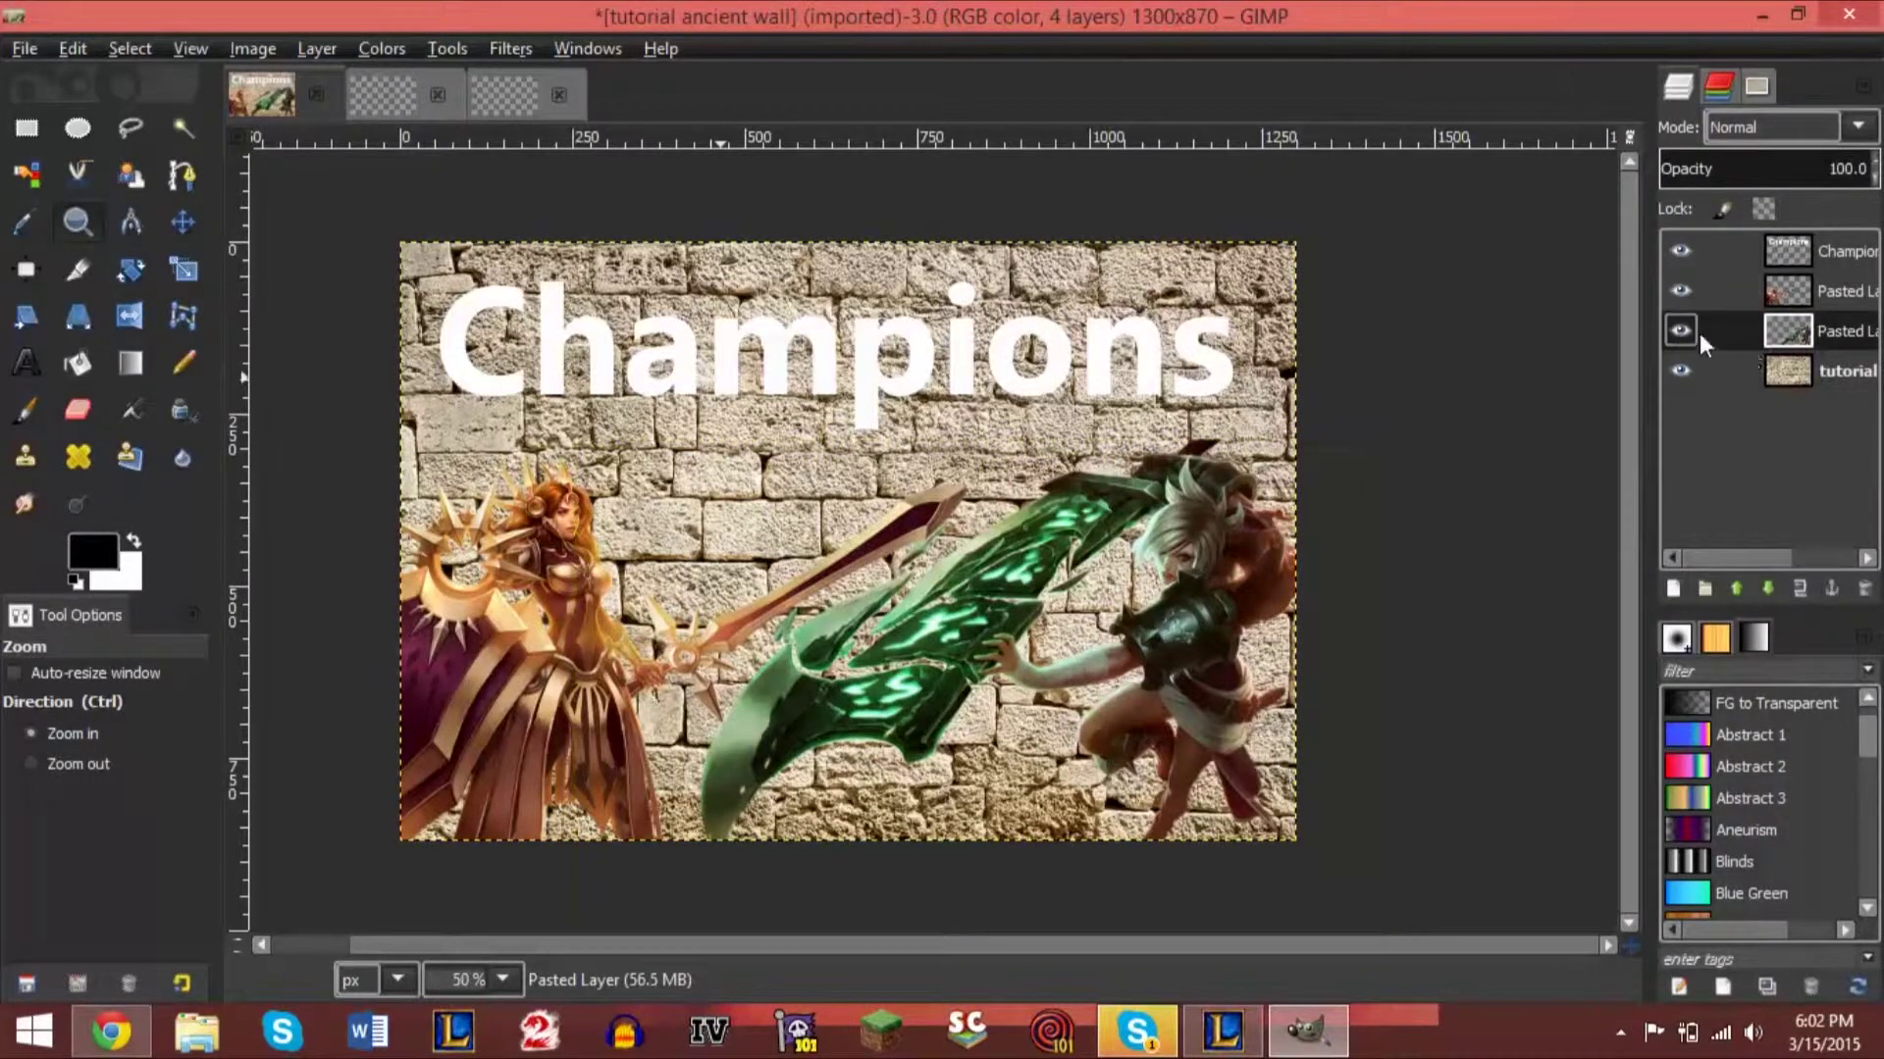
pyautogui.click(1787, 297)
pyautogui.click(1799, 261)
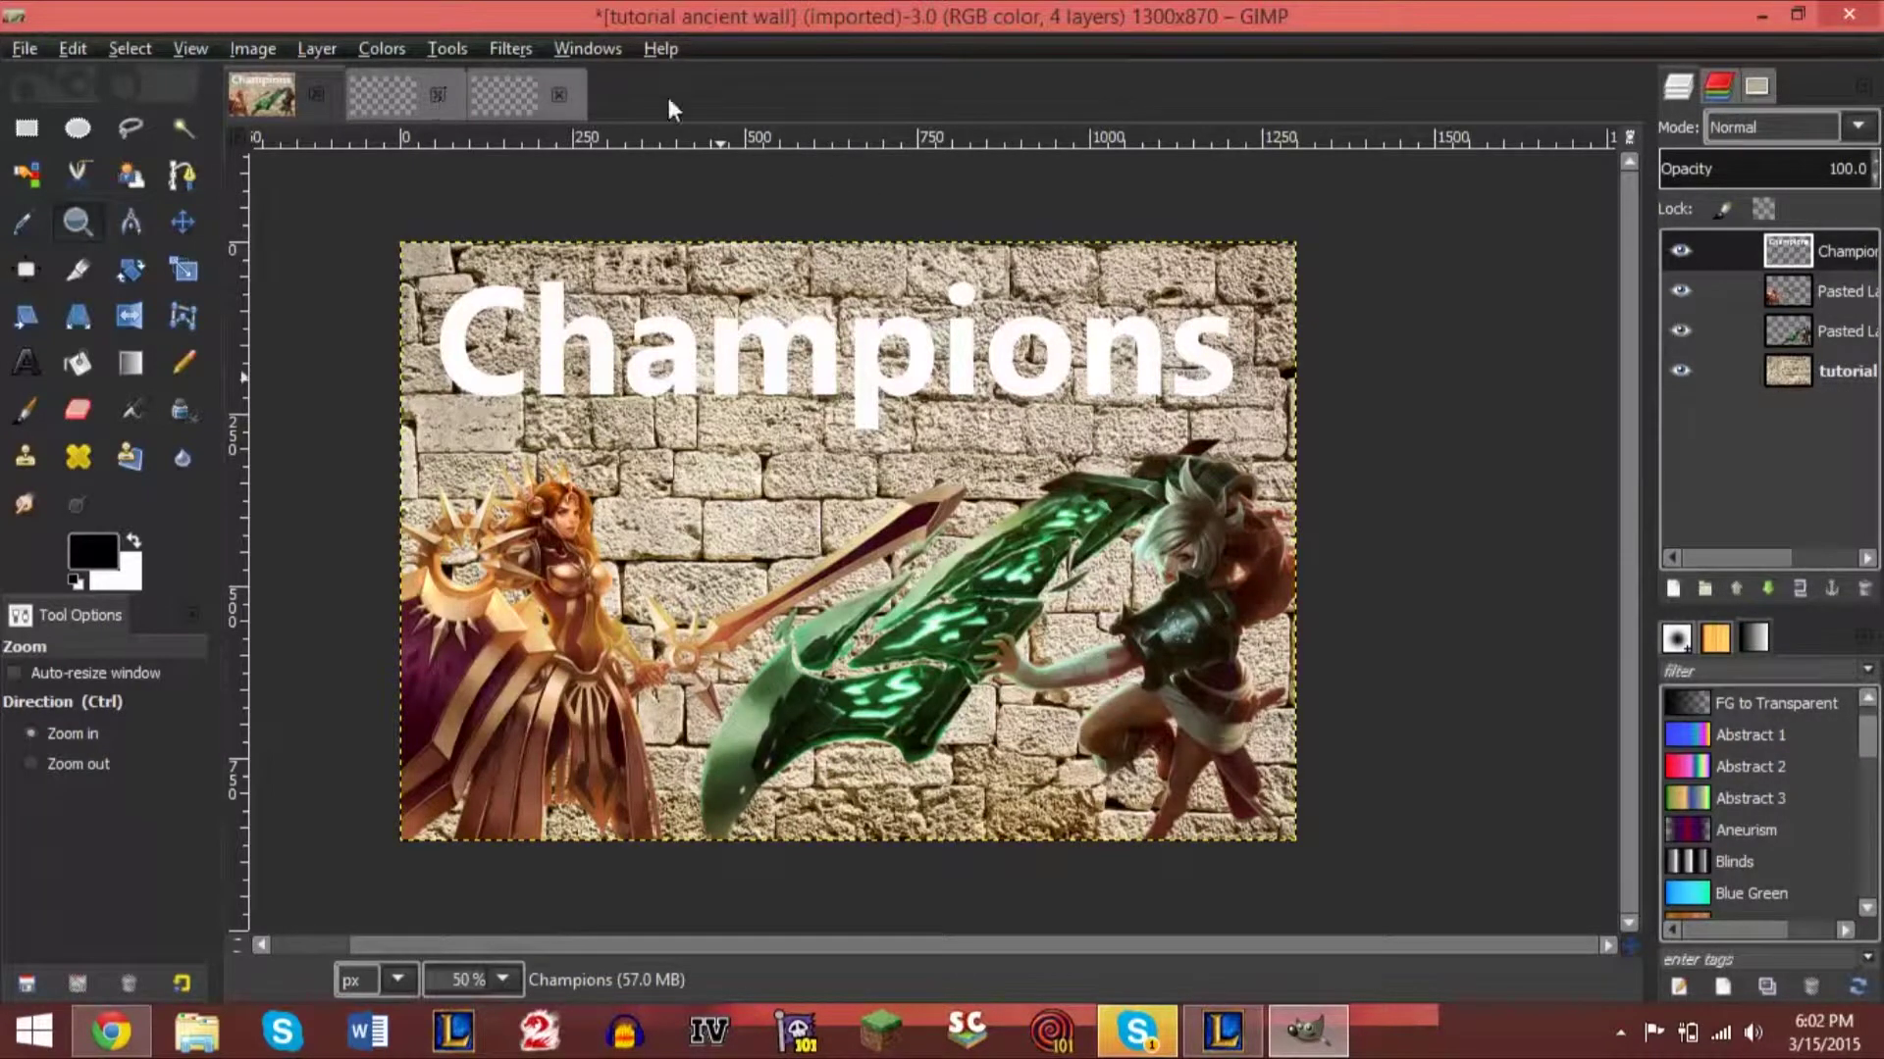
# Close the two source render images without saving, keeping only the wall composition open.
pyautogui.click(558, 94)
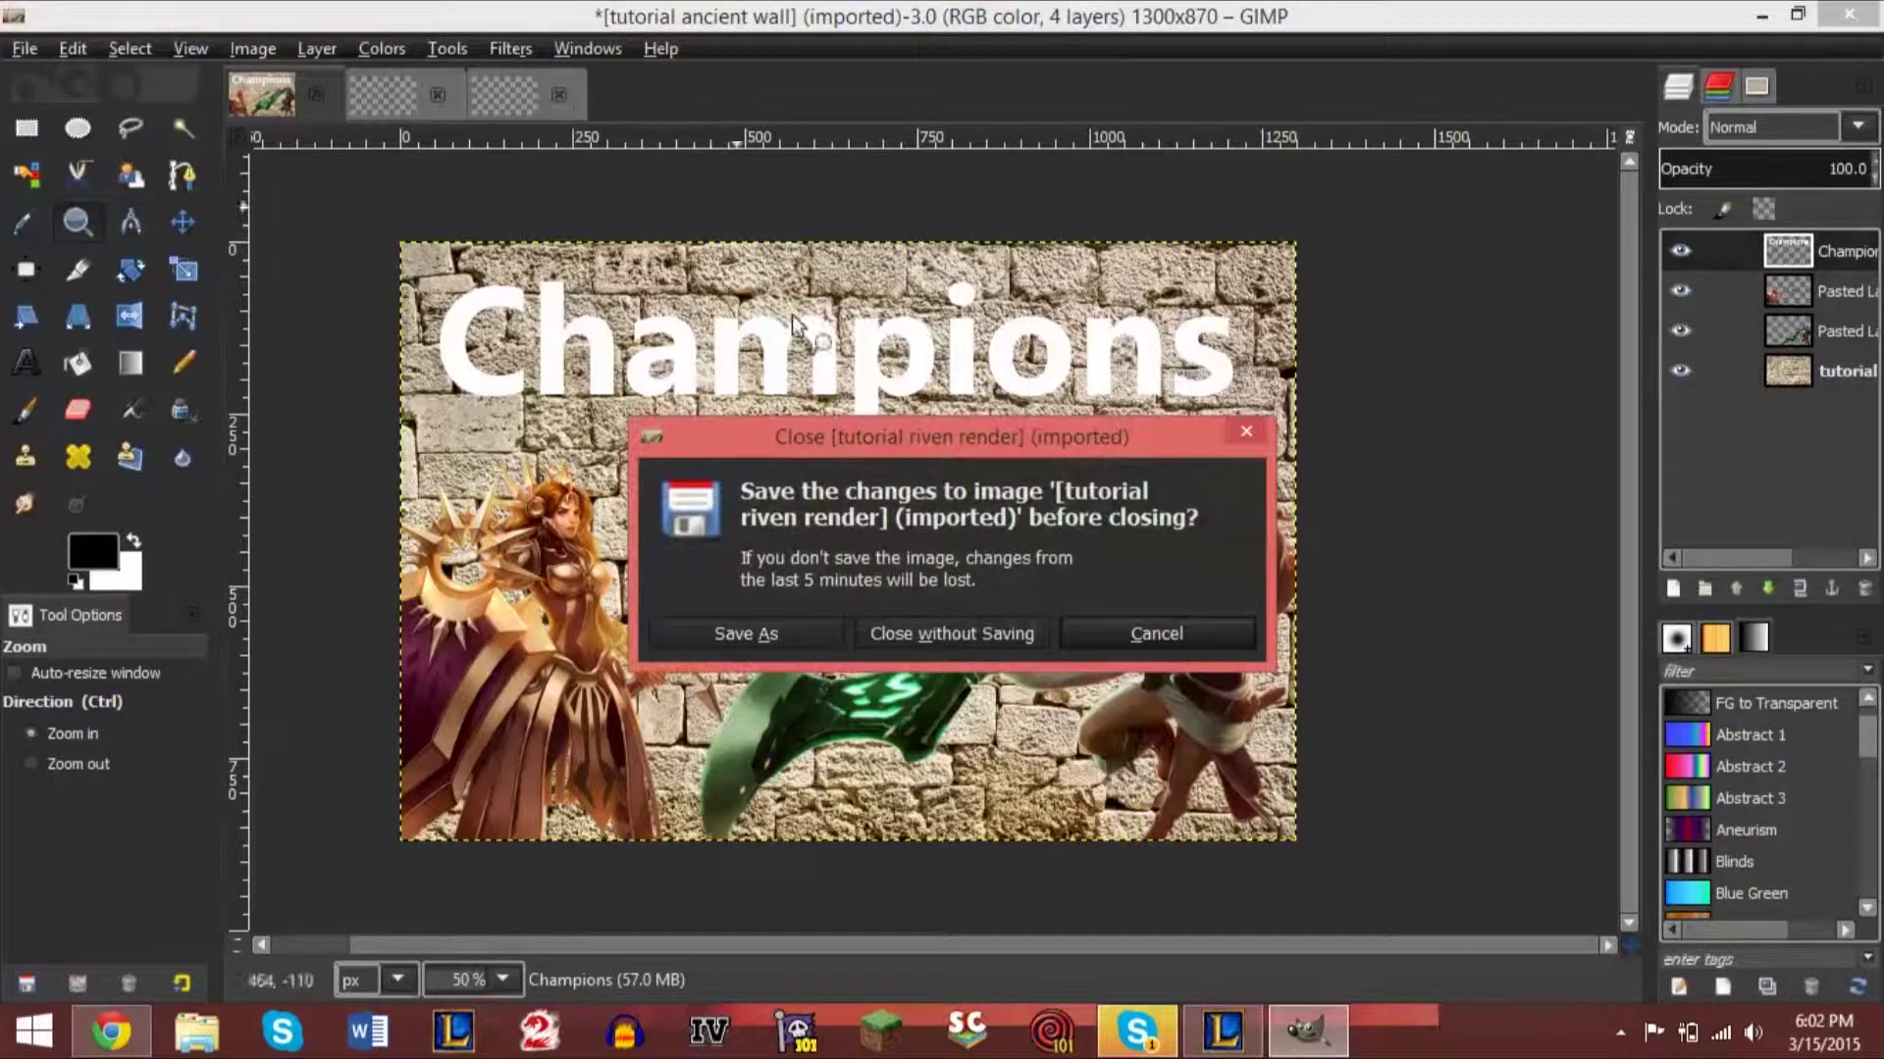
pyautogui.click(952, 635)
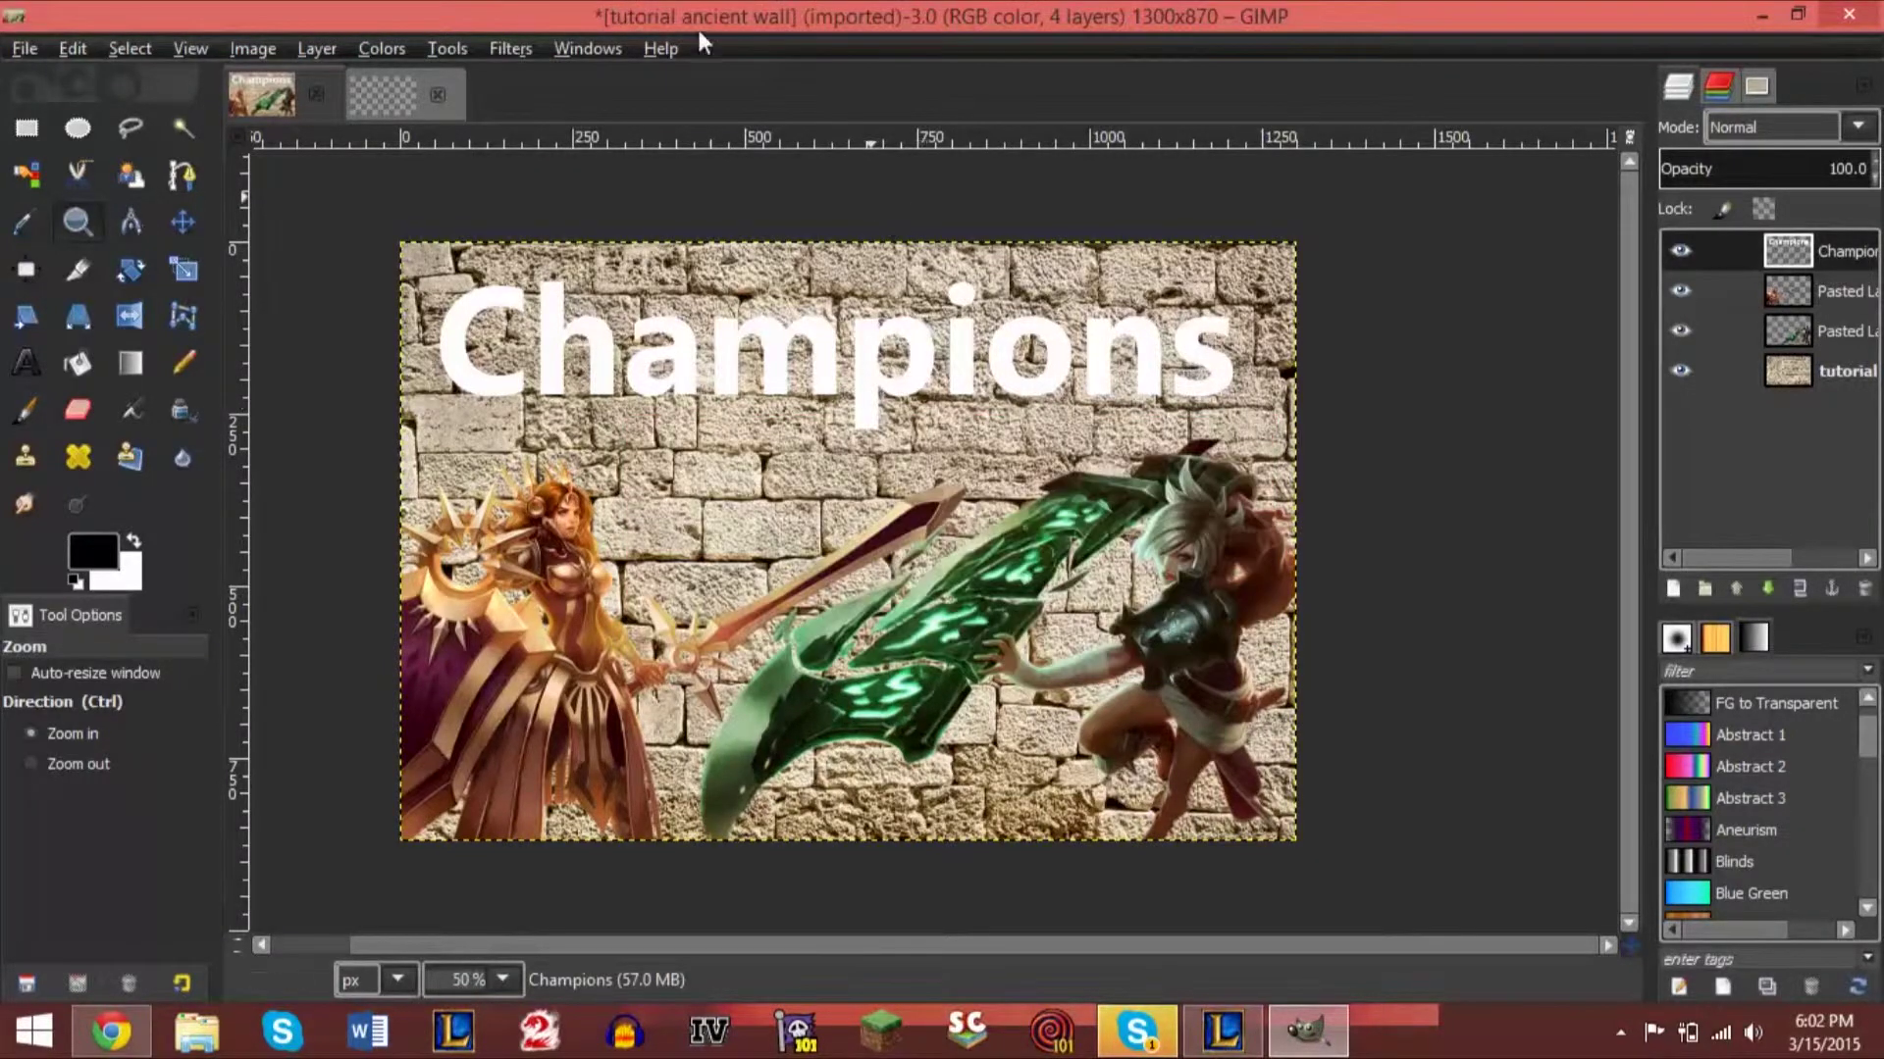
pyautogui.click(440, 95)
pyautogui.click(909, 620)
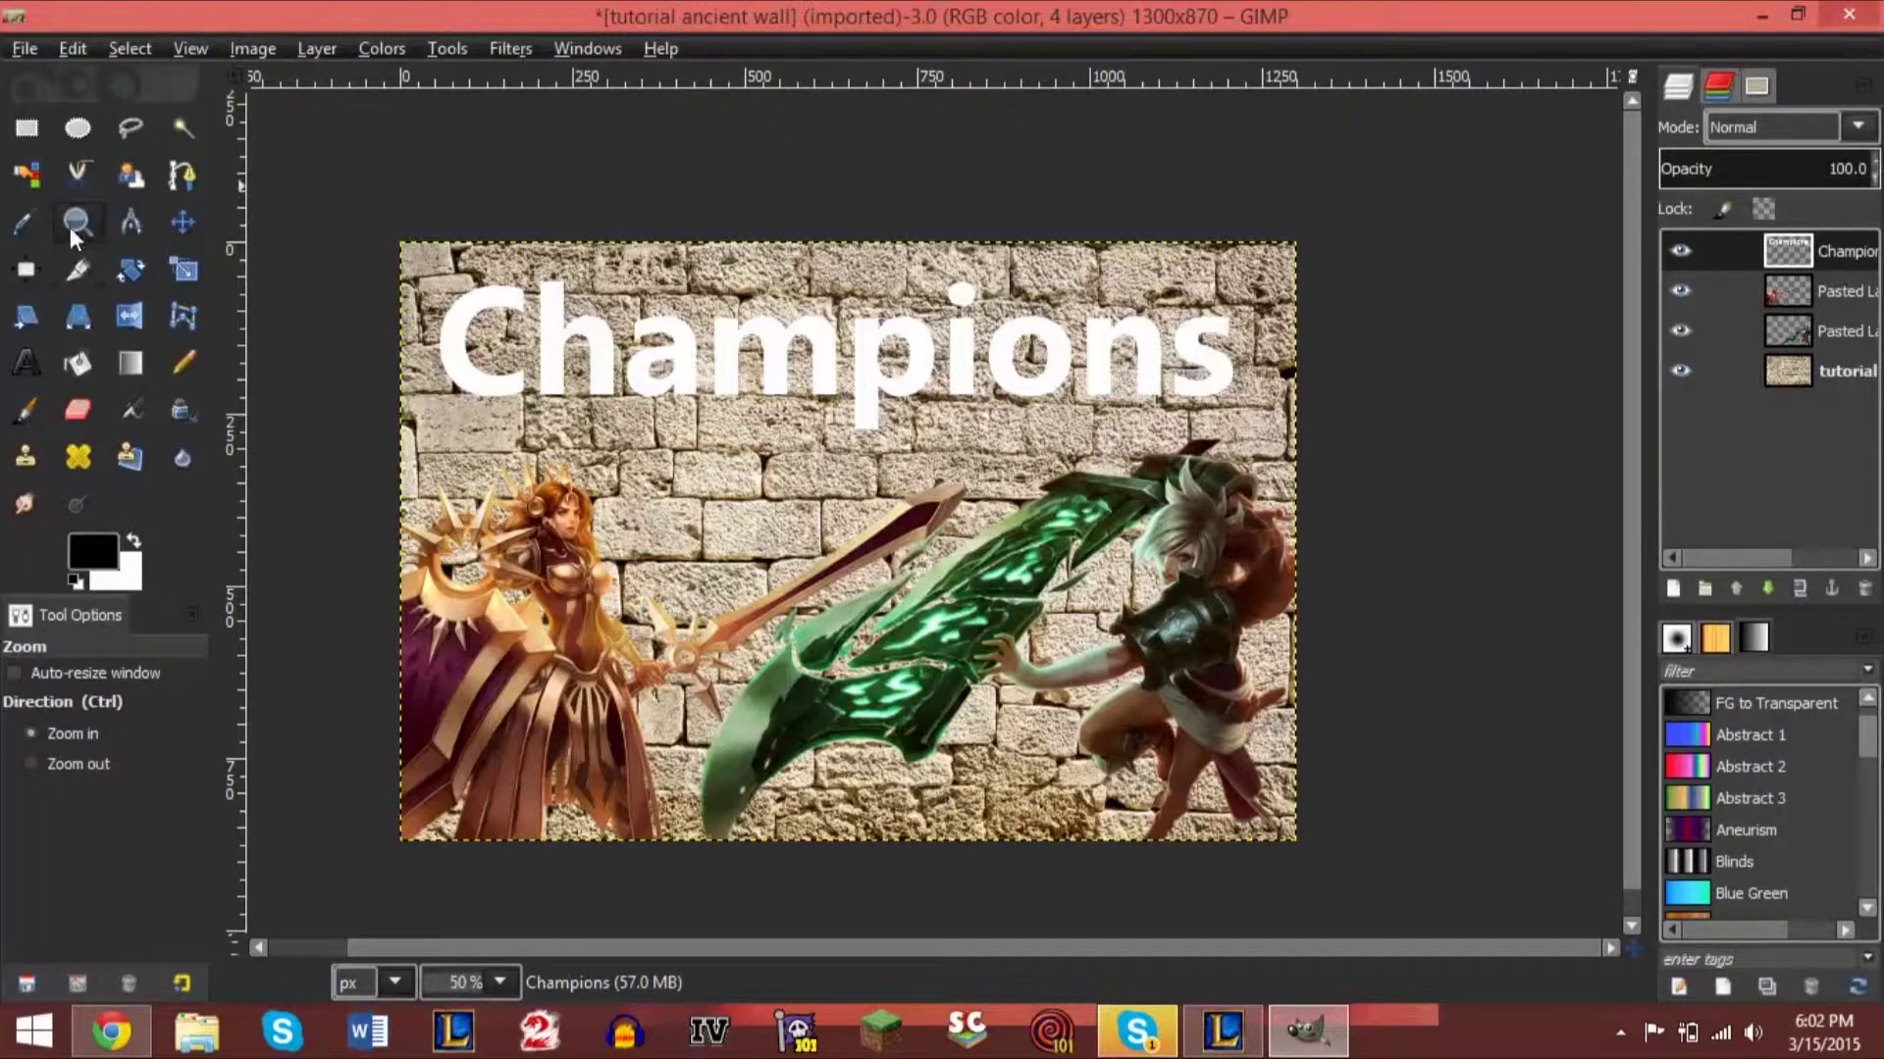
# Open the Bump Map filter for the Champions text layer and enlarge its dialog to get a bigger preview.
pyautogui.moveTo(378, 226); pyautogui.dragTo(1323, 849)
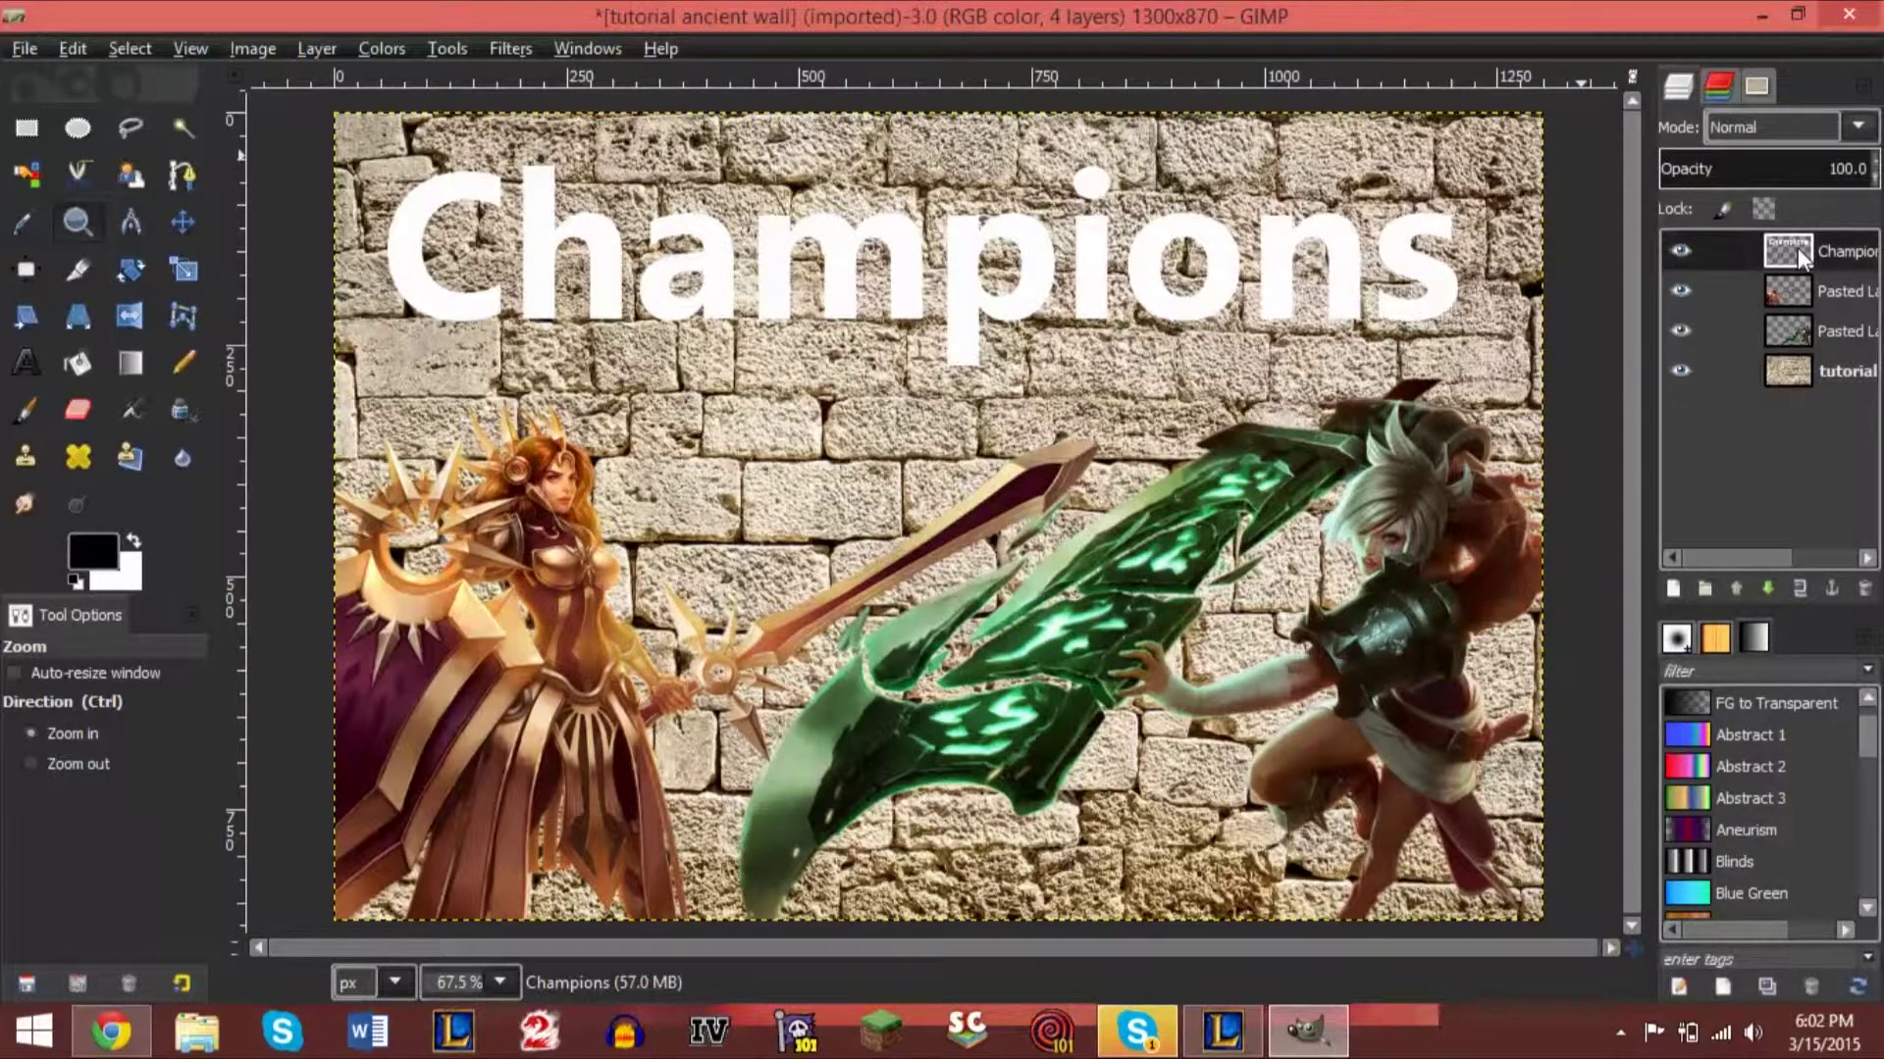
pyautogui.click(515, 50)
pyautogui.moveTo(622, 563)
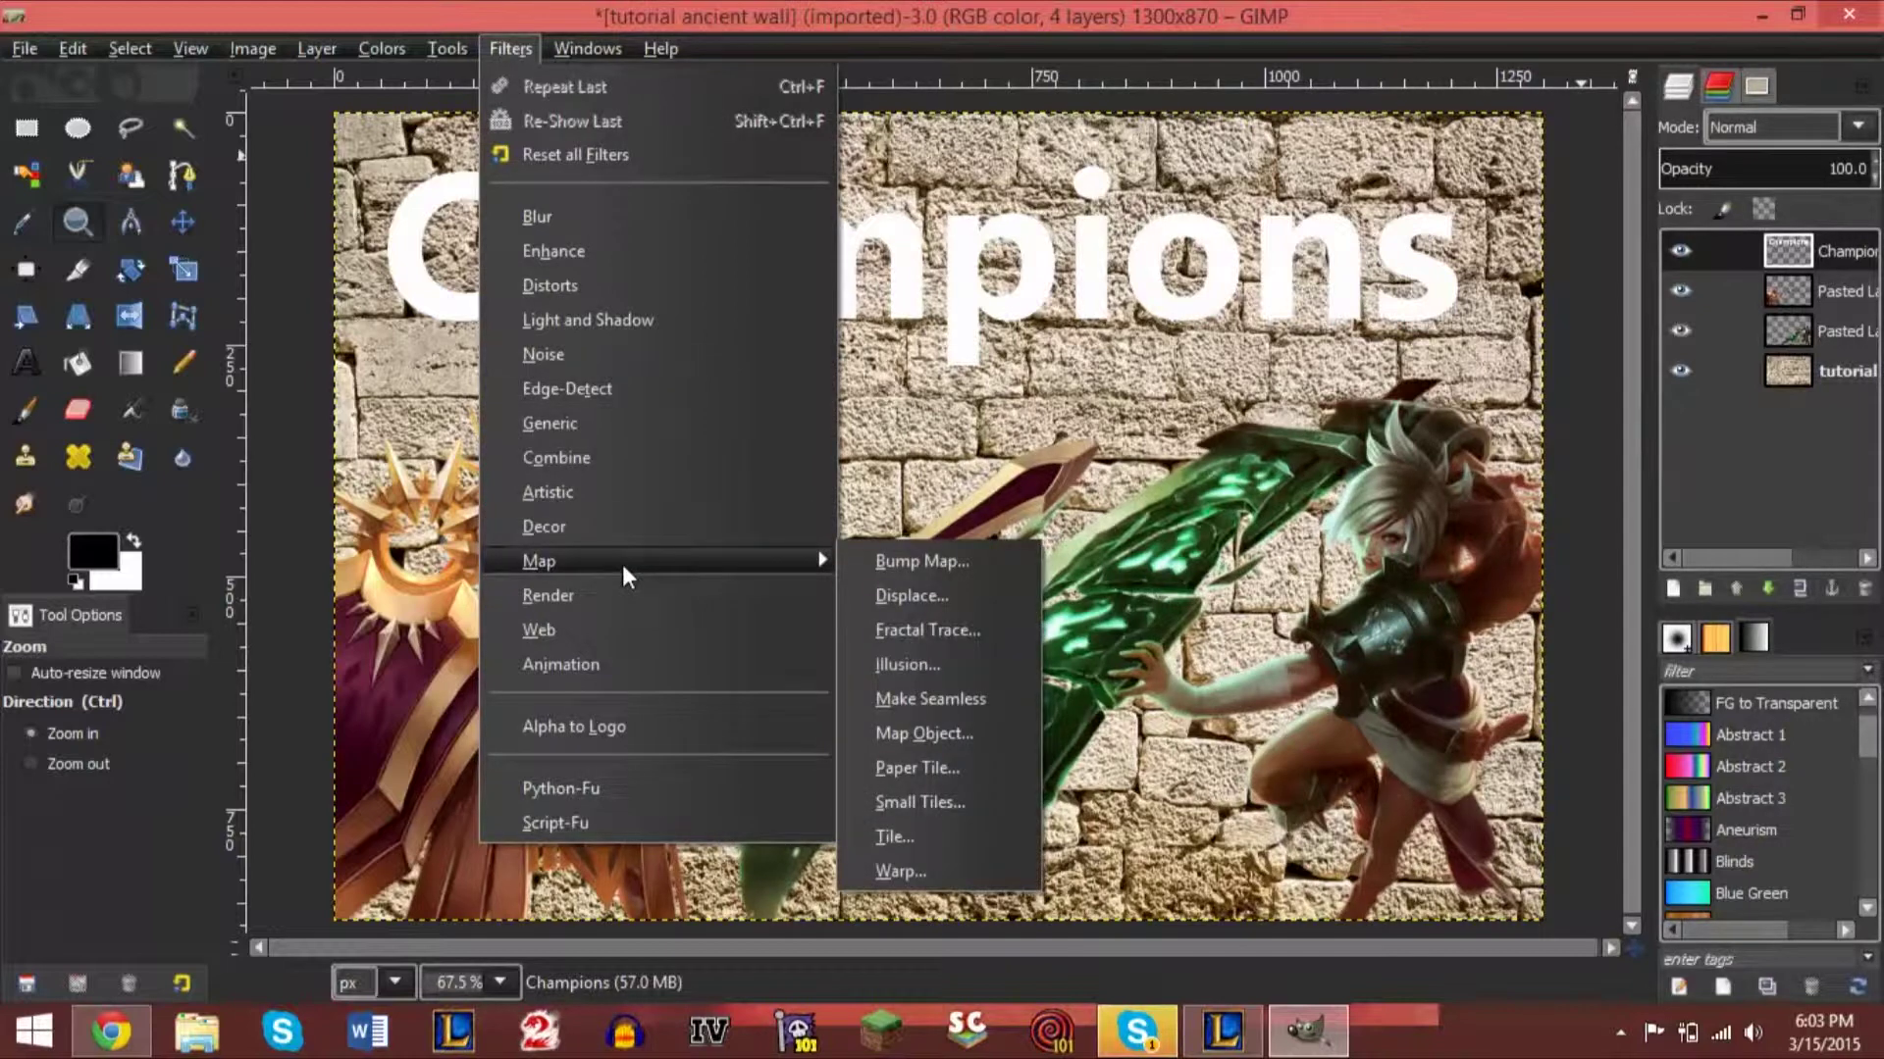
pyautogui.click(877, 561)
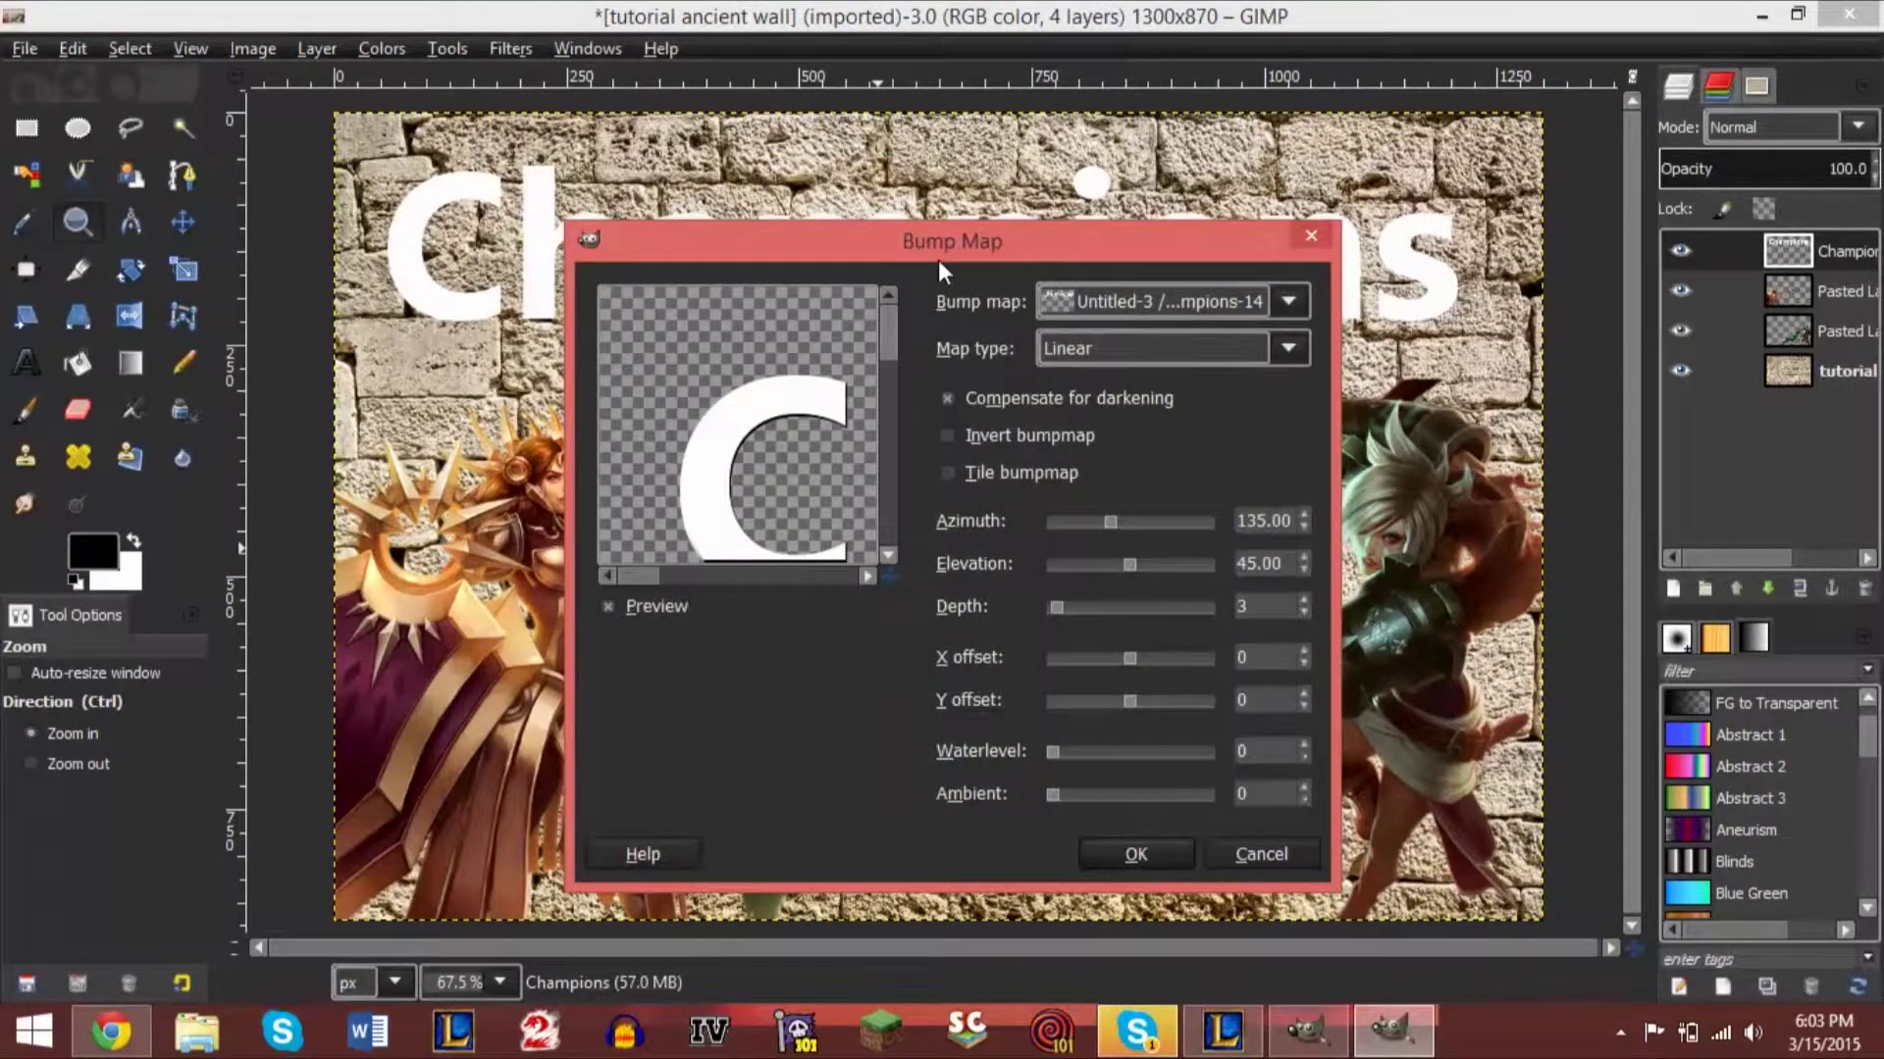
pyautogui.moveTo(938, 261); pyautogui.dragTo(903, 244)
pyautogui.moveTo(854, 556); pyautogui.dragTo(790, 474)
pyautogui.moveTo(852, 557); pyautogui.dragTo(757, 479)
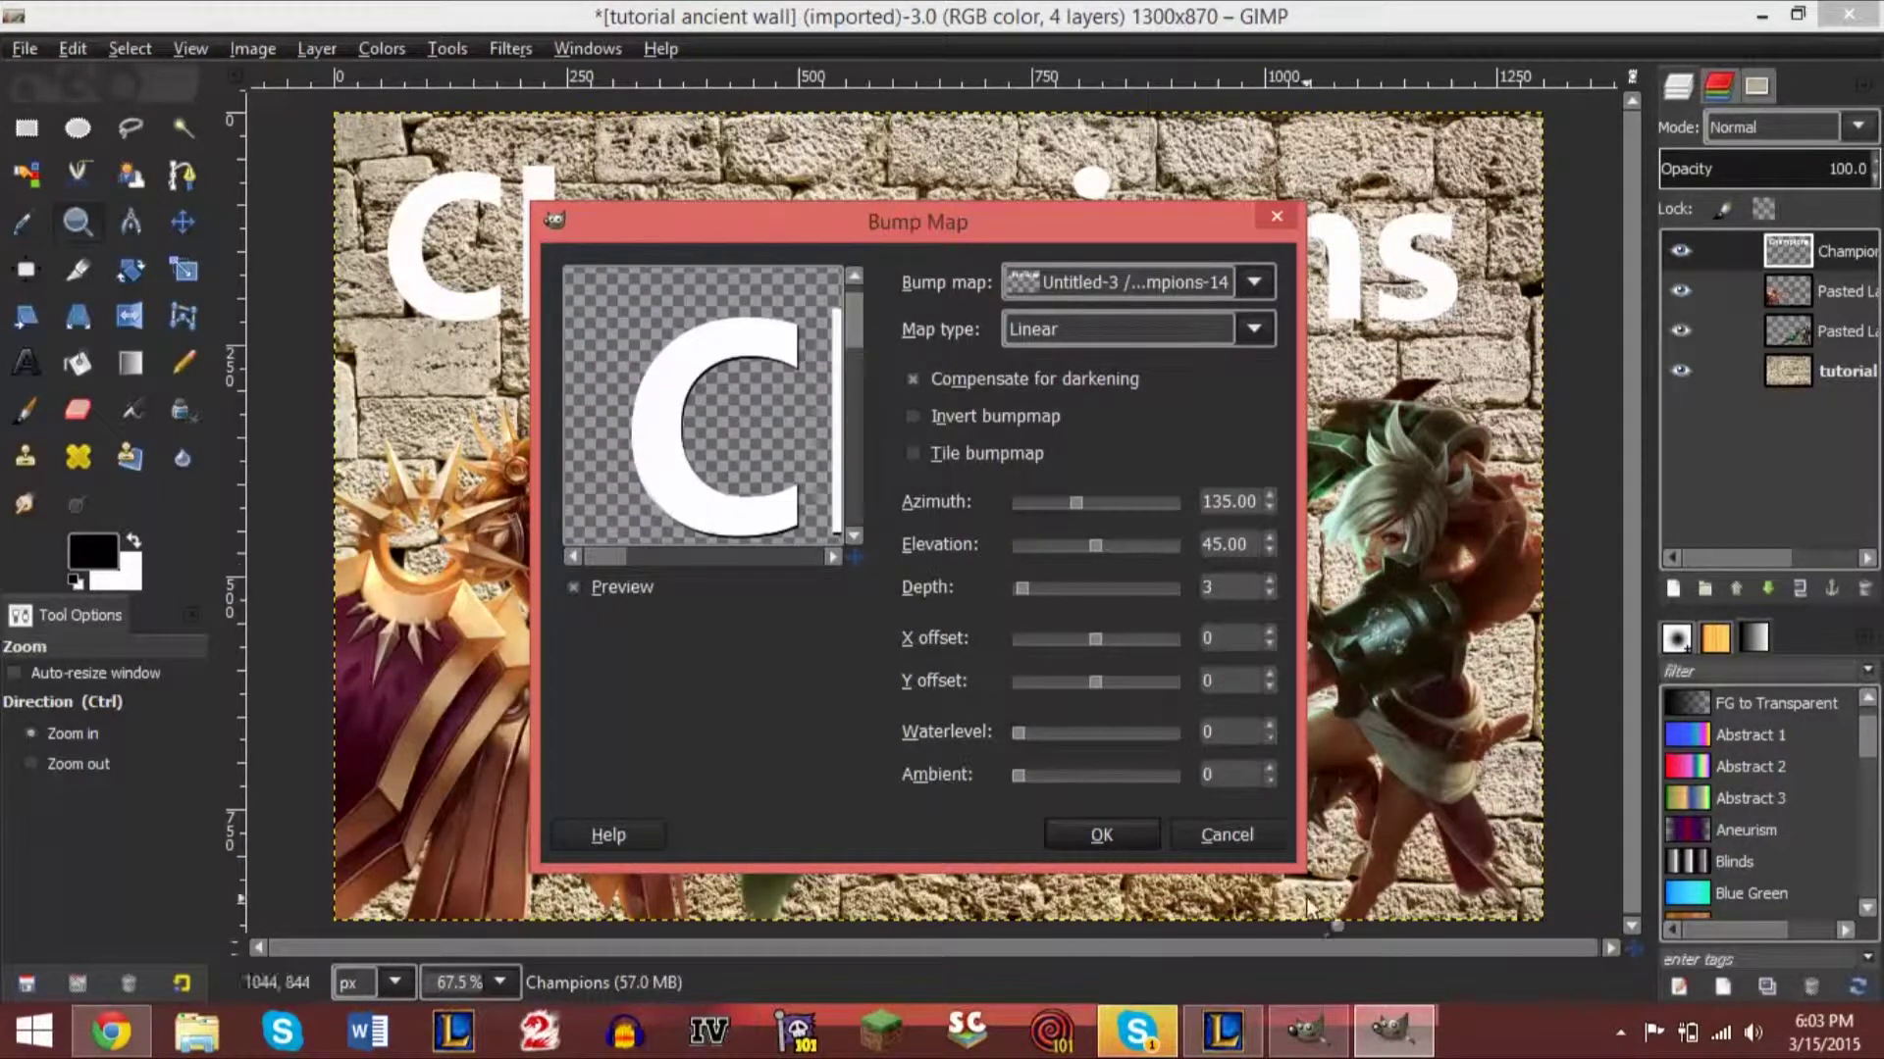
pyautogui.moveTo(1297, 873); pyautogui.dragTo(1668, 981)
pyautogui.moveTo(971, 240); pyautogui.dragTo(529, 83)
pyautogui.moveTo(1227, 830); pyautogui.dragTo(1801, 959)
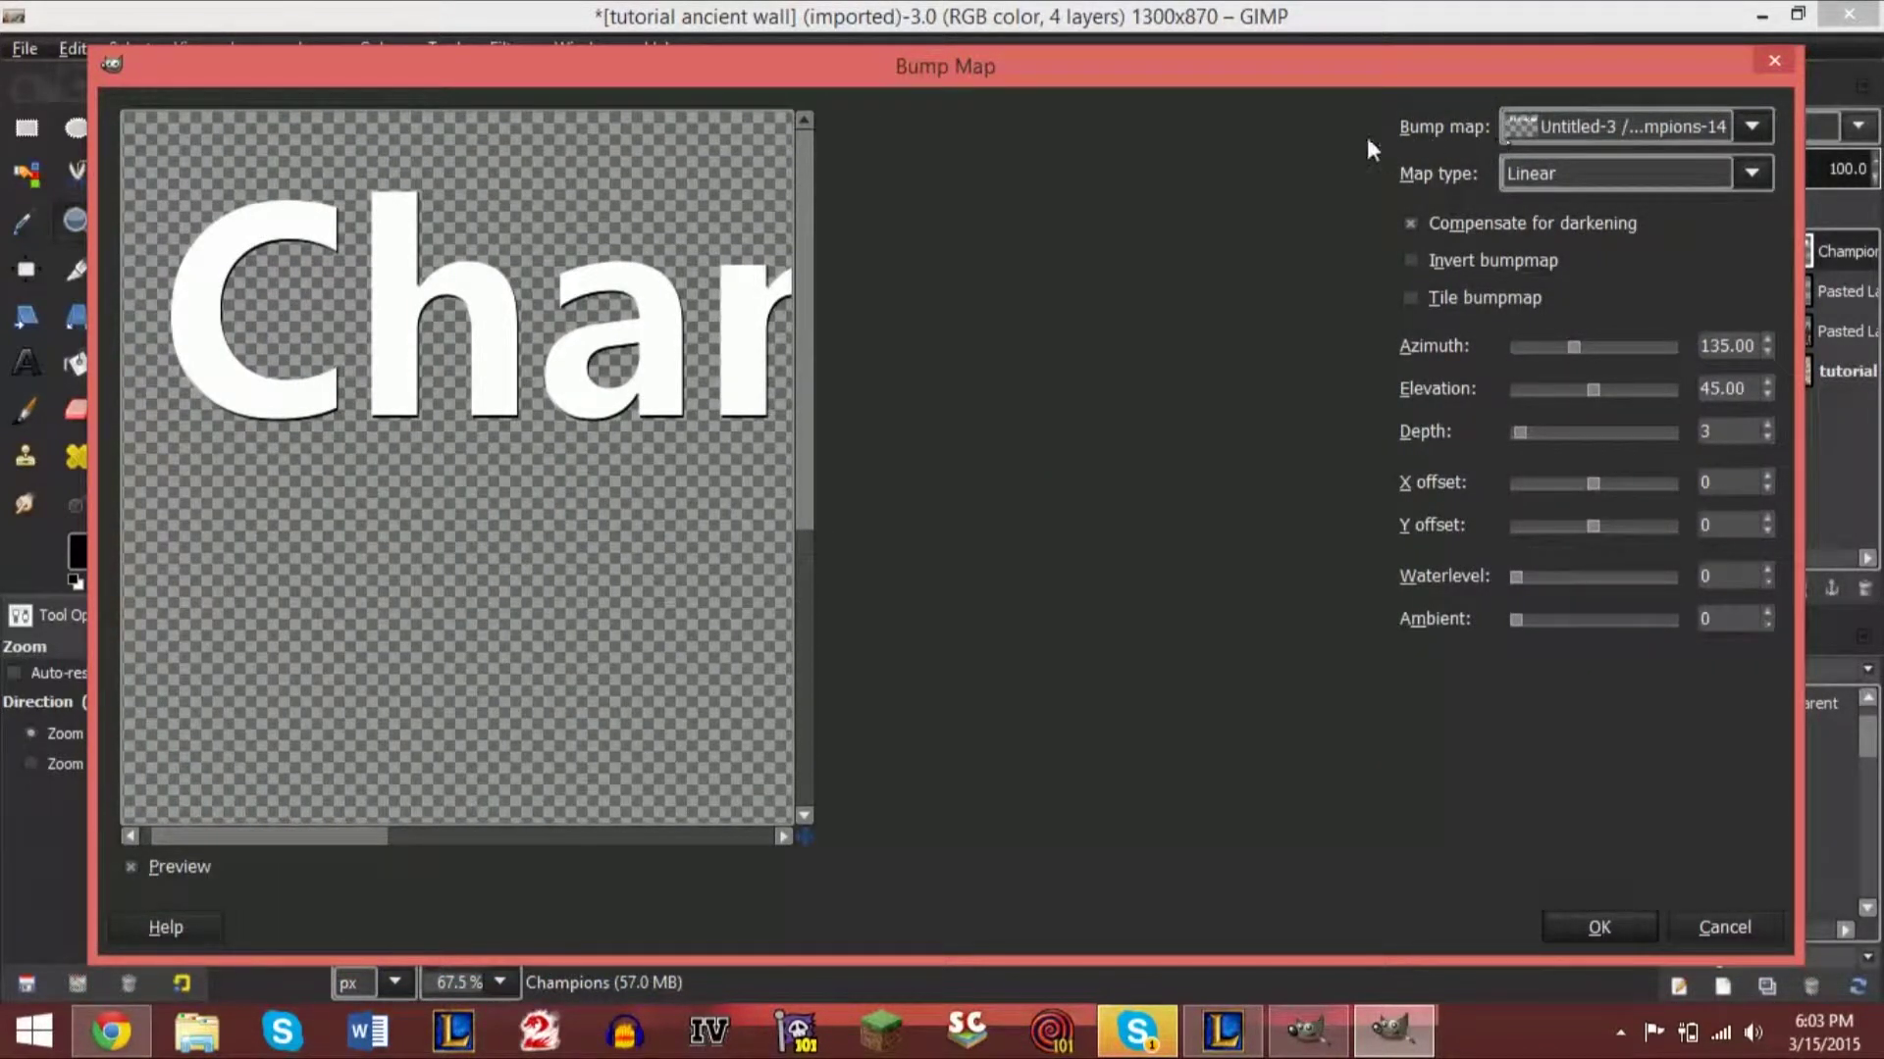
# Choose the ancient wall layer as the bump map source and review the textured letters in the preview.
pyautogui.click(1558, 126)
pyautogui.click(1558, 126)
pyautogui.click(1558, 132)
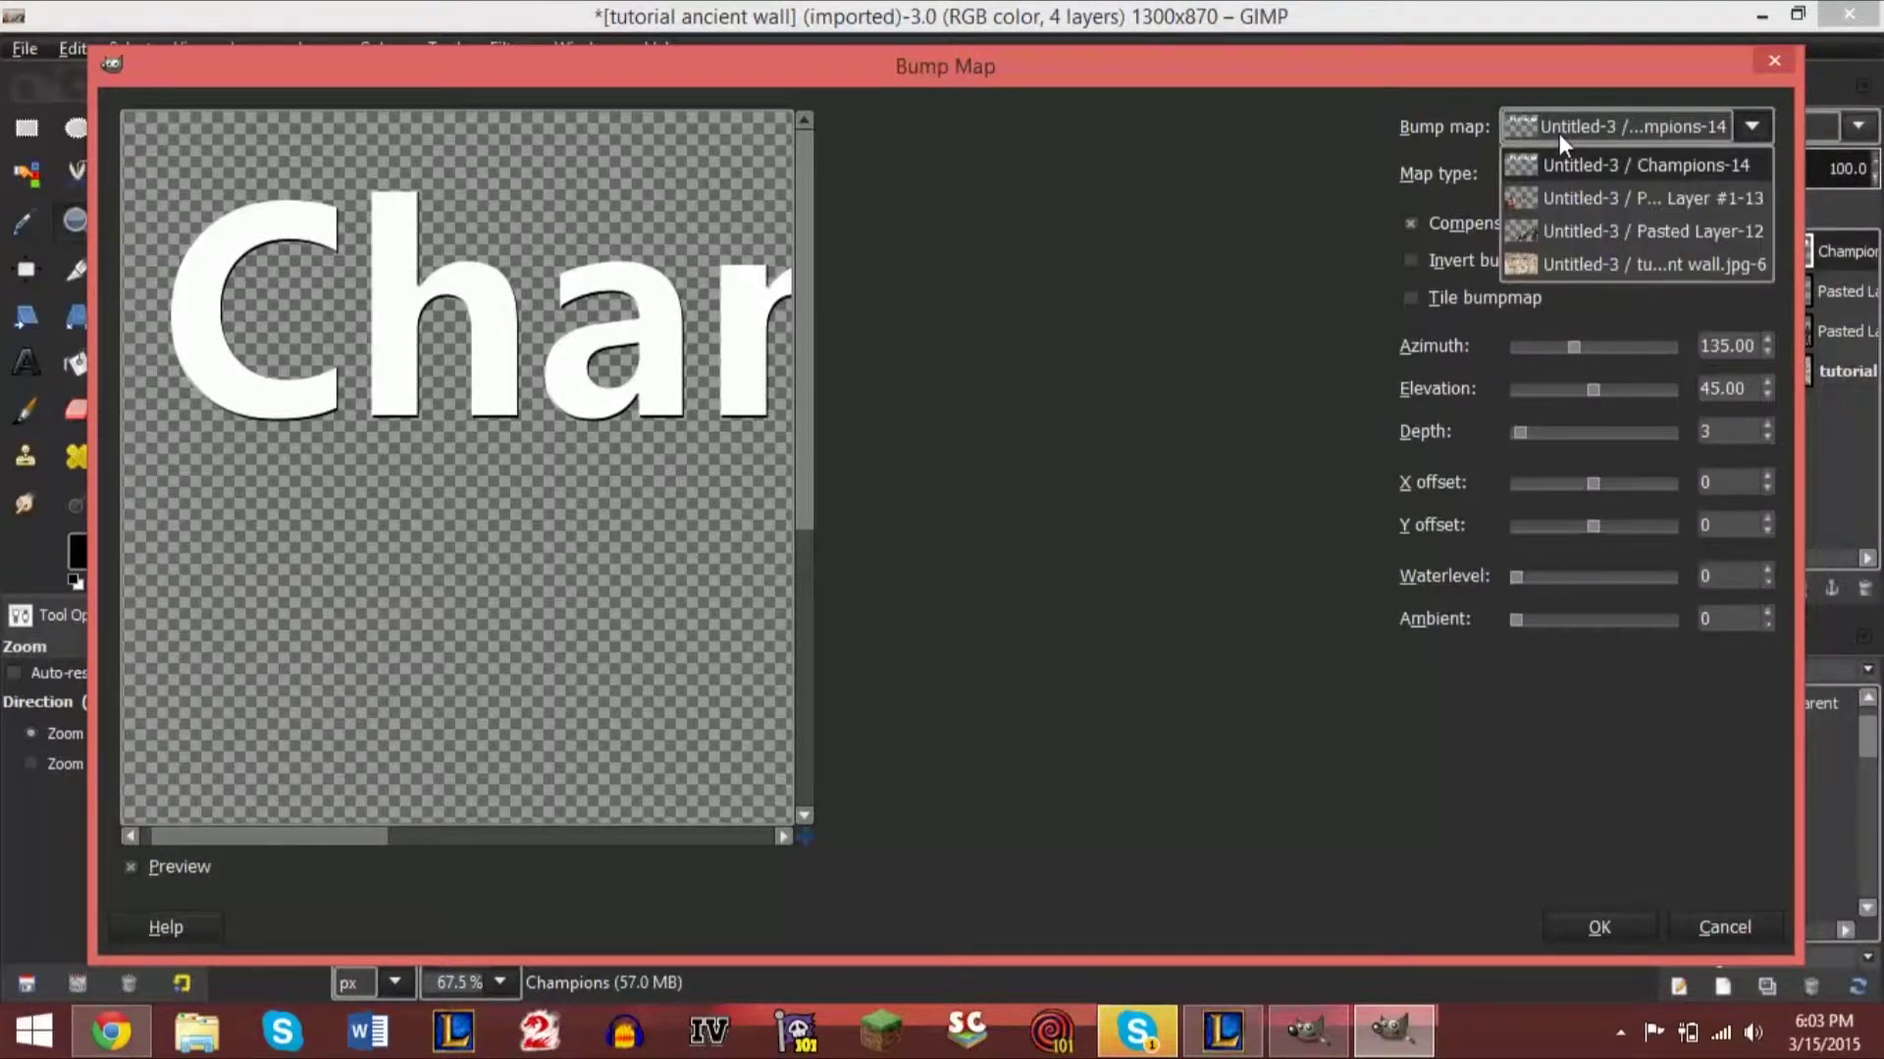
pyautogui.click(1578, 262)
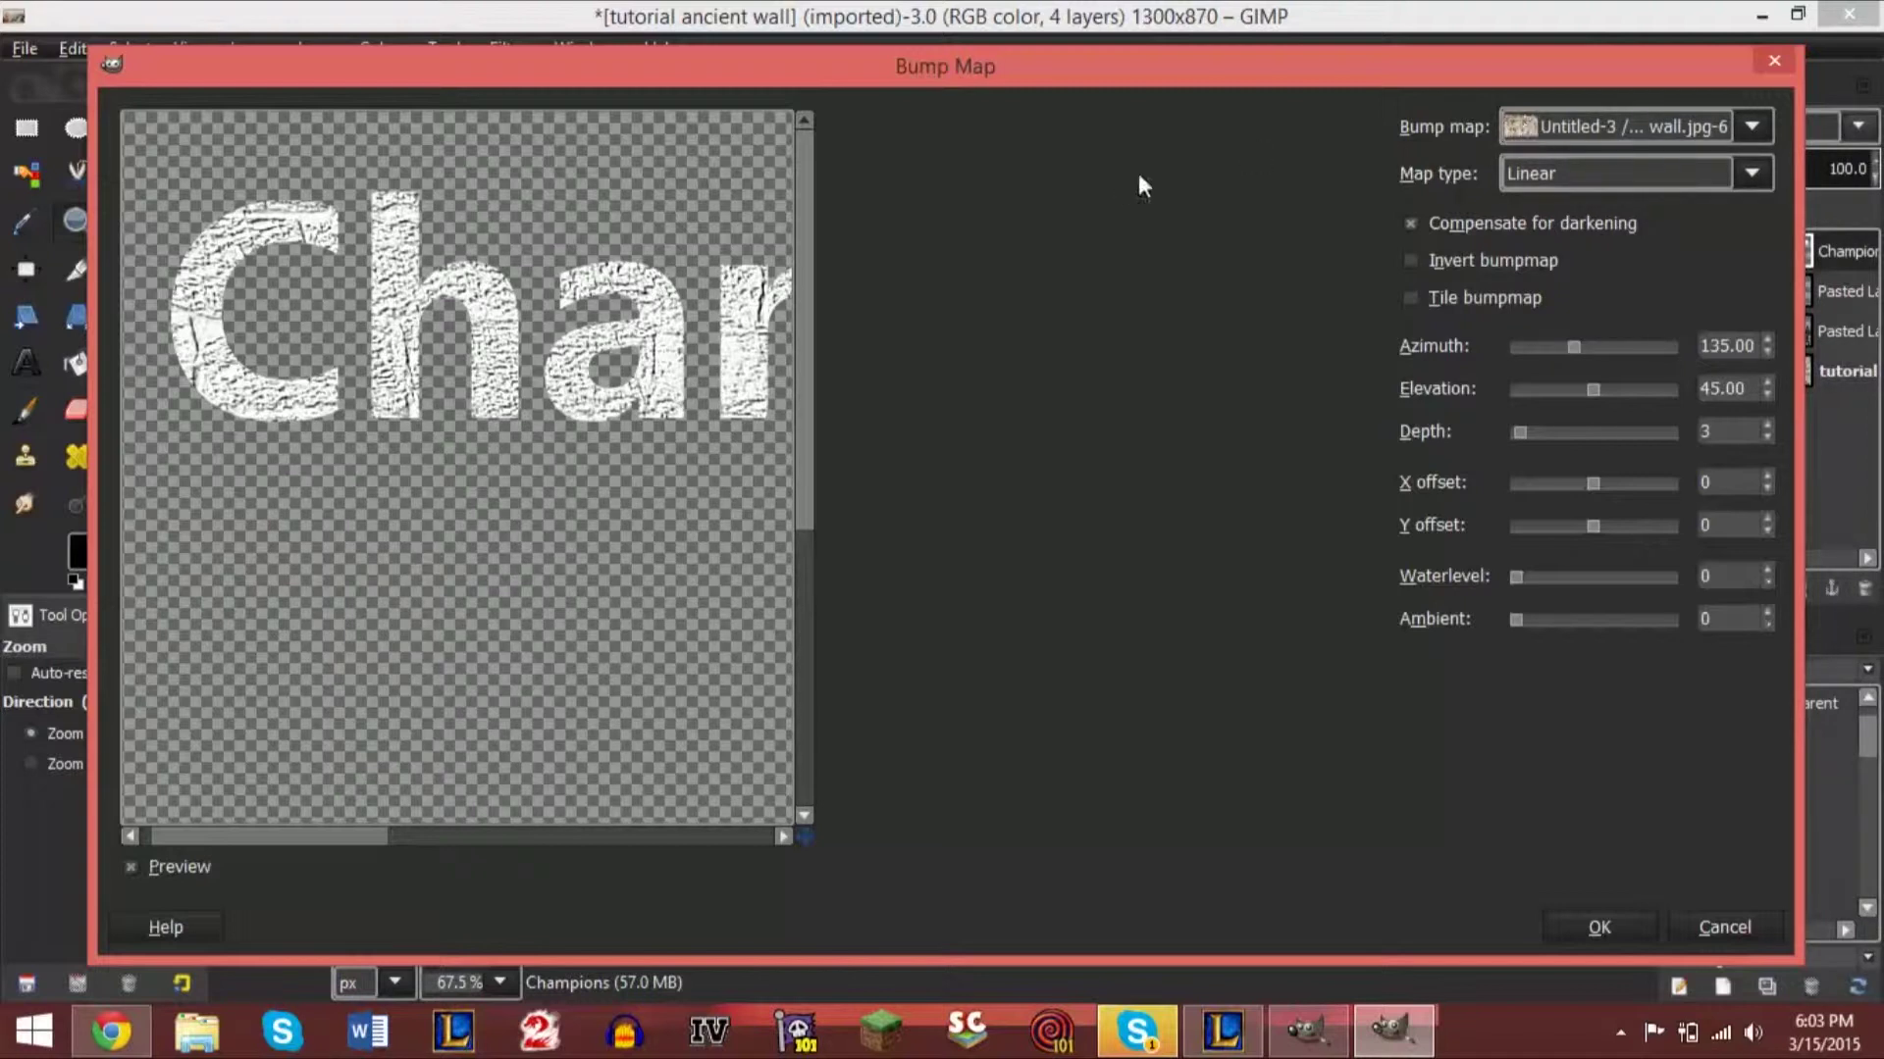
pyautogui.click(1528, 125)
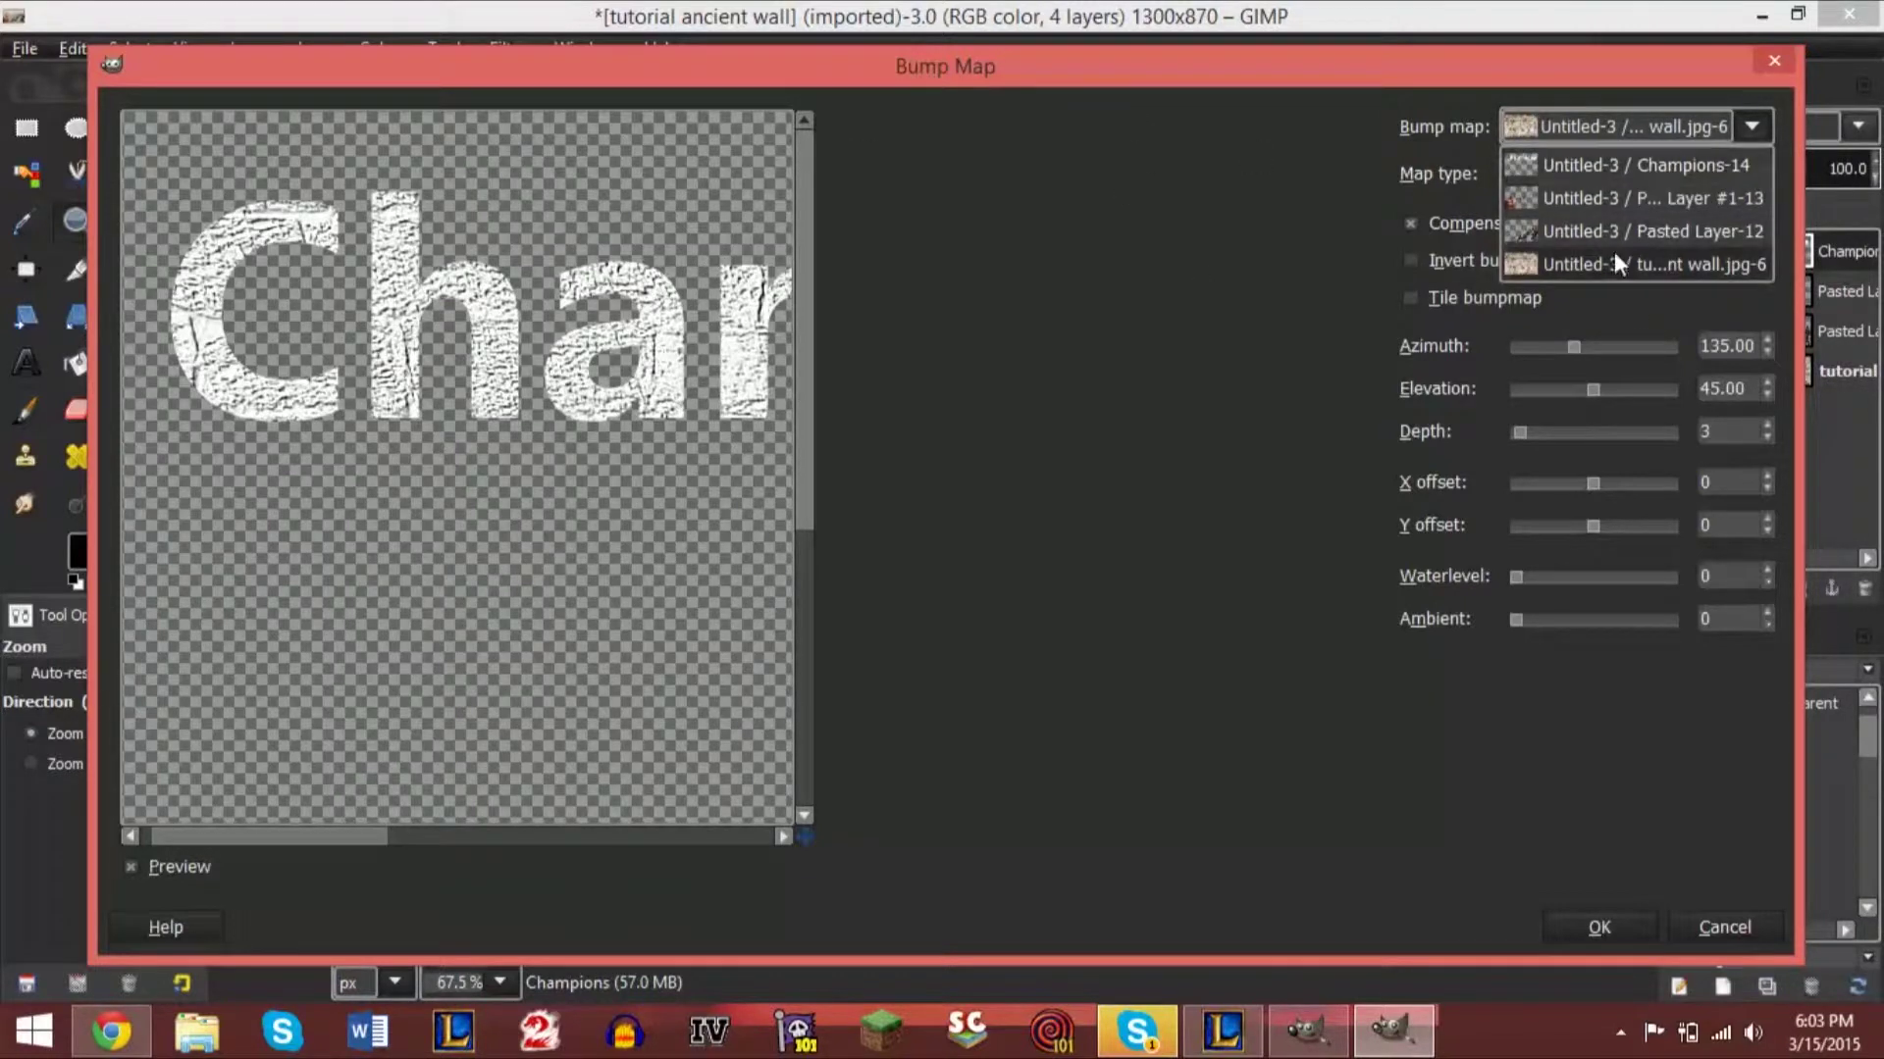
pyautogui.click(1544, 268)
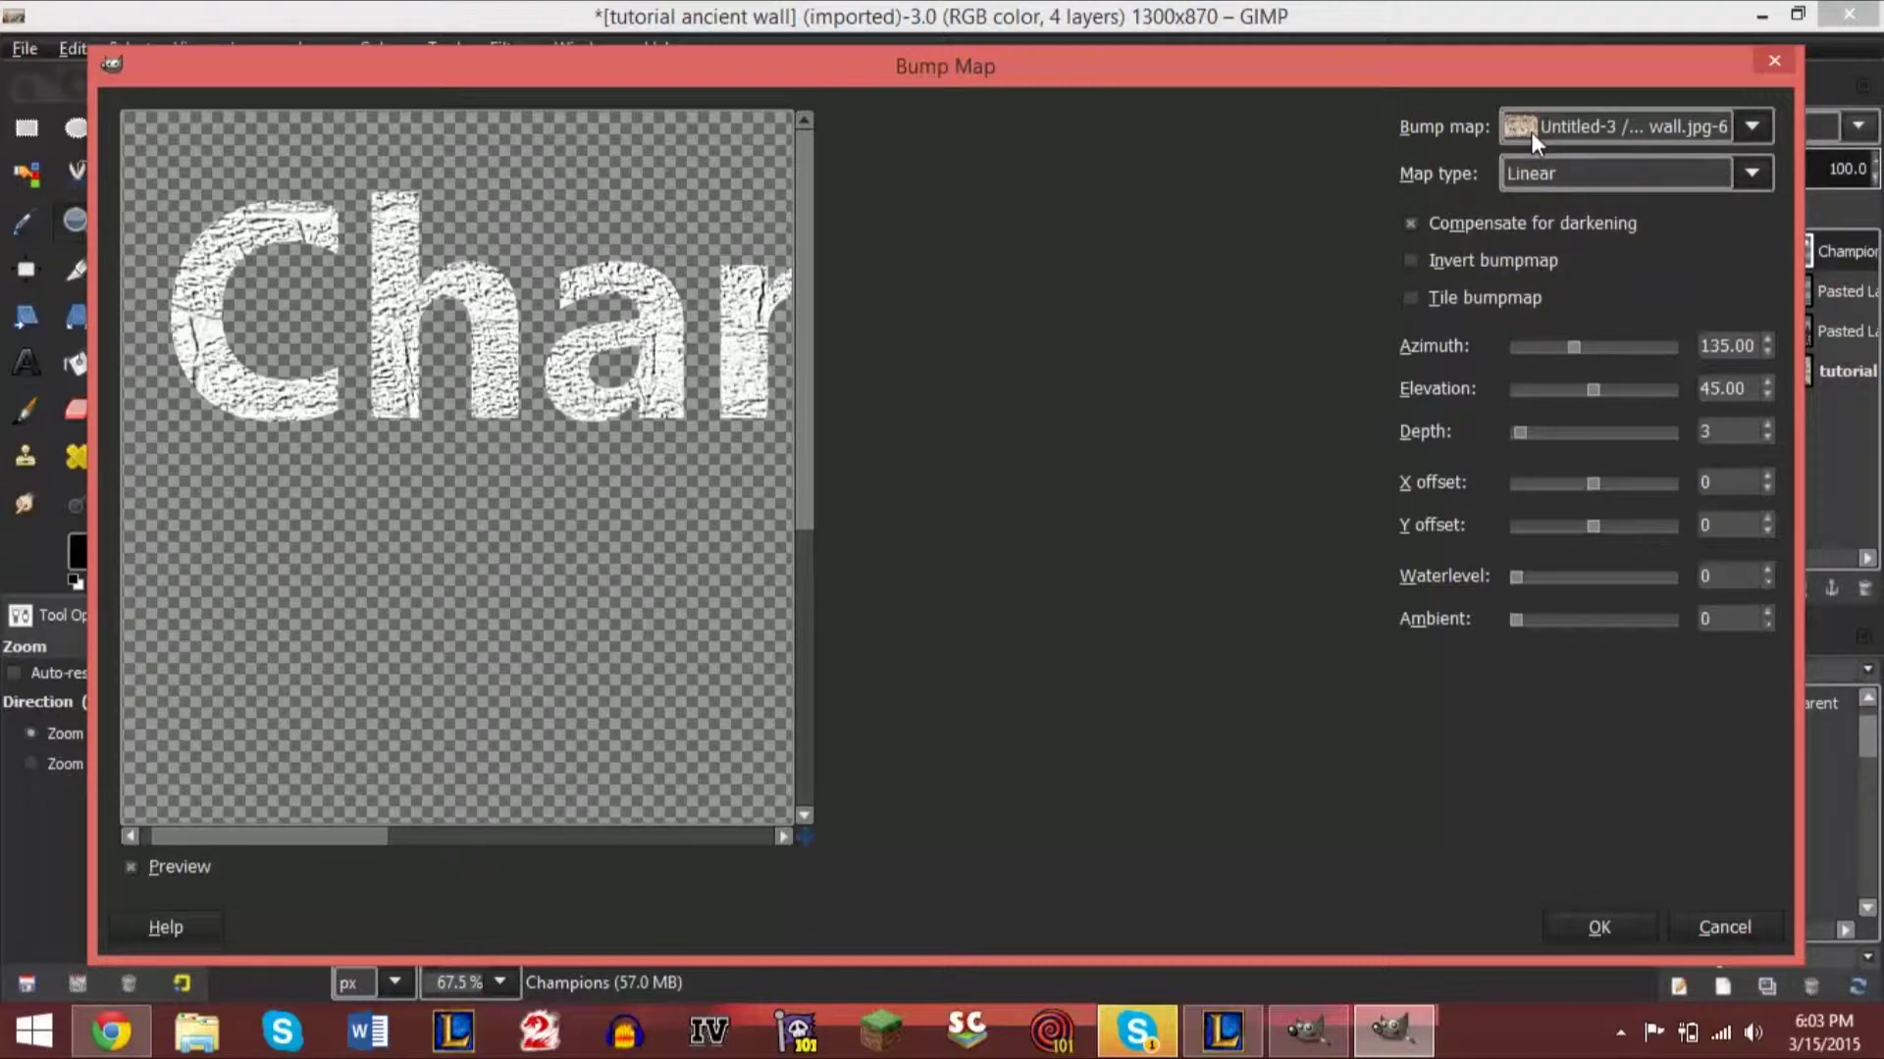
pyautogui.moveTo(682, 461); pyautogui.dragTo(373, 432)
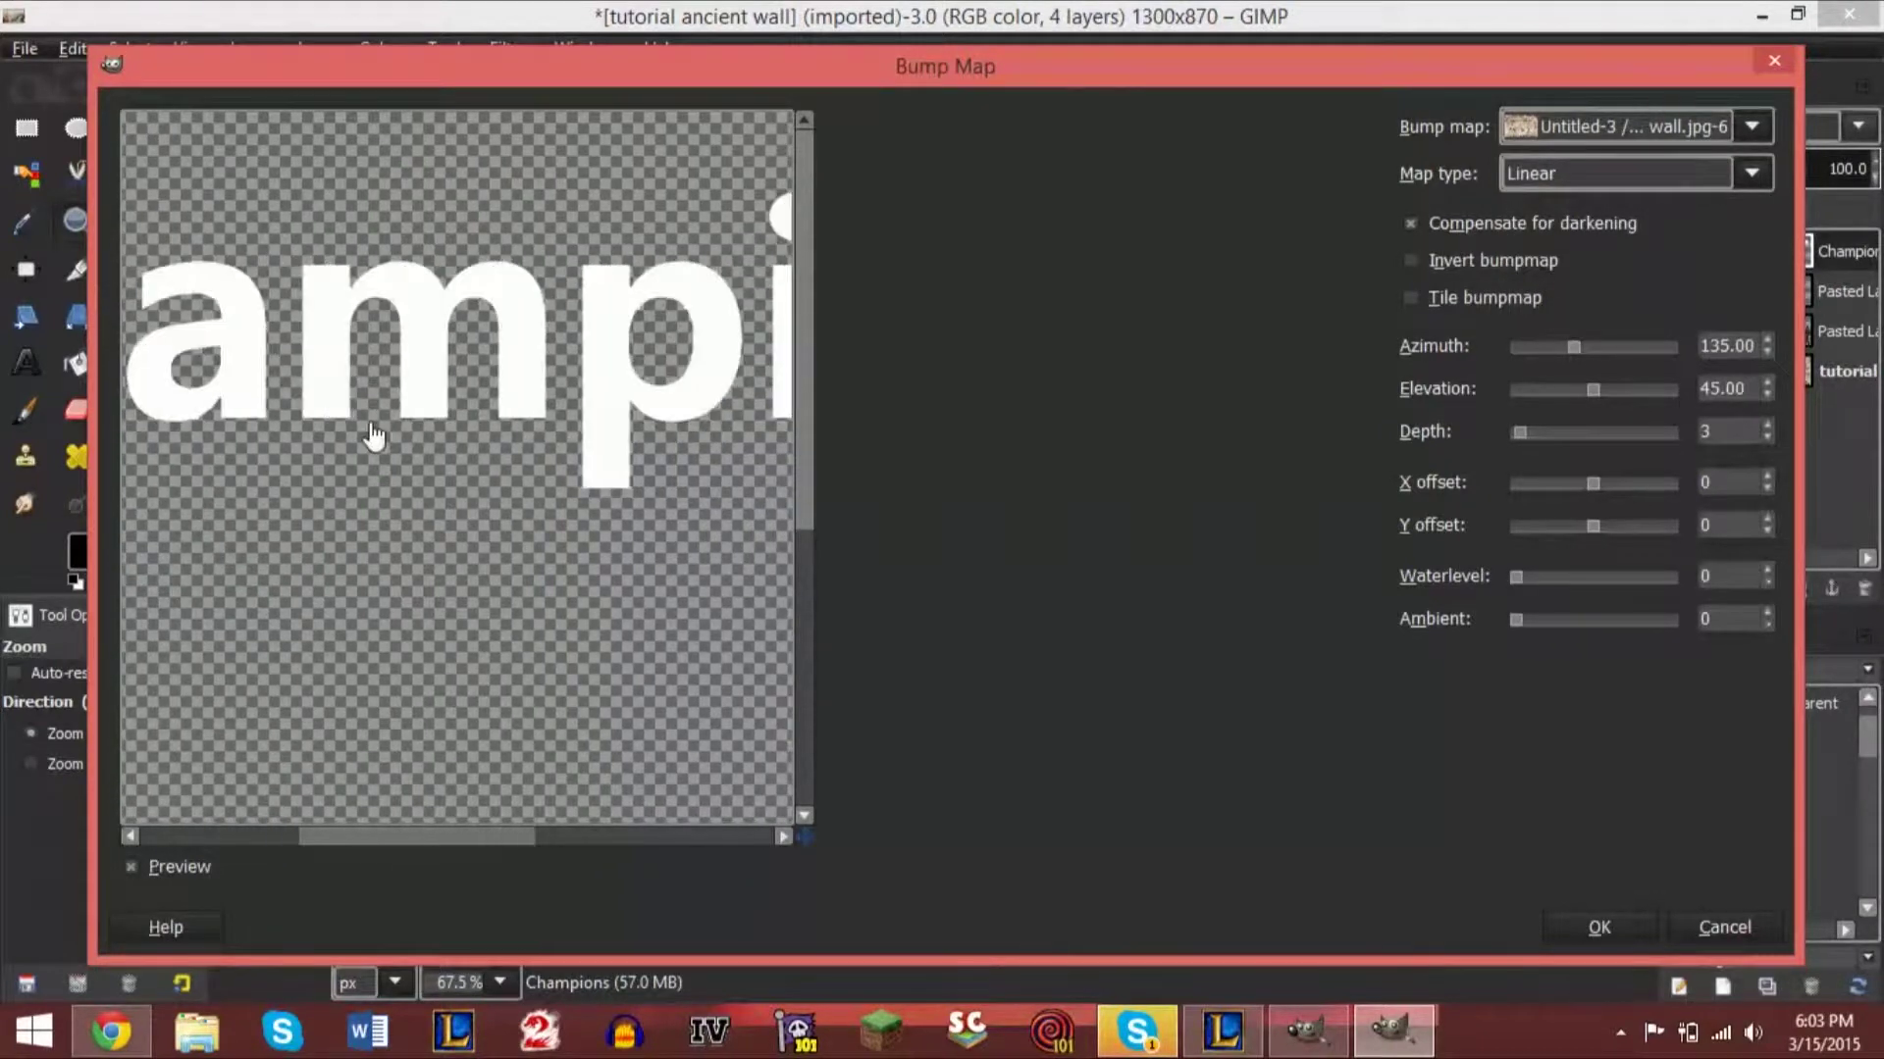
pyautogui.moveTo(618, 442); pyautogui.dragTo(471, 294)
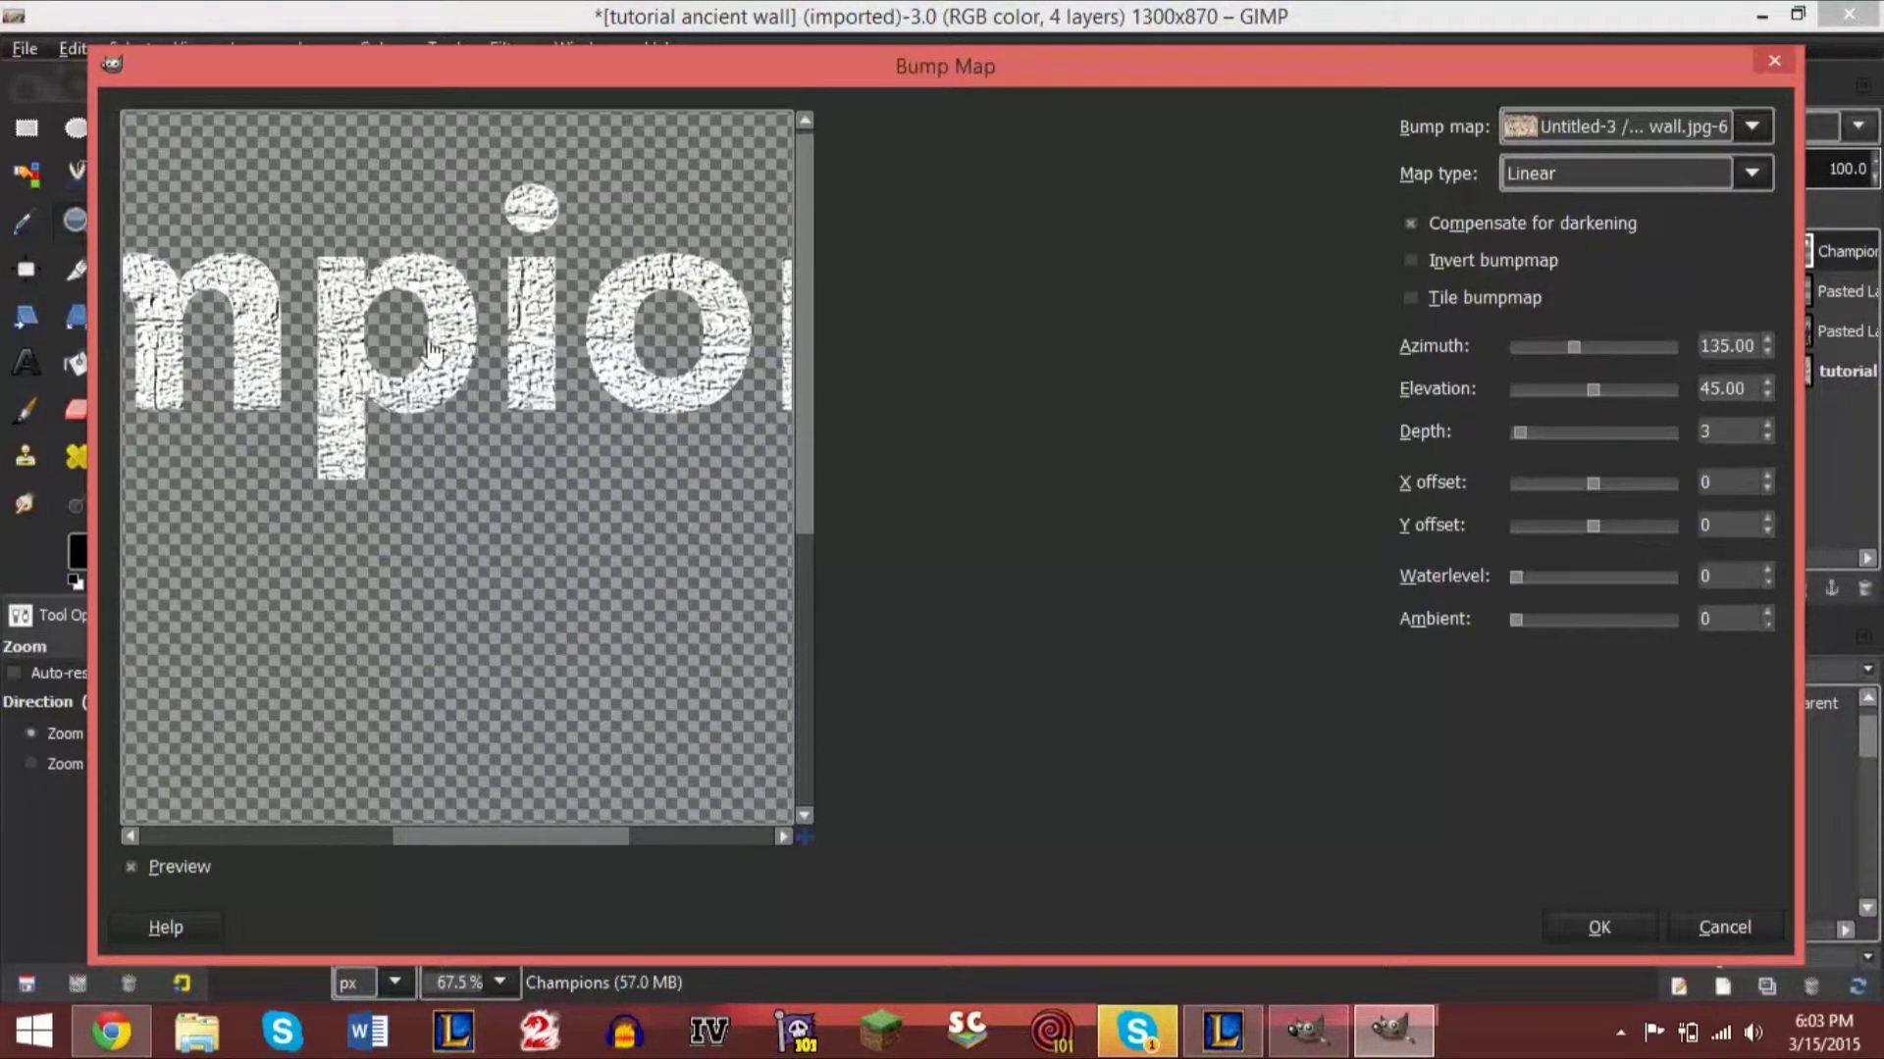
# Apply the Bump Map to the Champions text with the bumpmap inverted and an elevation of 46.44.
pyautogui.click(1414, 263)
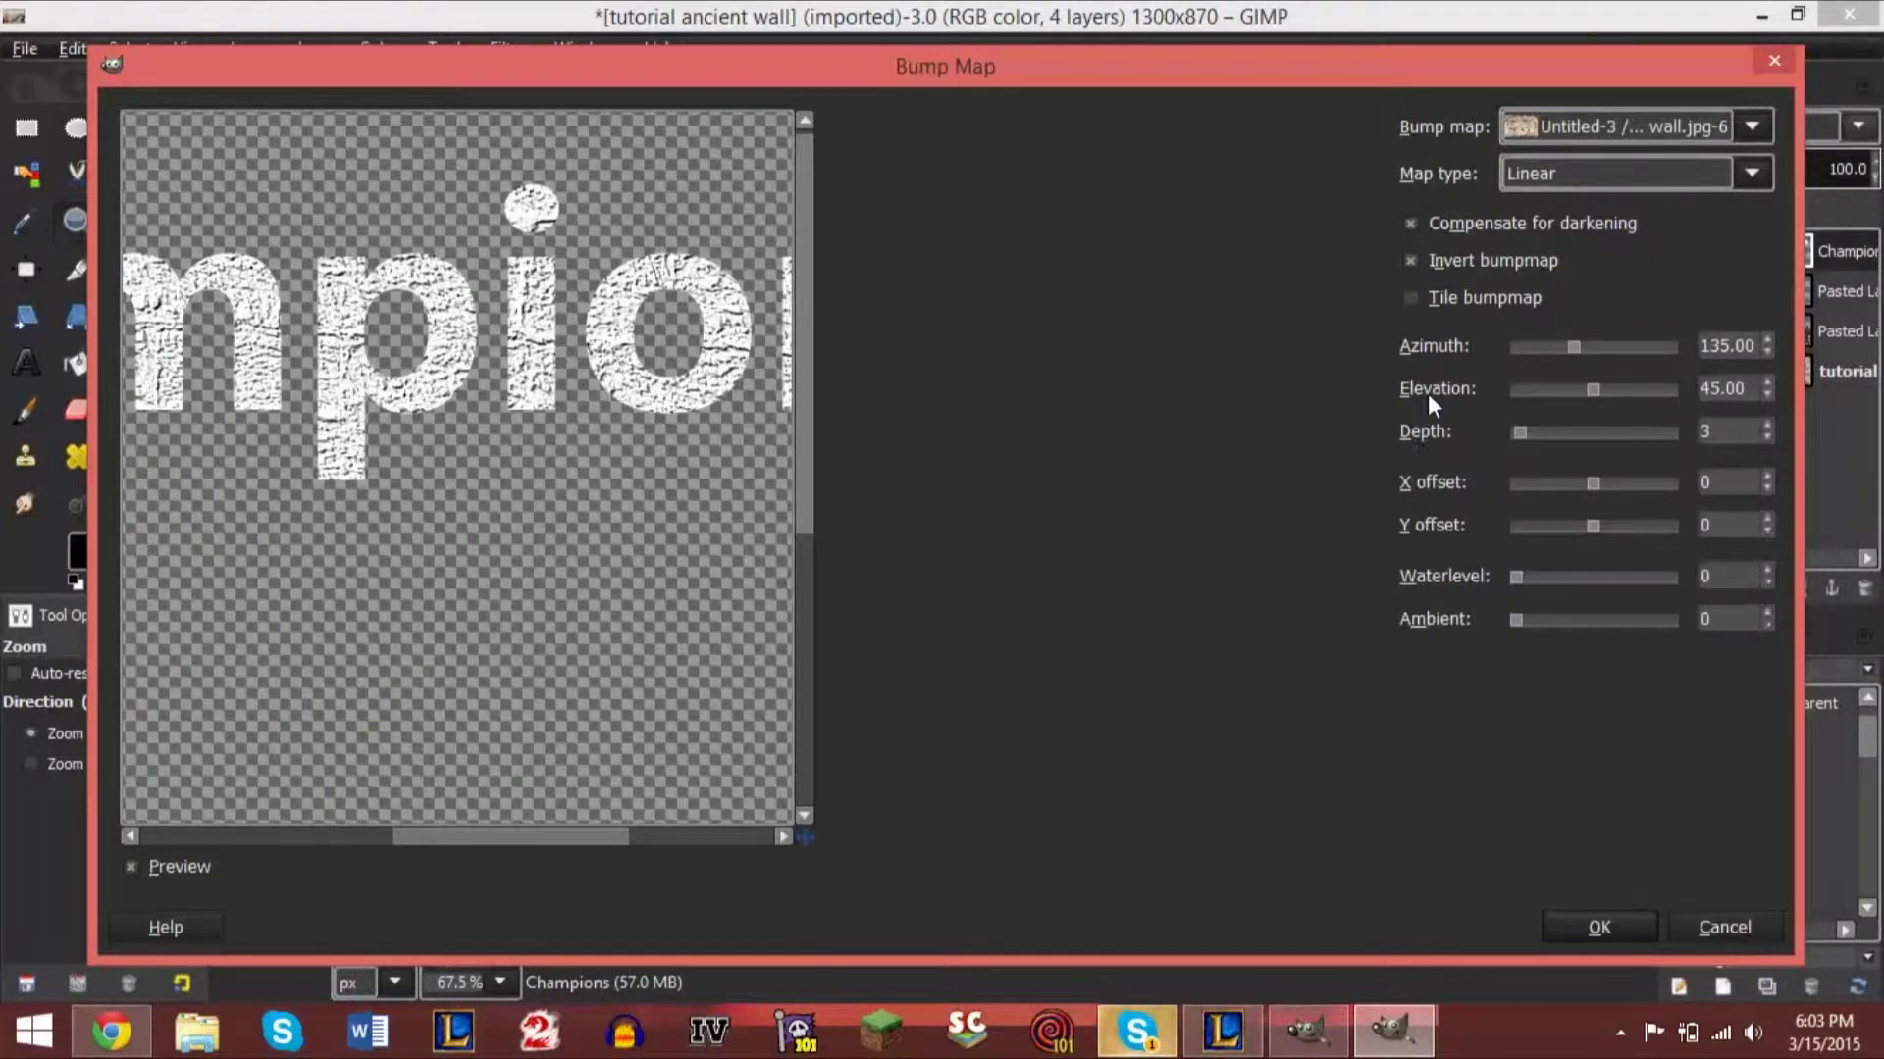
pyautogui.moveTo(1588, 392)
pyautogui.mouseDown()
pyautogui.moveTo(1573, 395)
pyautogui.moveTo(1633, 397)
pyautogui.mouseUp()
pyautogui.moveTo(1632, 400); pyautogui.dragTo(1593, 400)
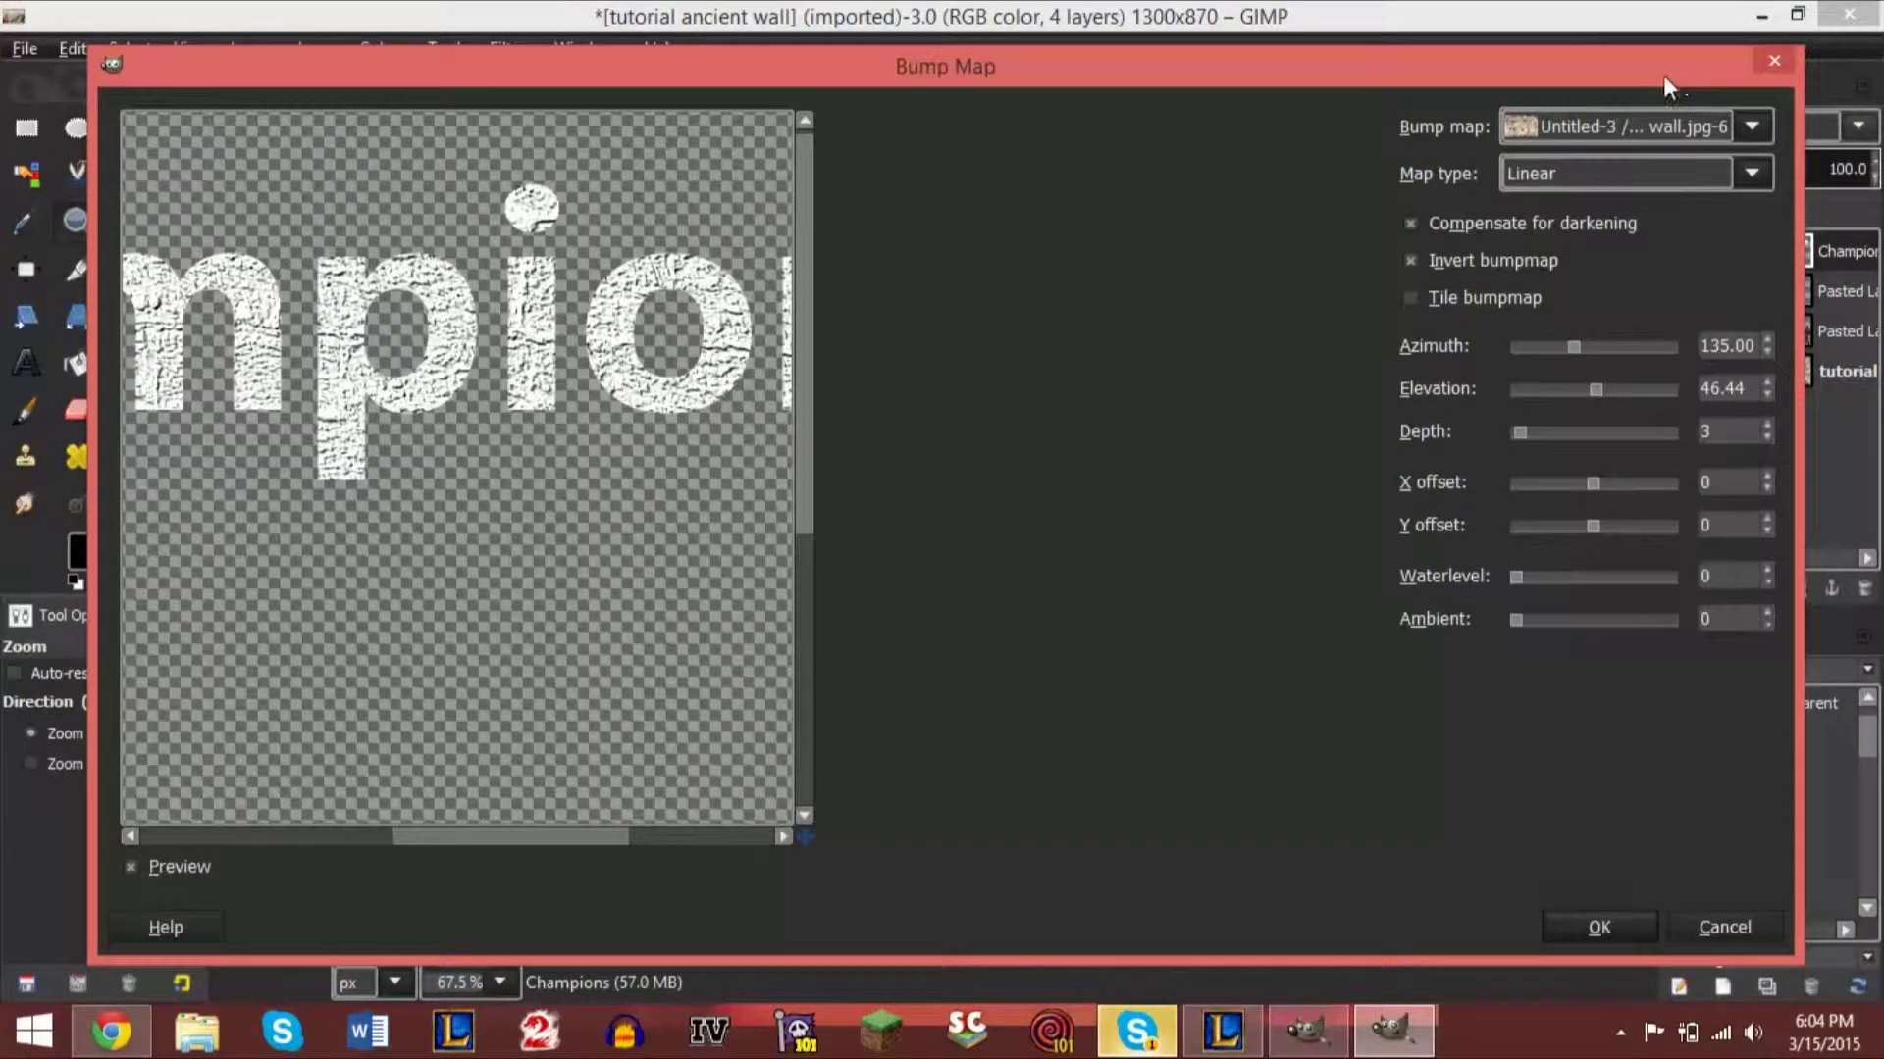
pyautogui.moveTo(1656, 62); pyautogui.dragTo(1654, 56)
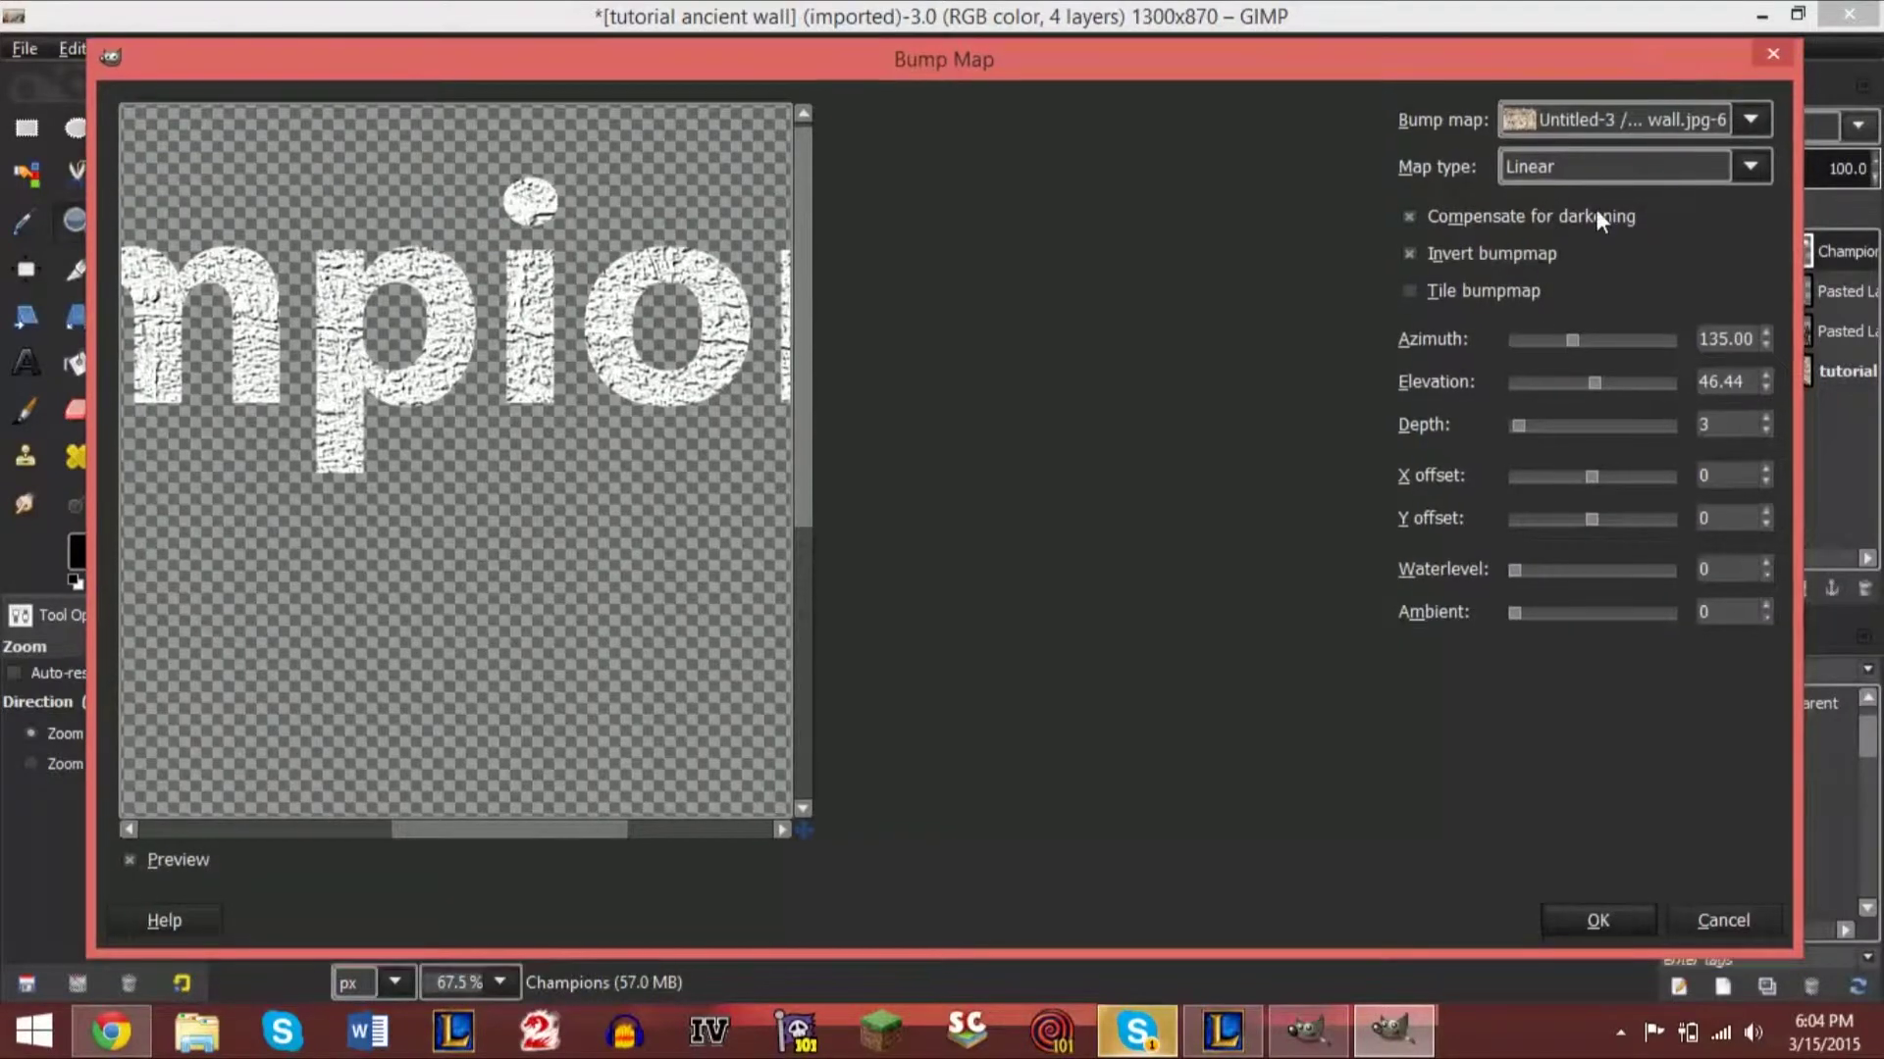
pyautogui.click(1597, 919)
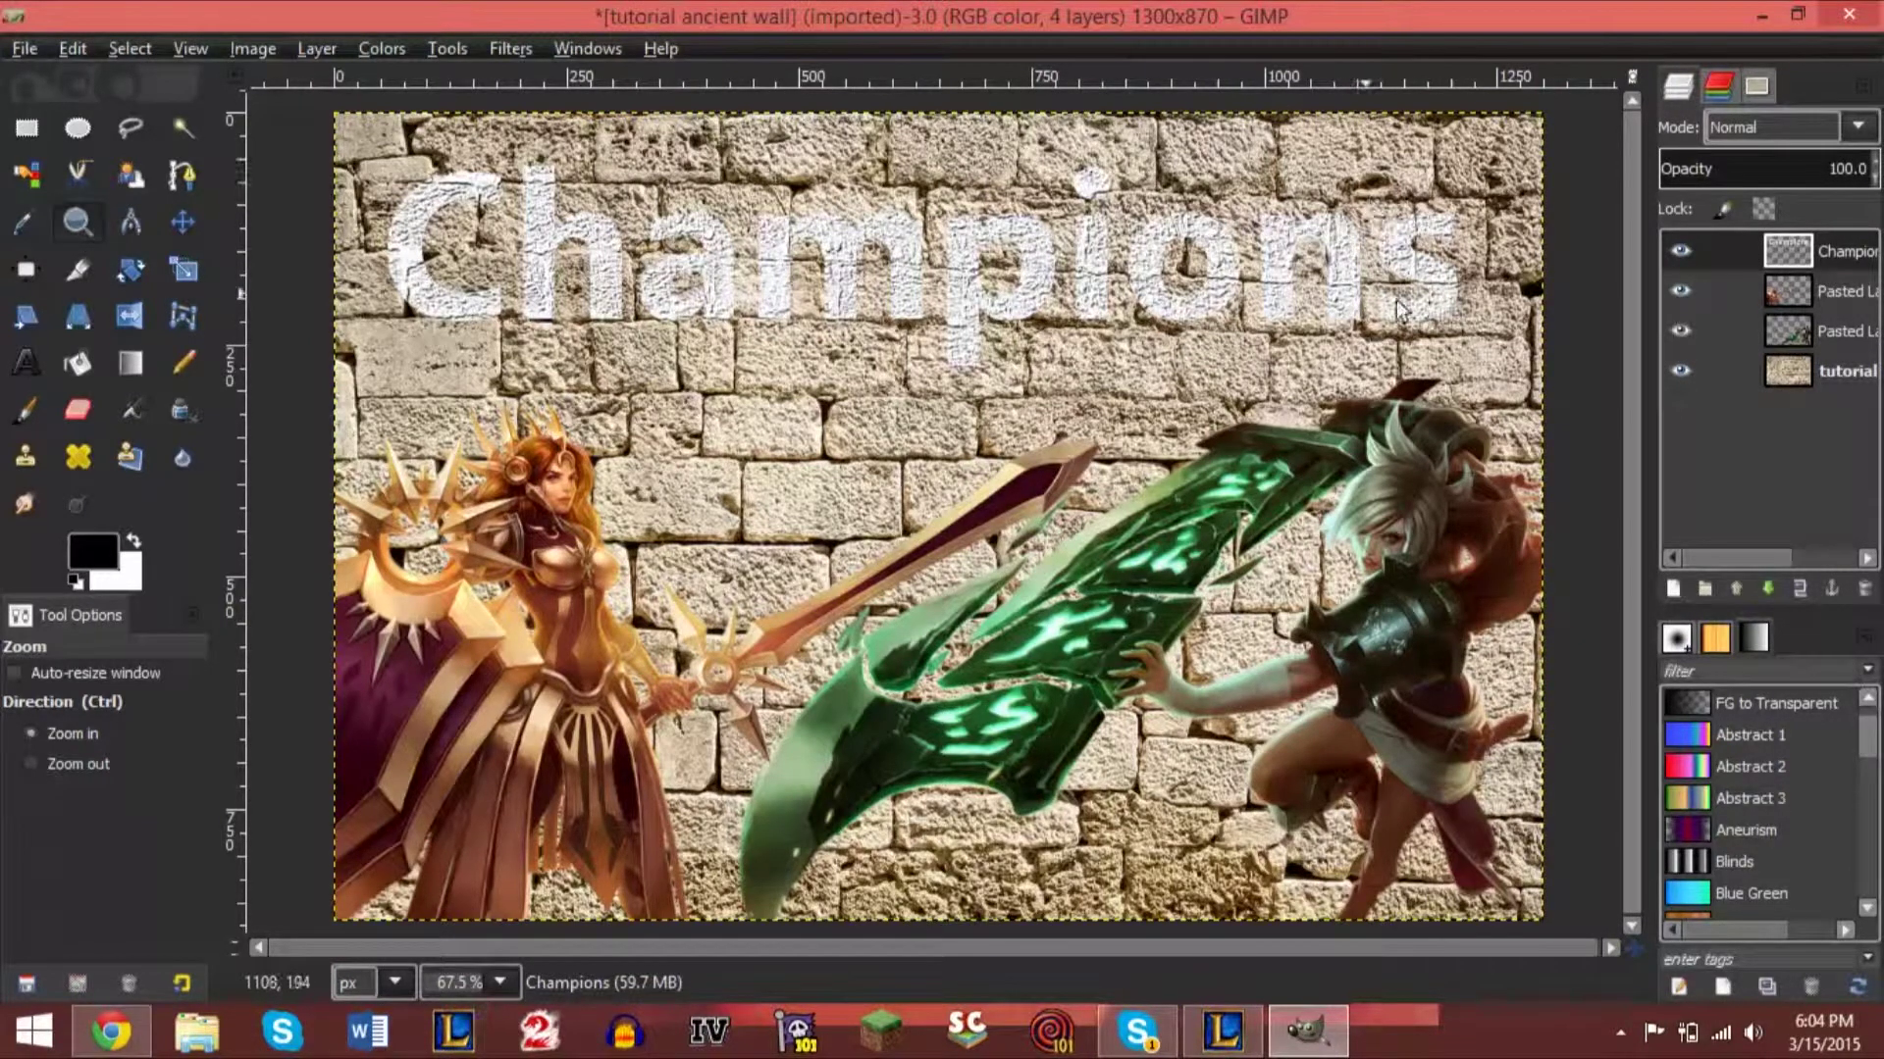
# Apply the Bump Map filter to the Leona layer using the wall layer and the same inverted settings.
pyautogui.click(1811, 284)
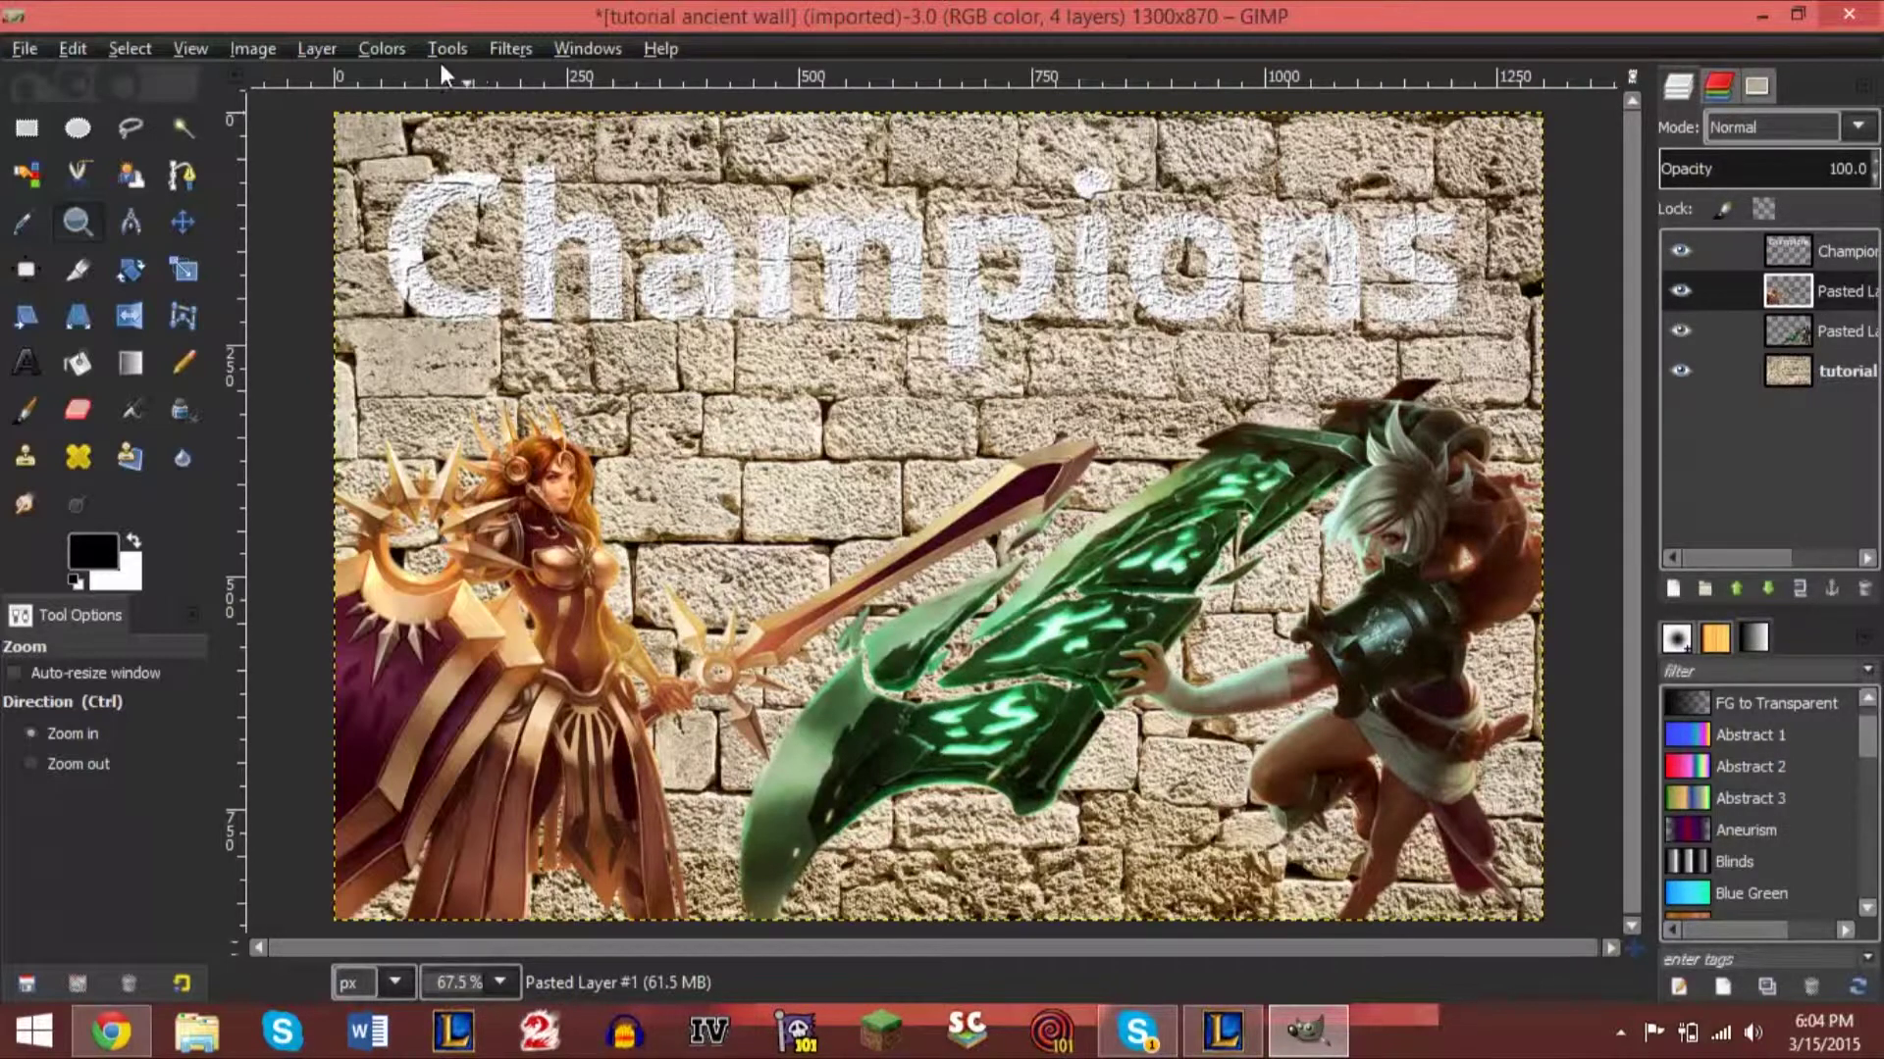
pyautogui.click(491, 49)
pyautogui.moveTo(697, 596)
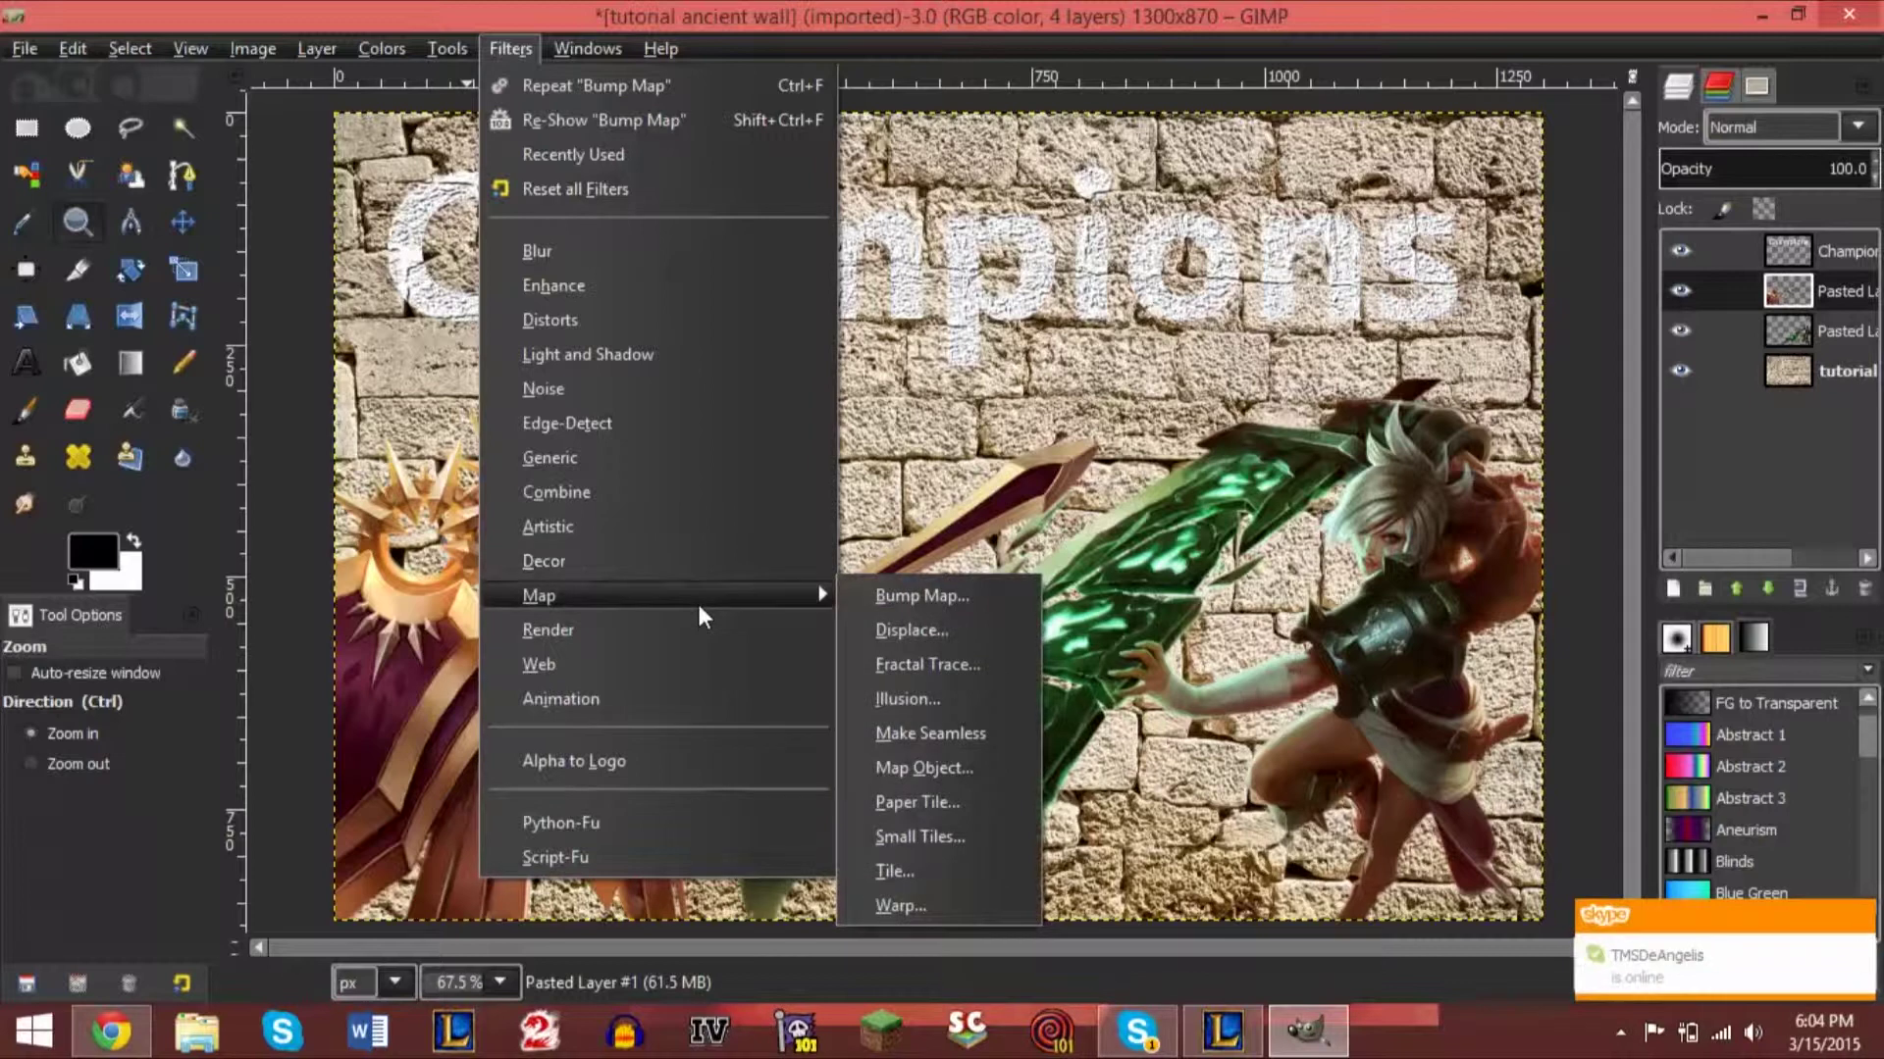
pyautogui.click(942, 600)
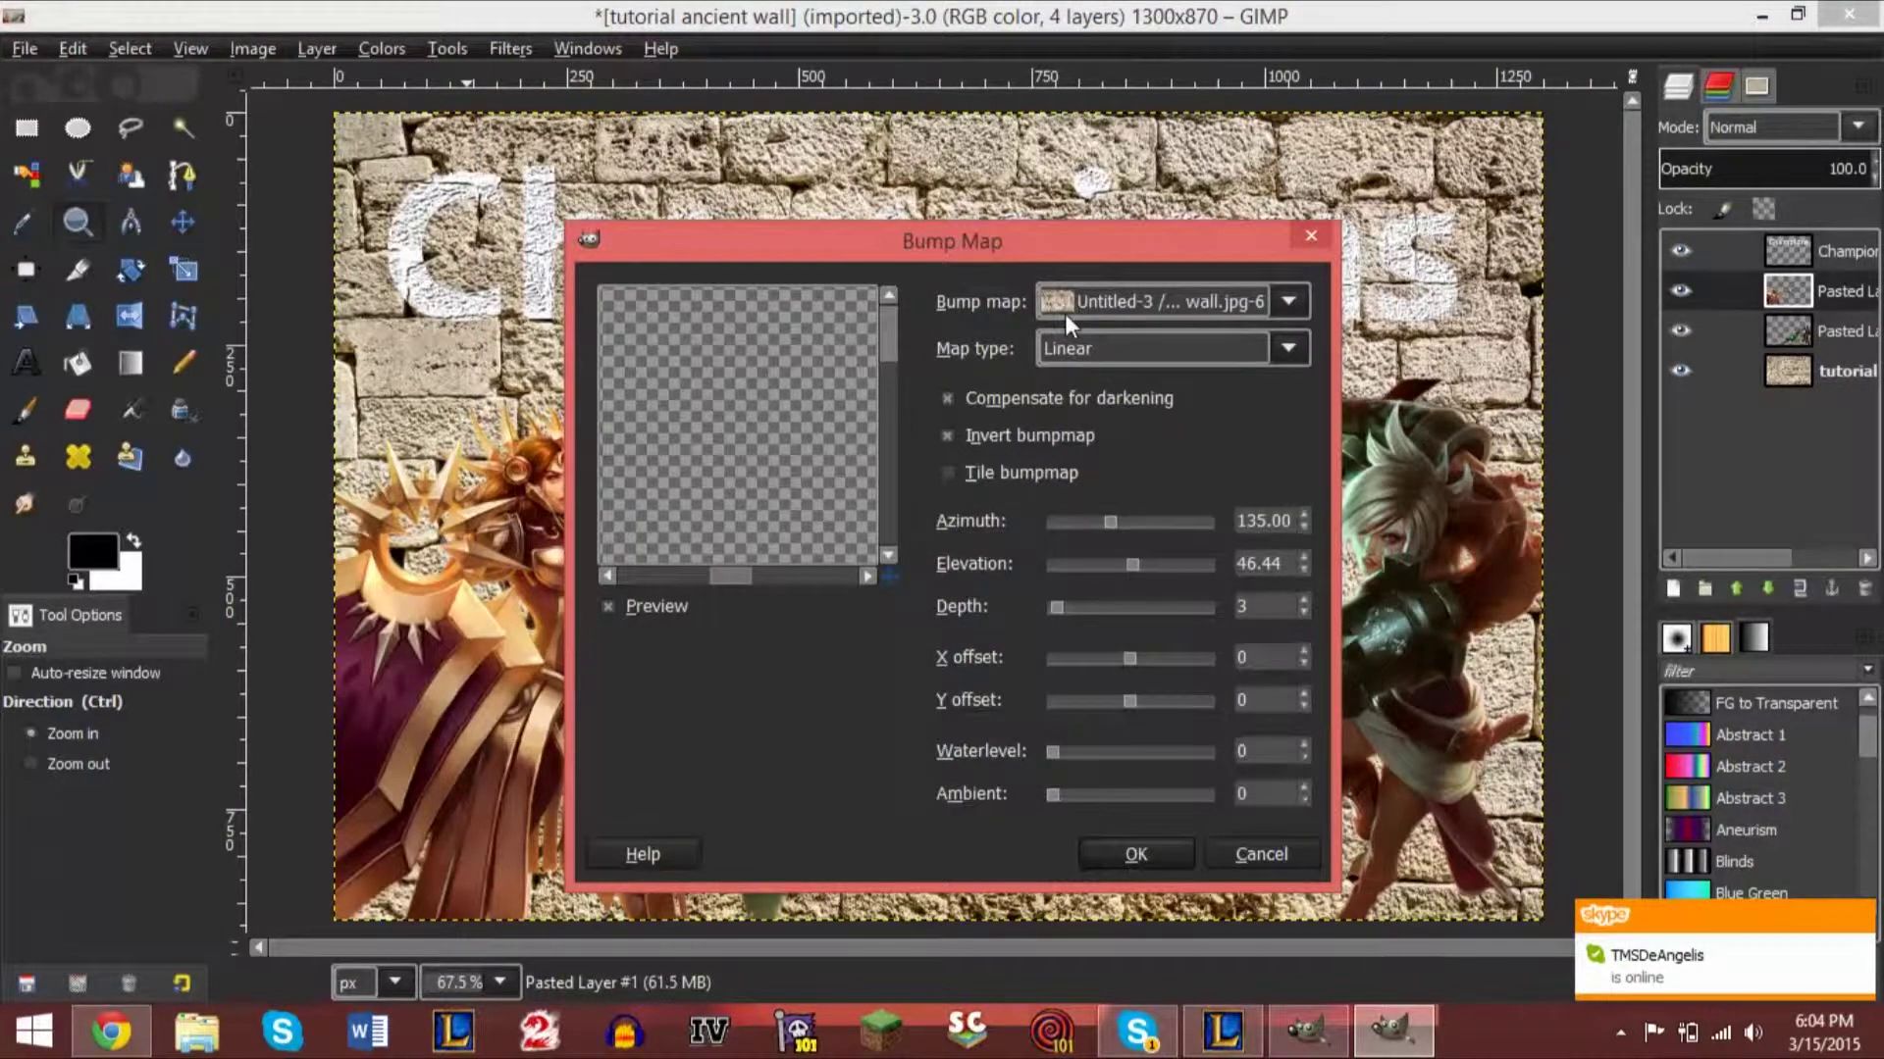
pyautogui.click(1127, 850)
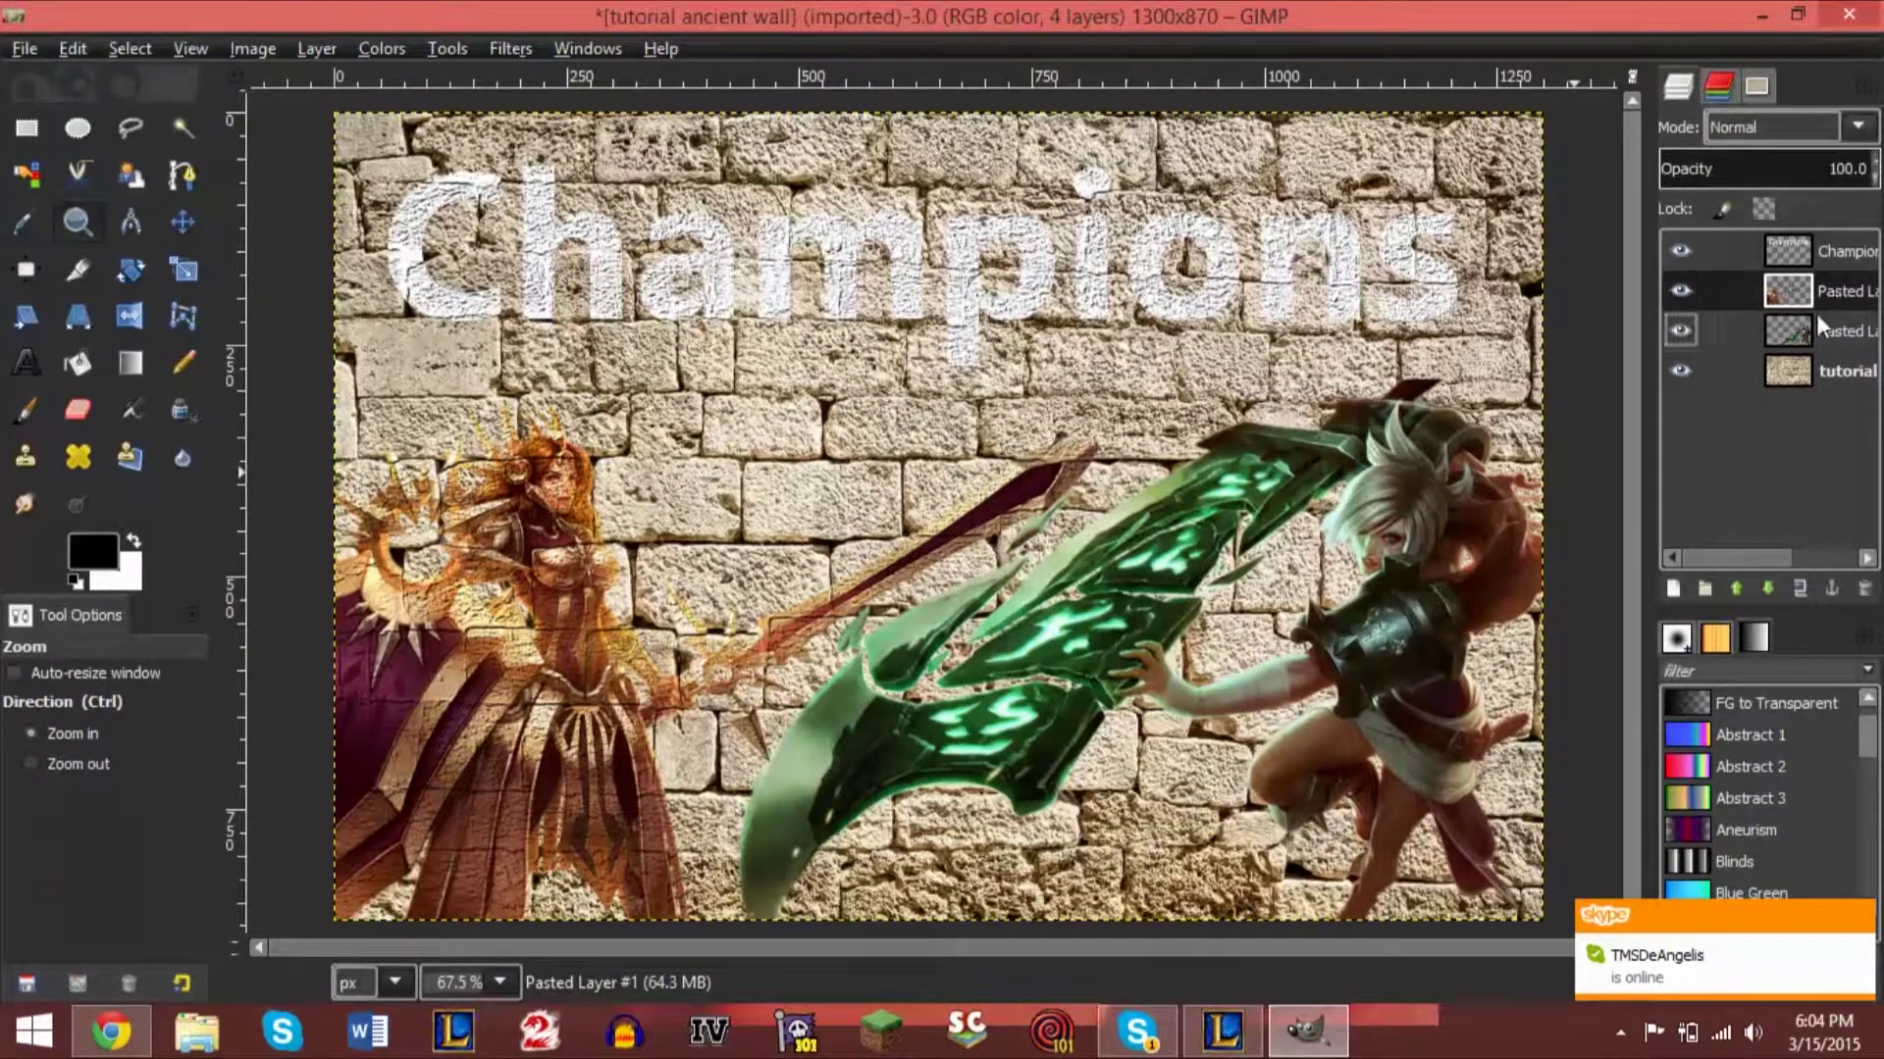
# Apply the Bump Map filter to the Riven layer with the same wall source and settings.
pyautogui.click(1815, 327)
pyautogui.click(492, 51)
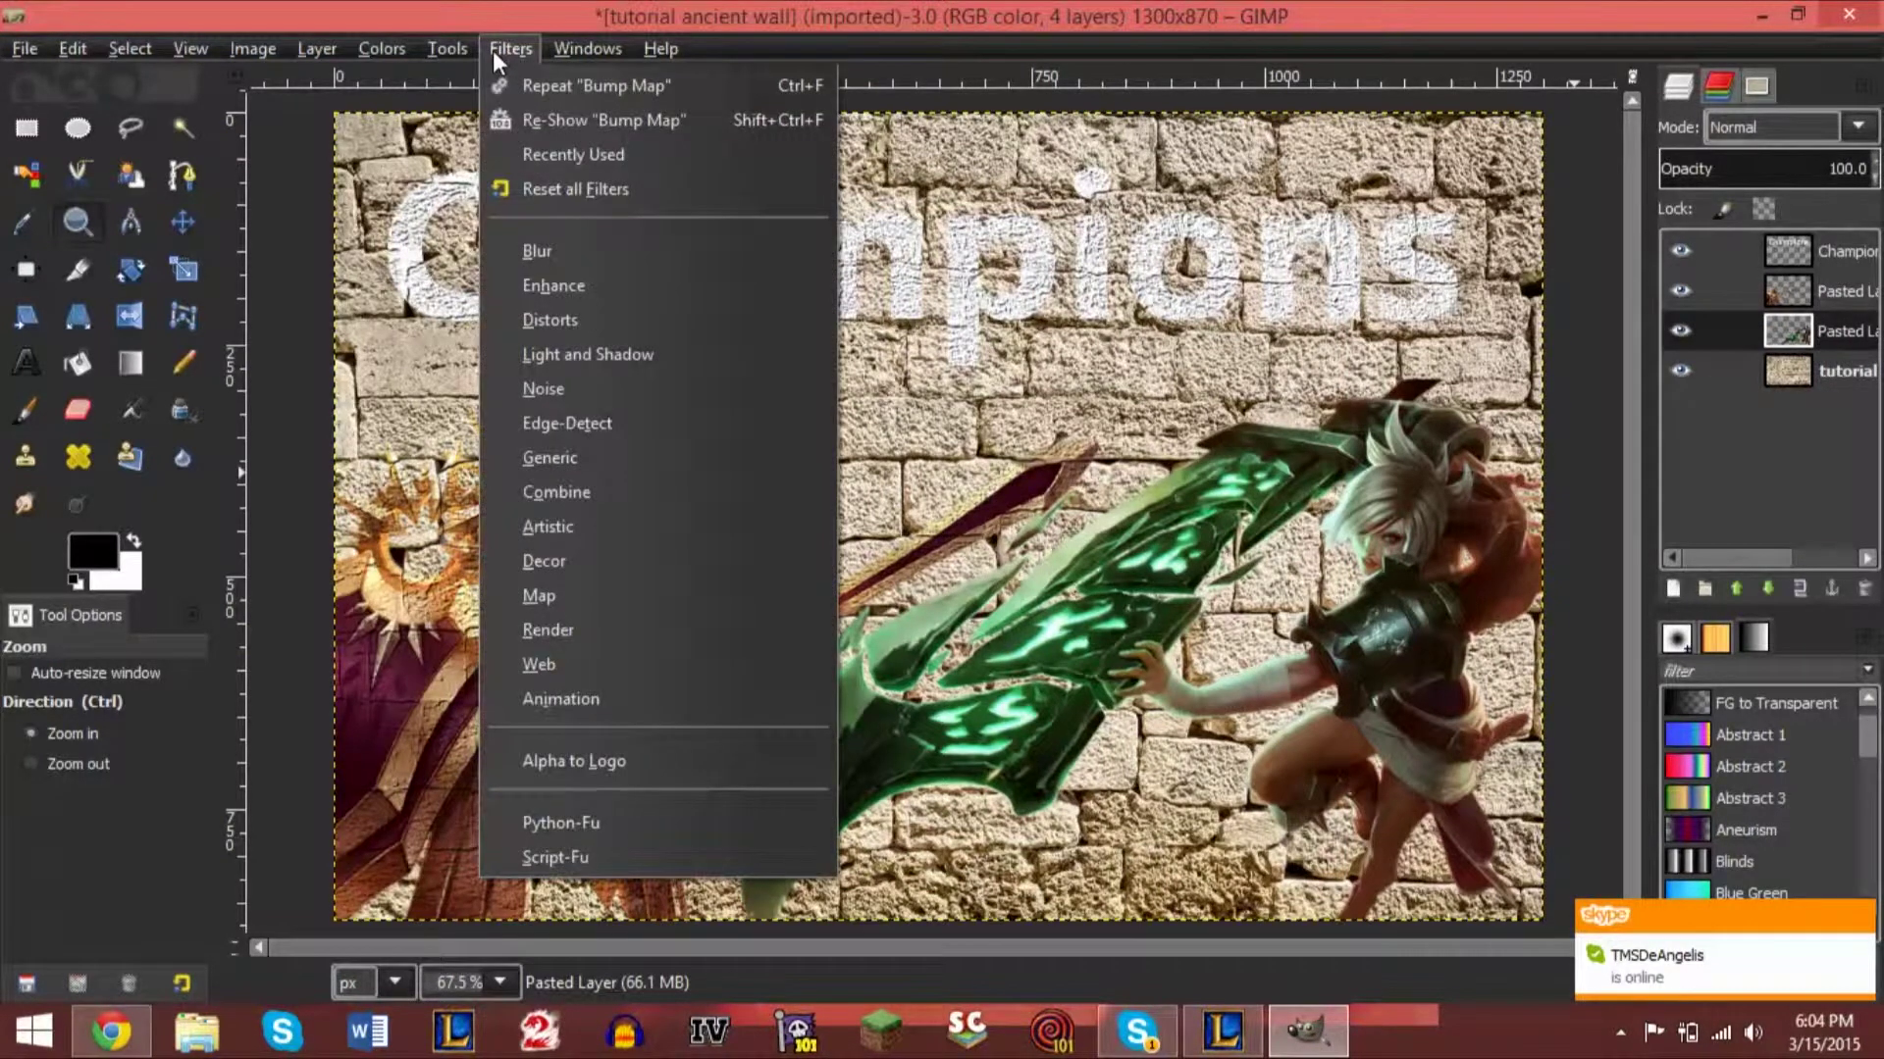
pyautogui.moveTo(707, 597)
pyautogui.click(910, 598)
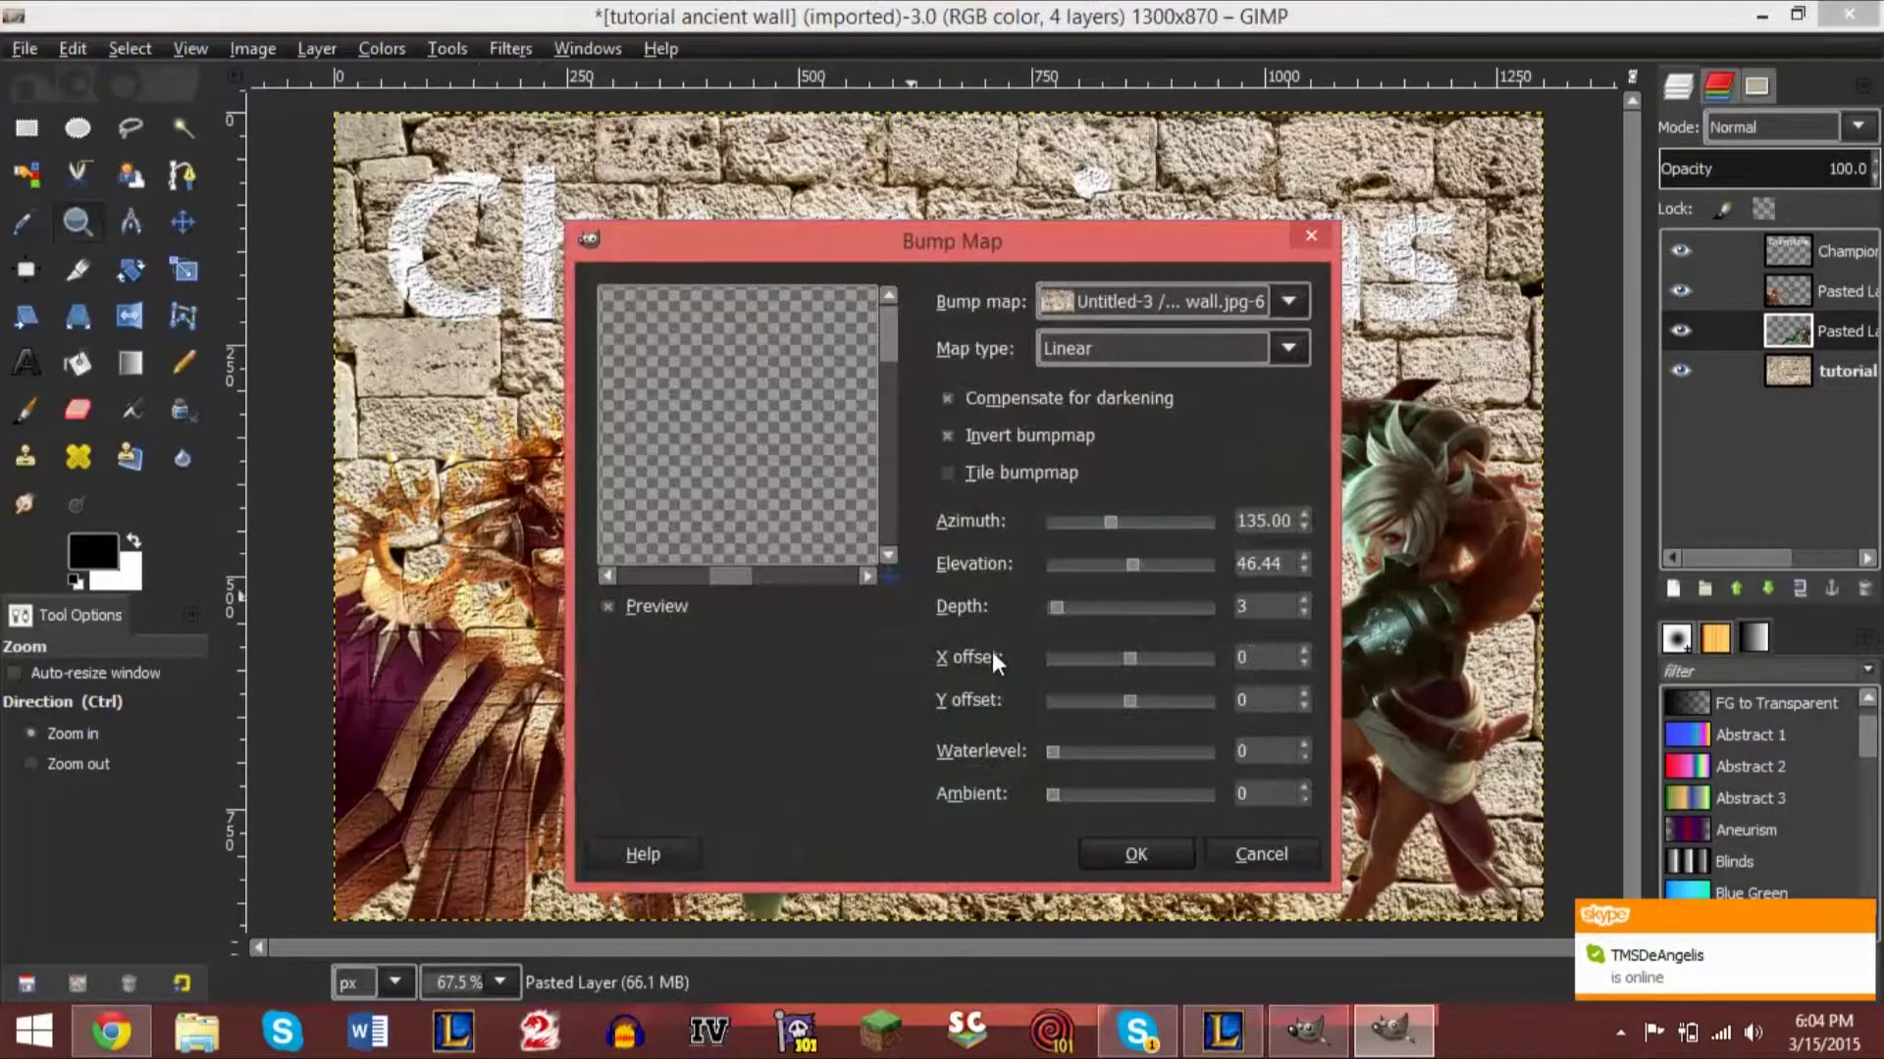
pyautogui.click(1155, 850)
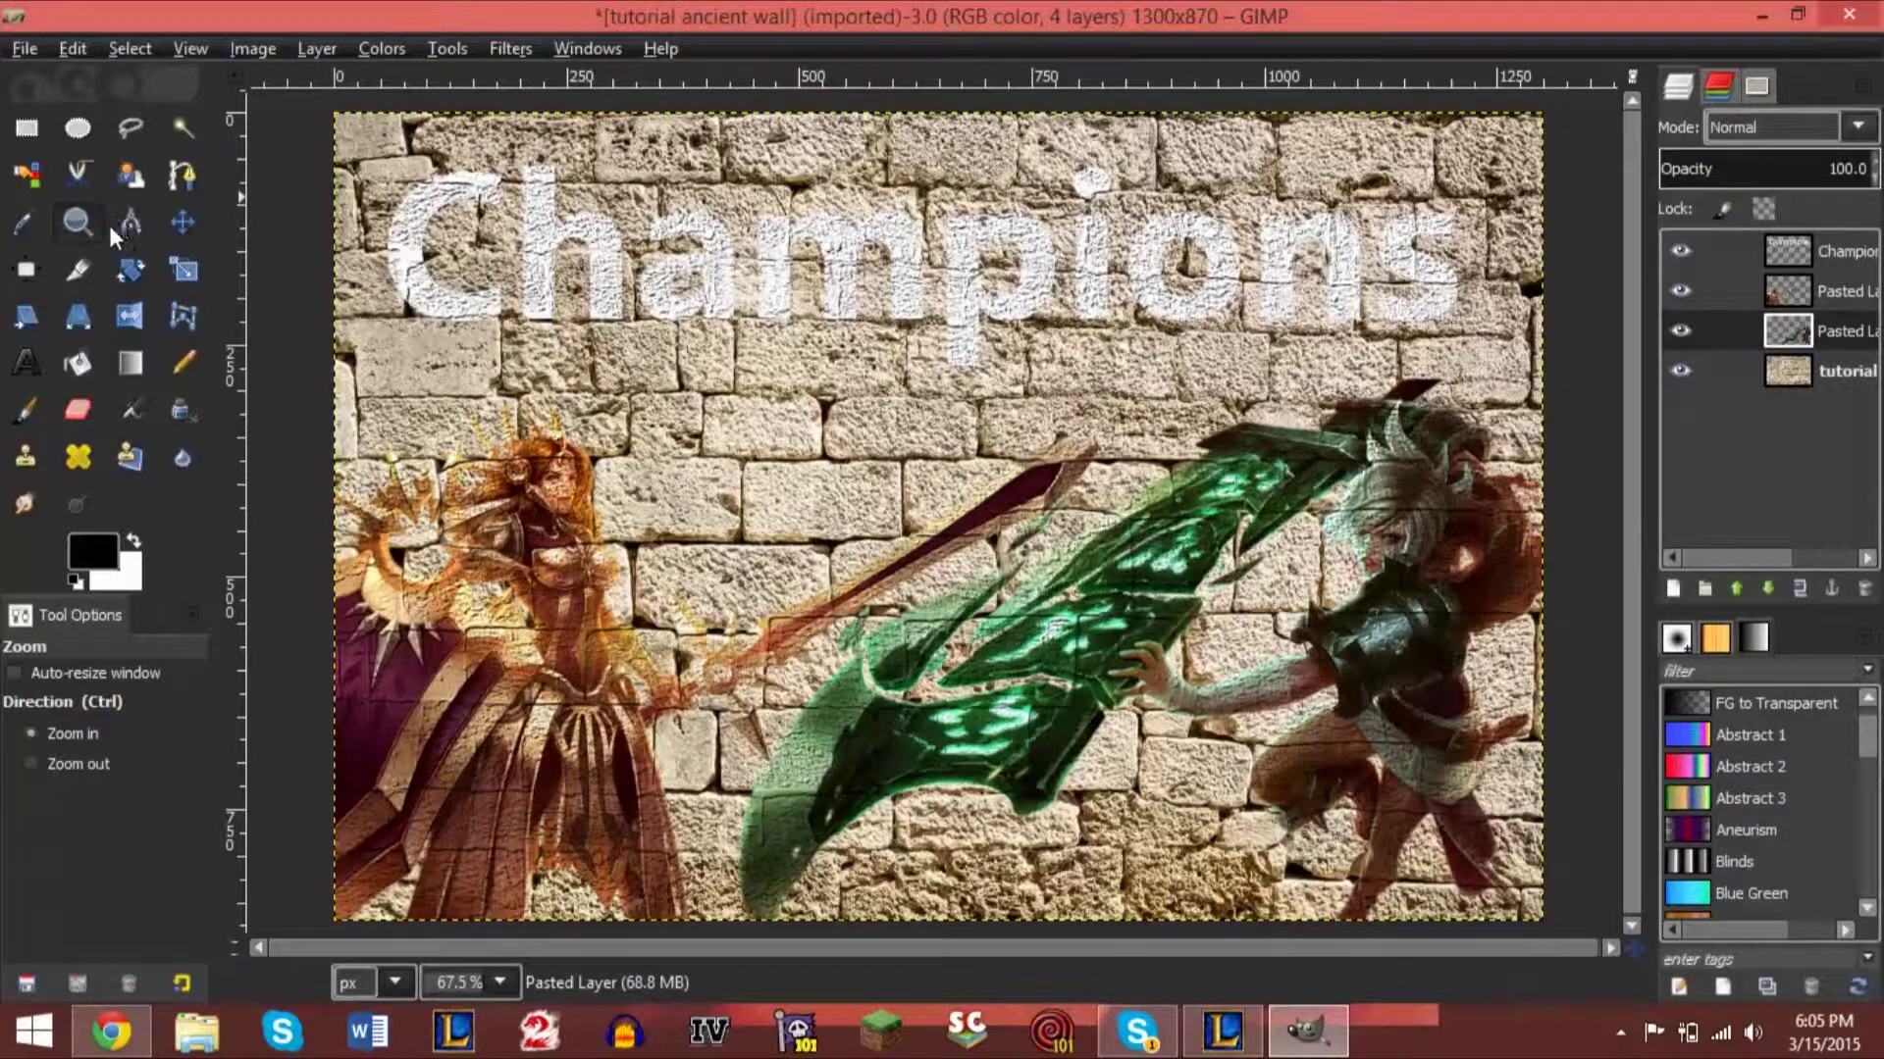
# Examine the wall texture on Leona and along the Champions lettering closely at 300% zoom.
pyautogui.press('t')
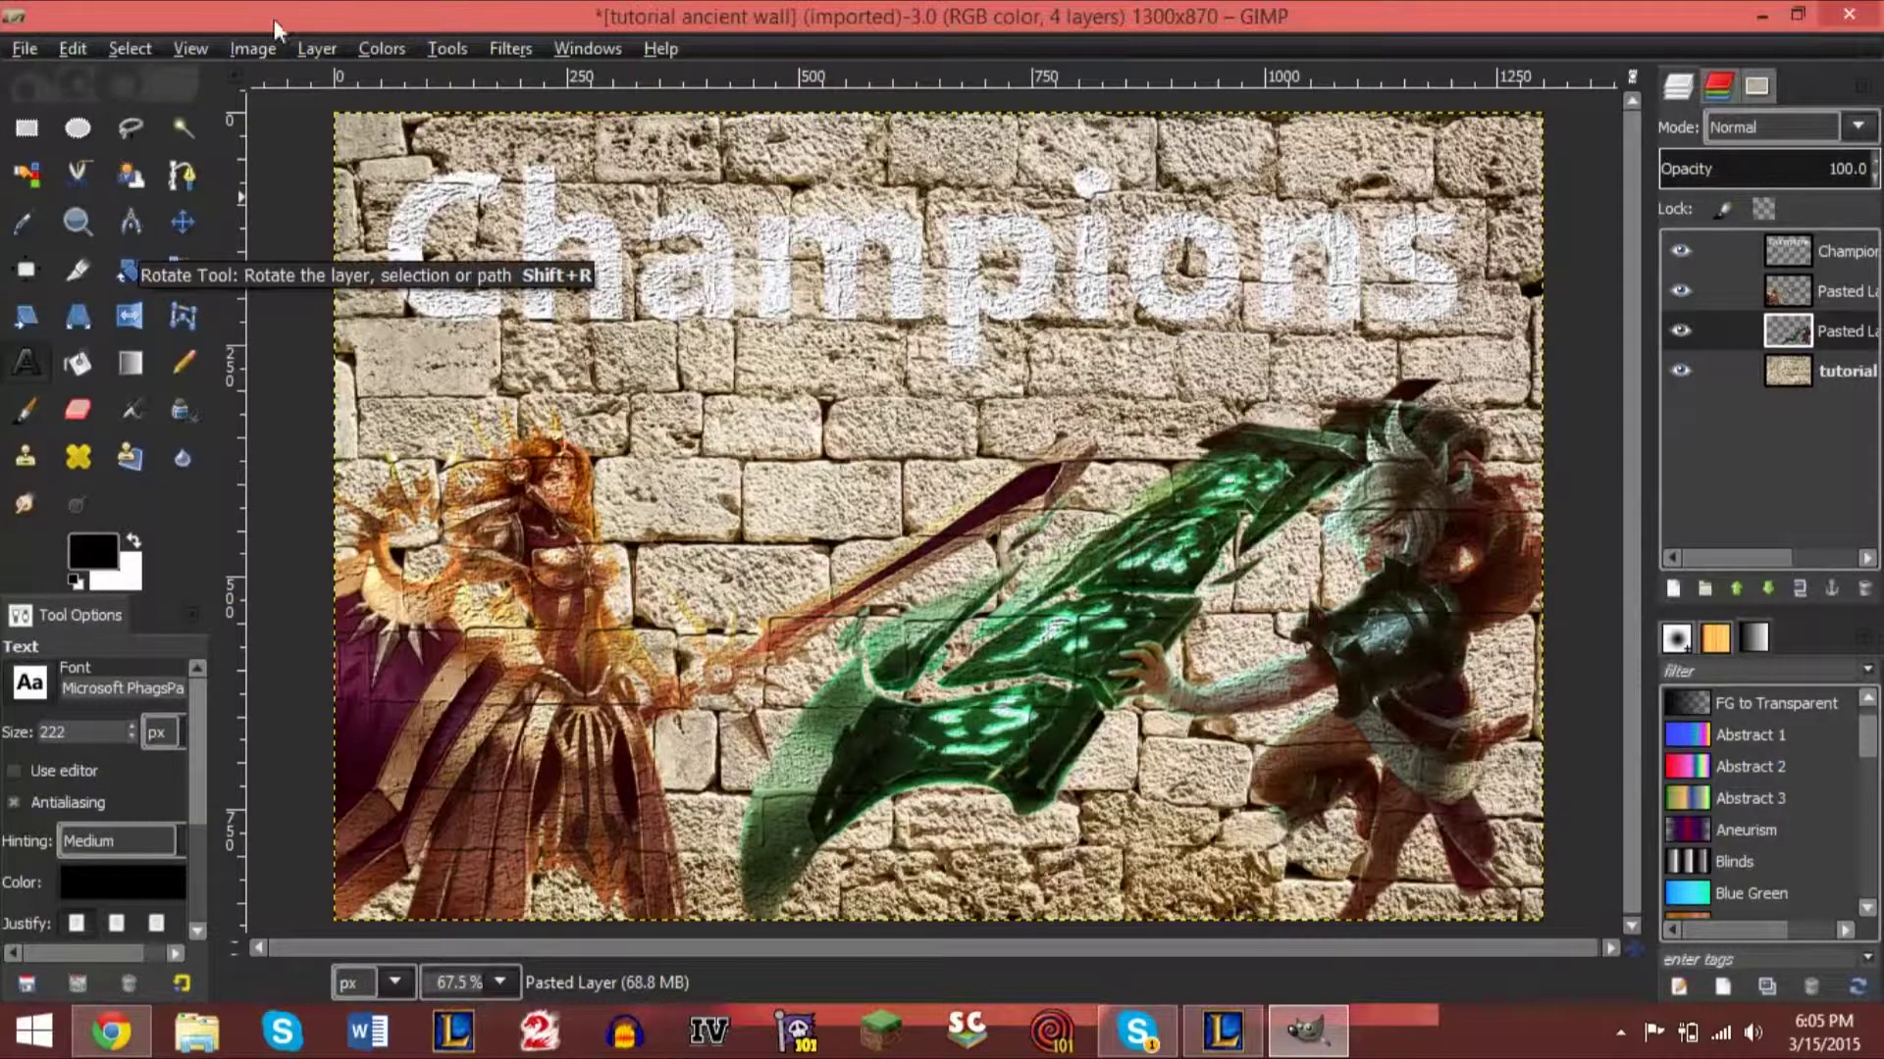
pyautogui.click(86, 217)
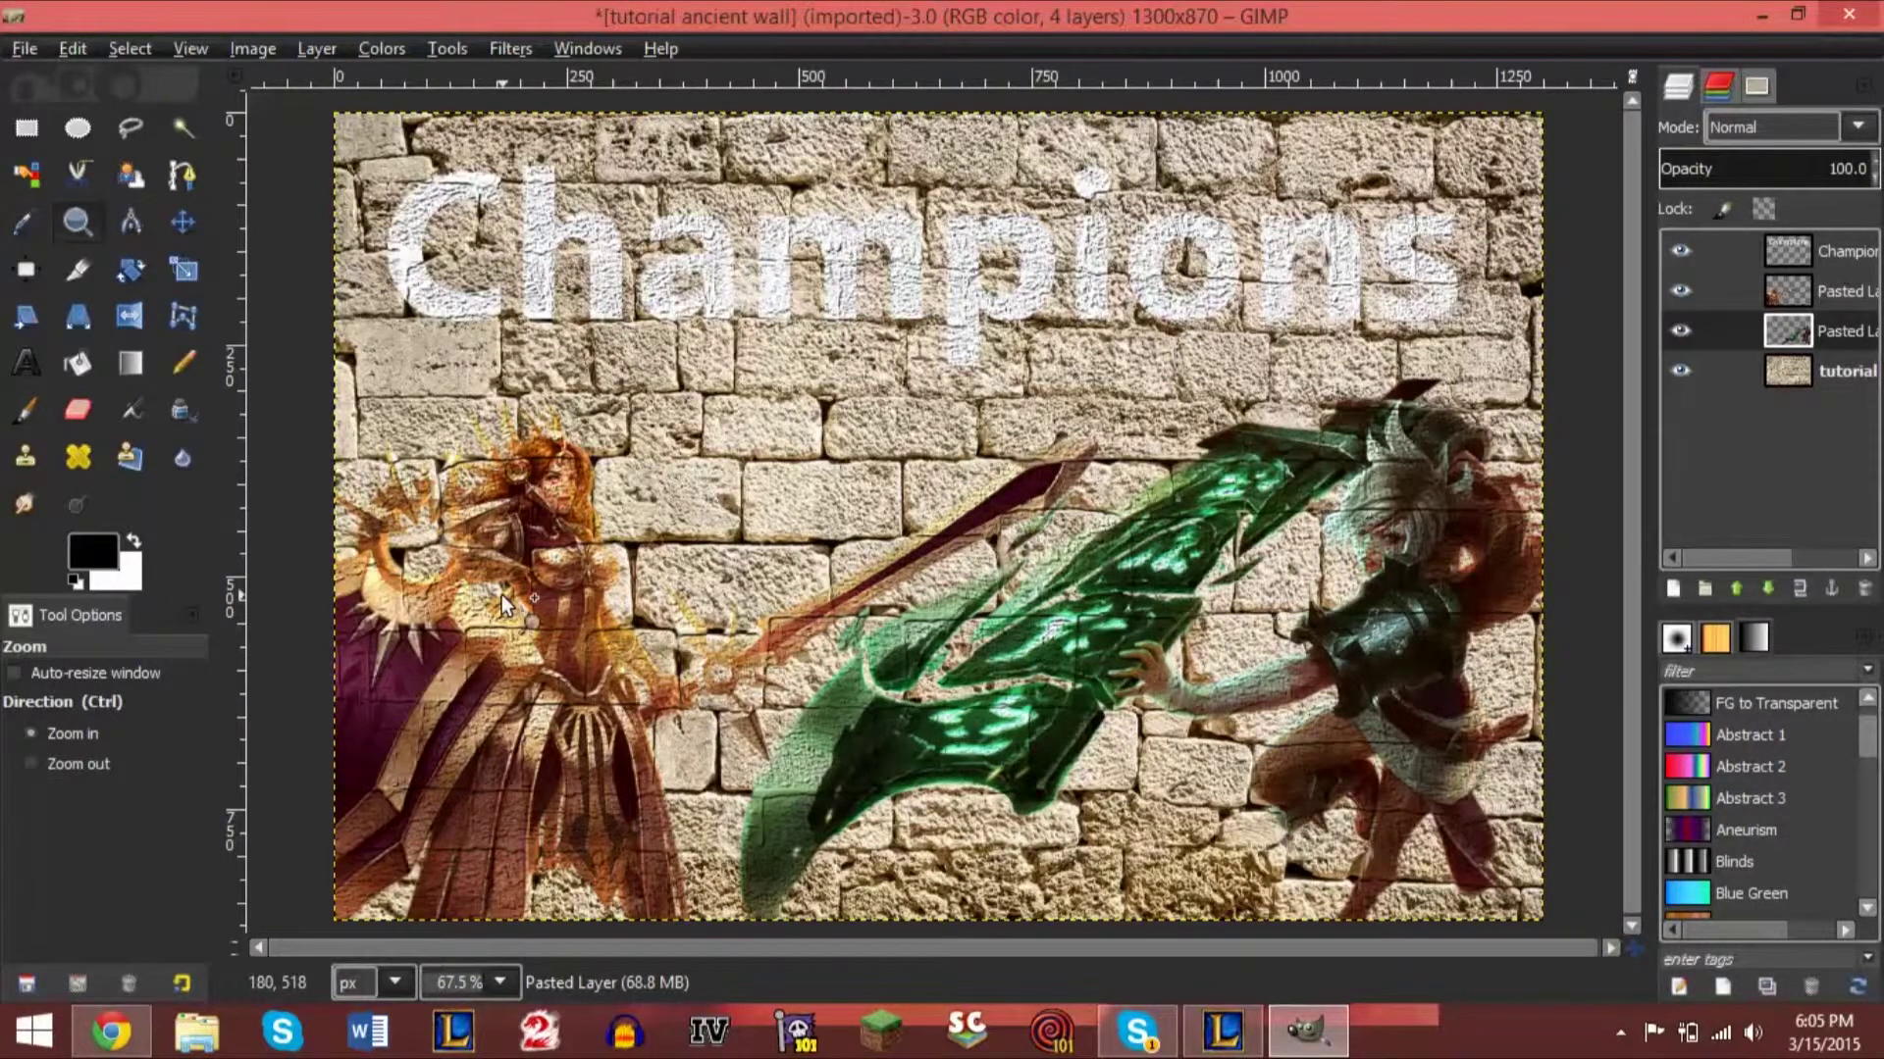
pyautogui.click(456, 581)
pyautogui.click(451, 579)
pyautogui.click(559, 397)
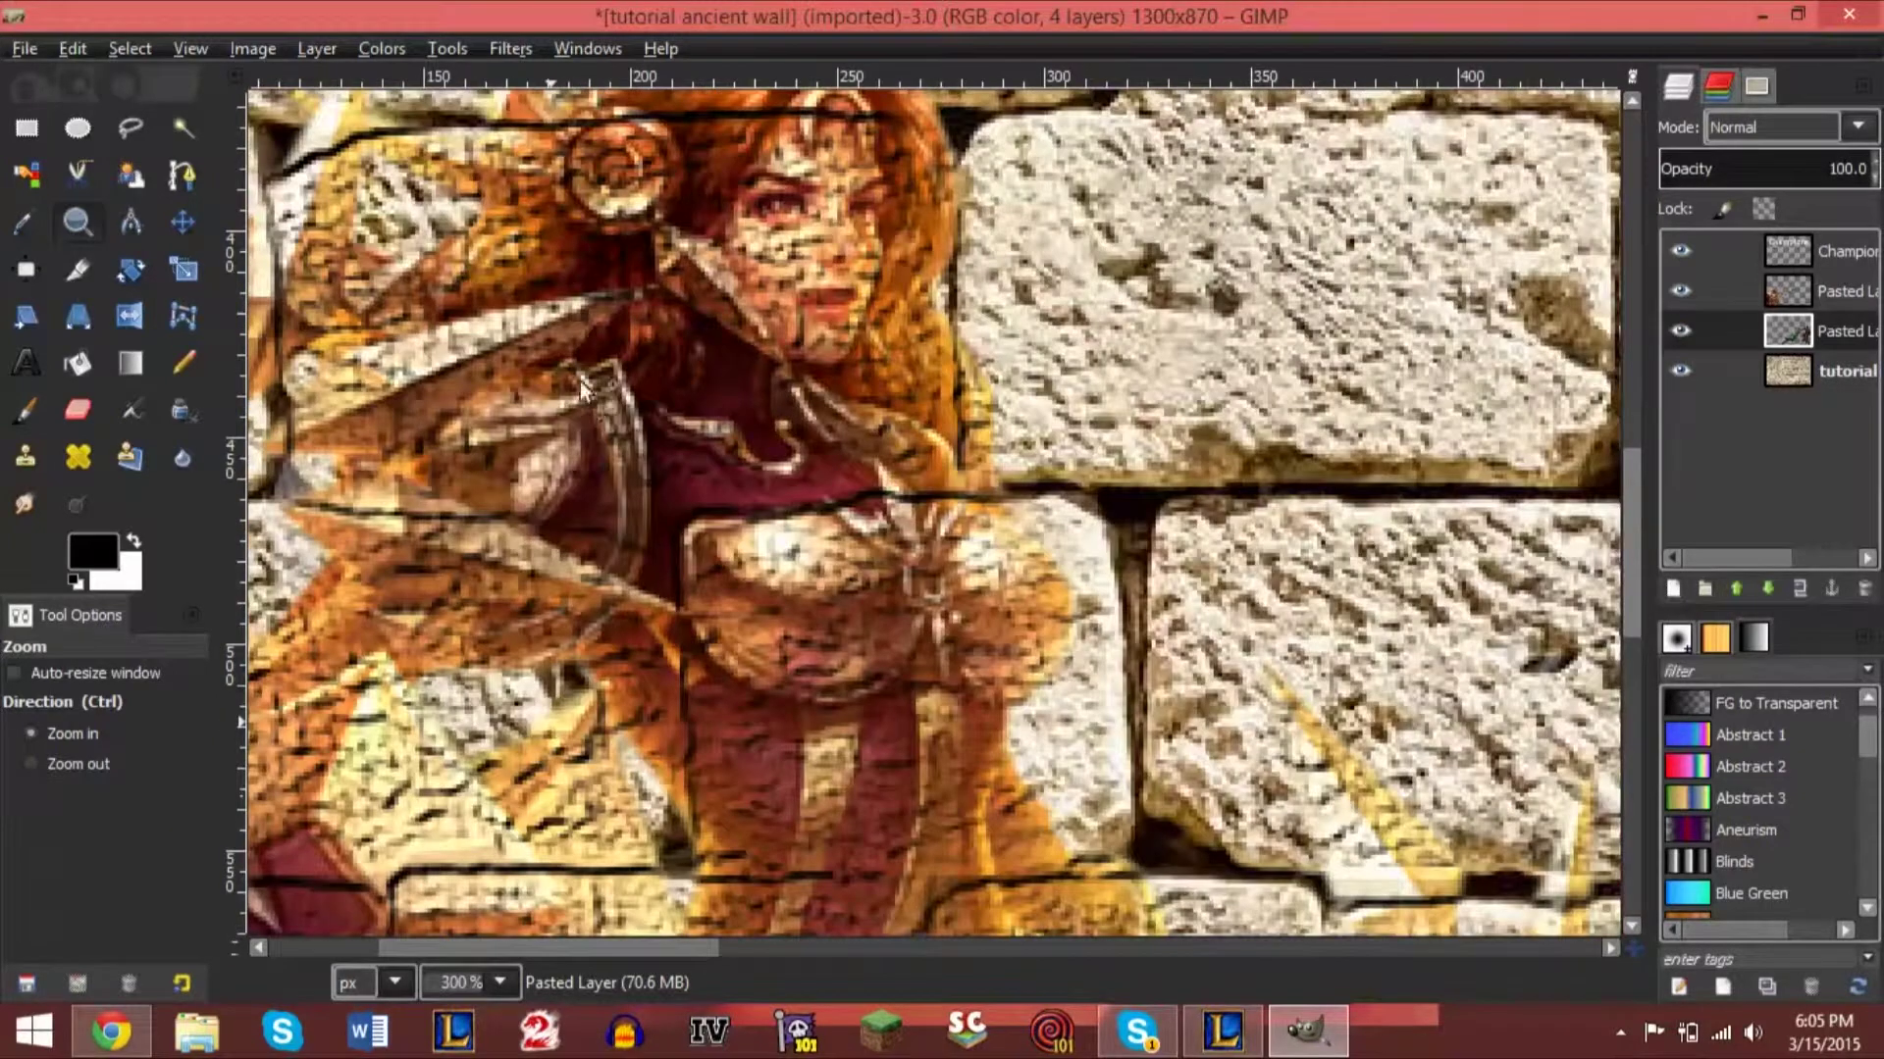
pyautogui.moveTo(1638, 520); pyautogui.dragTo(1638, 471)
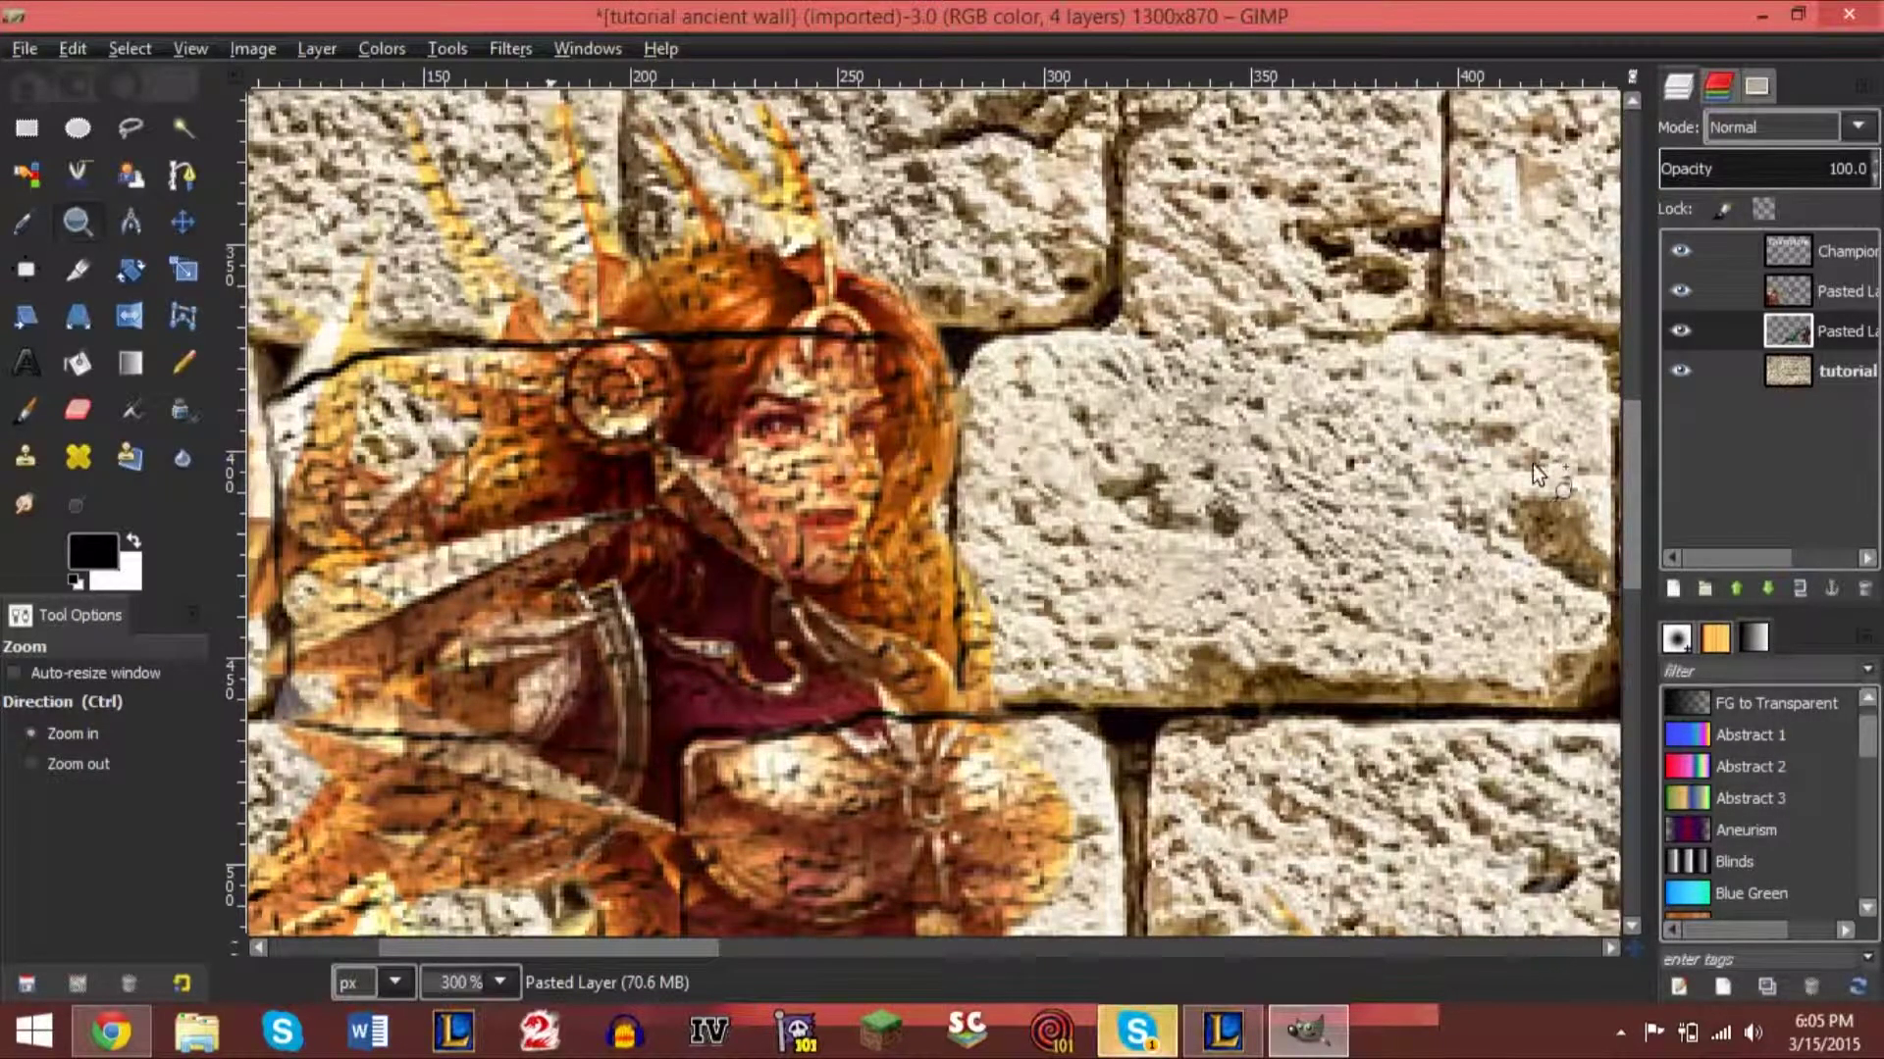
pyautogui.moveTo(1634, 451); pyautogui.dragTo(1640, 580)
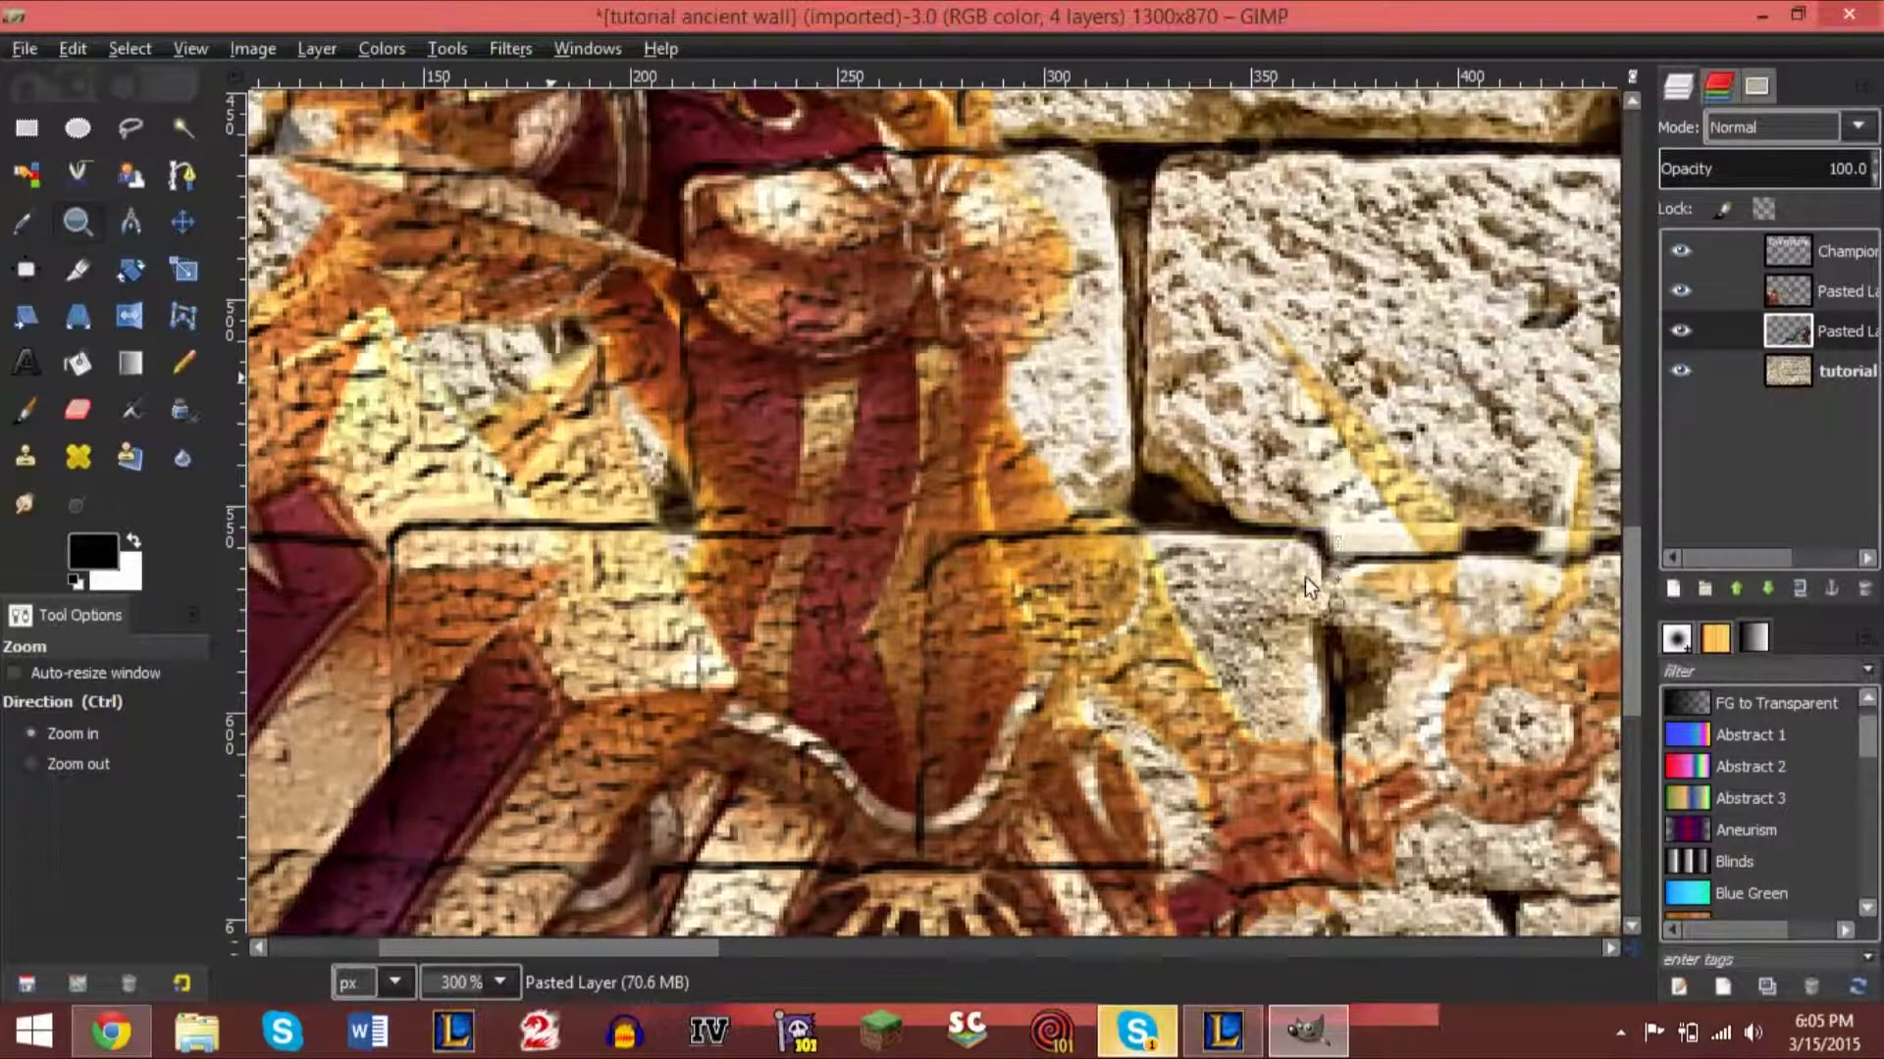
pyautogui.moveTo(1633, 561); pyautogui.dragTo(1632, 221)
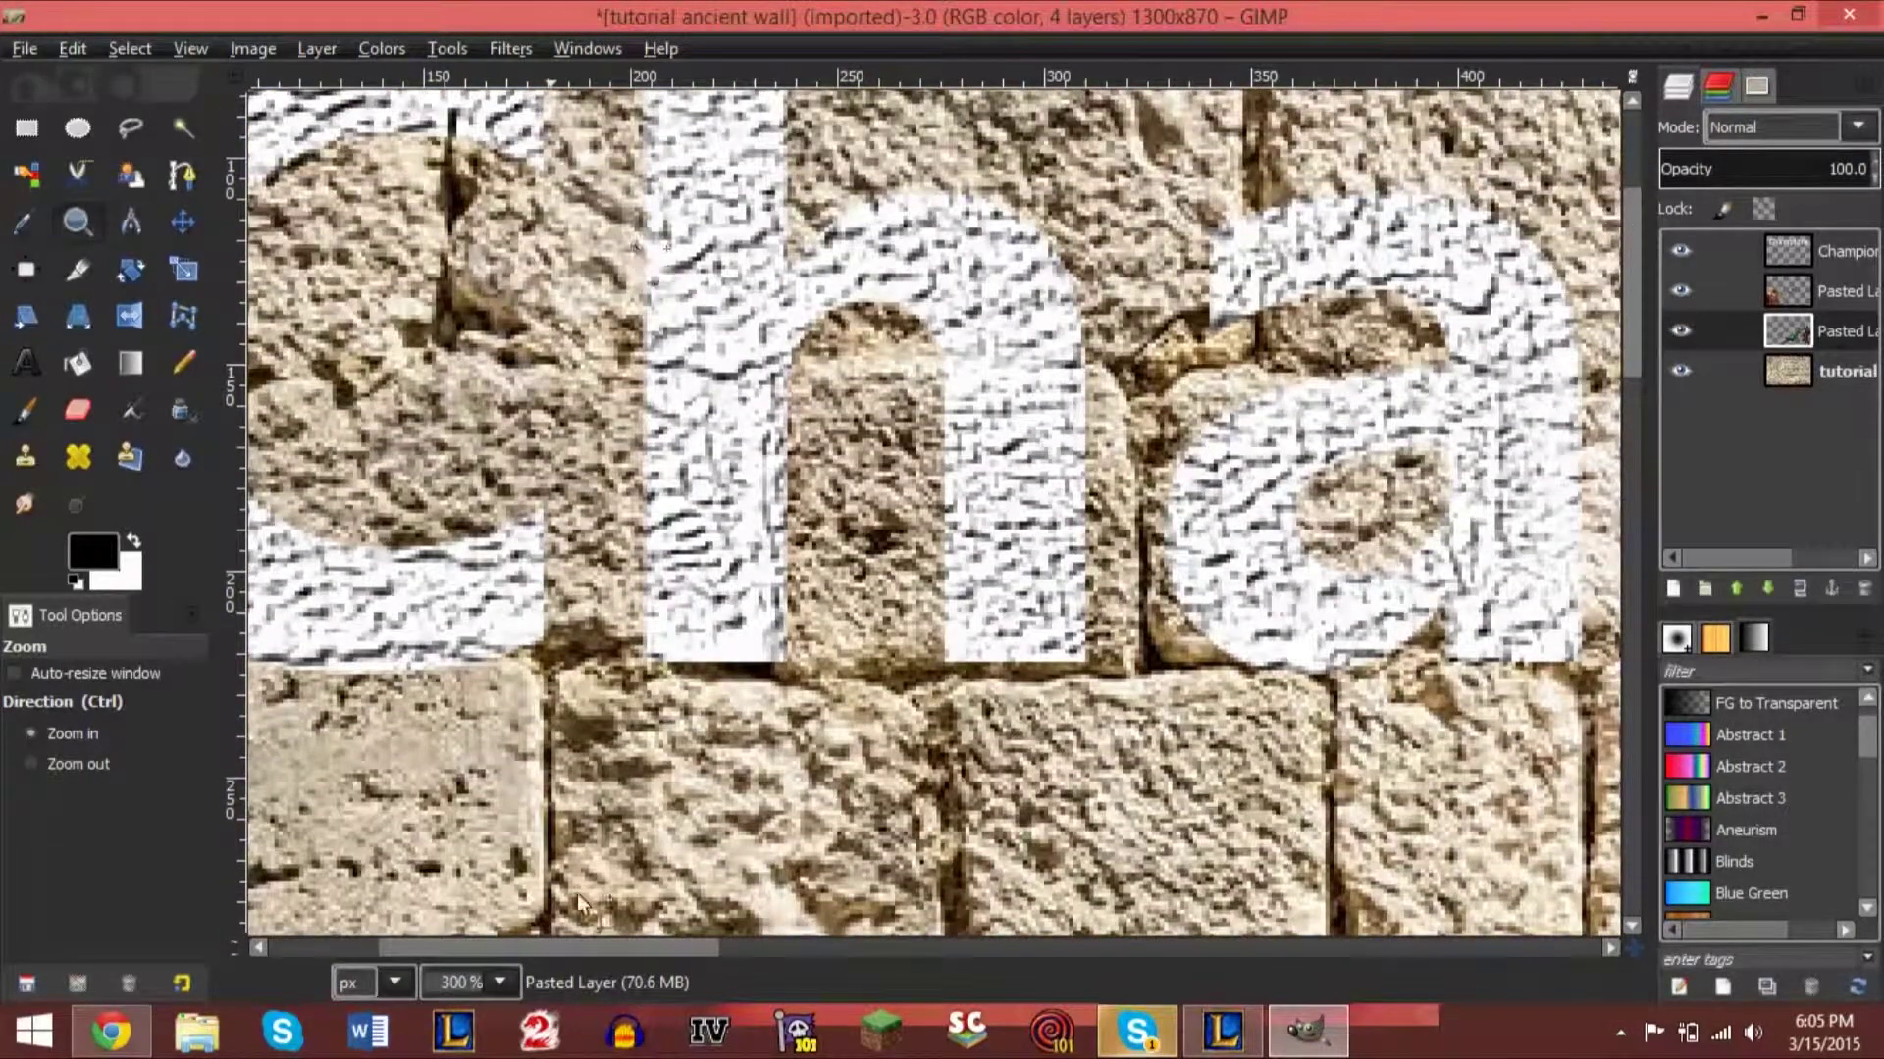
pyautogui.moveTo(579, 950); pyautogui.dragTo(1327, 946)
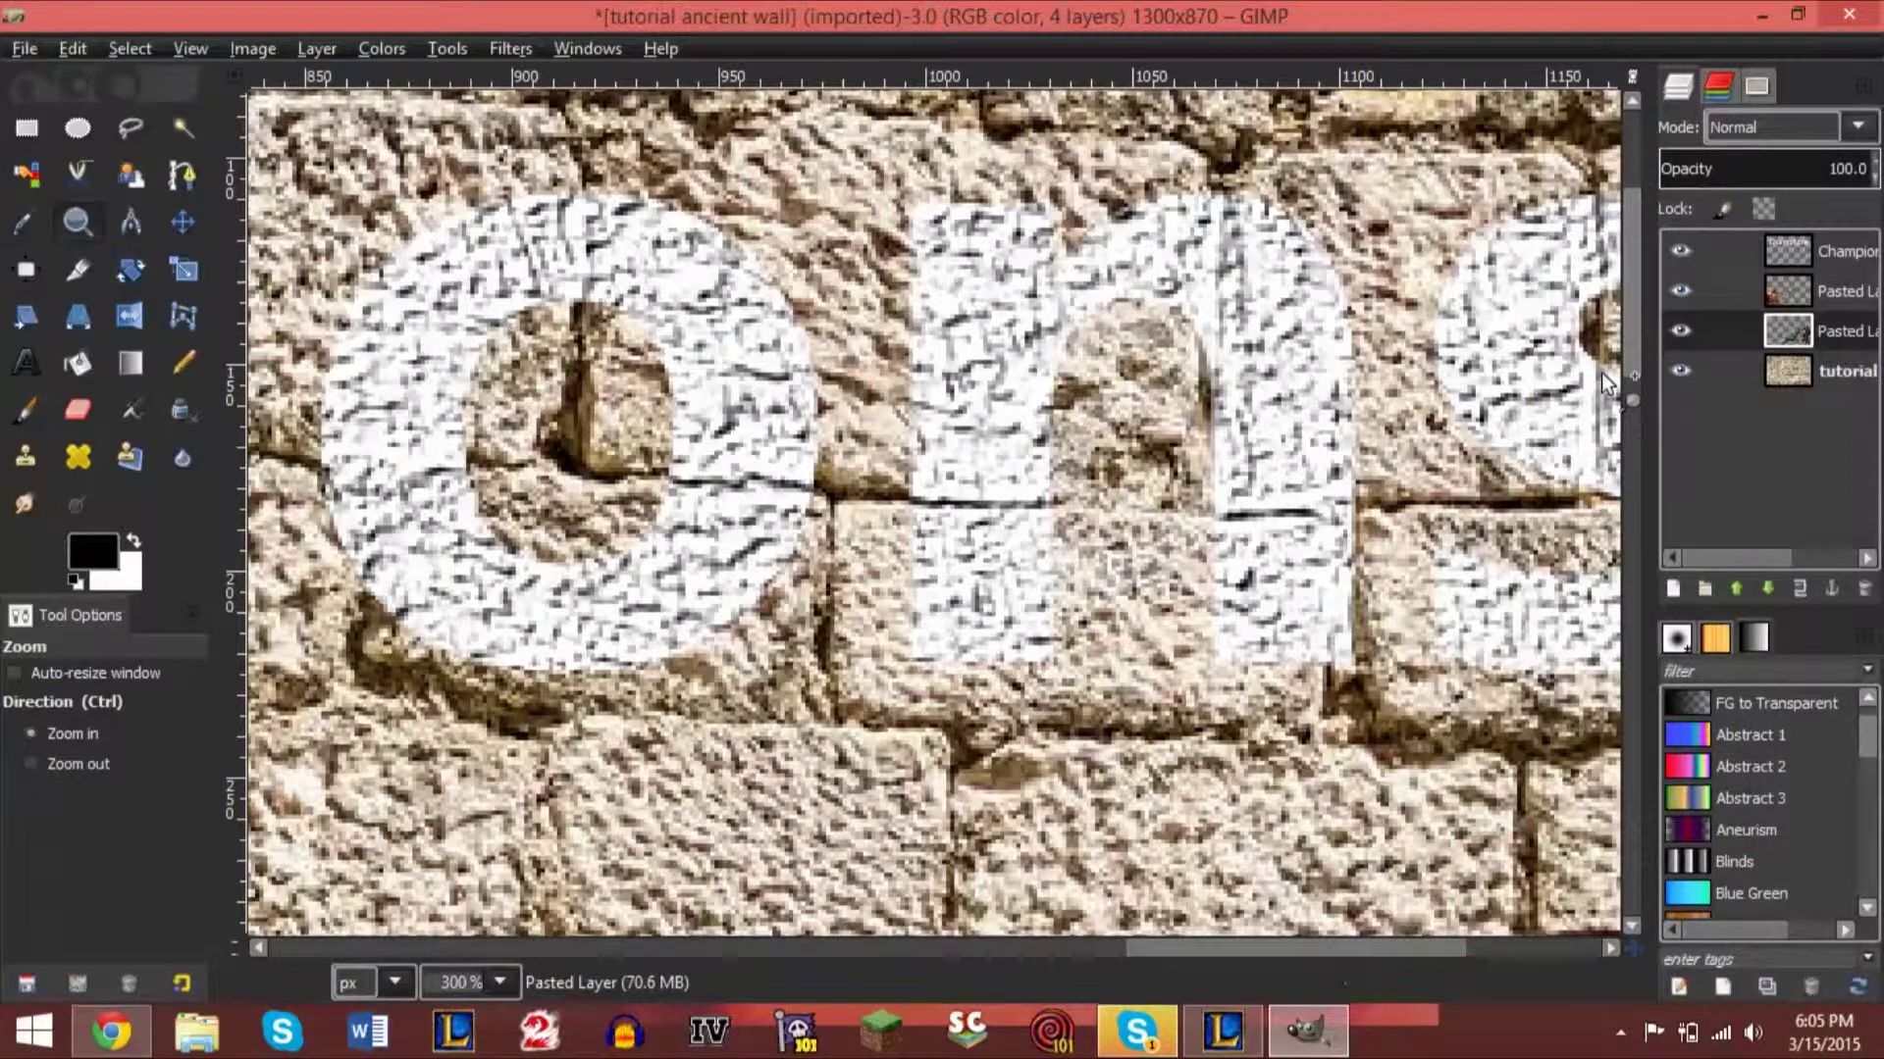
# Duplicate the original wall layer at the bottom of the layer stack.
pyautogui.moveTo(1627, 339); pyautogui.dragTo(1607, 437)
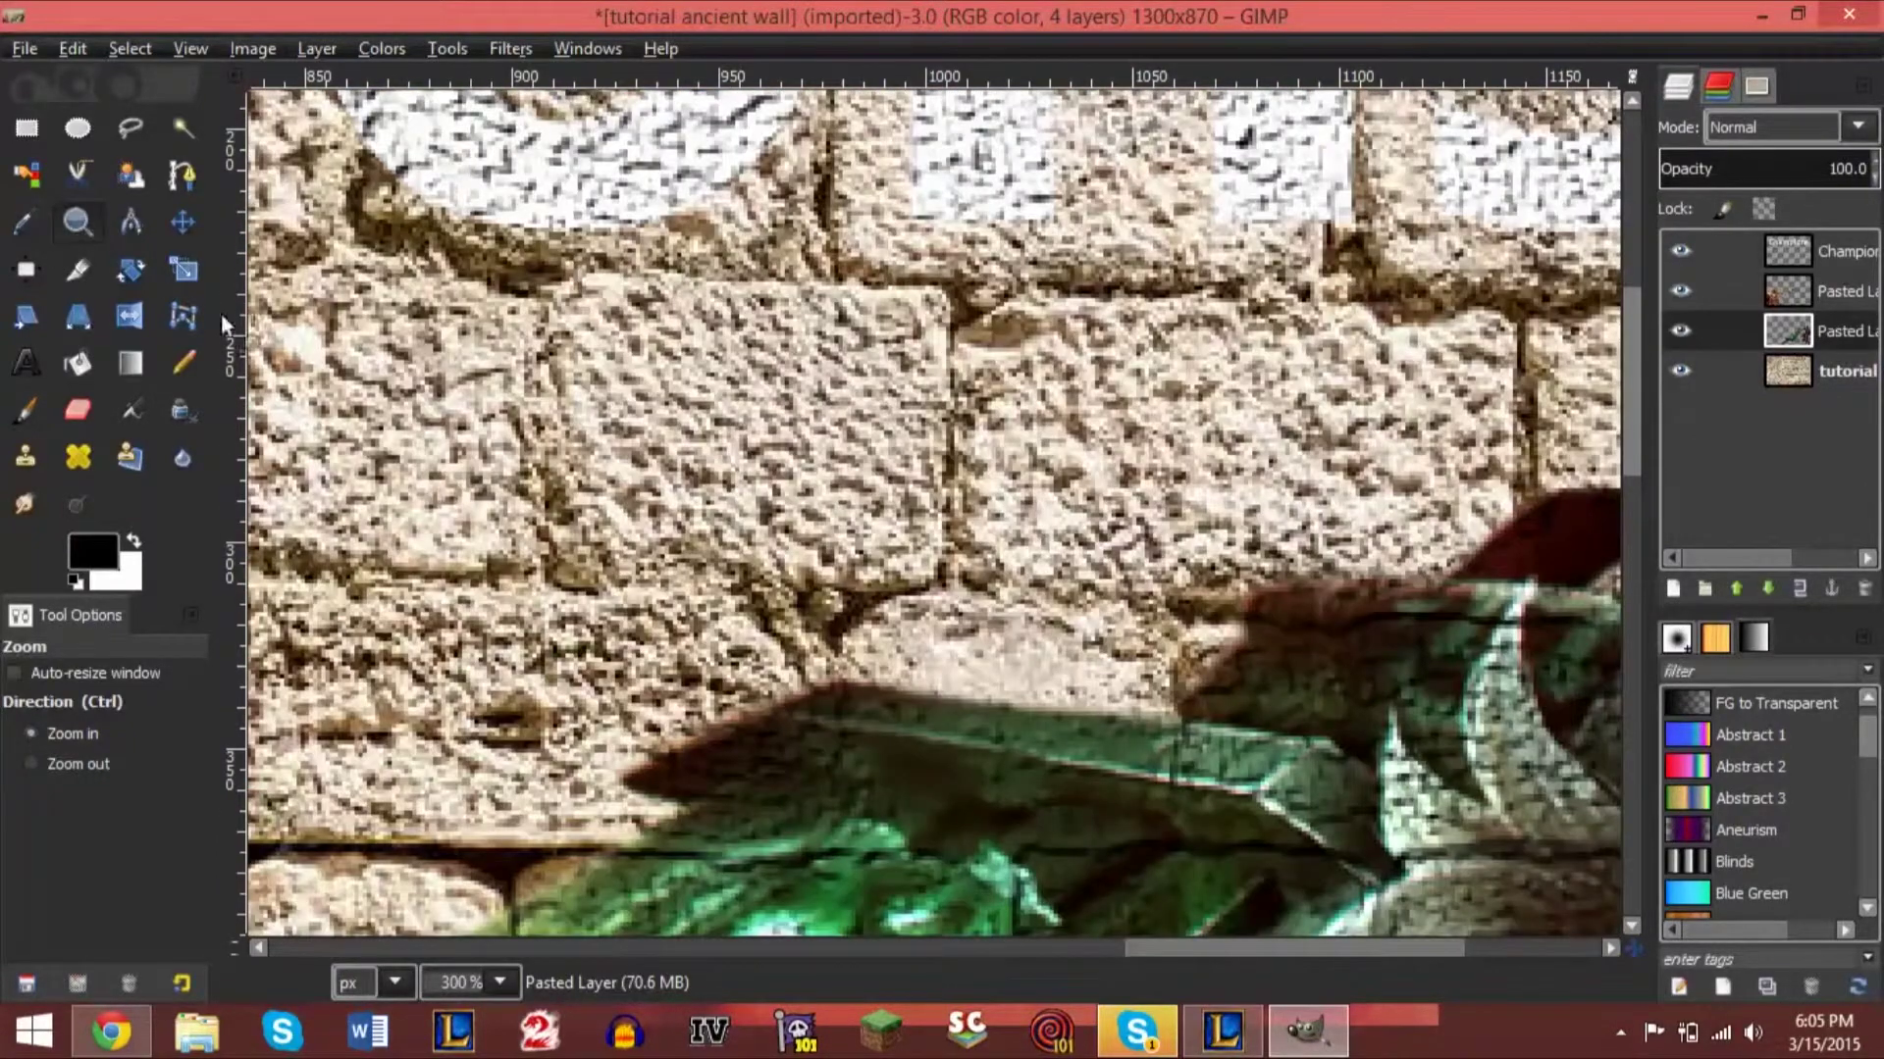
pyautogui.click(450, 377)
pyautogui.click(450, 377)
pyautogui.click(451, 376)
pyautogui.click(451, 377)
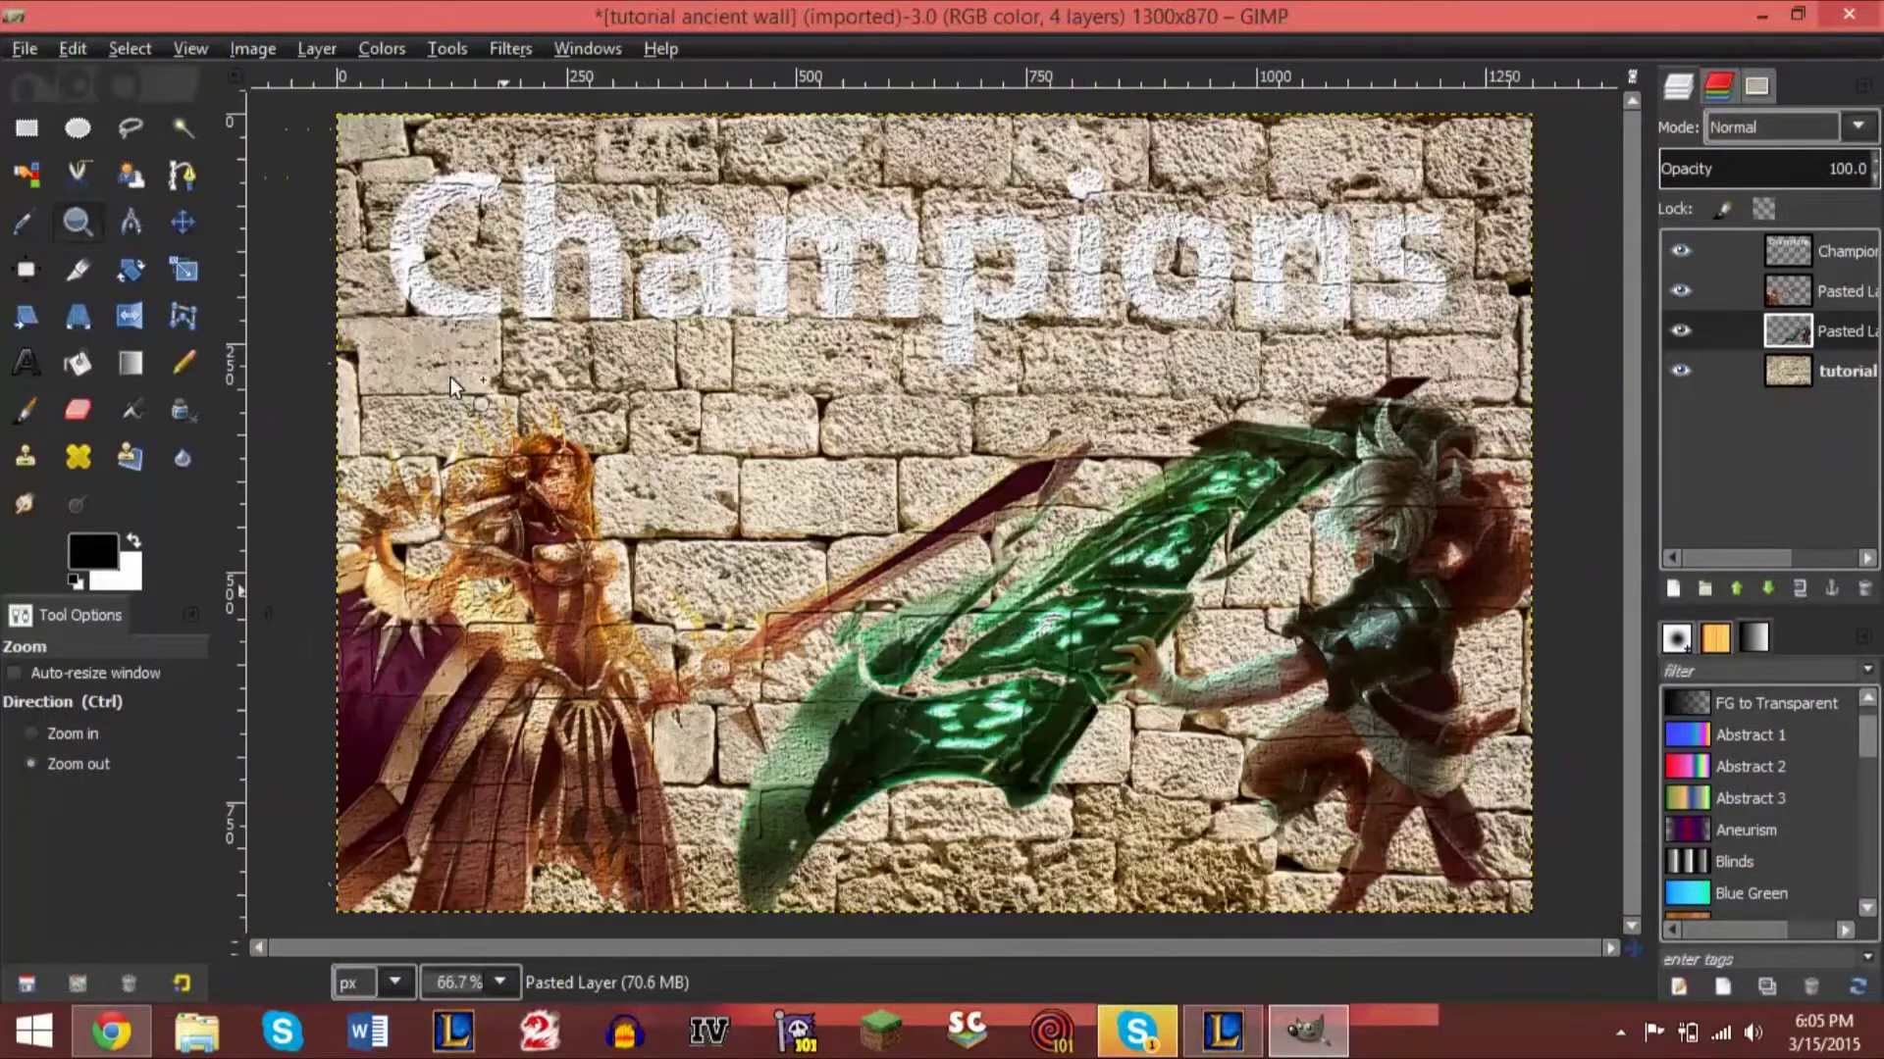
pyautogui.click(1781, 369)
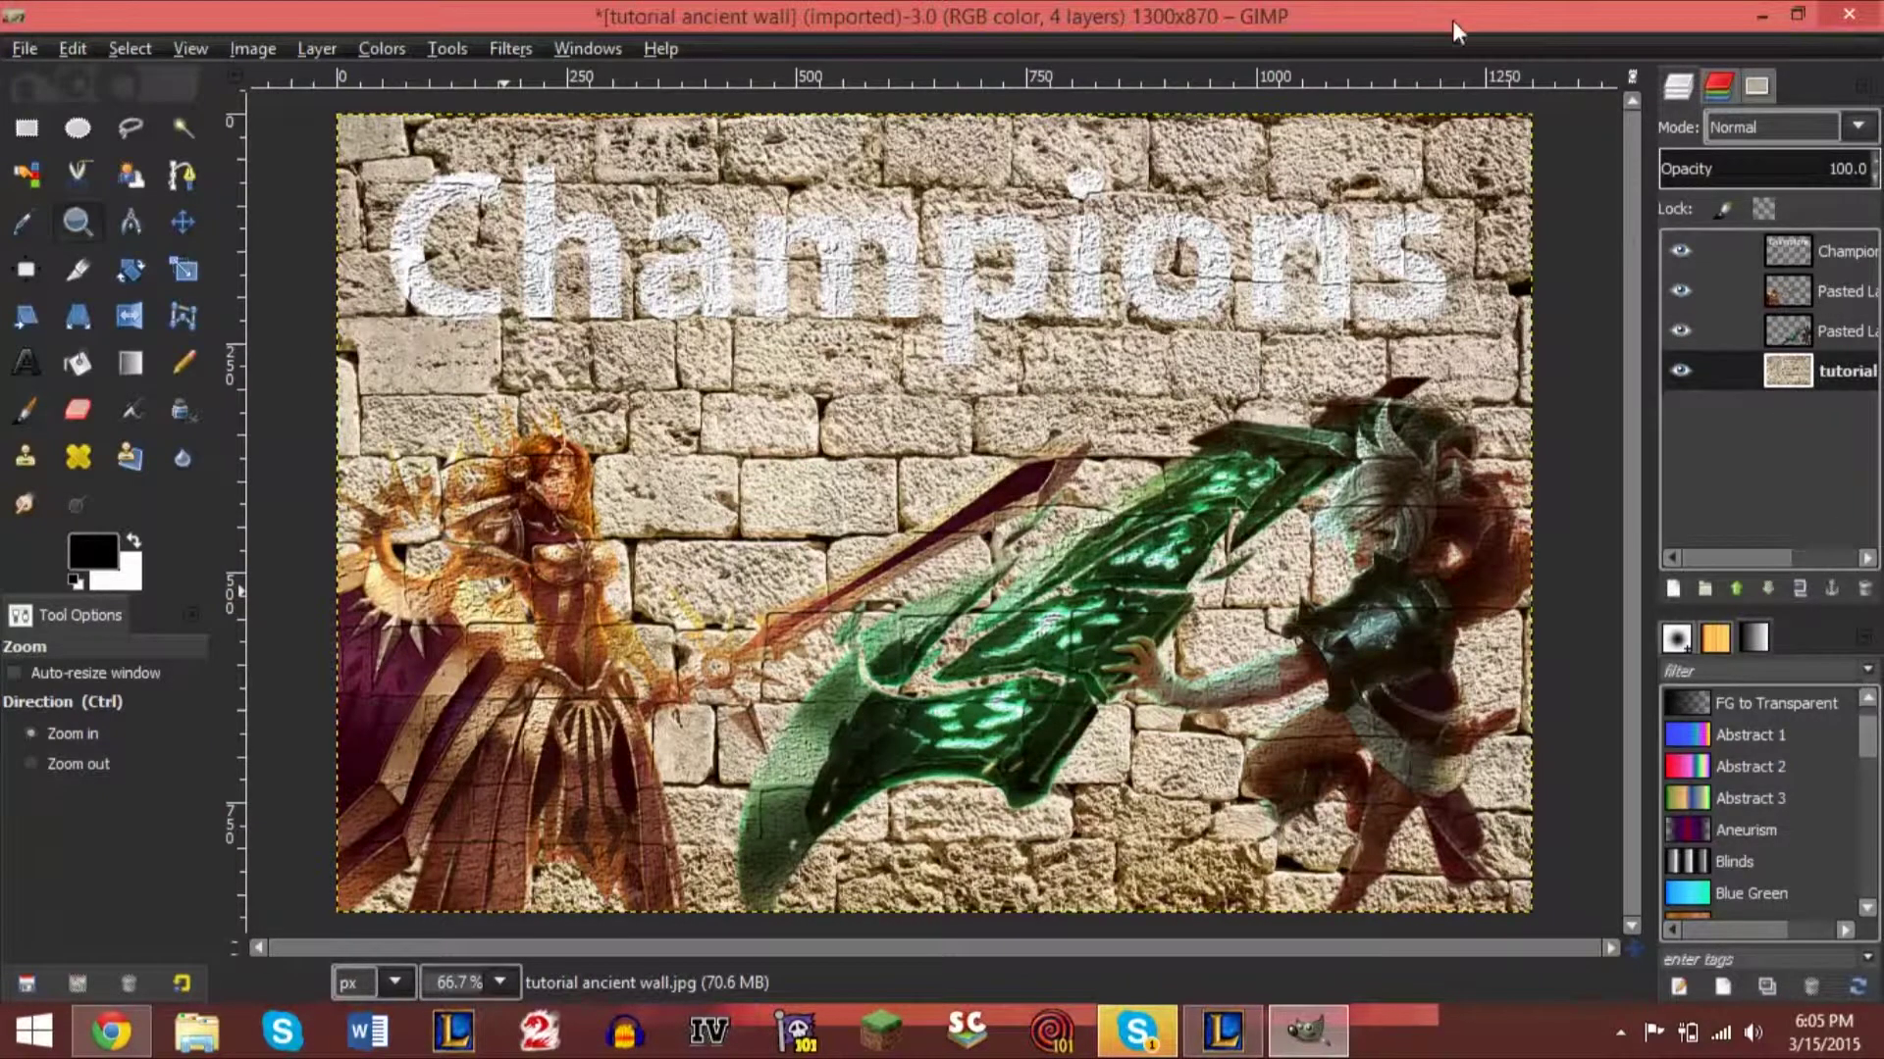
pyautogui.rightClick(1798, 373)
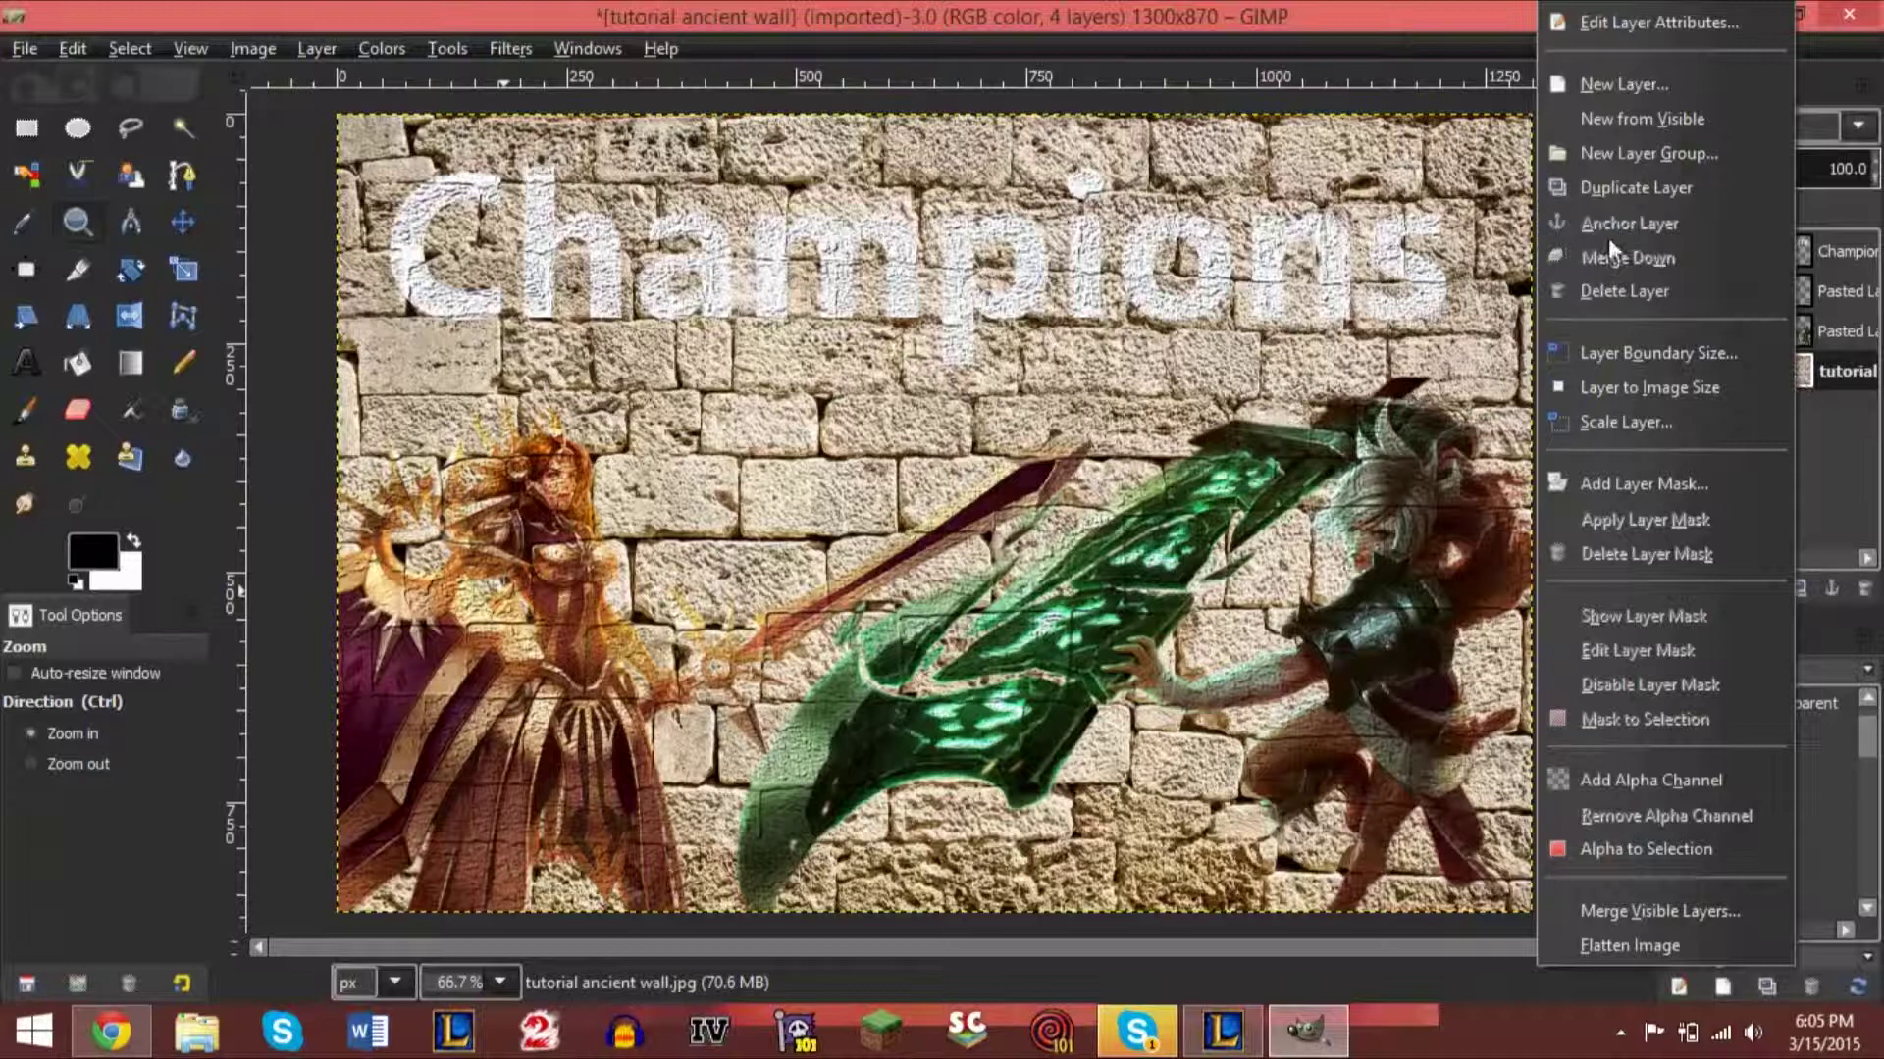
pyautogui.click(1613, 191)
# Raise the wall copy above both figures and the Champions text so it is the topmost layer.
pyautogui.moveTo(1793, 376); pyautogui.dragTo(1799, 247)
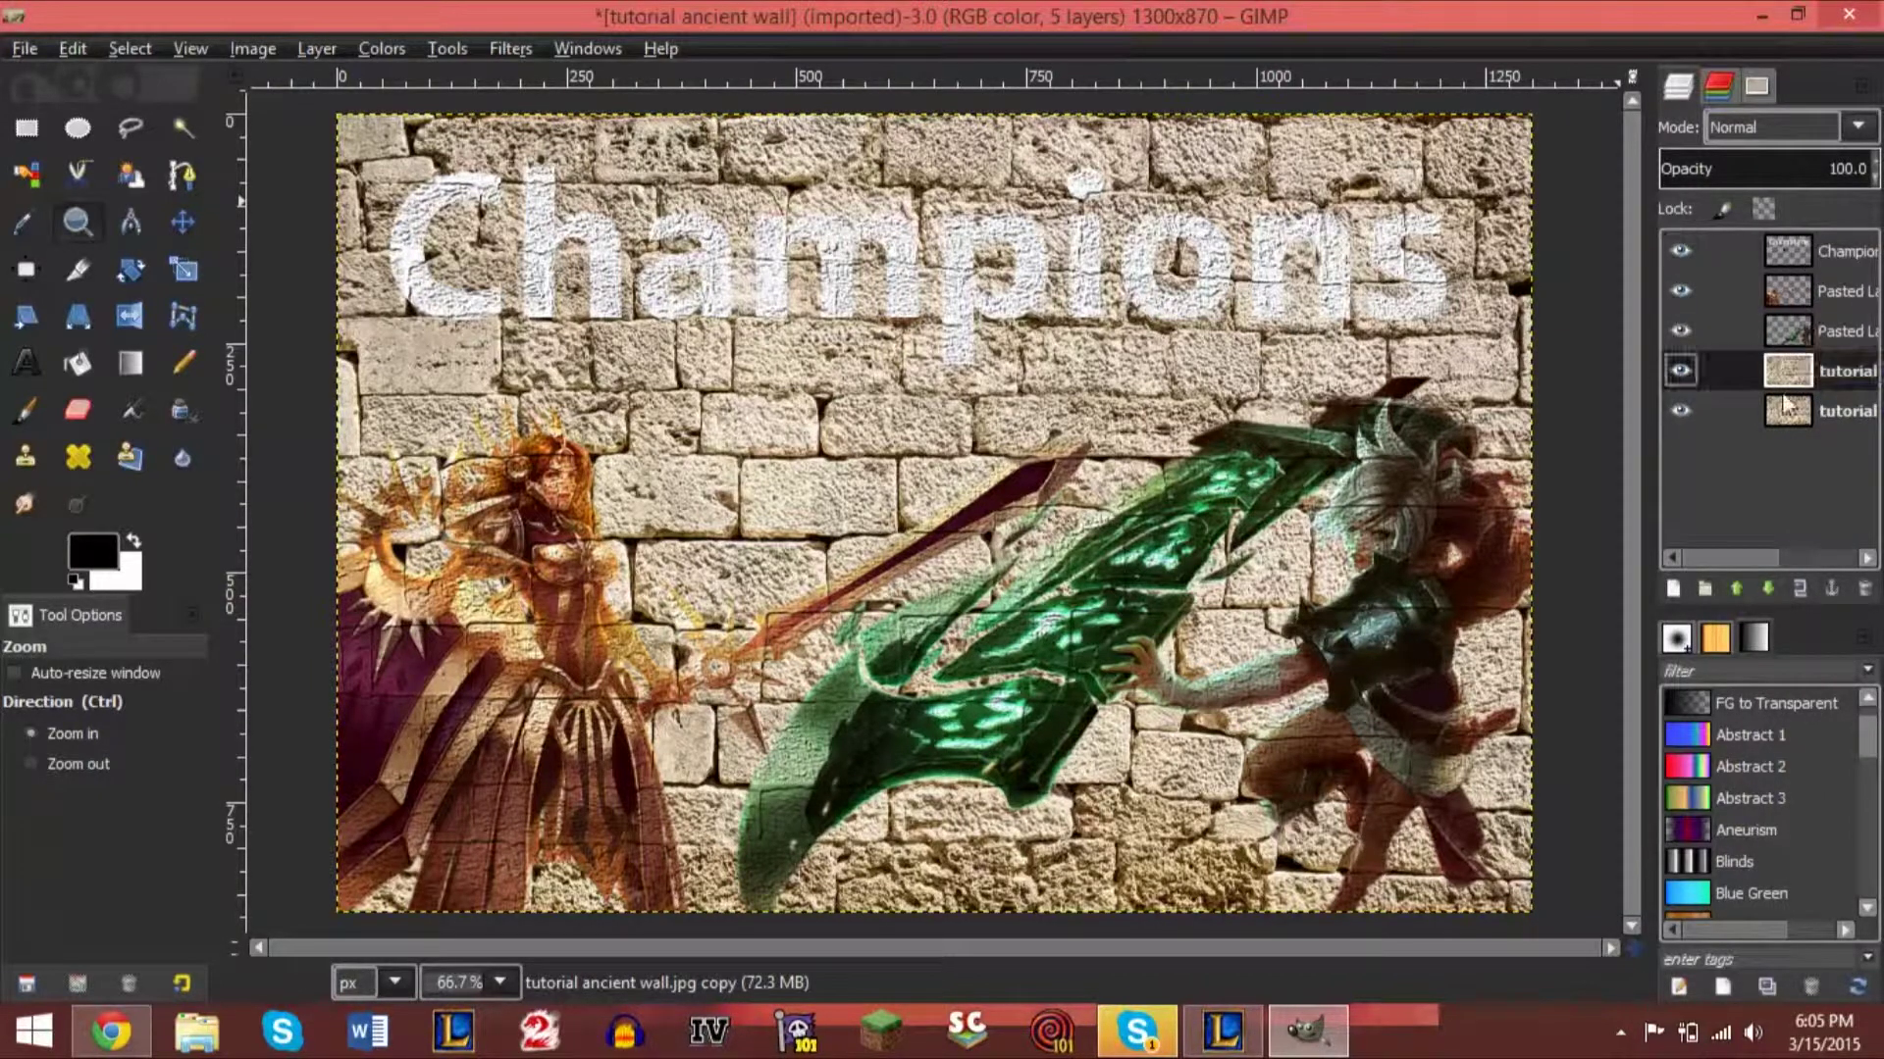
pyautogui.click(1737, 588)
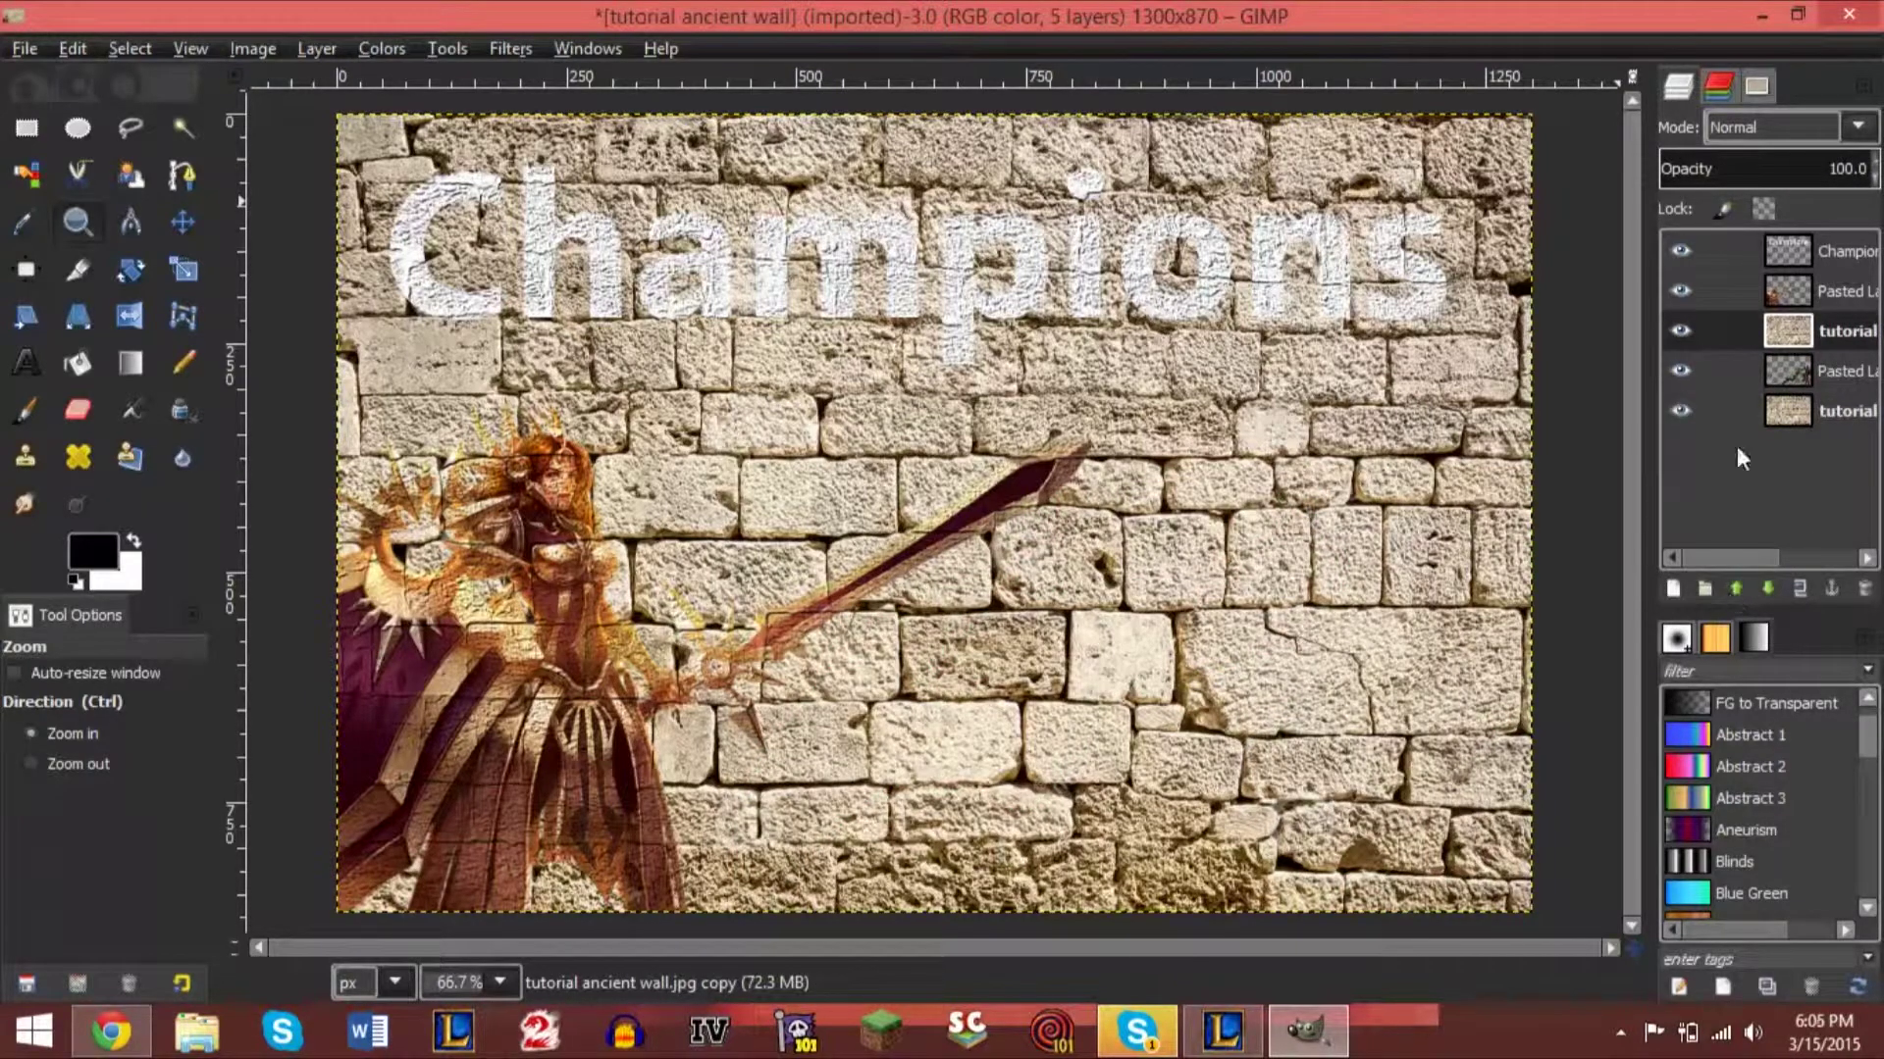
pyautogui.click(1736, 588)
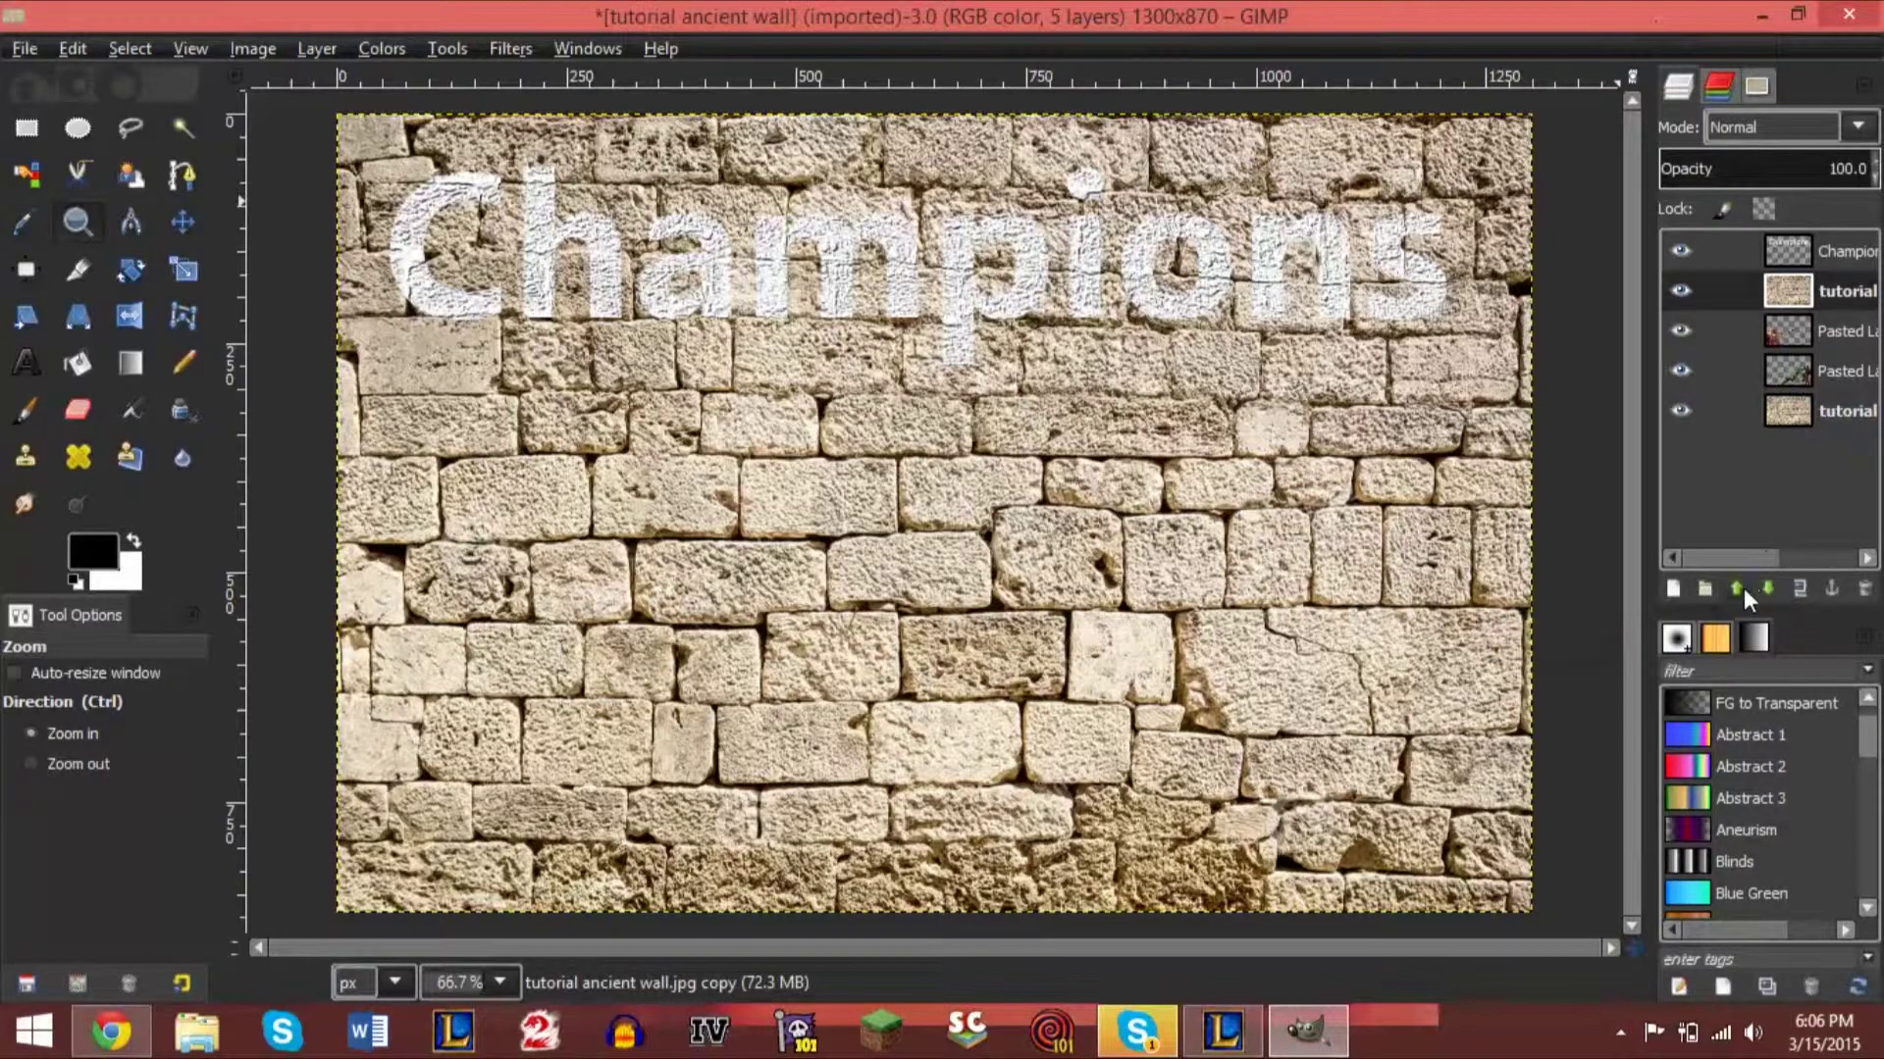
pyautogui.click(1742, 589)
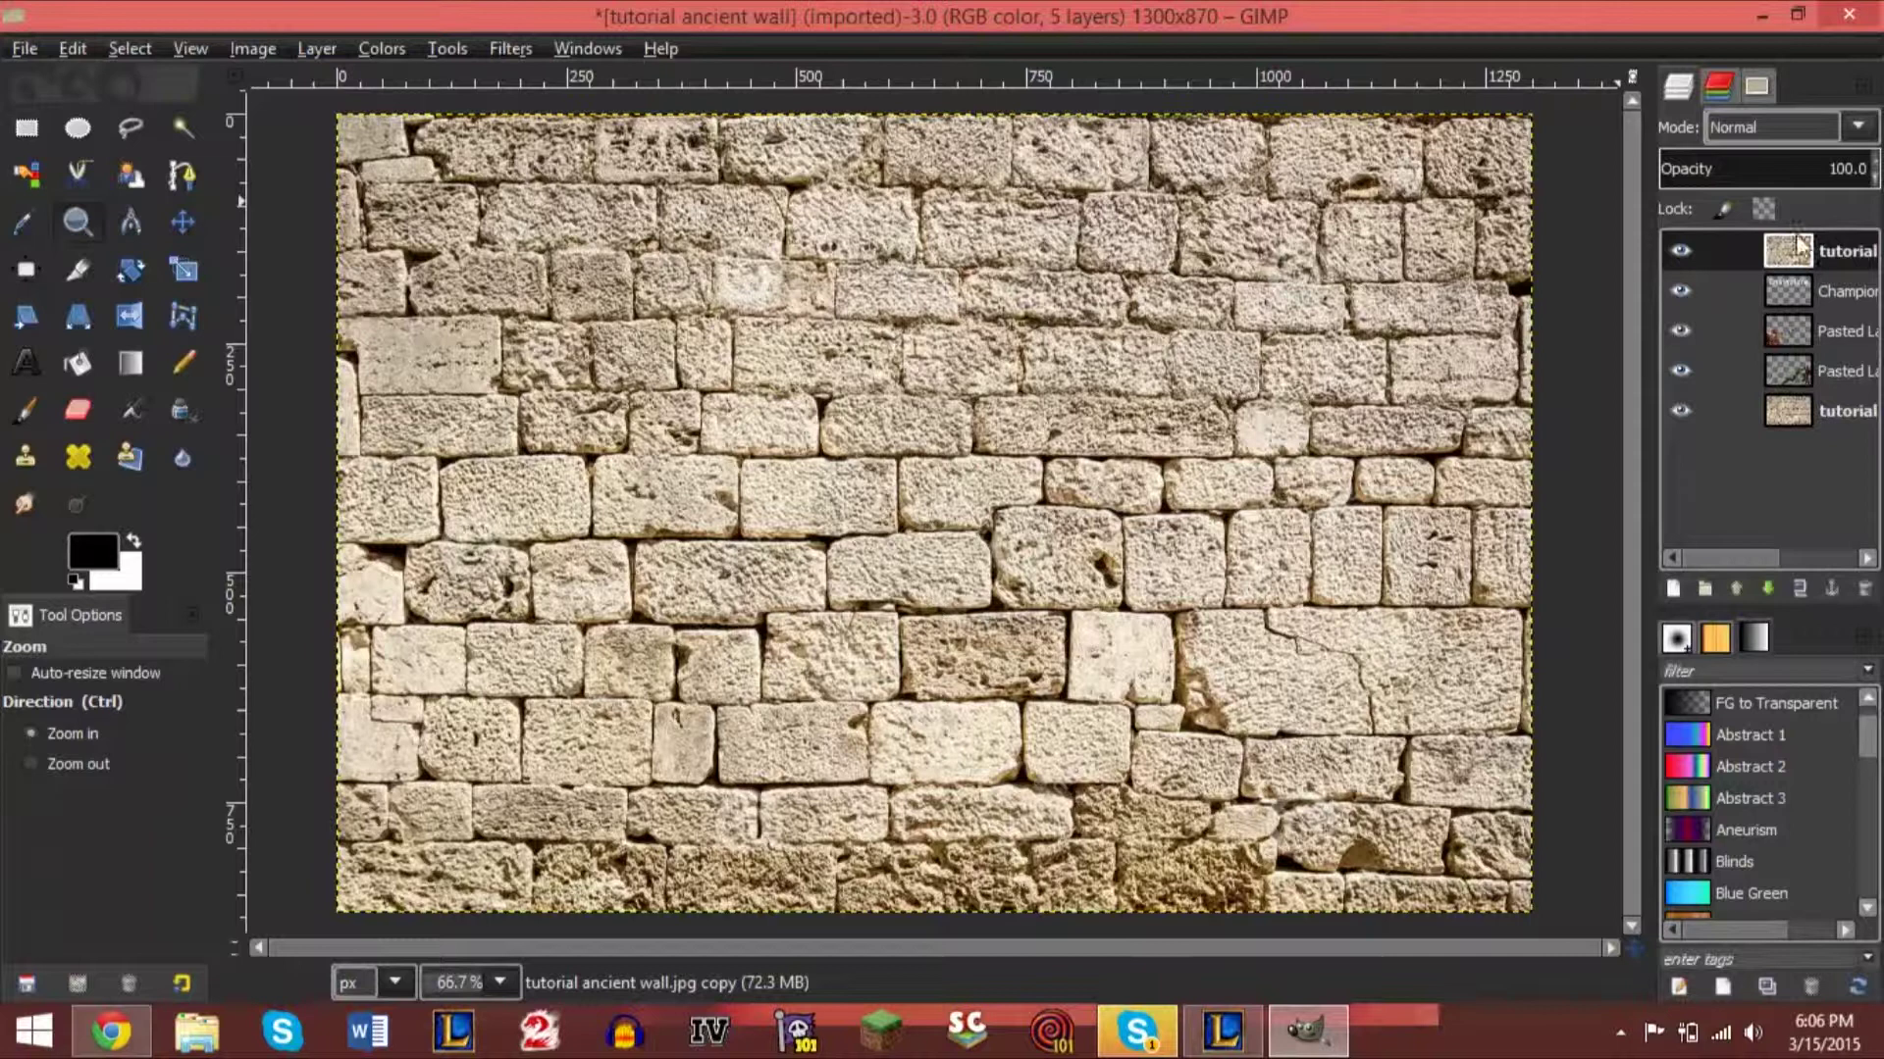
# Set the topmost wall copy's blend mode to Color and its opacity to 48.
pyautogui.click(1740, 128)
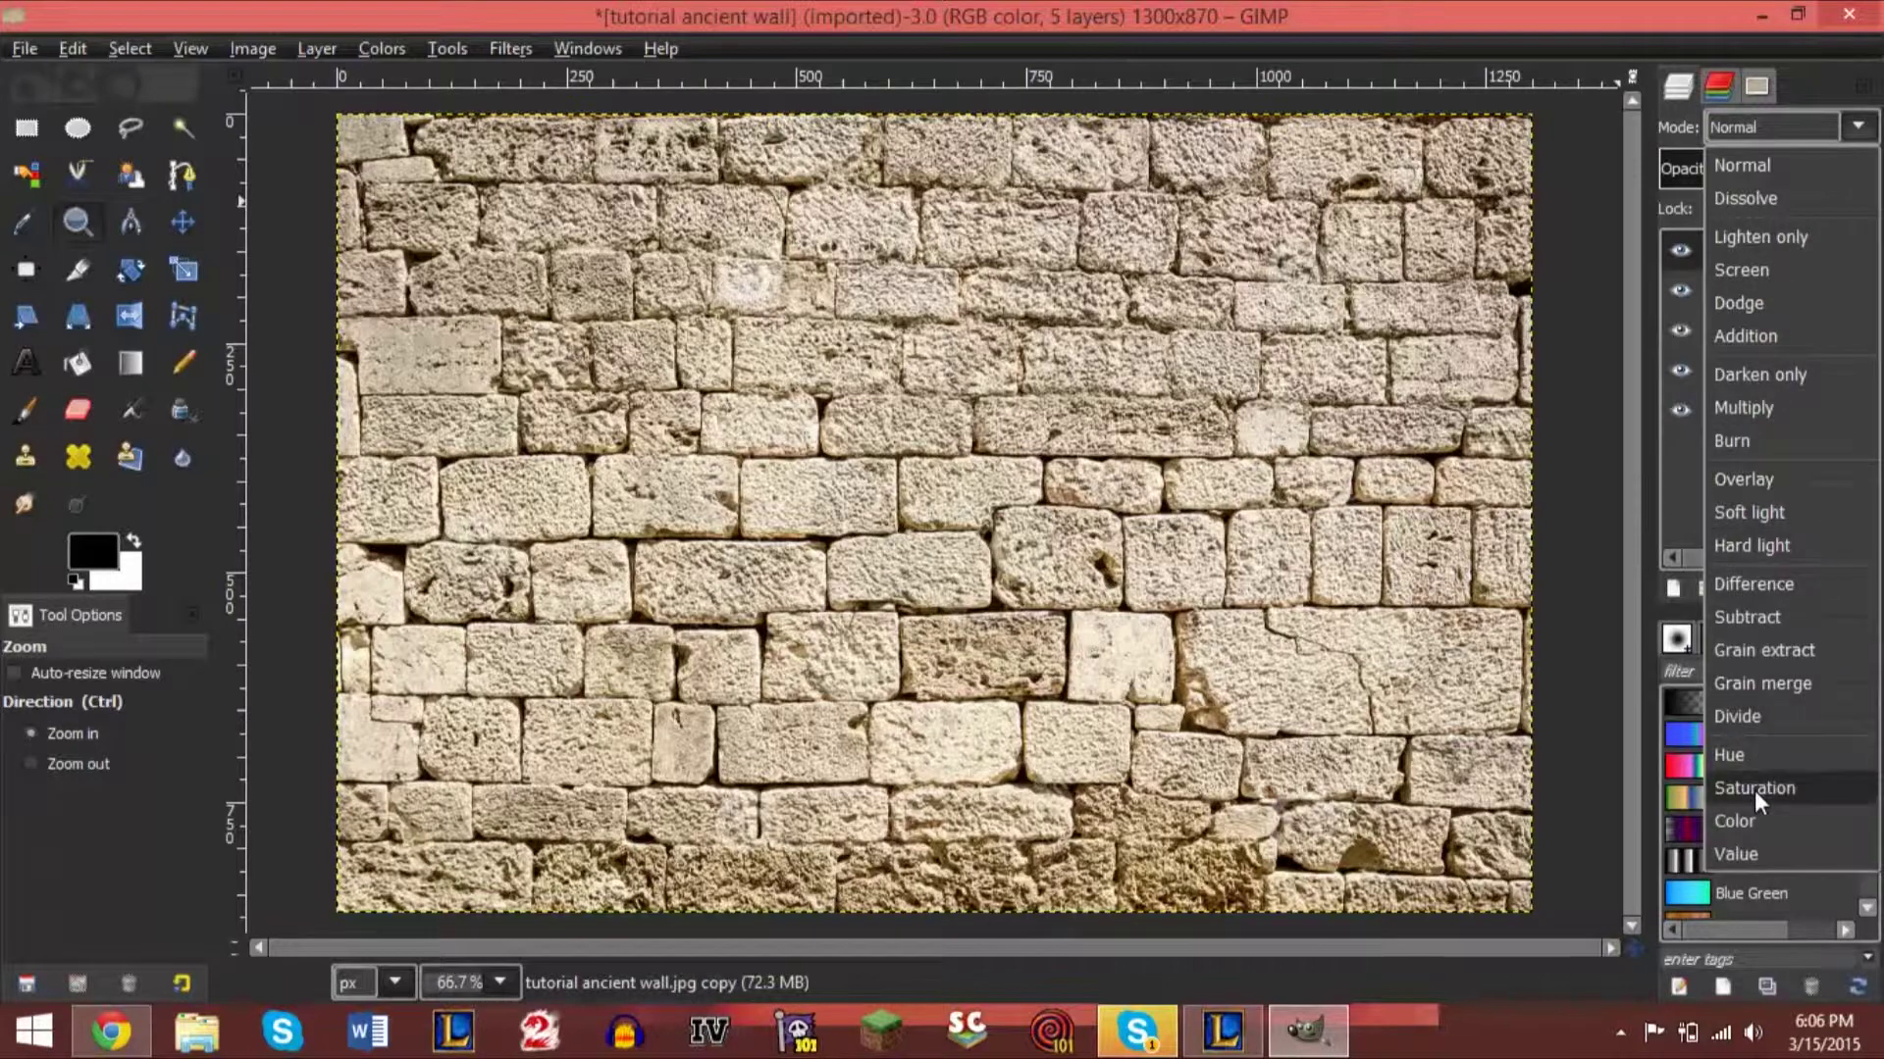
pyautogui.click(1751, 815)
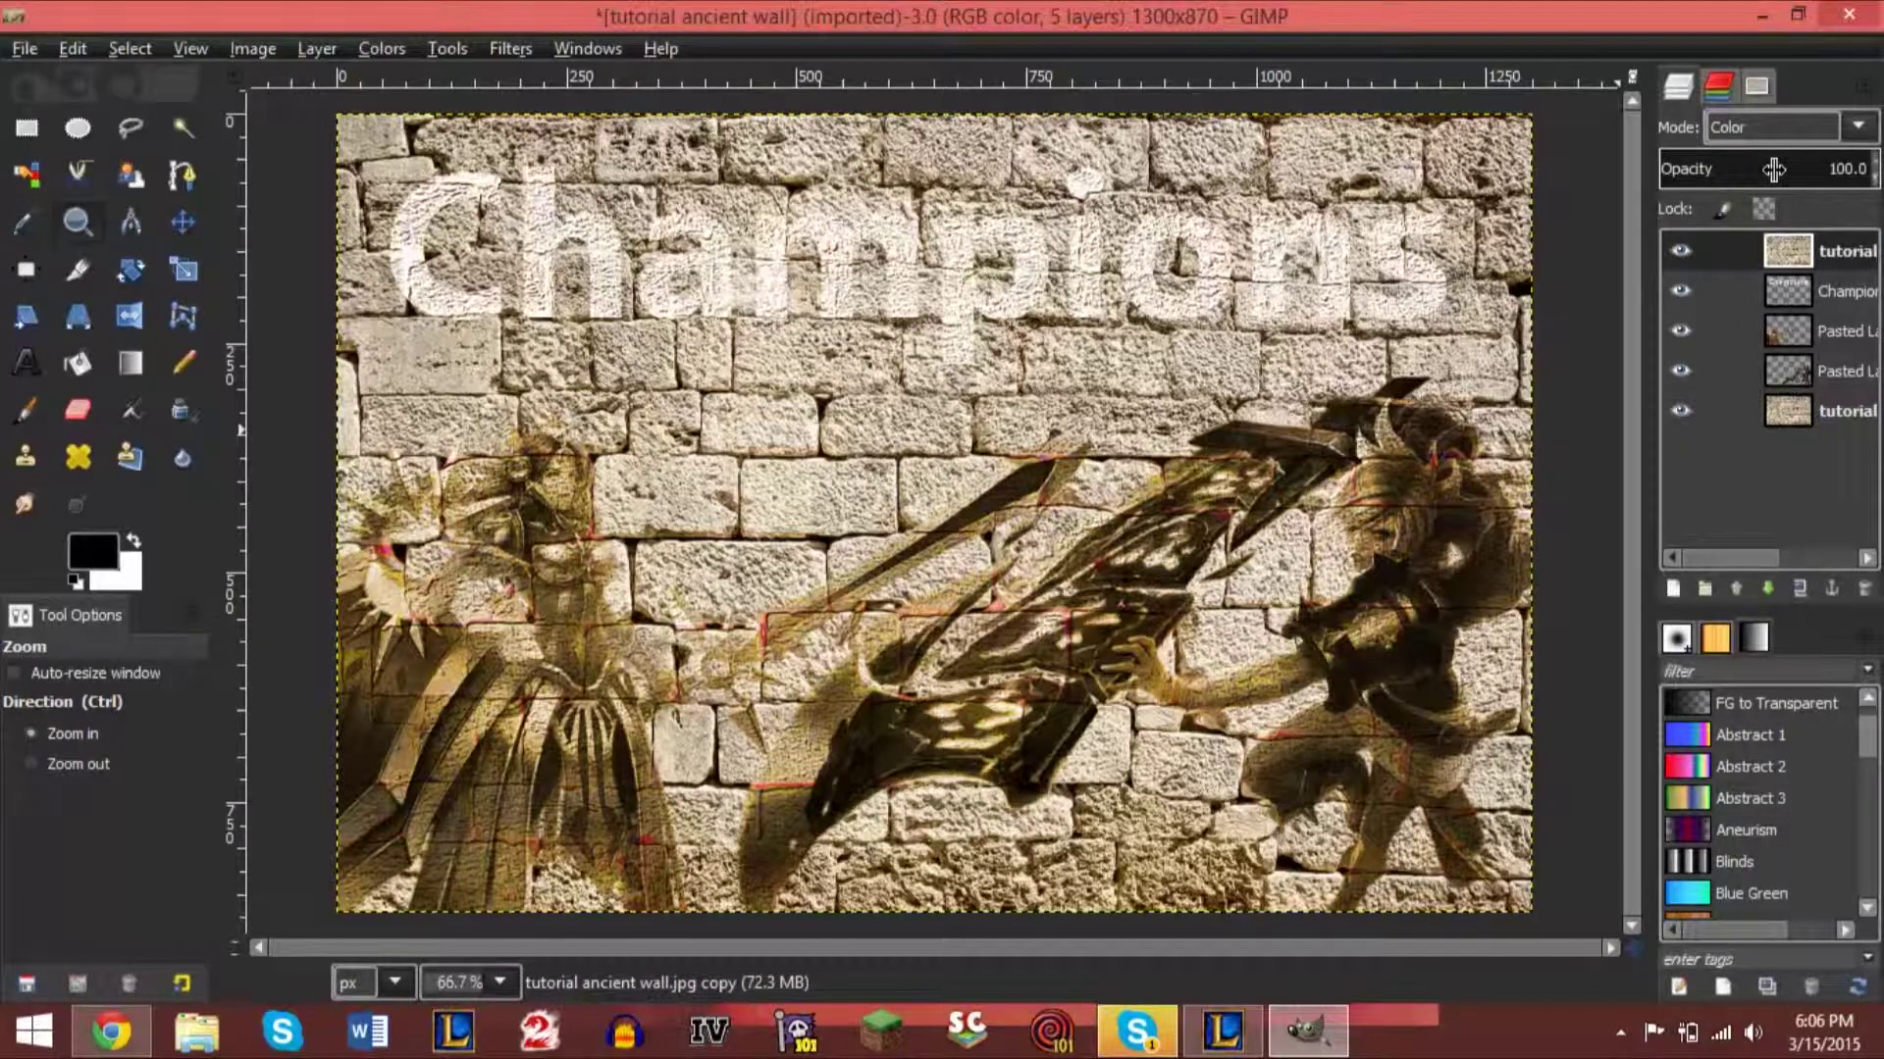
pyautogui.moveTo(1761, 173); pyautogui.dragTo(1859, 172)
pyautogui.press('Return')
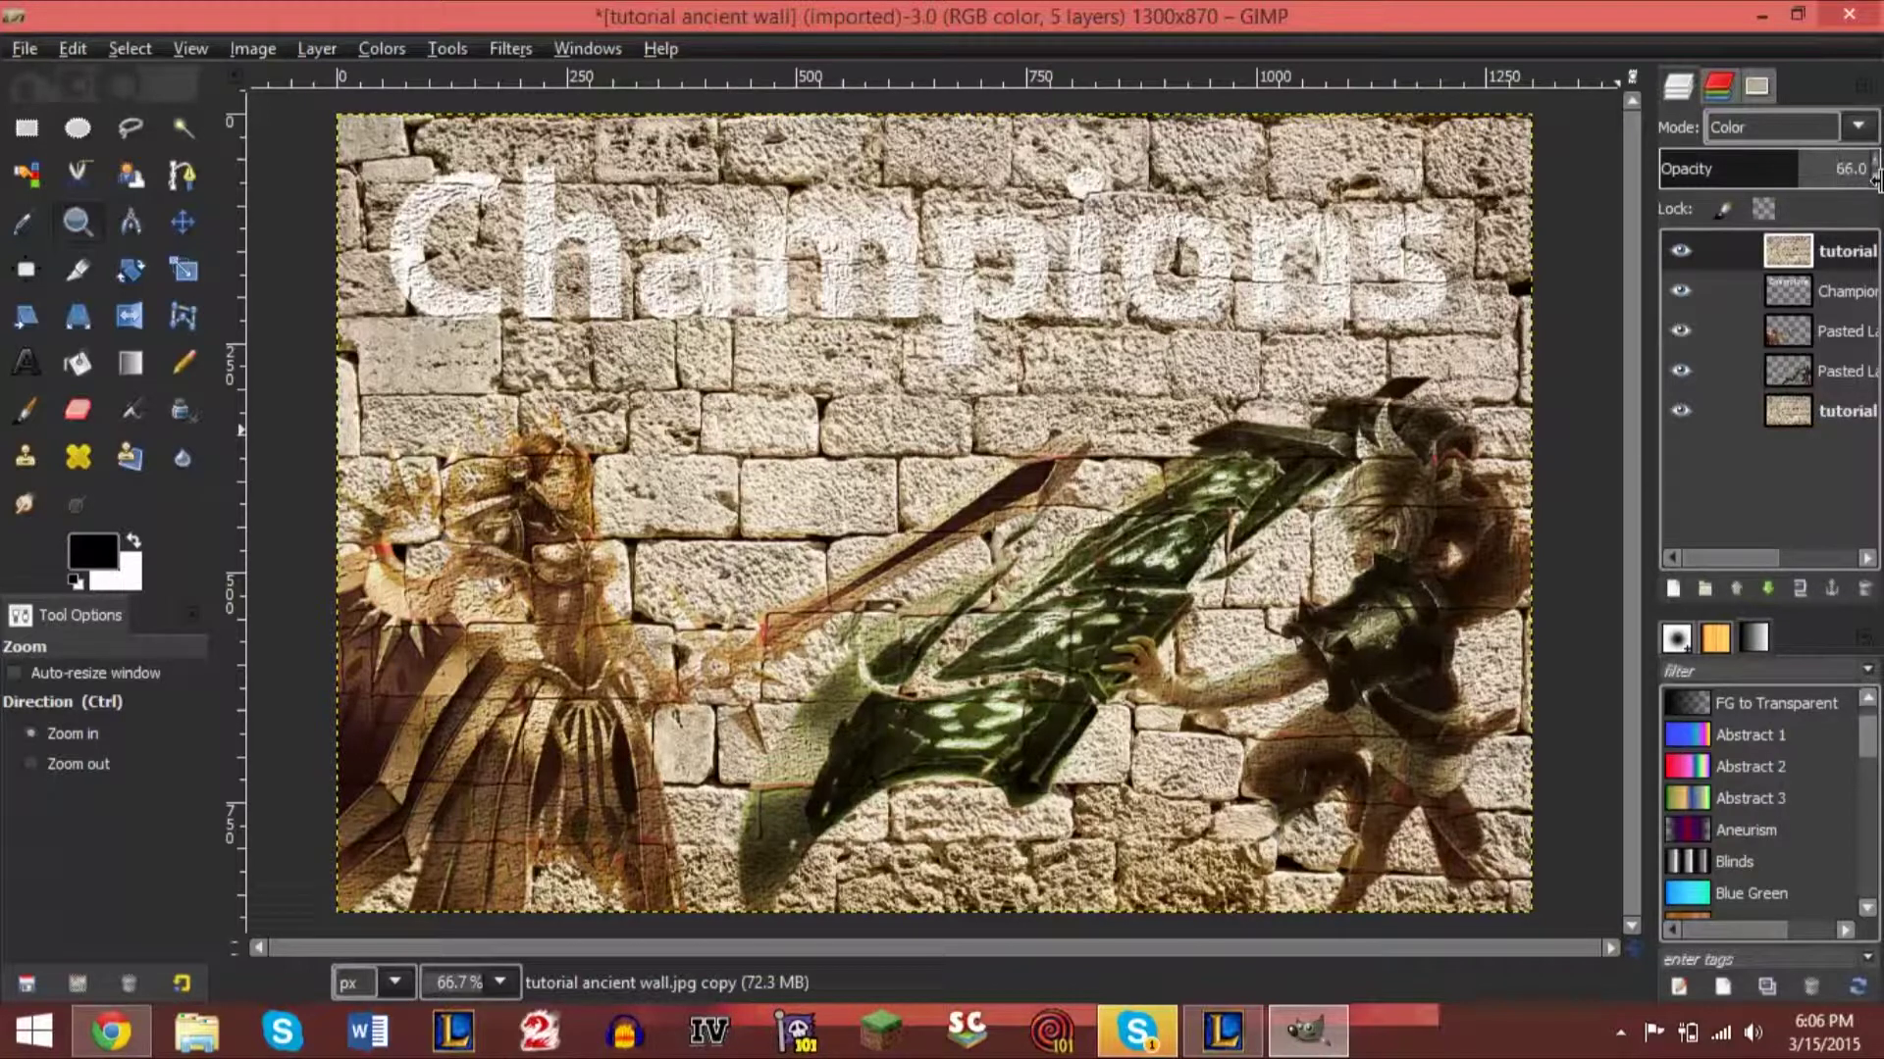
pyautogui.write('44')
pyautogui.press('Return')
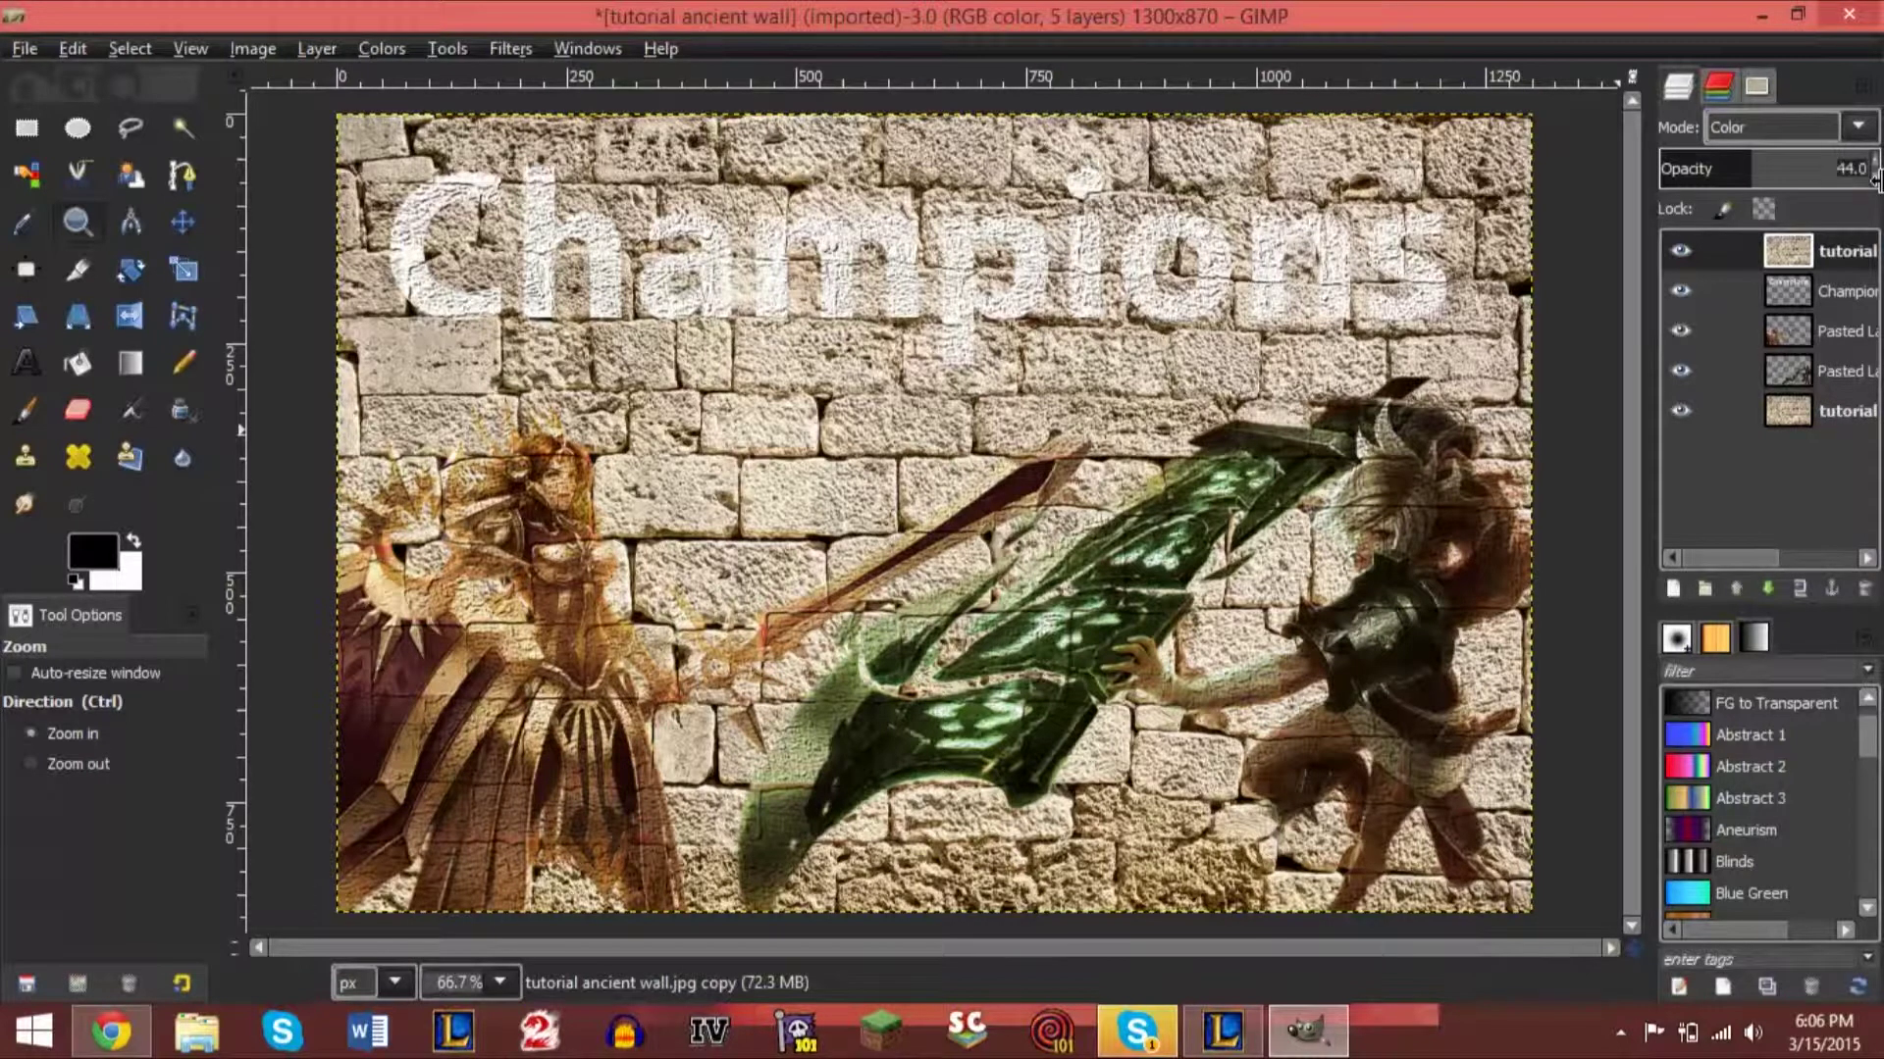
pyautogui.press('BackSpace')
pyautogui.press('BackSpace')
pyautogui.press('BackSpace')
pyautogui.write('8')
pyautogui.press('Return')
# Duplicate the Color-mode wall layer and keep the new topmost copy selected.
pyautogui.rightClick(1803, 261)
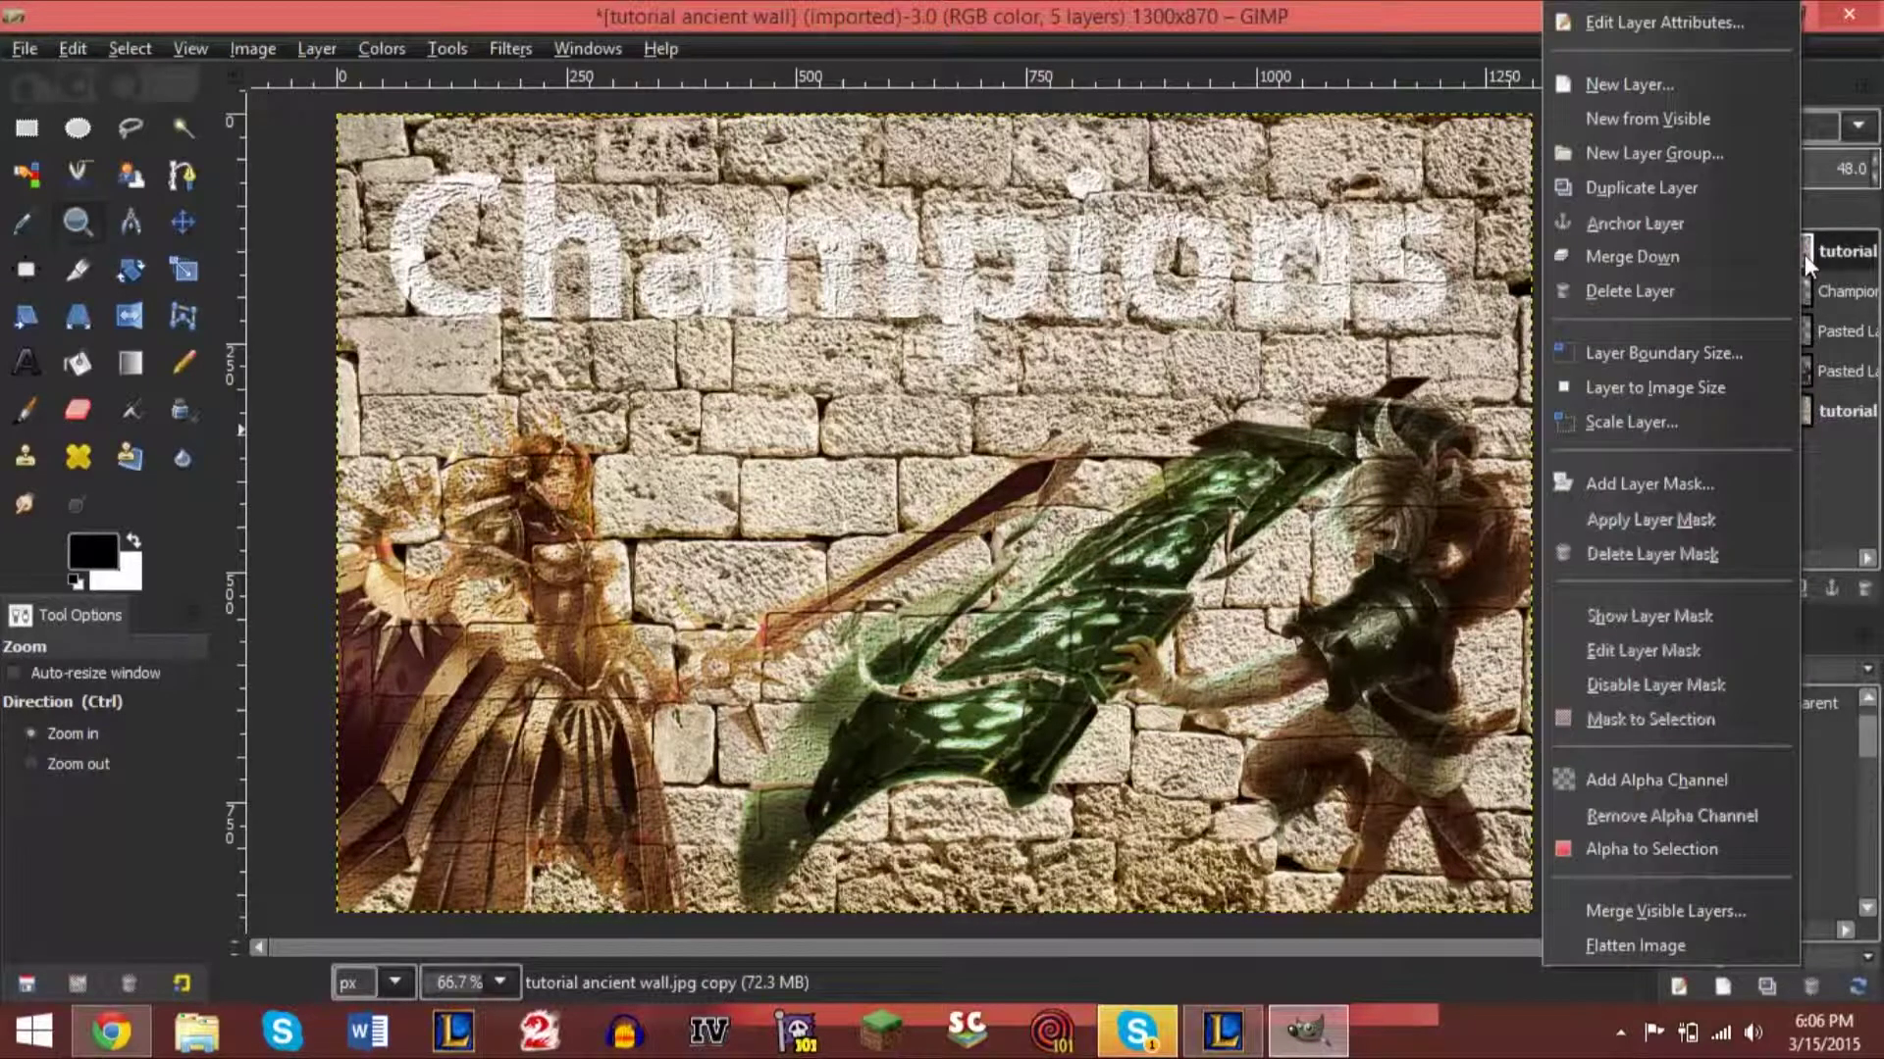
pyautogui.click(1656, 190)
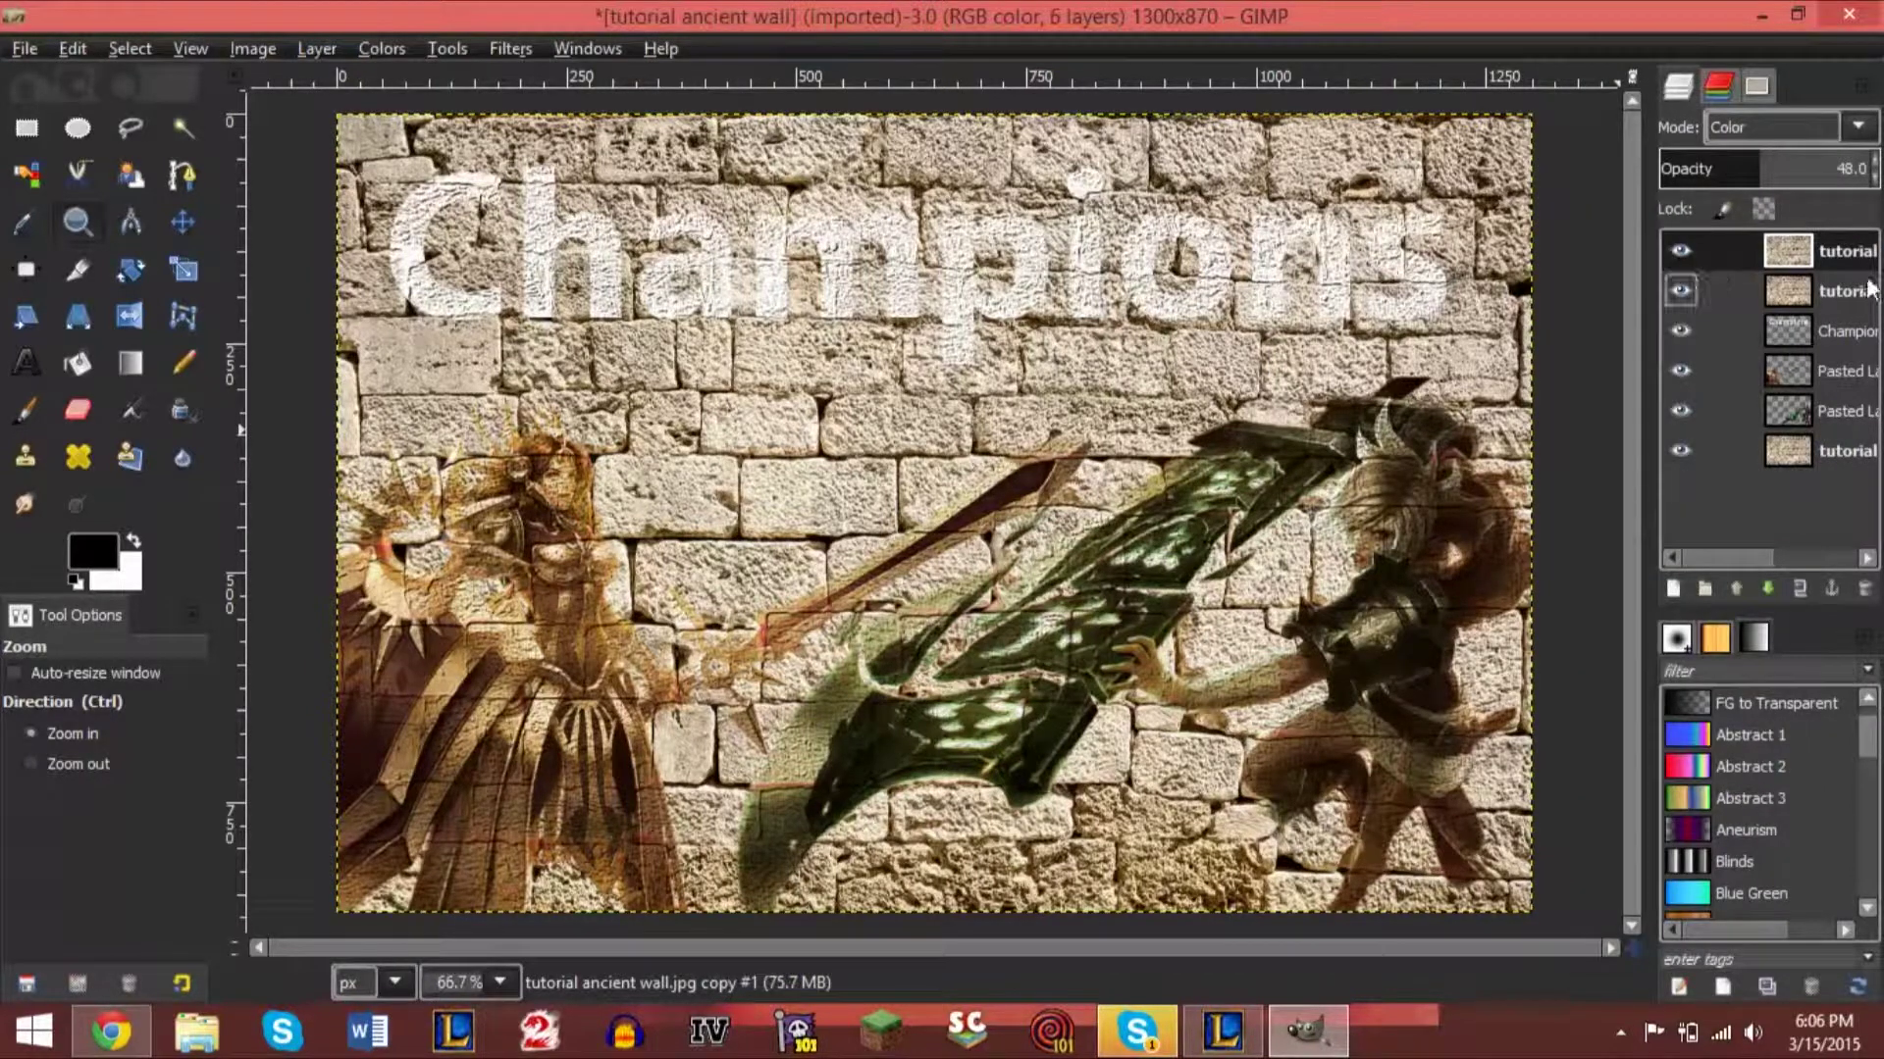
pyautogui.click(1769, 257)
# Examine the wall tint on Riven's sword and the surrounding stones at up to 400% zoom.
pyautogui.click(1291, 534)
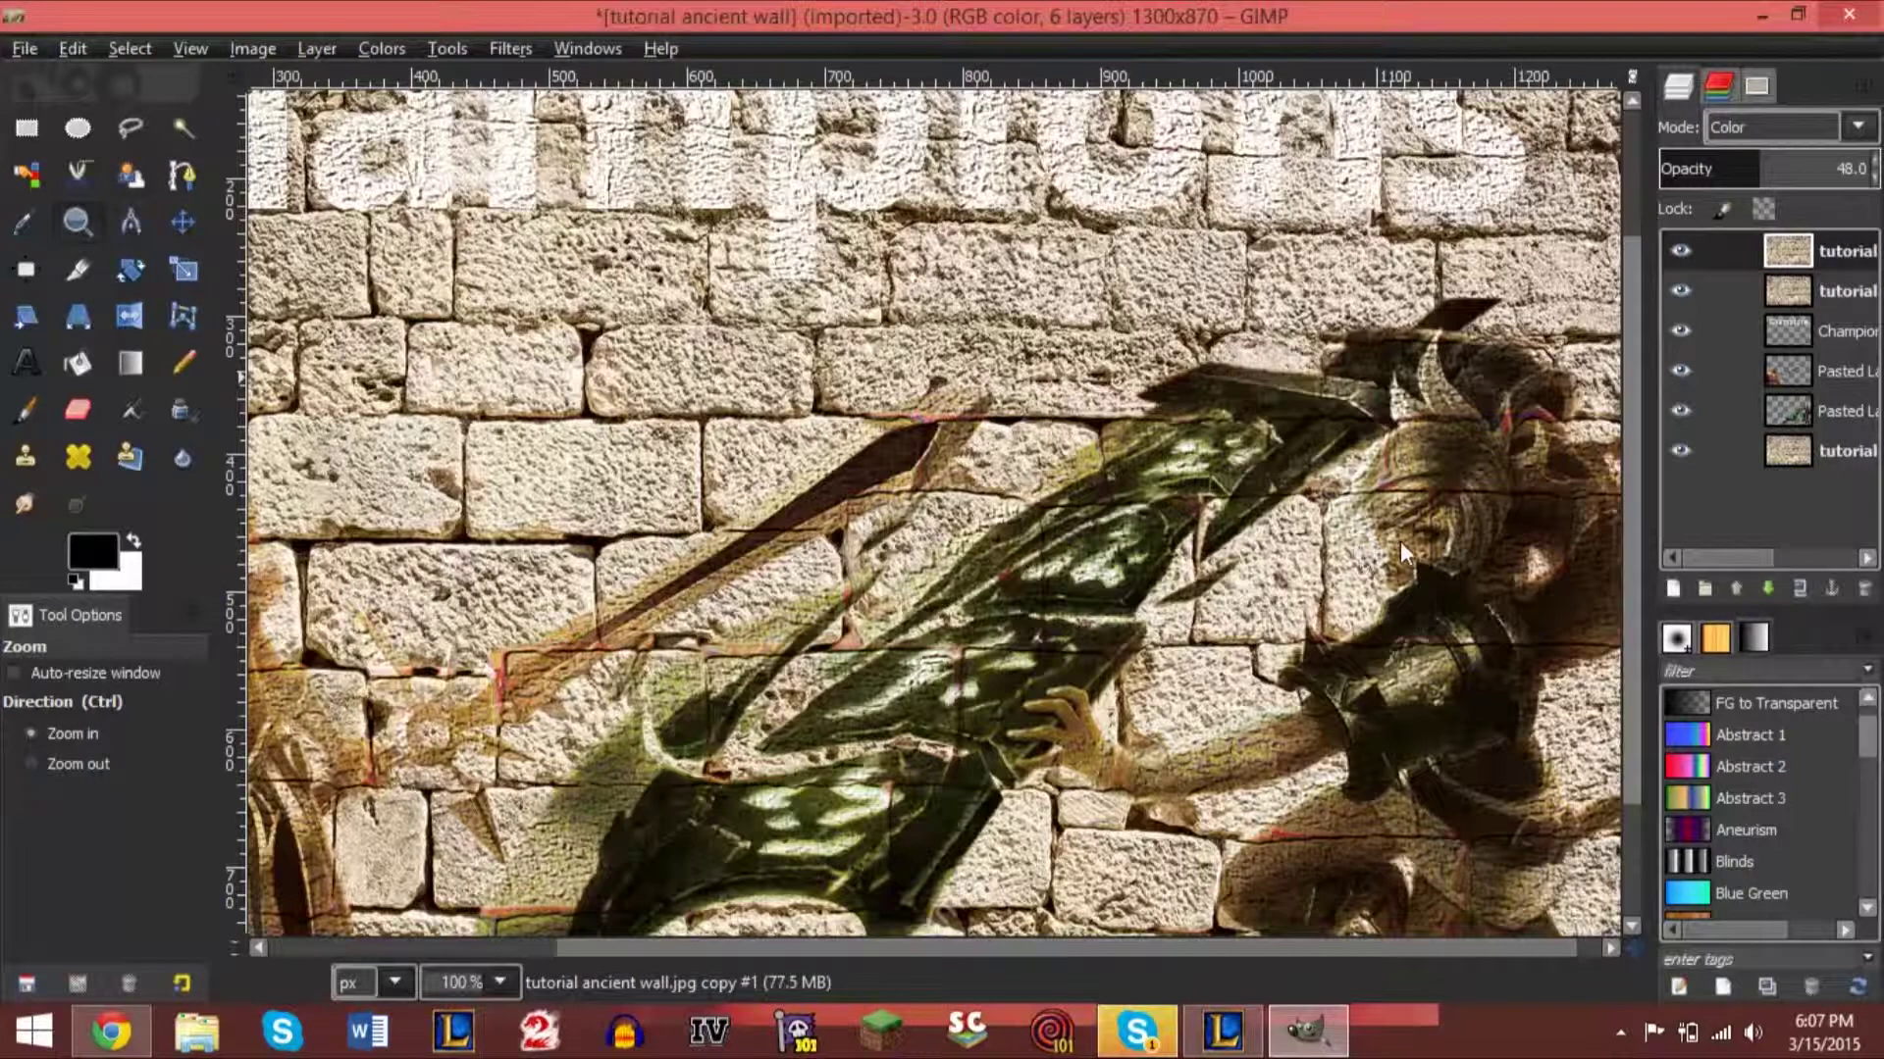
pyautogui.click(1399, 540)
pyautogui.click(1391, 518)
pyautogui.click(1354, 476)
pyautogui.click(1157, 376)
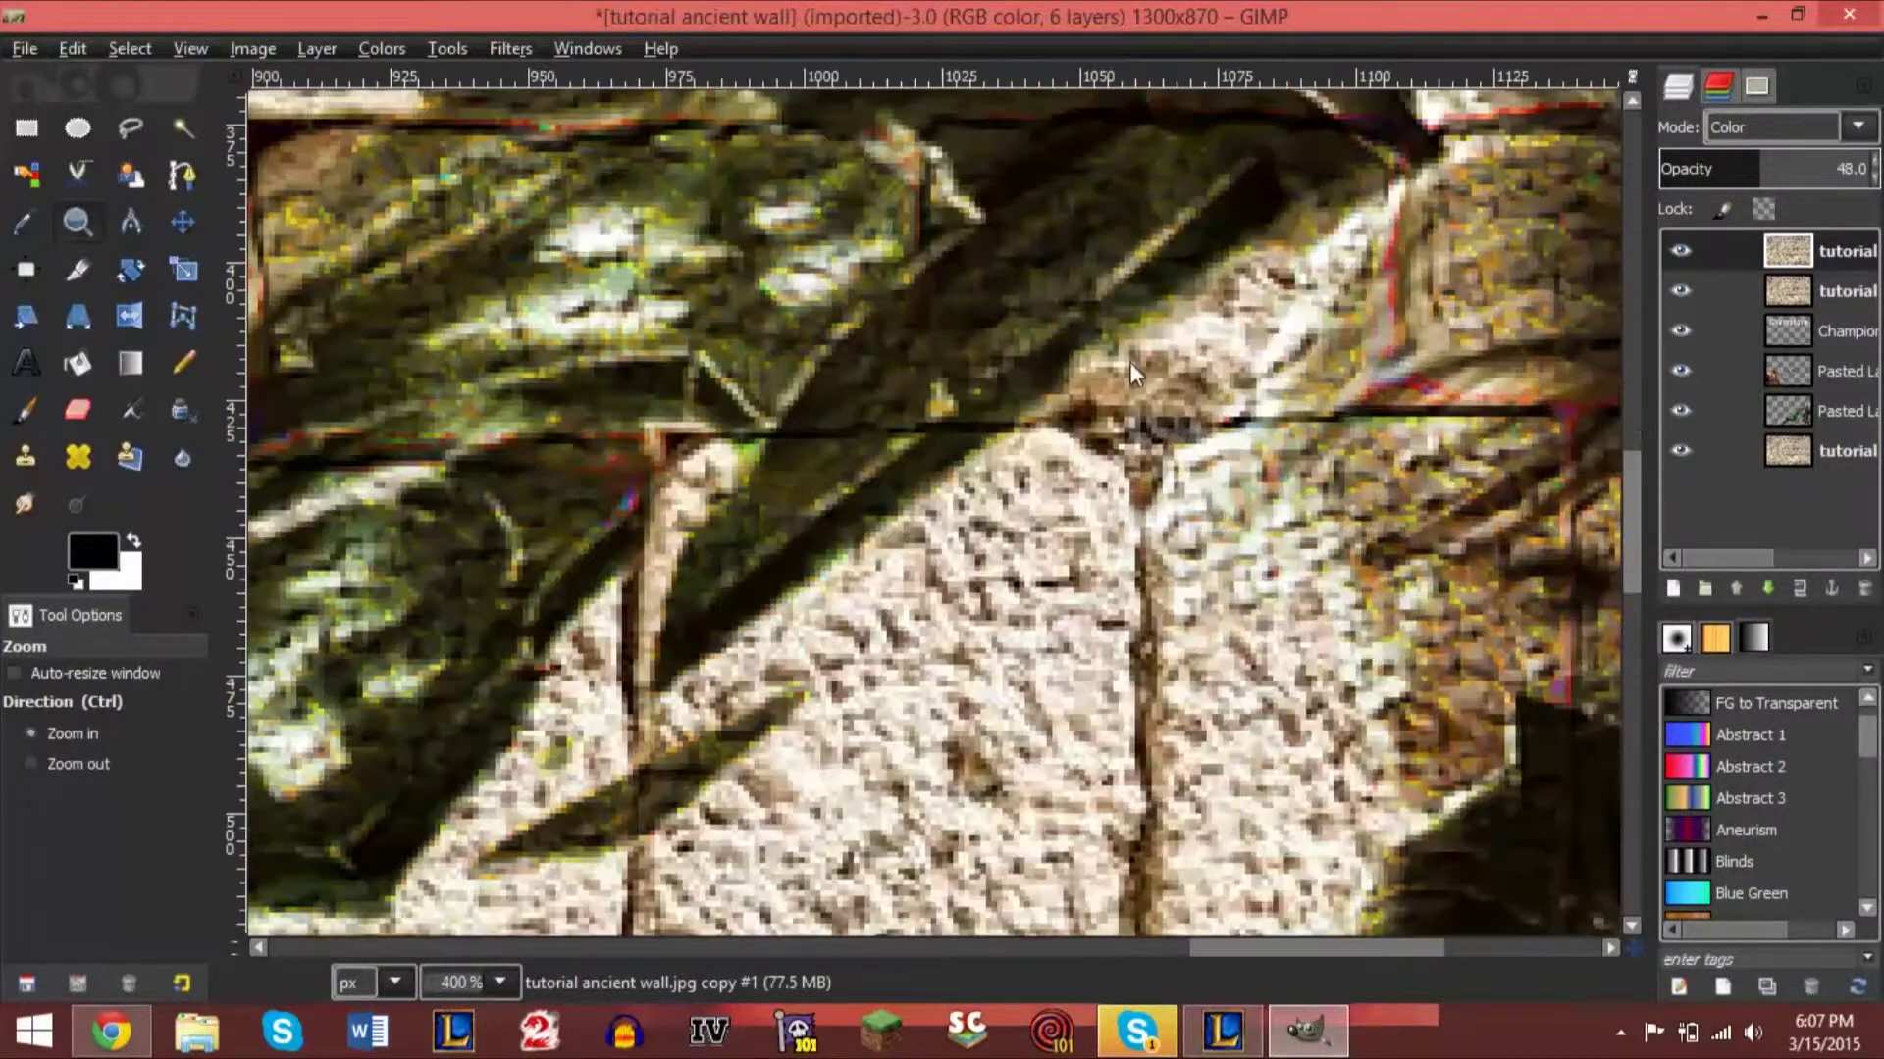
pyautogui.keyDown('ctrl'); pyautogui.click(1121, 357); pyautogui.keyUp('ctrl')
pyautogui.keyDown('ctrl'); pyautogui.click(1120, 358); pyautogui.keyUp('ctrl')
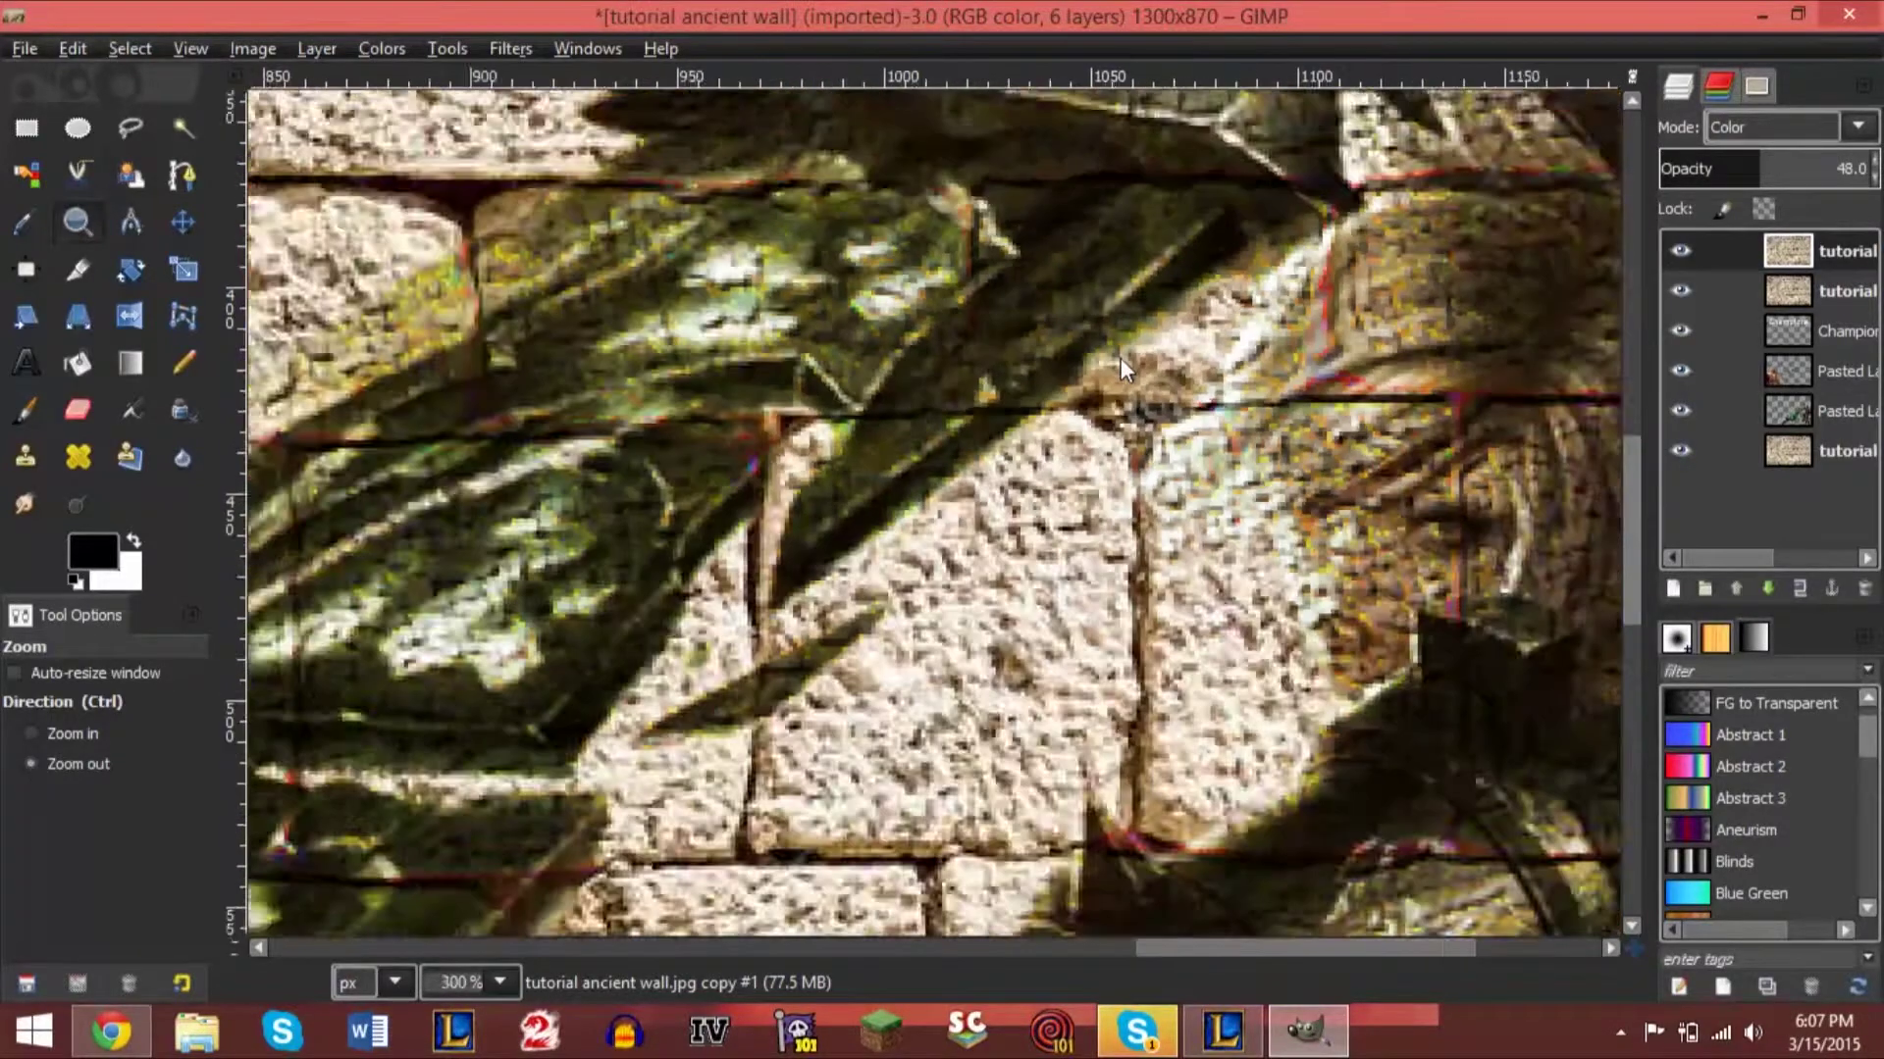
pyautogui.keyDown('ctrl'); pyautogui.click(1121, 357); pyautogui.keyUp('ctrl')
pyautogui.keyDown('ctrl'); pyautogui.click(1120, 357); pyautogui.keyUp('ctrl')
pyautogui.keyDown('ctrl'); pyautogui.click(1121, 357); pyautogui.keyUp('ctrl')
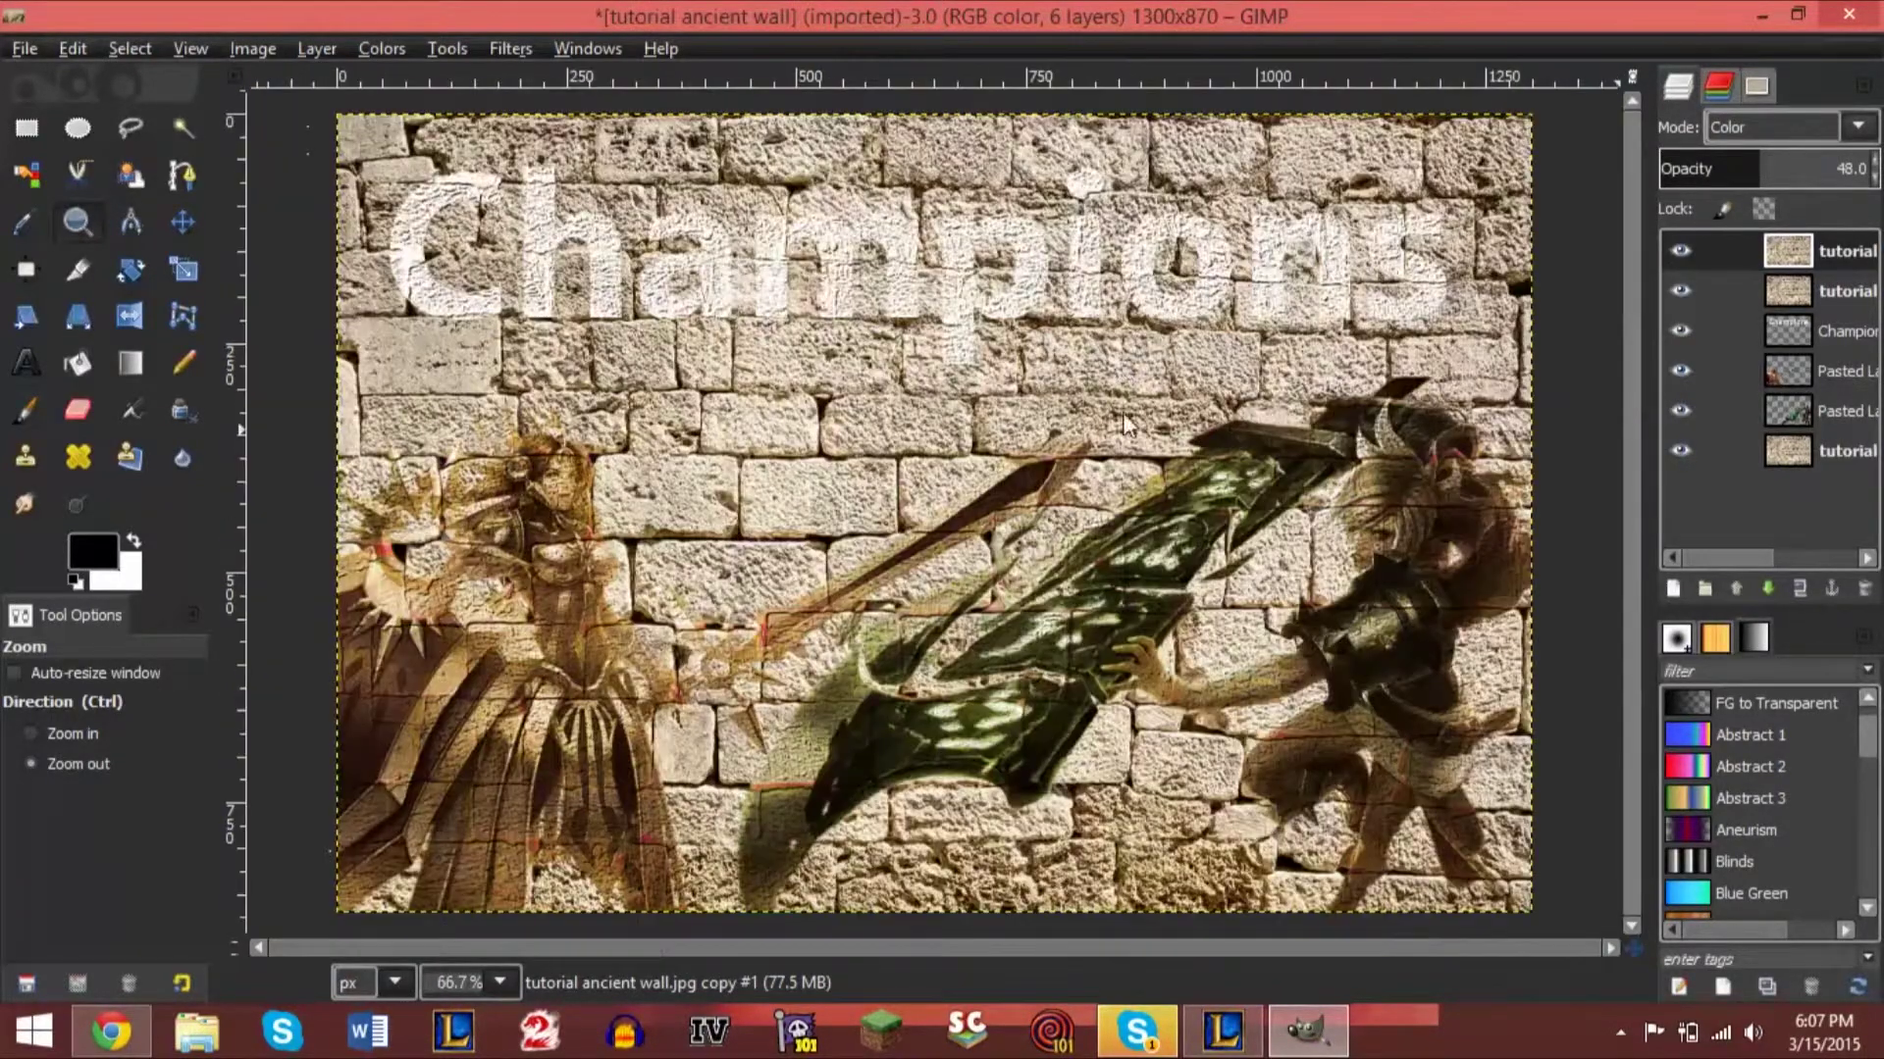
# Examine the tint and cracks around Riven's head at 300% zoom, and review the whole composition.
pyautogui.click(1445, 505)
pyautogui.click(1445, 504)
pyautogui.click(1445, 504)
pyautogui.click(1445, 504)
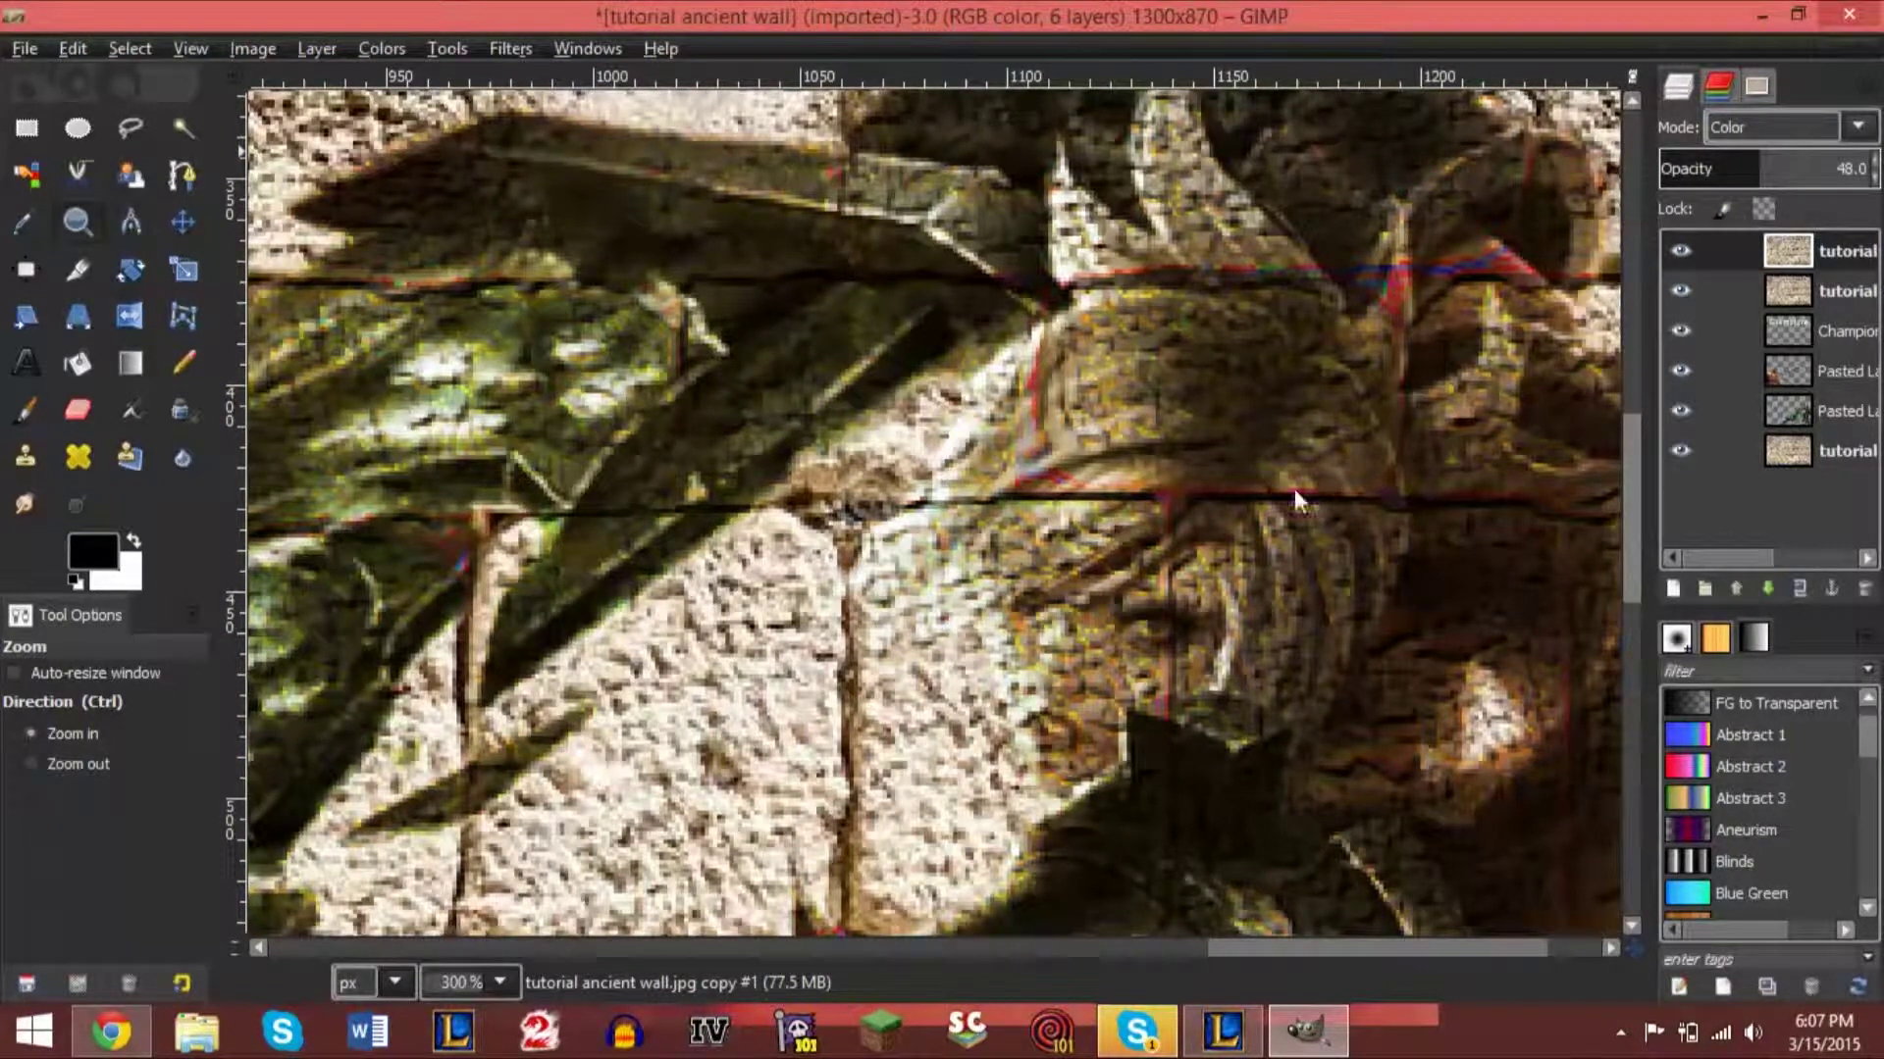
pyautogui.keyDown('ctrl'); pyautogui.click(1141, 485); pyautogui.keyUp('ctrl')
pyautogui.keyDown('ctrl'); pyautogui.click(1142, 484); pyautogui.keyUp('ctrl')
pyautogui.keyDown('ctrl'); pyautogui.click(1142, 485); pyautogui.keyUp('ctrl')
pyautogui.keyDown('ctrl'); pyautogui.click(1142, 485); pyautogui.keyUp('ctrl')
pyautogui.keyDown('ctrl'); pyautogui.click(1142, 485); pyautogui.keyUp('ctrl')
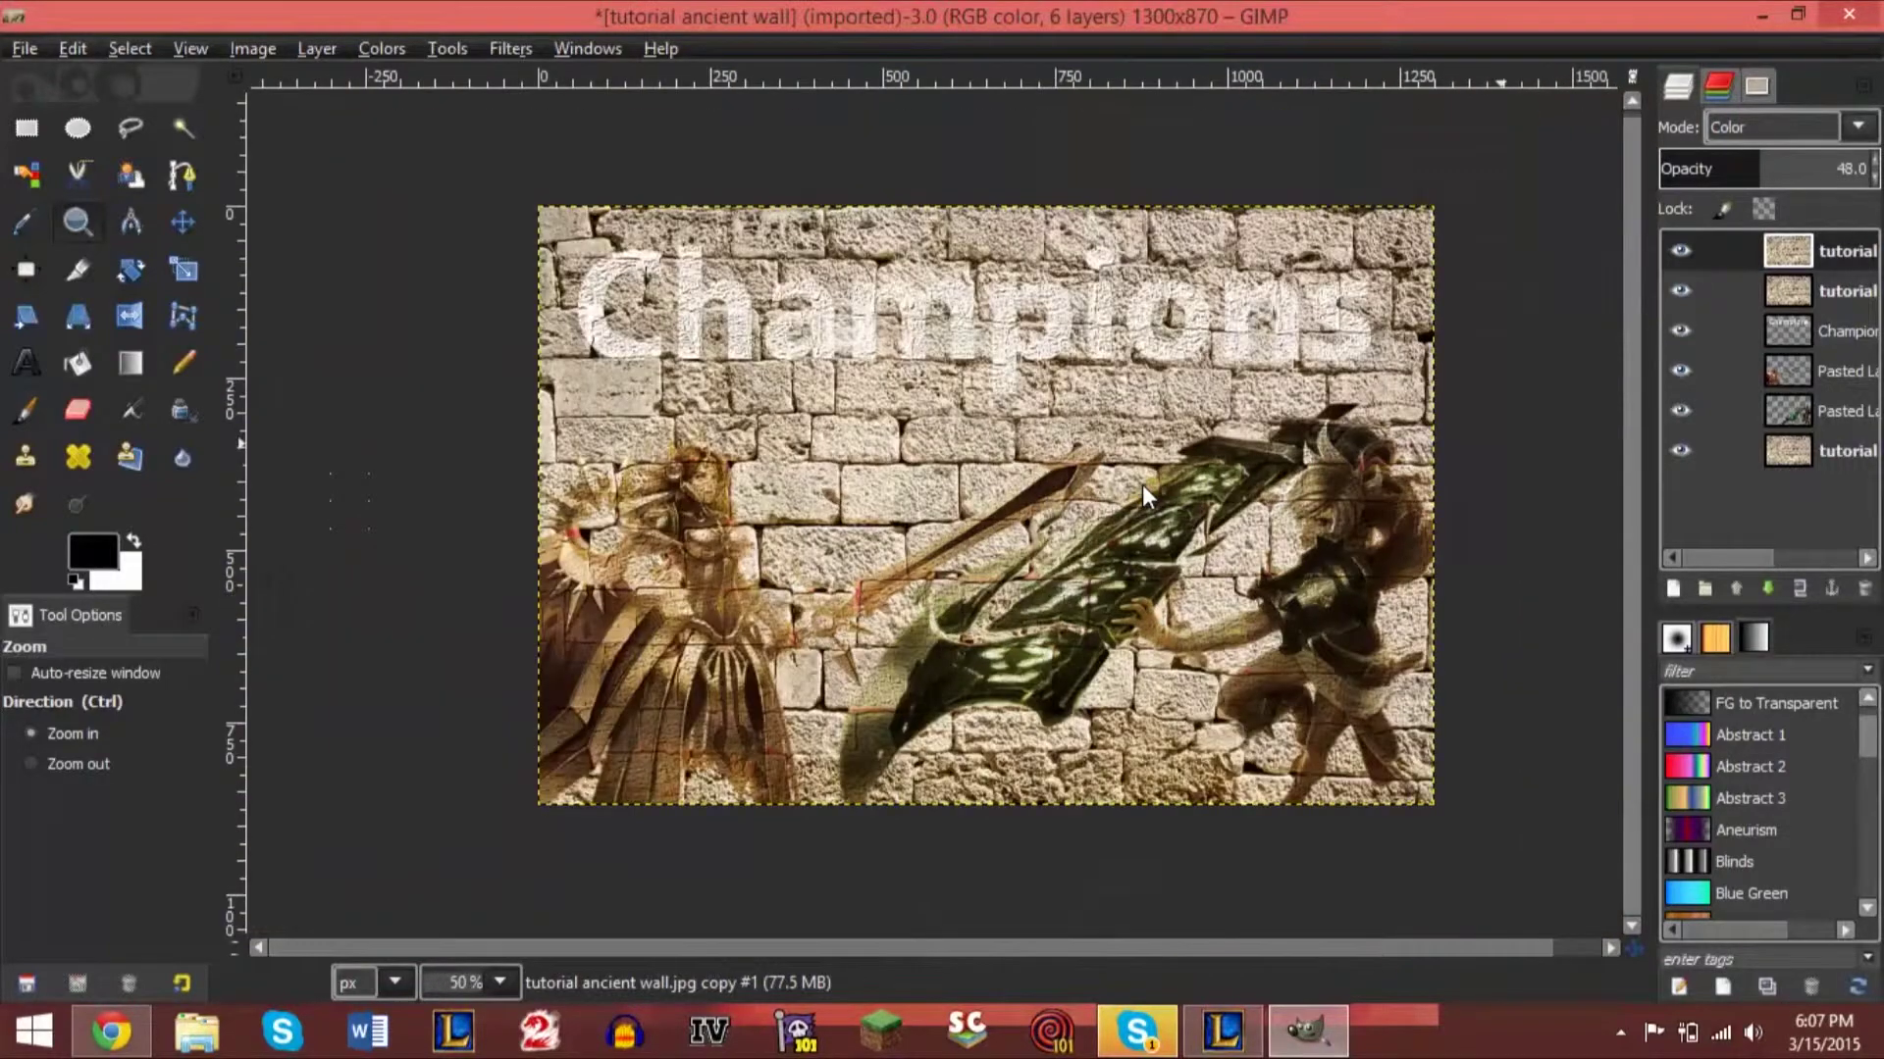
pyautogui.click(950, 547)
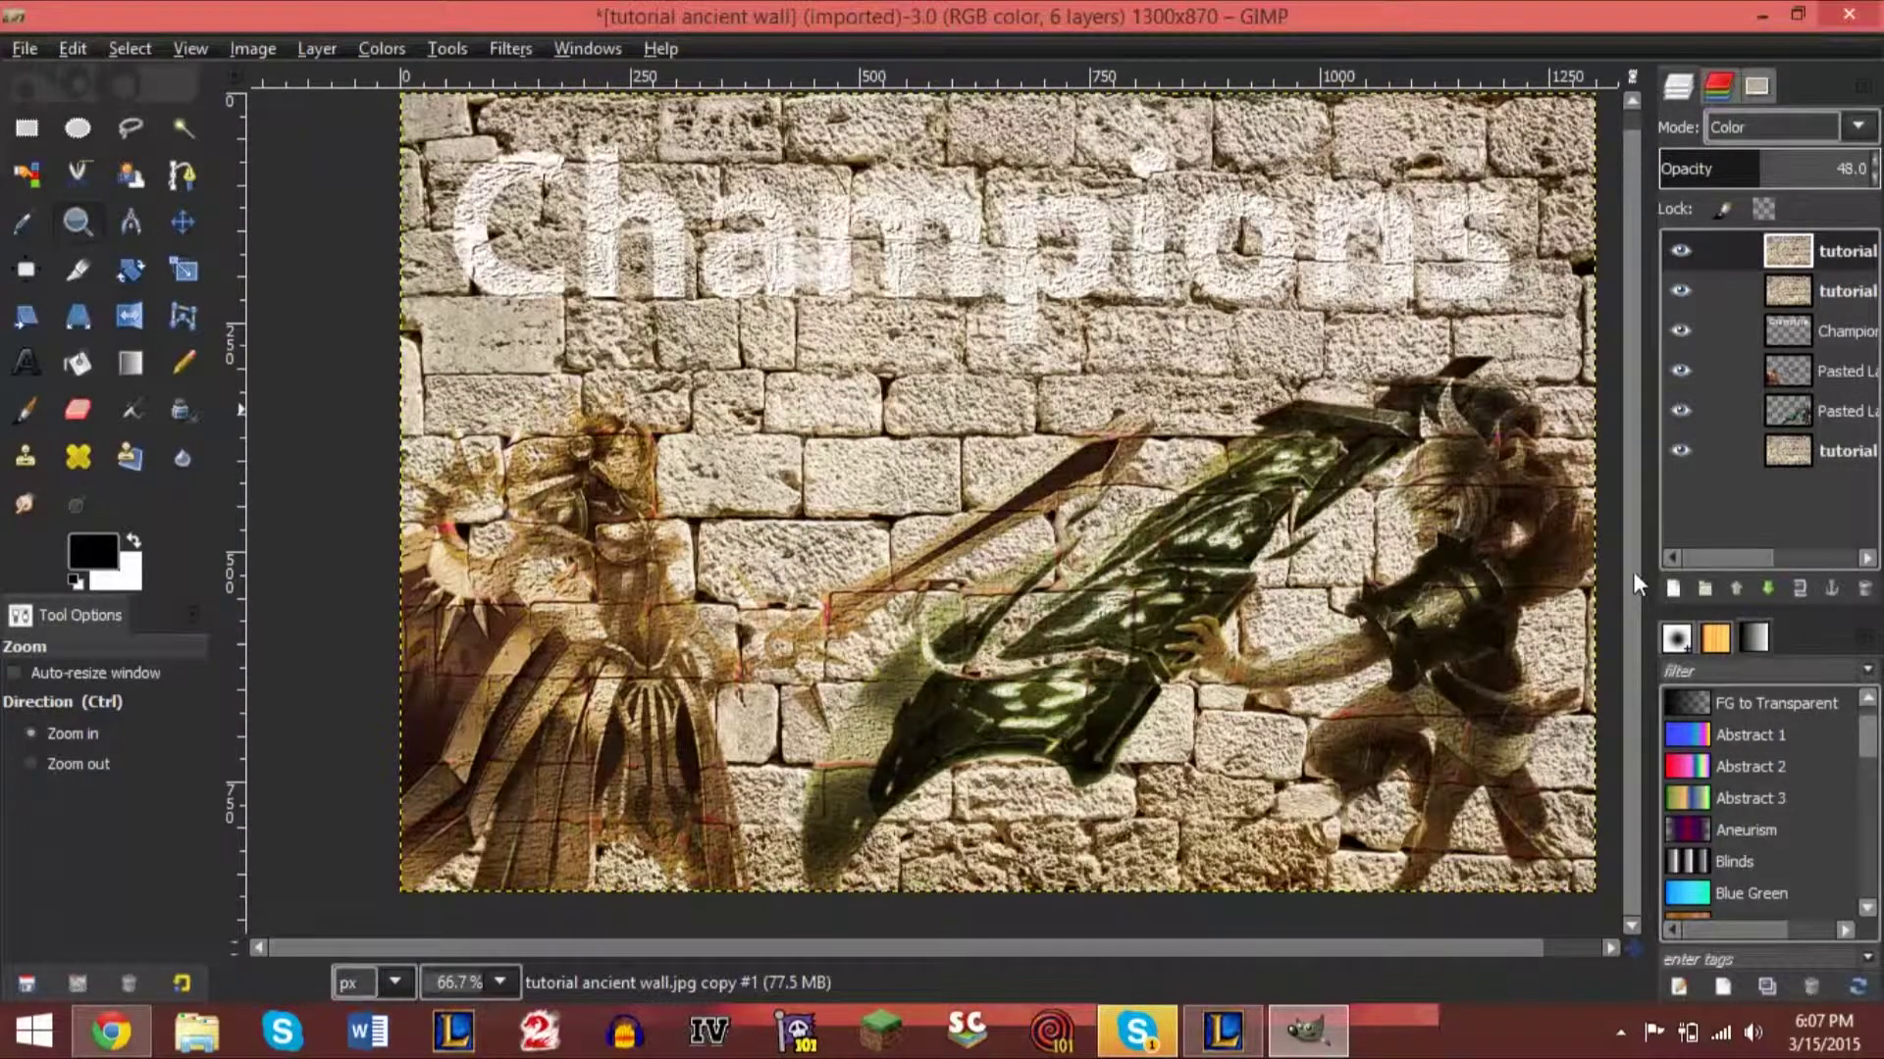
pyautogui.scroll(1, 1632, 571)
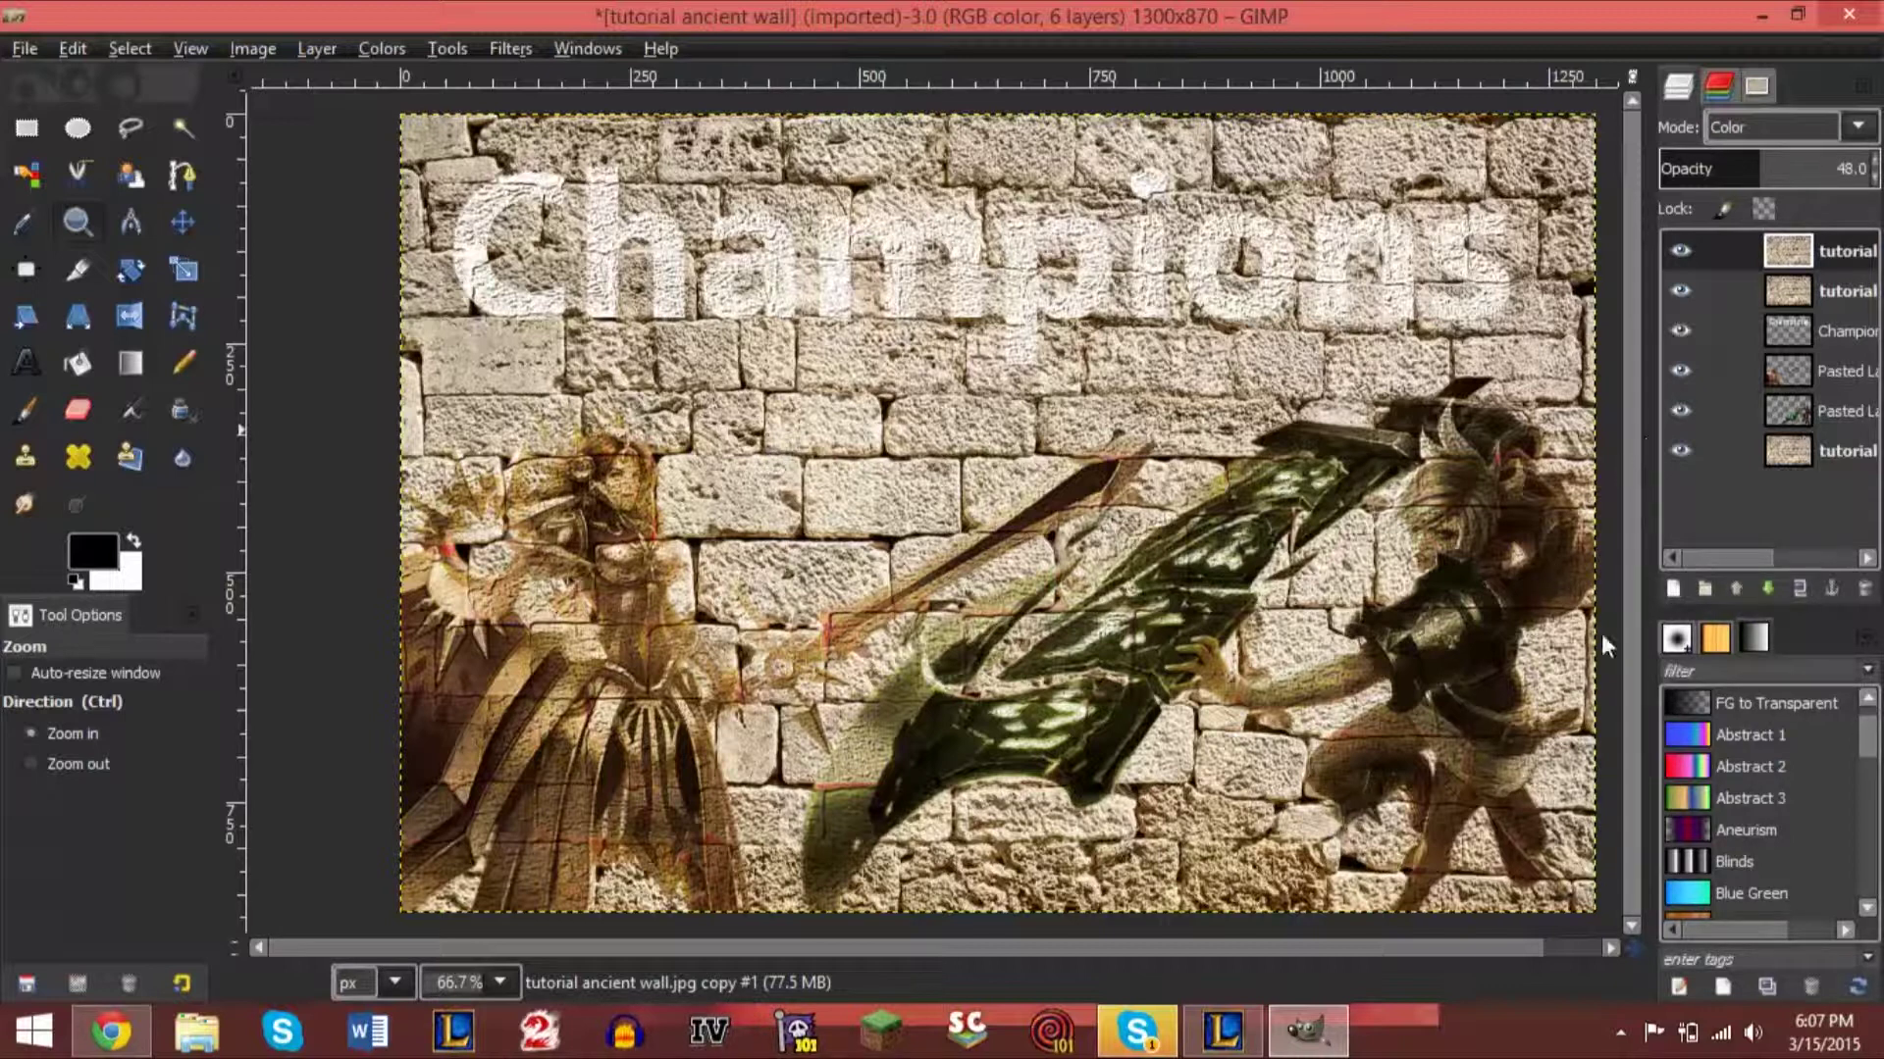
pyautogui.moveTo(1322, 950); pyautogui.dragTo(1410, 948)
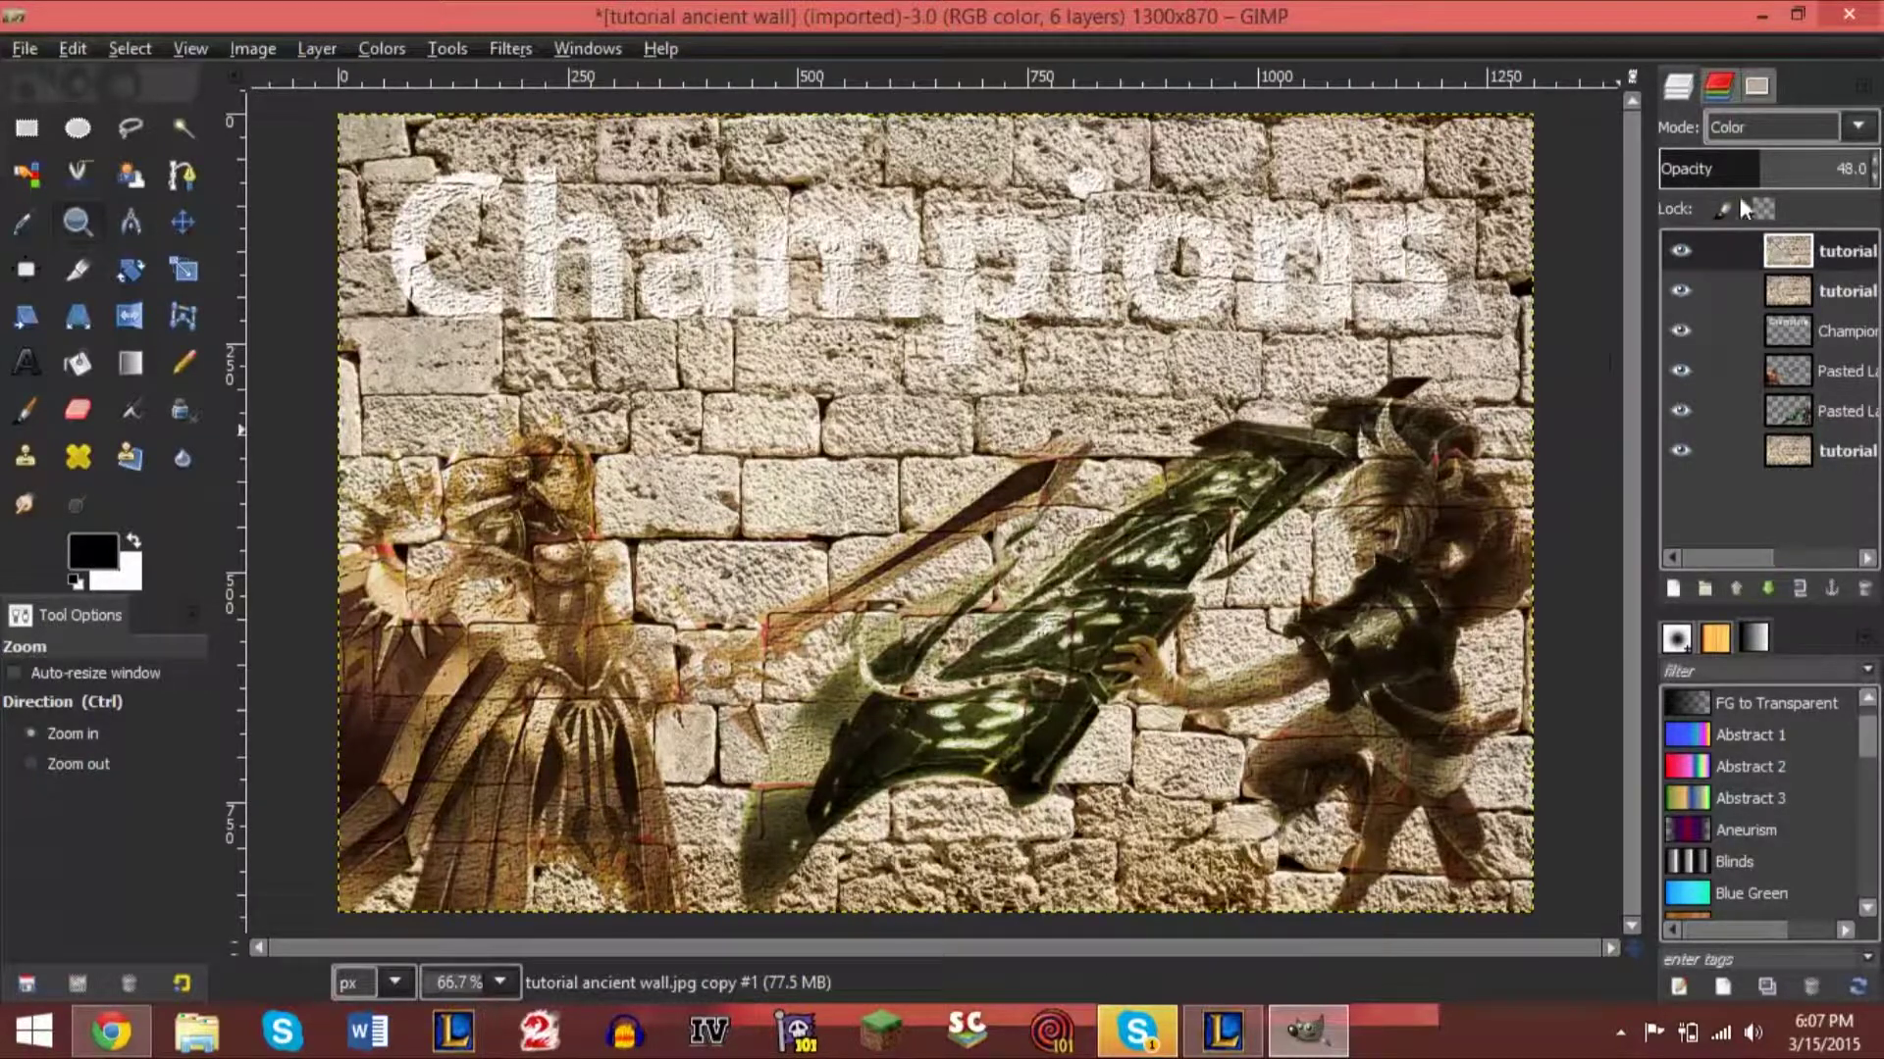
# Try the Soft light blend mode on the topmost wall copy and return it to Color.
pyautogui.click(1745, 127)
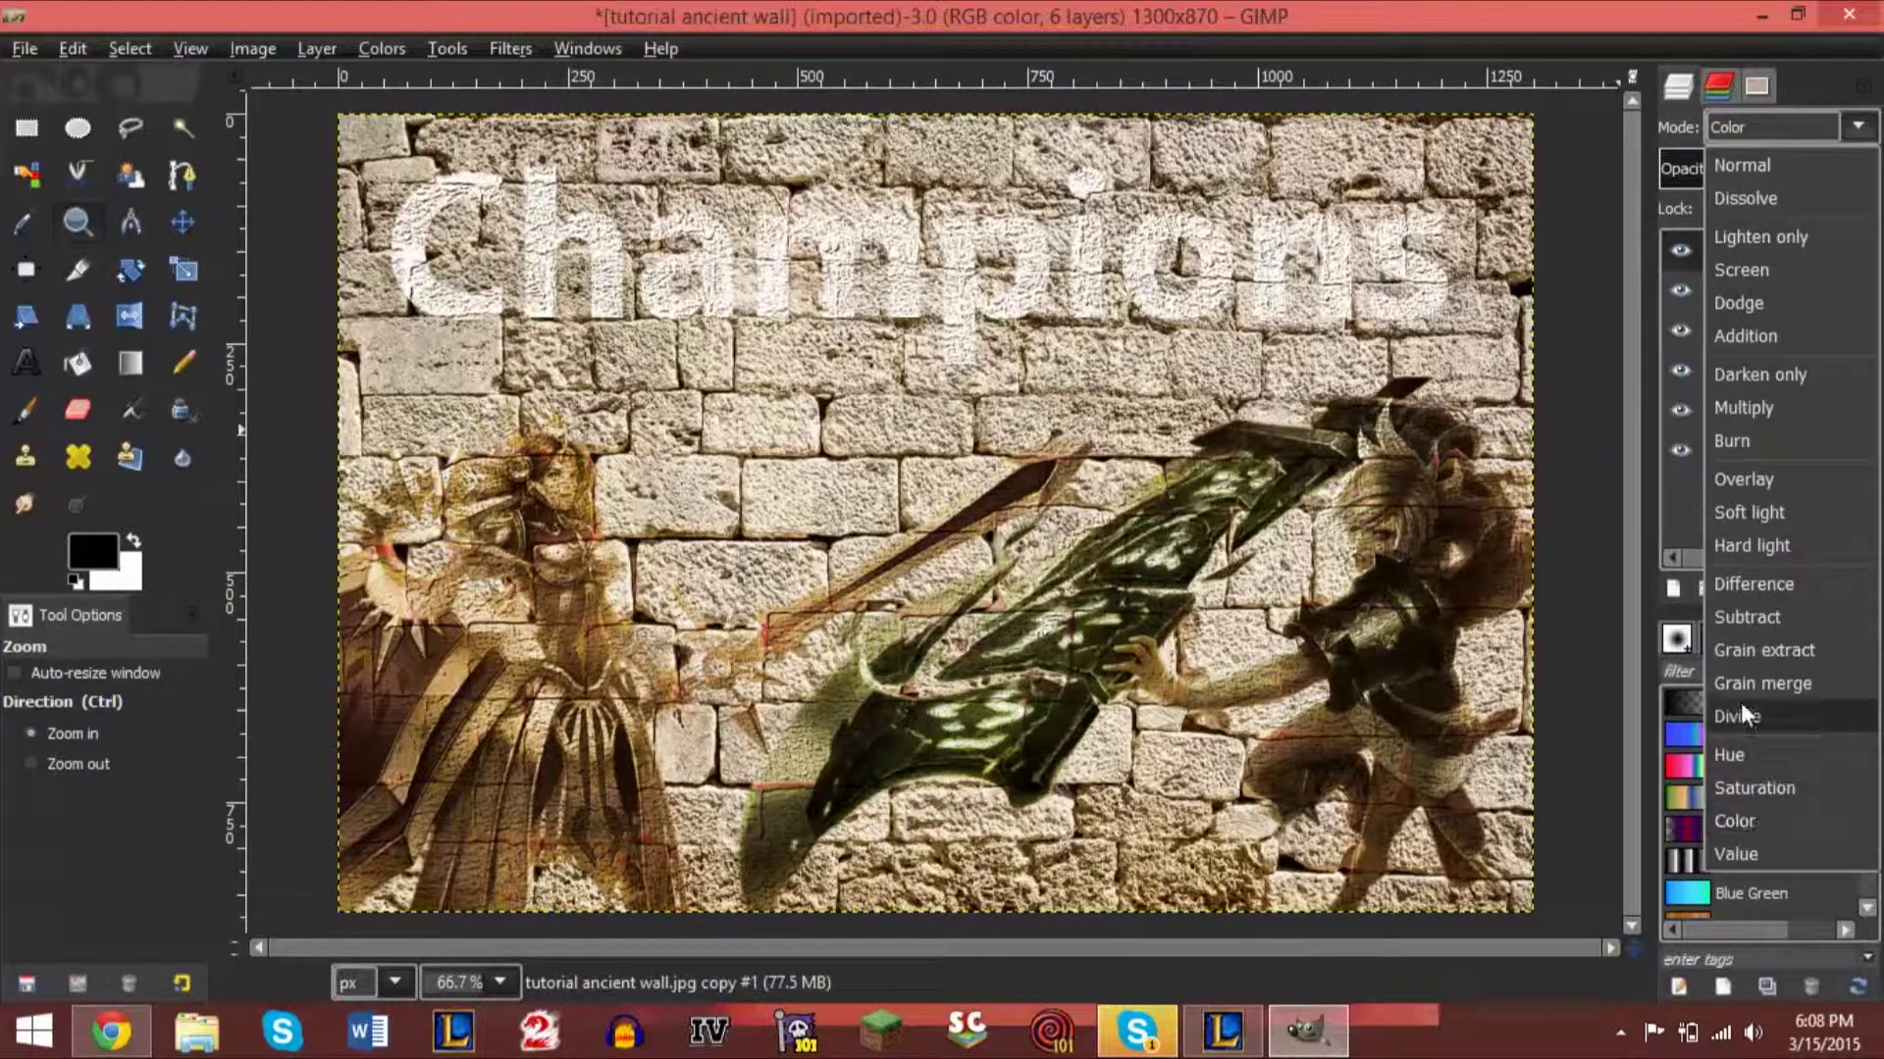
pyautogui.click(1735, 524)
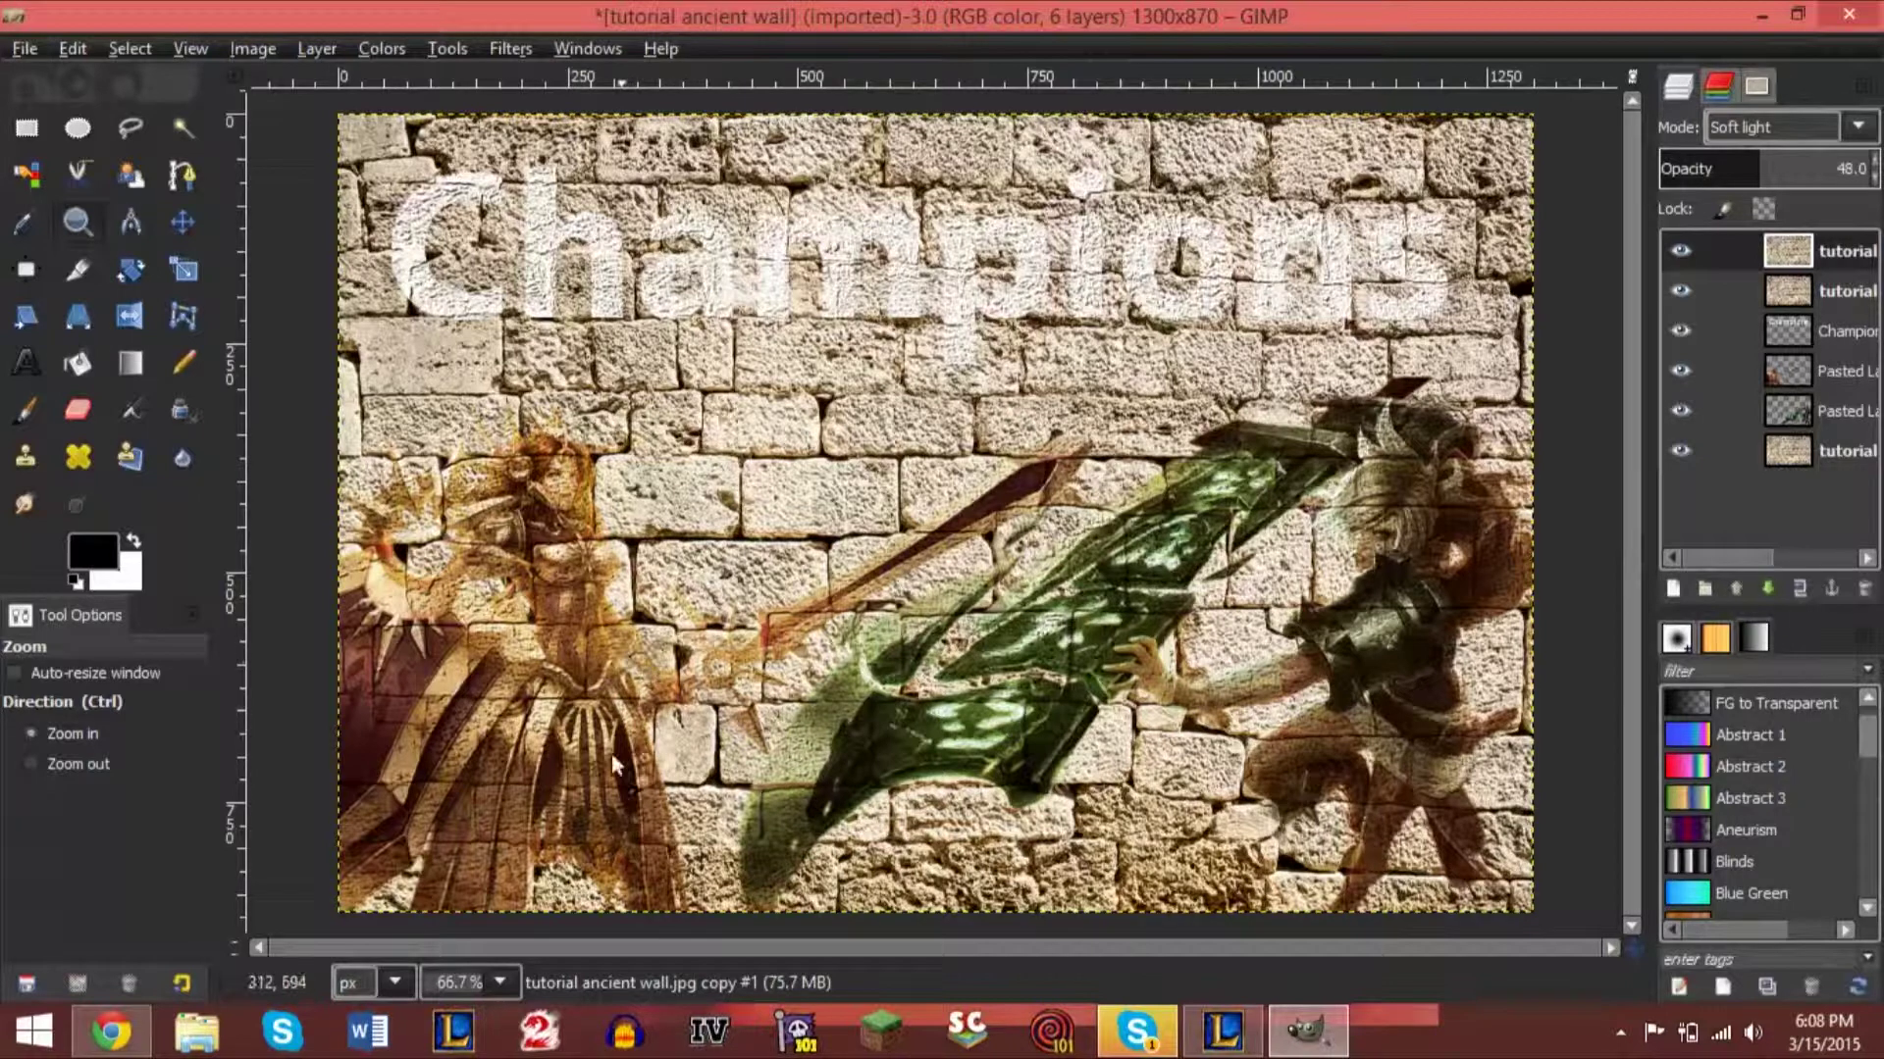
pyautogui.click(1766, 126)
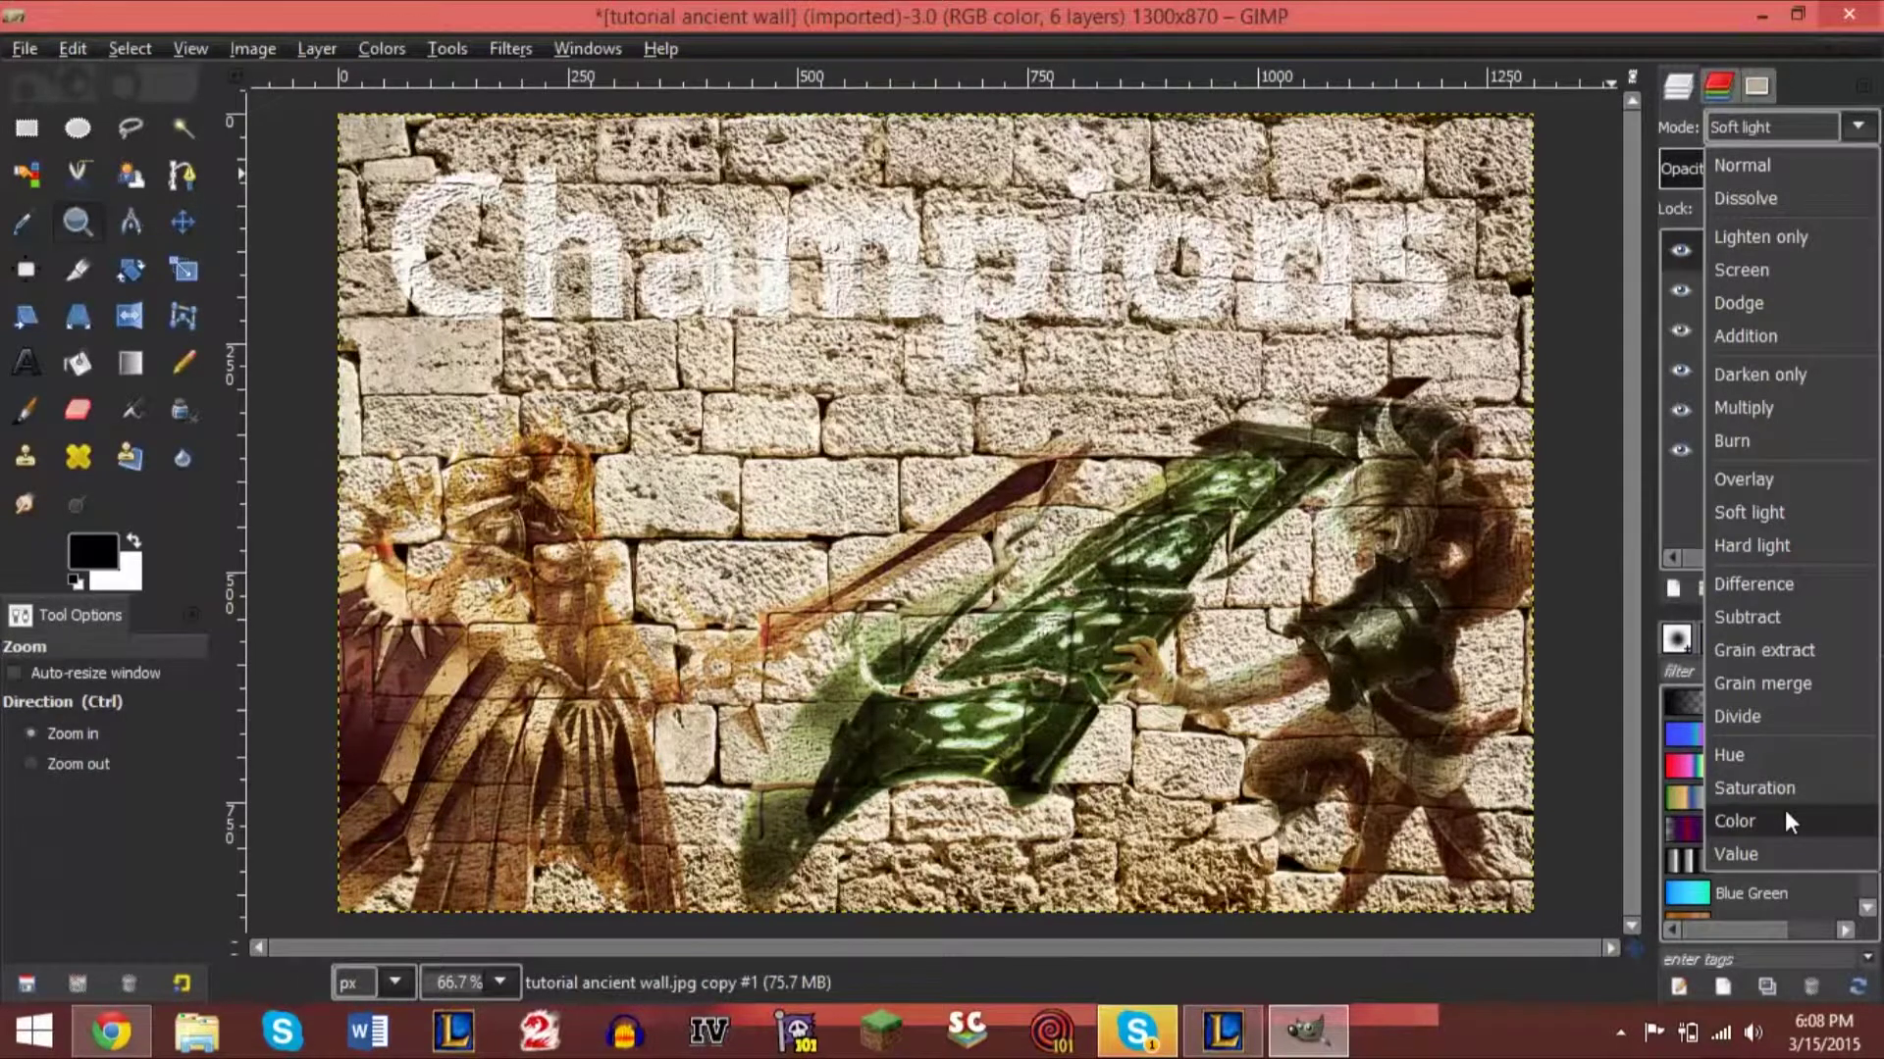
pyautogui.click(1756, 821)
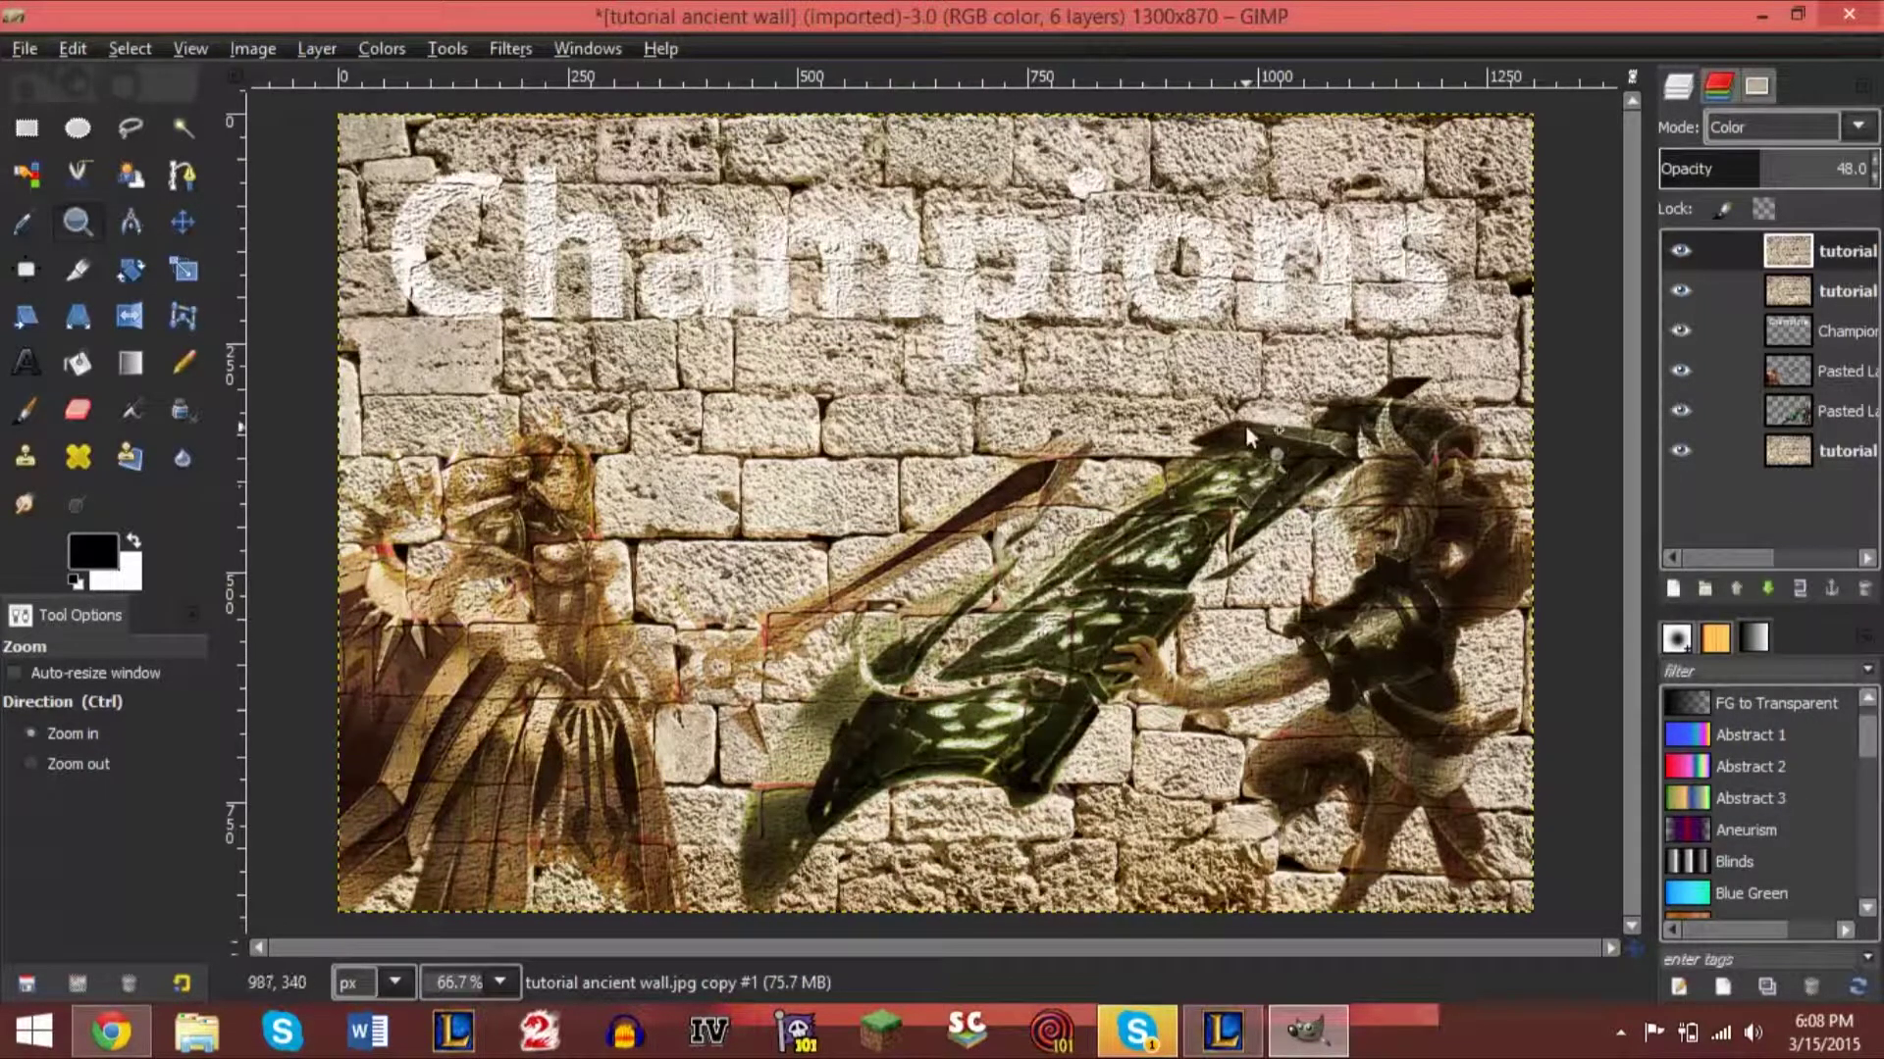
pyautogui.click(1834, 436)
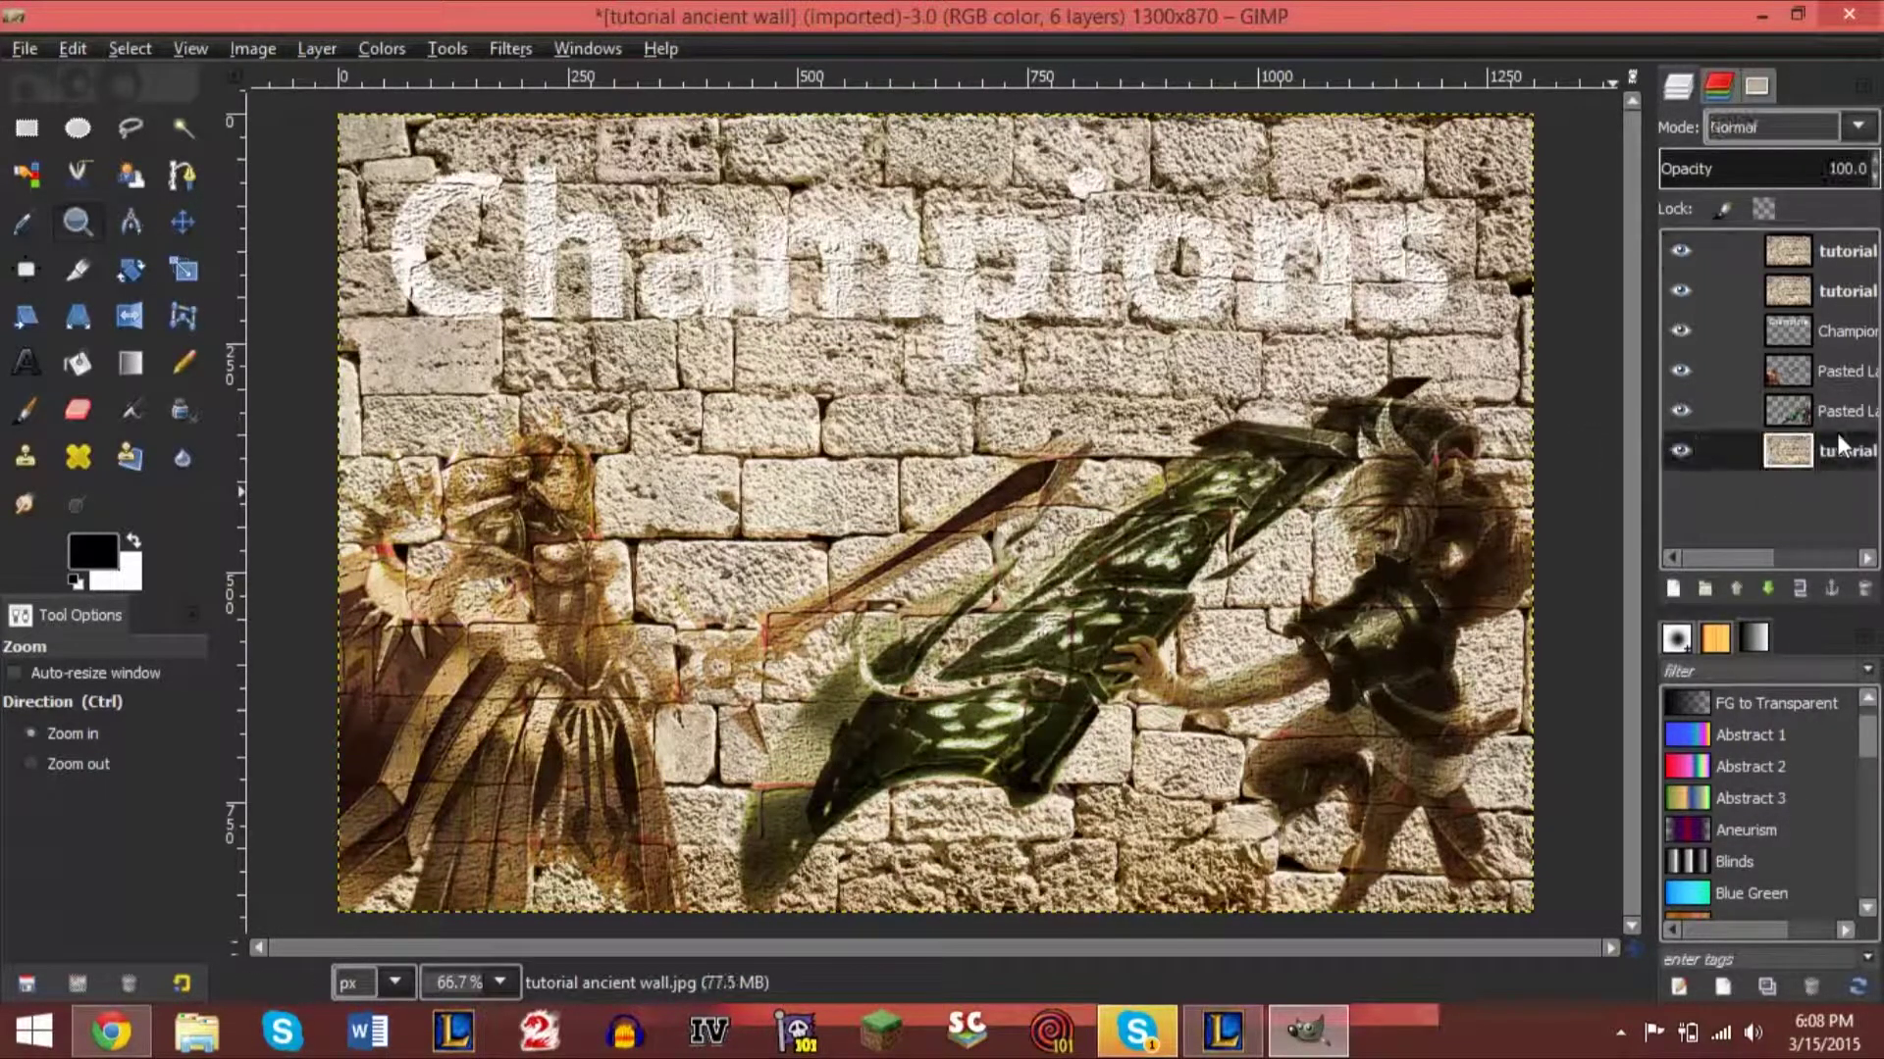
pyautogui.click(1798, 255)
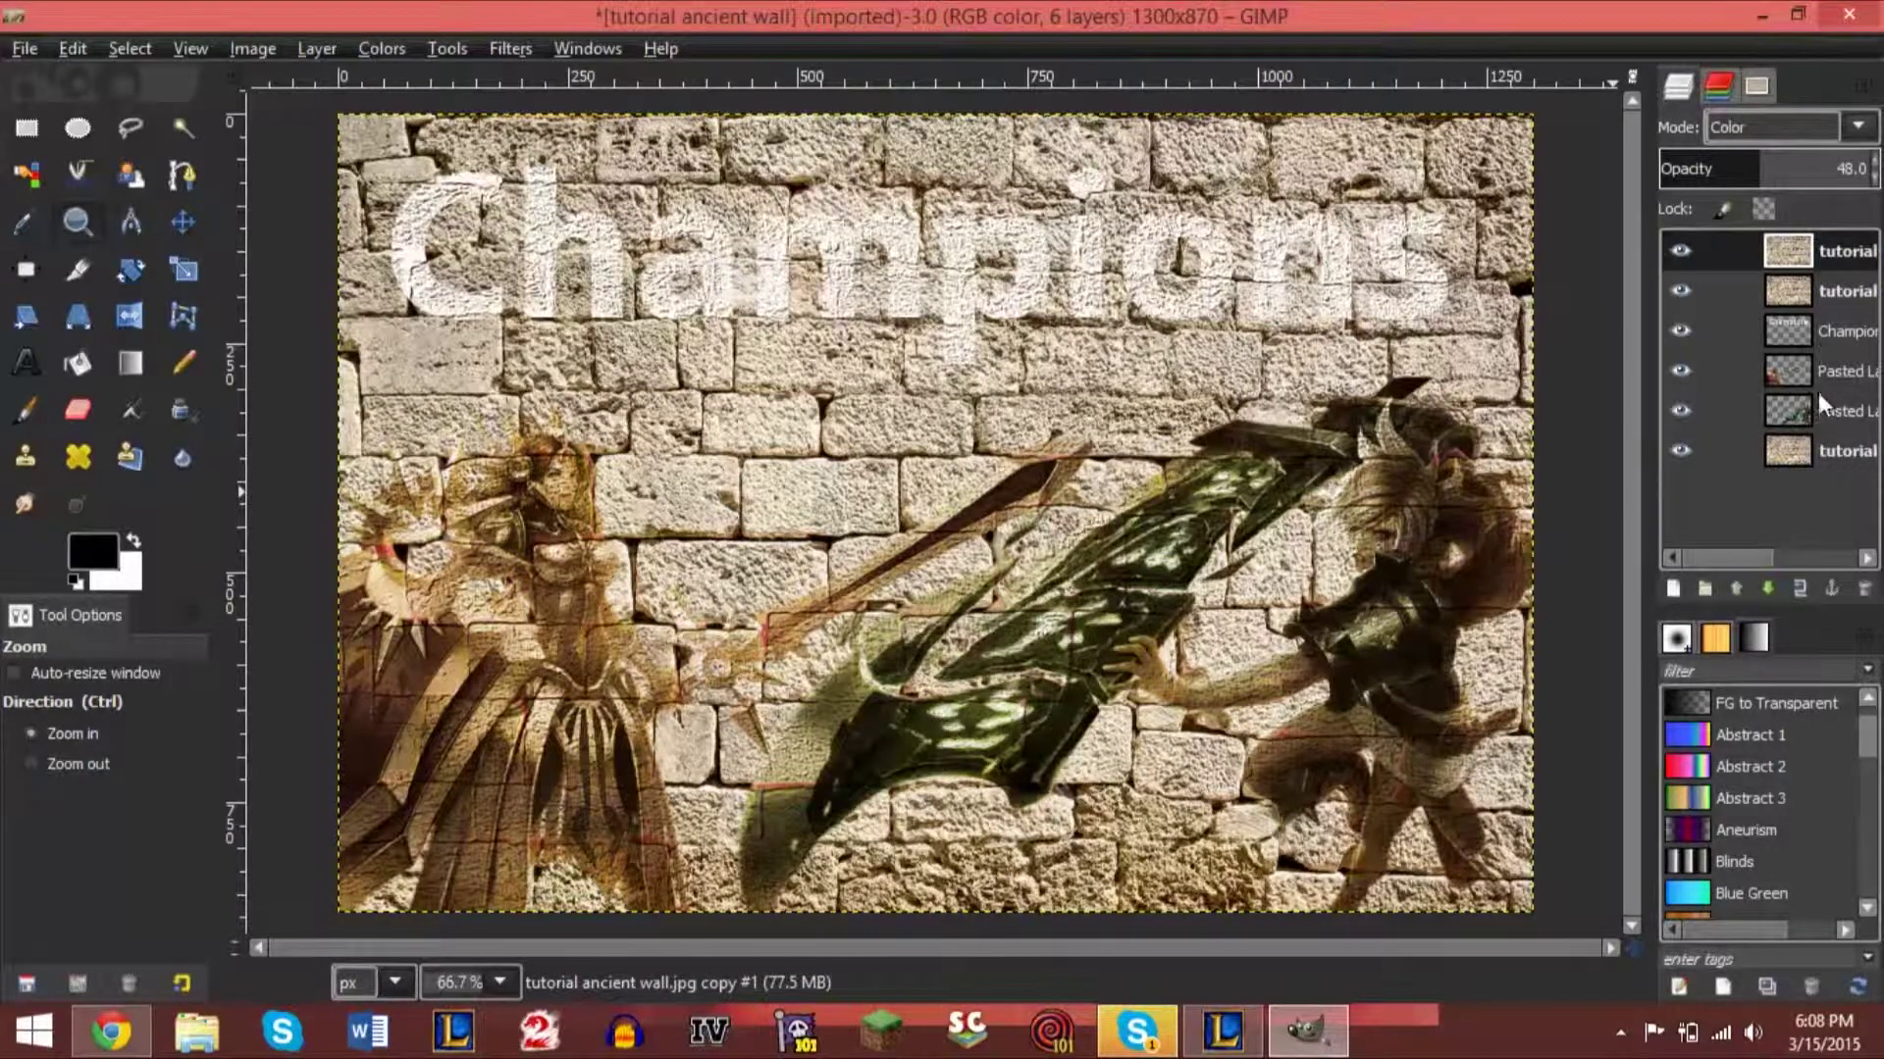